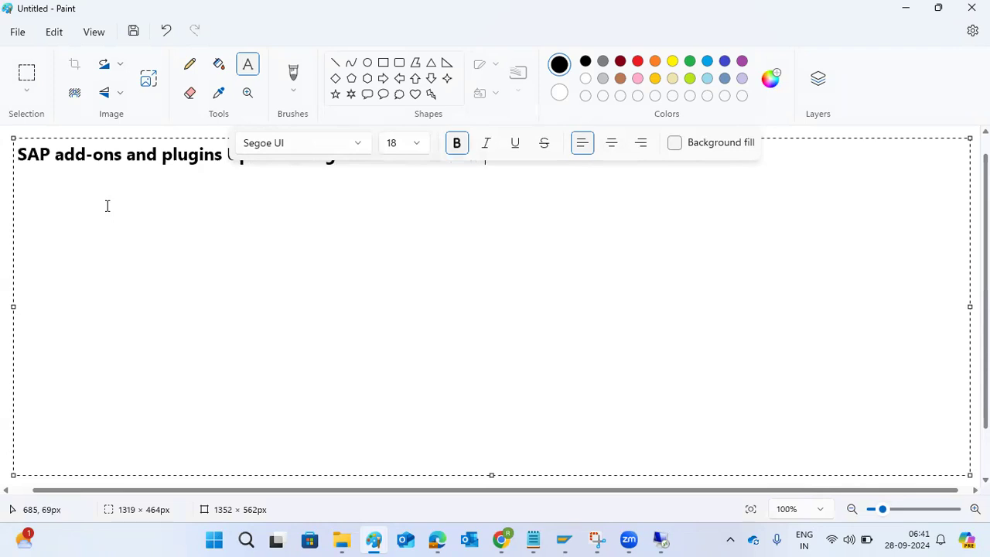
- Add a dashed line beneath the SAP add-ons and plugins heading and start a new line below it
{"action": "key", "text": "Return"}
{"action": "type", "text": "-------------"}
{"action": "key", "text": "Return"}
- Switch to the Remote Desktop session and open the installed software list from the SAP system status
{"action": "mouse_move", "coordinate": [658, 539]}
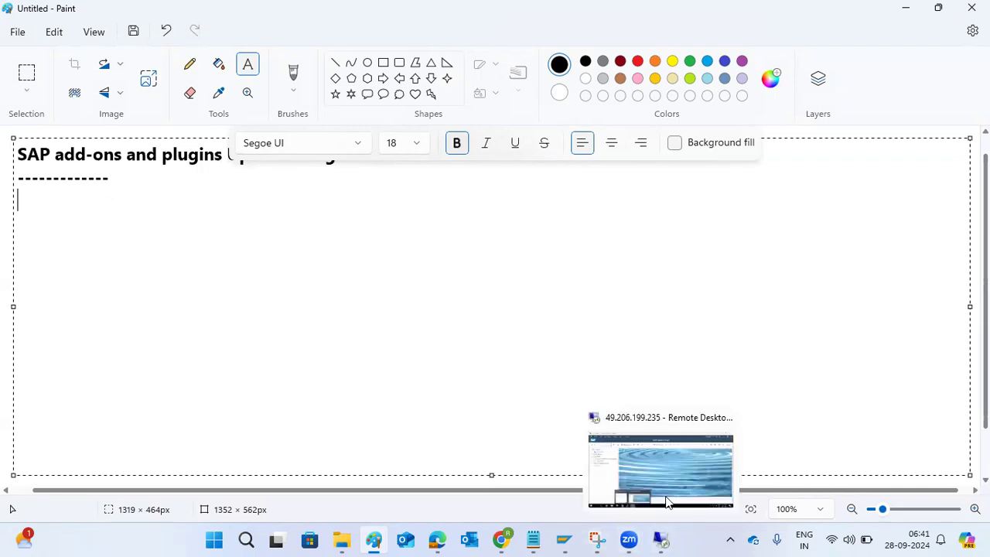
{"action": "left_click", "coordinate": [666, 501]}
{"action": "left_click", "coordinate": [231, 34]}
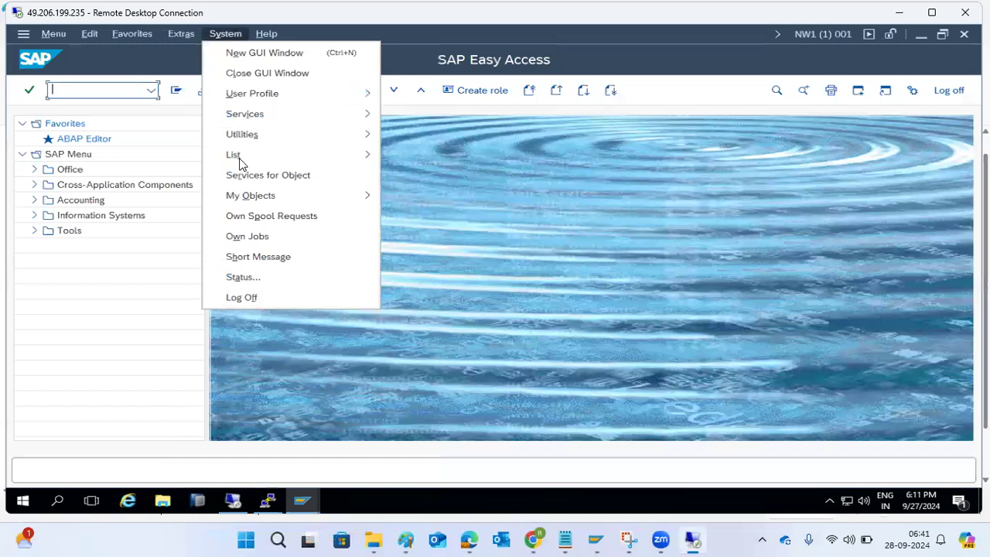
{"action": "left_click", "coordinate": [244, 278]}
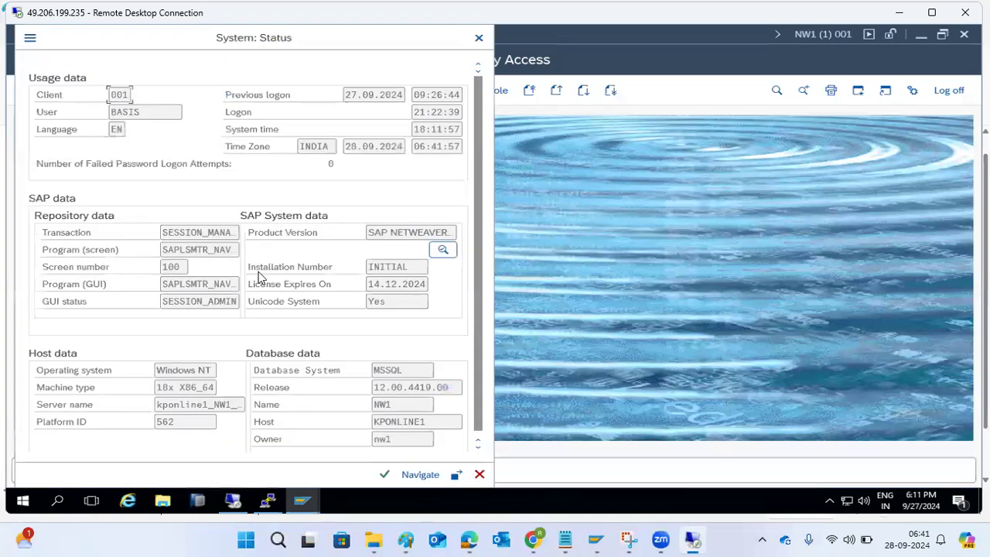
{"action": "left_click", "coordinate": [443, 249]}
- Look through the installed software component versions, from SAP_ABA down to SAP_BW
{"action": "left_click", "coordinate": [77, 313]}
{"action": "left_click", "coordinate": [78, 346]}
{"action": "left_click", "coordinate": [75, 364]}
{"action": "left_click", "coordinate": [79, 379]}
{"action": "scroll", "coordinate": [80, 380], "scroll_direction": "up", "scroll_amount": 1}
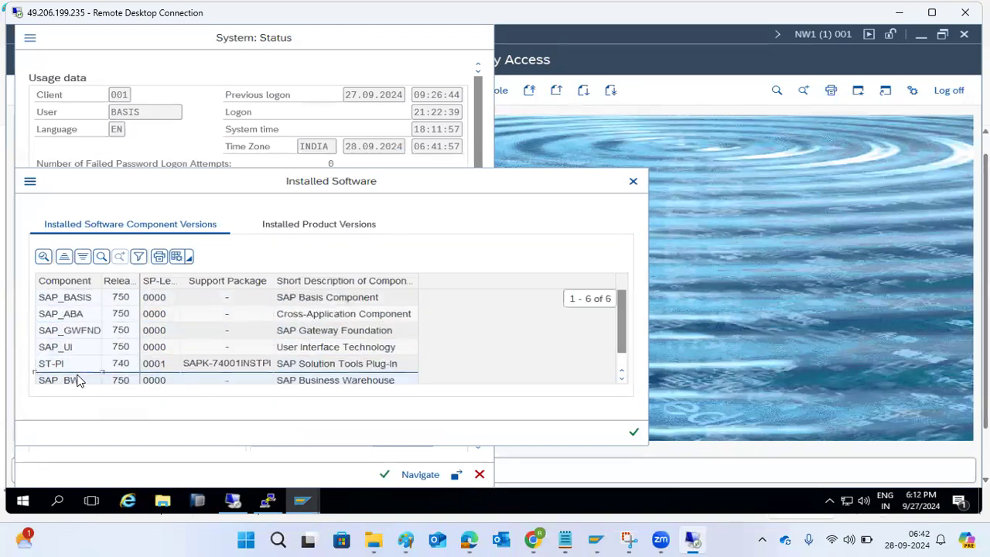
{"action": "scroll", "coordinate": [78, 379], "scroll_direction": "down", "scroll_amount": 1}
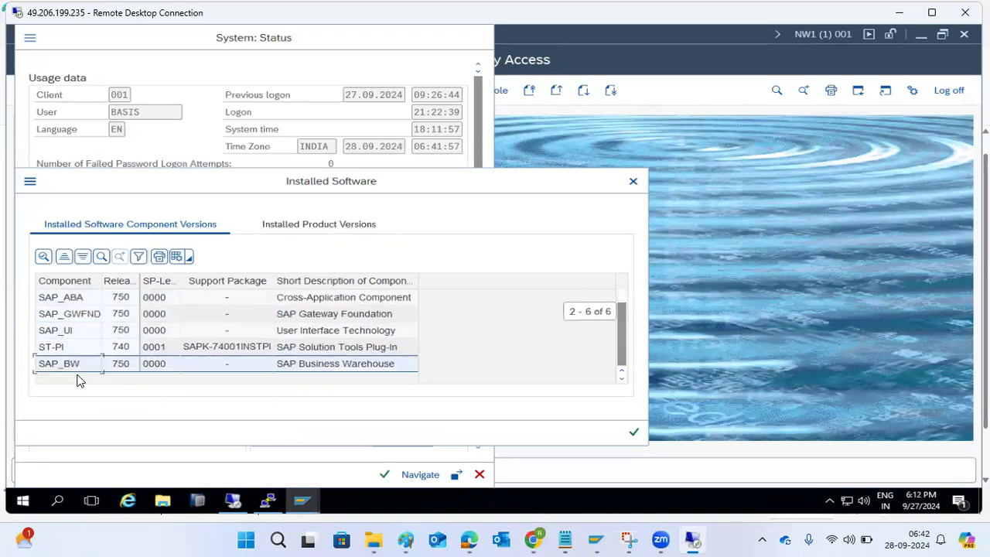
{"action": "left_click", "coordinate": [282, 226]}
{"action": "left_click", "coordinate": [193, 230]}
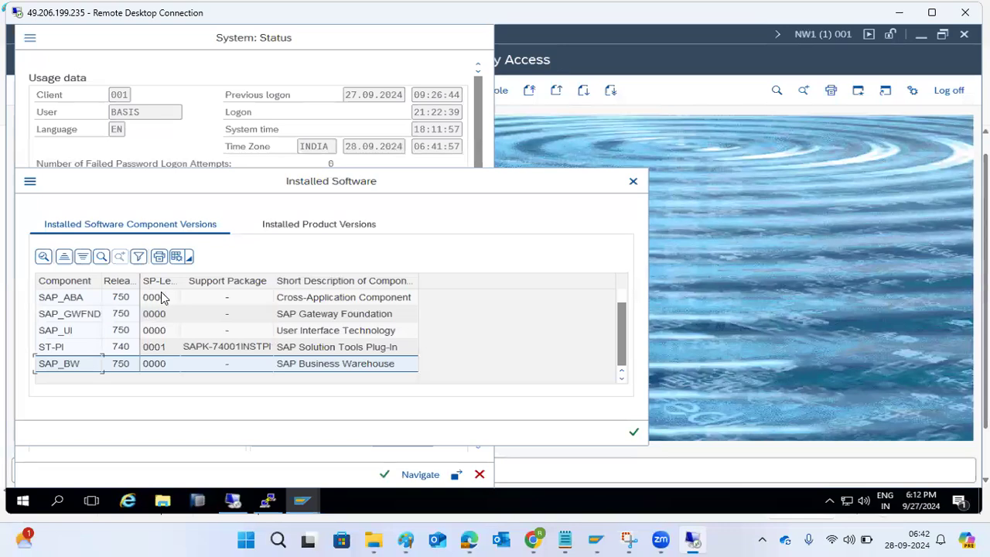
- Widen the SP-Level column of the component list, then close the installed software and system status windows
{"action": "left_click", "coordinate": [198, 283]}
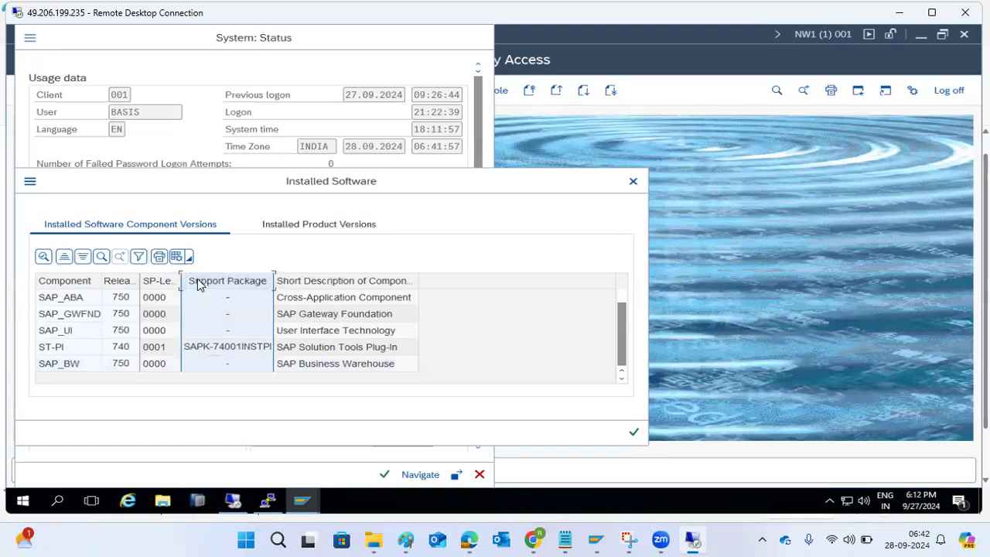
{"action": "left_click_drag", "start_coordinate": [182, 281], "coordinate": [200, 286]}
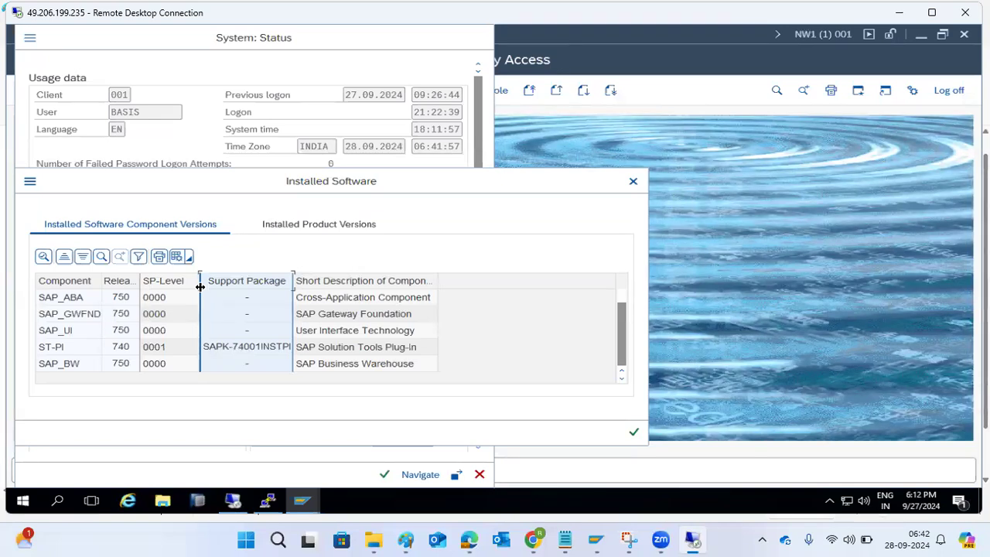
{"action": "left_click", "coordinate": [78, 317]}
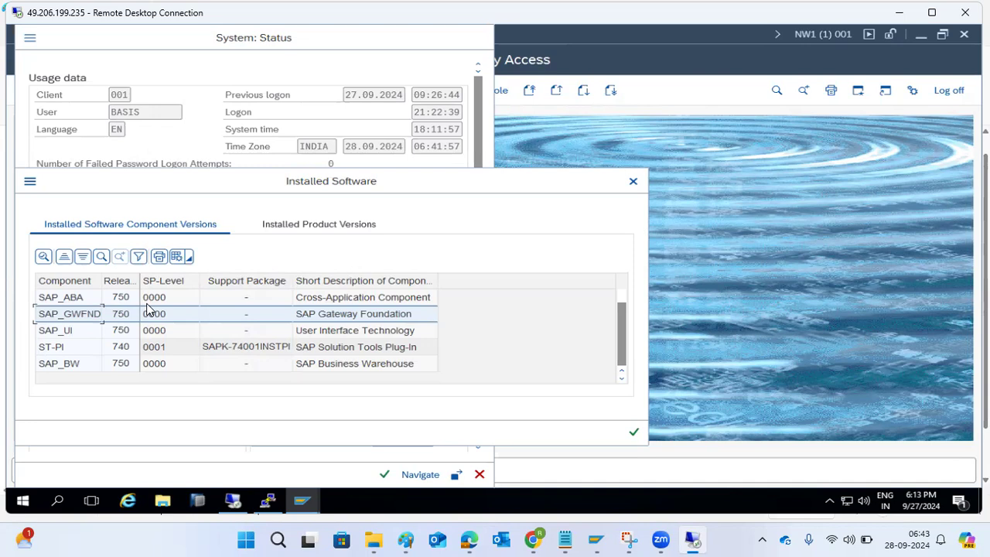
{"action": "left_click", "coordinate": [633, 432]}
{"action": "left_click", "coordinate": [479, 474]}
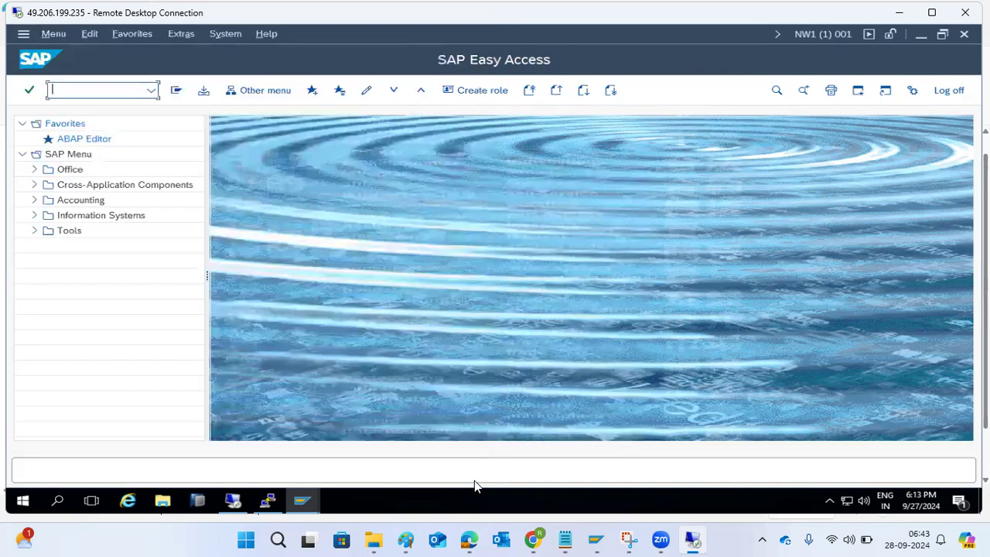
- Run transaction SPAM to view the Support Package Manager and return to SAP Easy Access
{"action": "type", "text": "spam"}
{"action": "key", "text": "Return"}
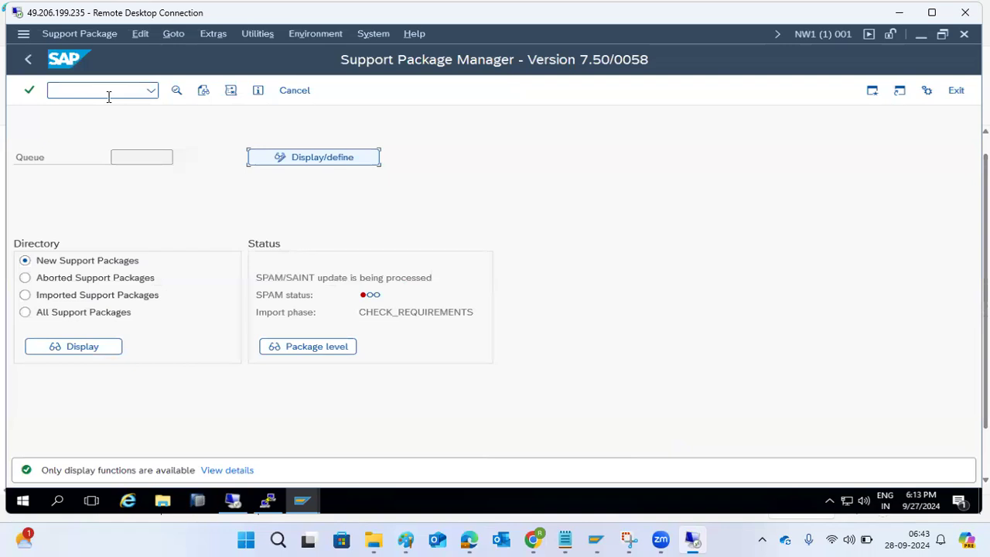
{"action": "left_click", "coordinate": [25, 60]}
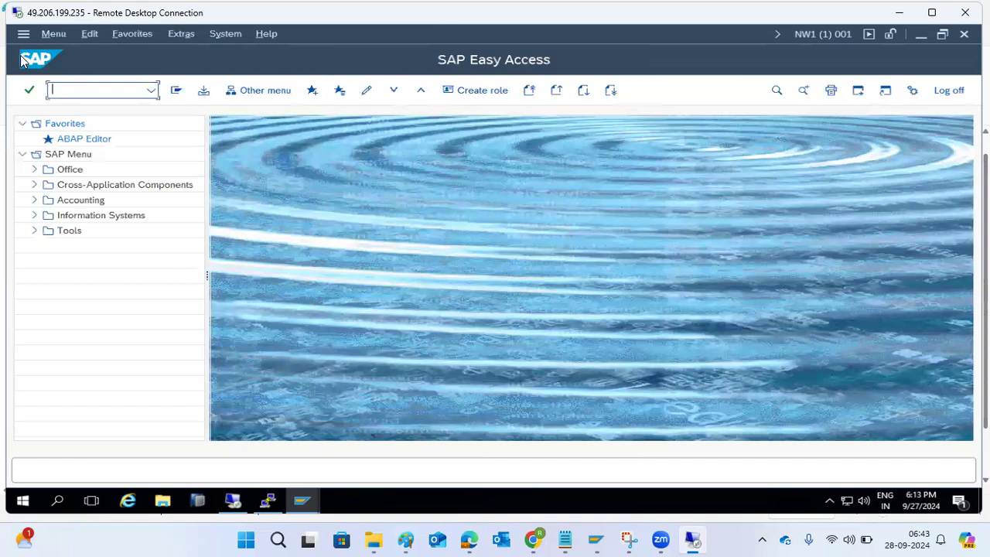
- View the installed software component versions from the system status again and close both windows
{"action": "left_click", "coordinate": [224, 34]}
{"action": "left_click", "coordinate": [229, 278]}
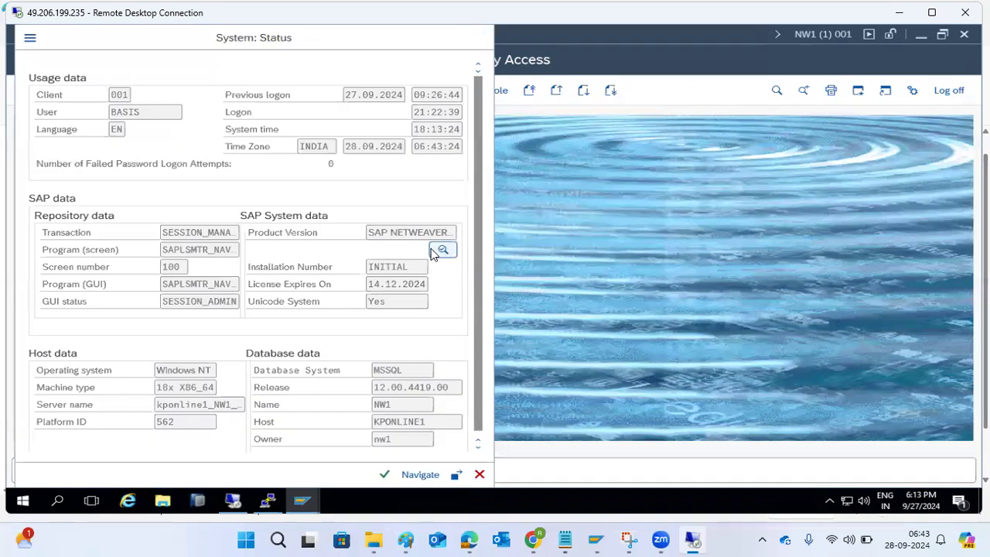
{"action": "left_click", "coordinate": [435, 252]}
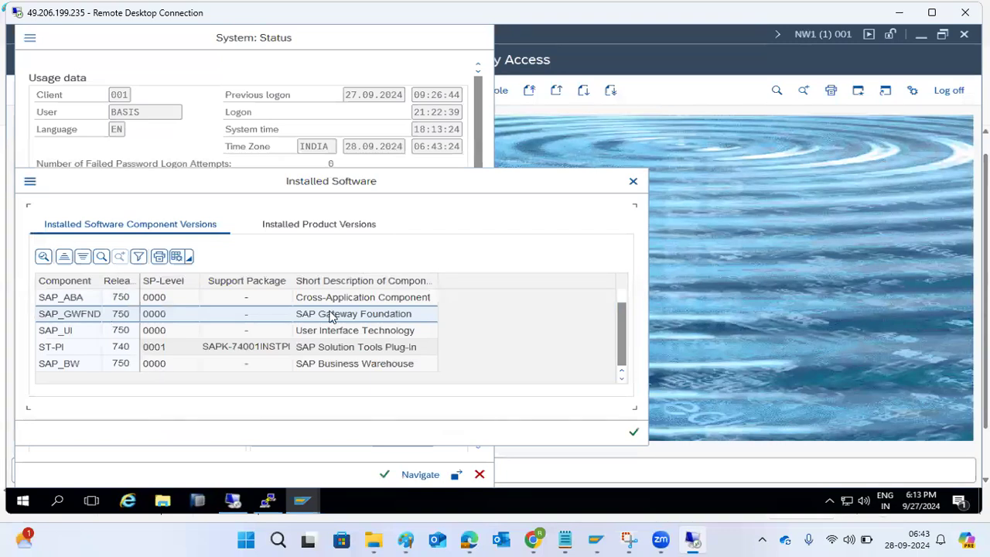
{"action": "left_click", "coordinate": [633, 181]}
{"action": "left_click", "coordinate": [479, 474]}
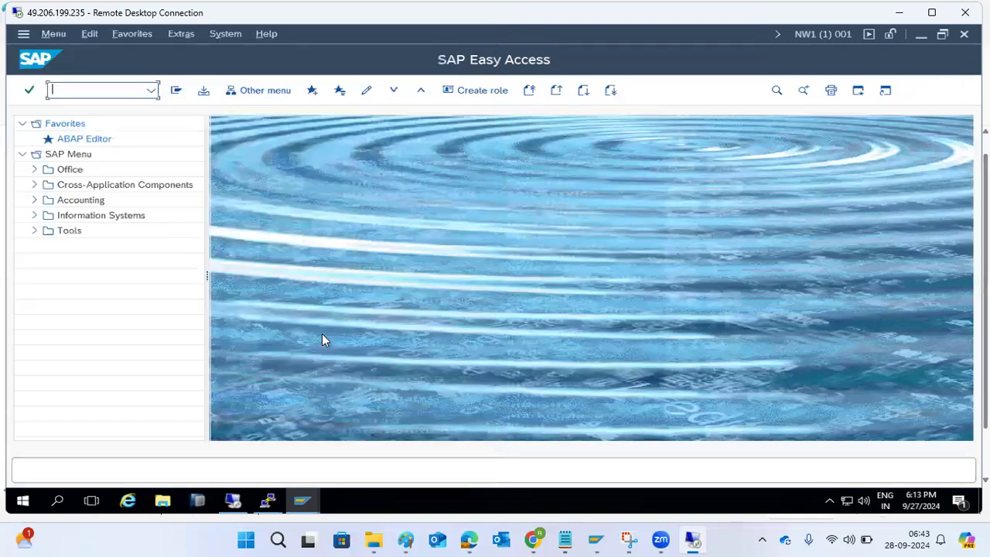
- Run the transaction for the Add-On Installation Tool, check the installed add-ons and cancel out of it
{"action": "type", "text": "se38"}
{"action": "key", "text": "Return"}
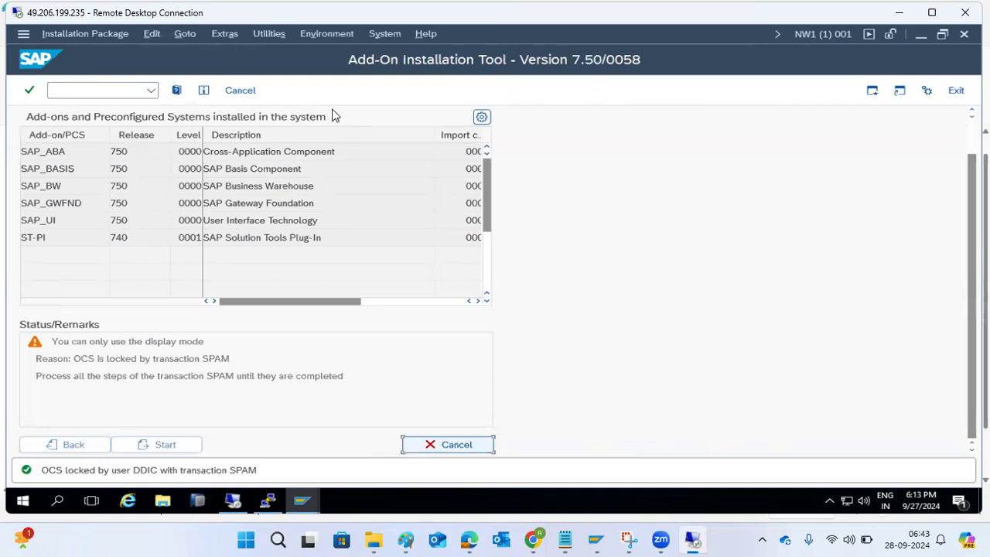
{"action": "left_click", "coordinate": [30, 153]}
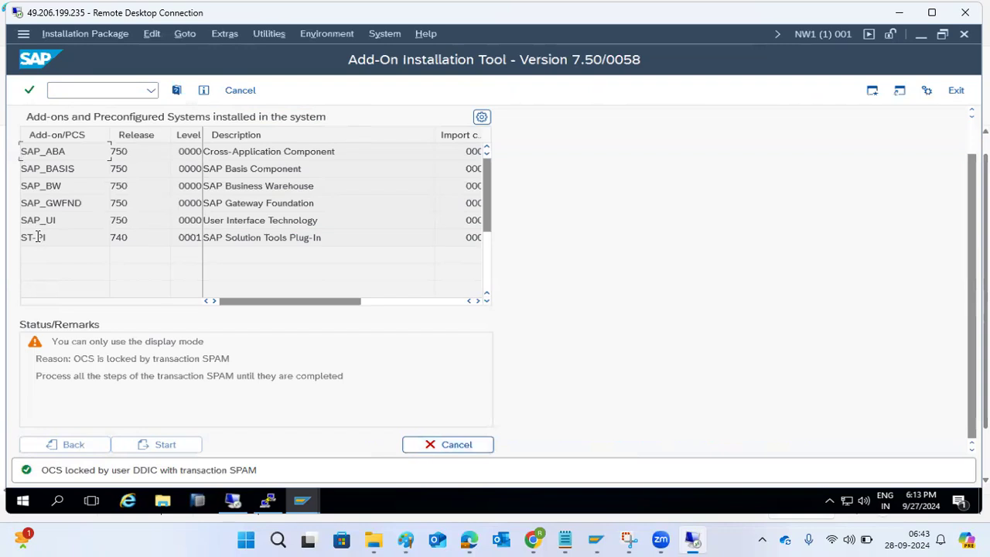
{"action": "left_click", "coordinate": [437, 444]}
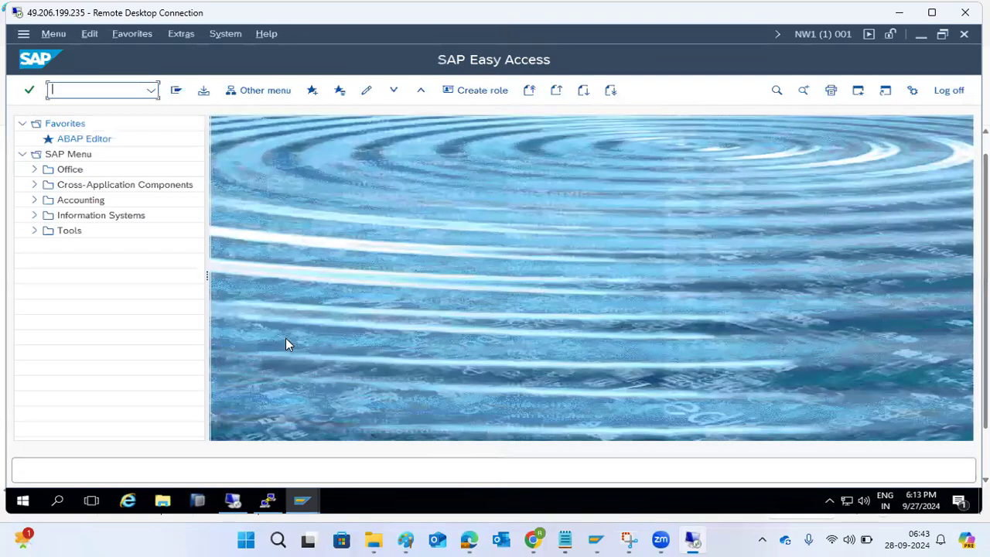
{"action": "left_click", "coordinate": [405, 539]}
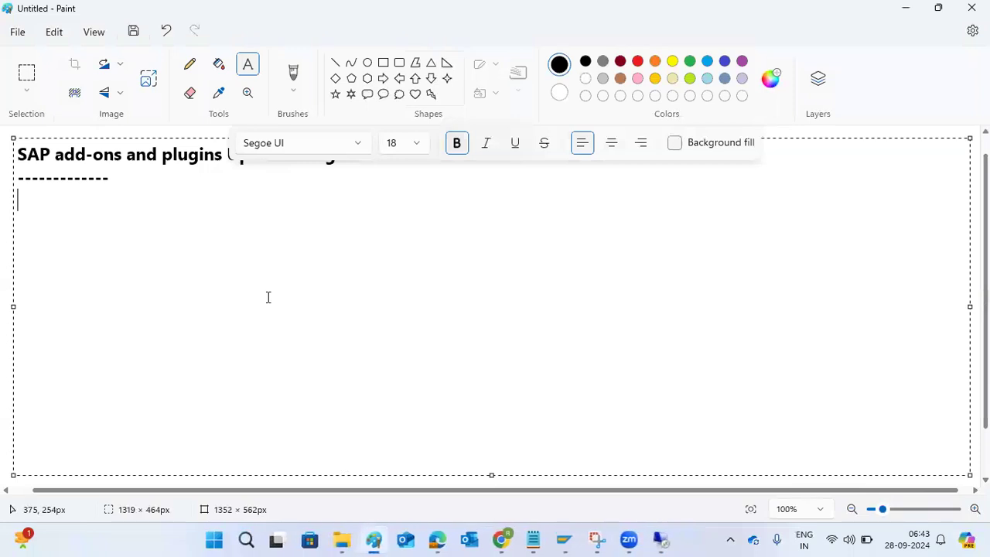
{"action": "type", "text": "SUM TOOL"}
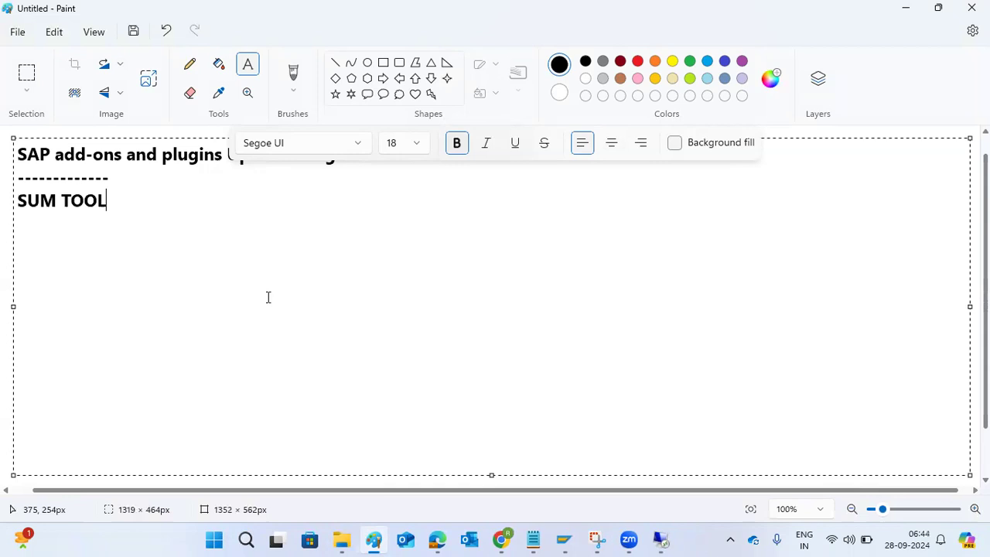
{"action": "key", "text": "BackSpace"}
{"action": "key", "text": "BackSpace"}
{"action": "key", "text": "BackSpace"}
{"action": "key", "text": "BackSpace"}
{"action": "key", "text": "BackSpace"}
{"action": "key", "text": "BackSpace"}
{"action": "key", "text": "BackSpace"}
{"action": "key", "text": "BackSpace"}
{"action": "key", "text": "BackSpace"}
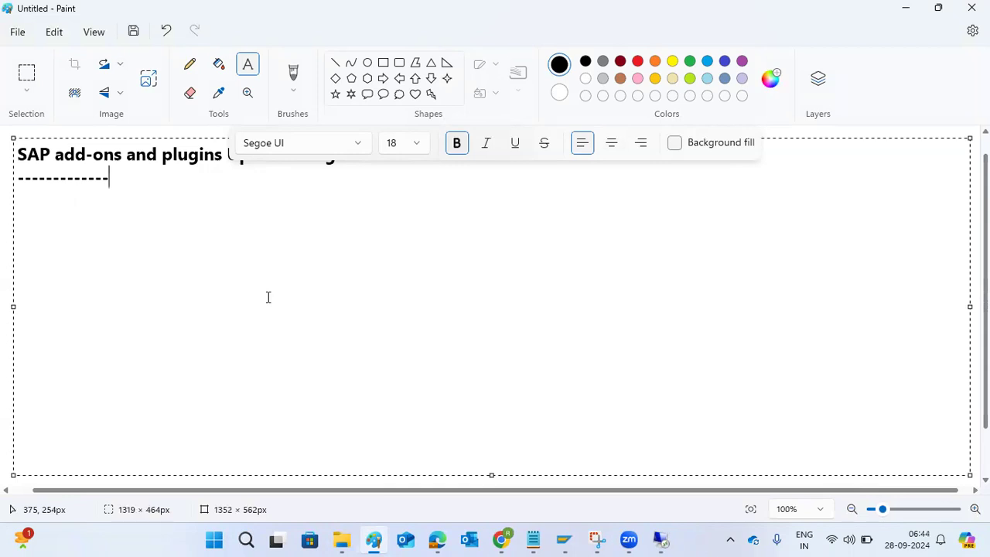
{"action": "key", "text": "Return"}
- Switch to the Remote Desktop session, review the component list in the SAP system status and close both windows
{"action": "left_click", "coordinate": [660, 539]}
{"action": "left_click", "coordinate": [226, 35]}
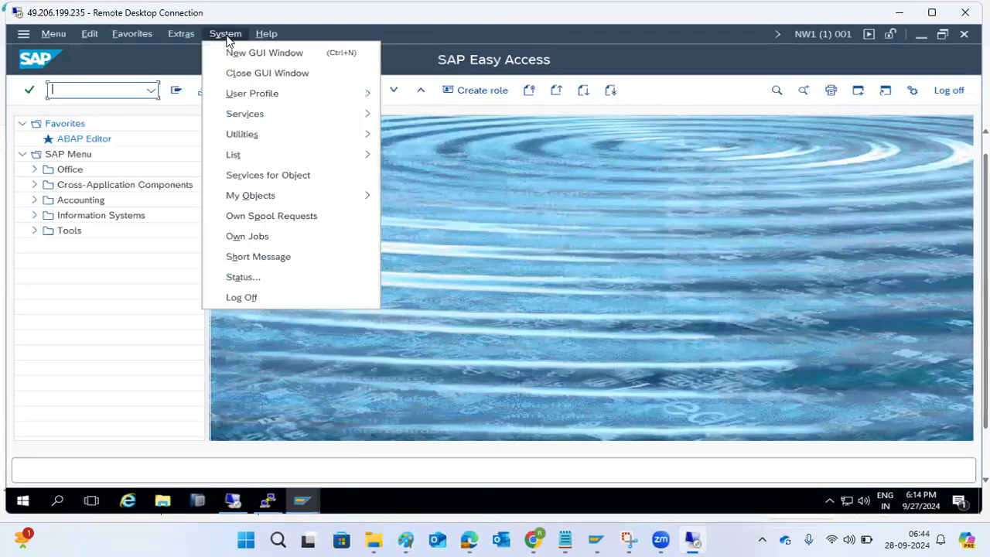
{"action": "left_click", "coordinate": [239, 283]}
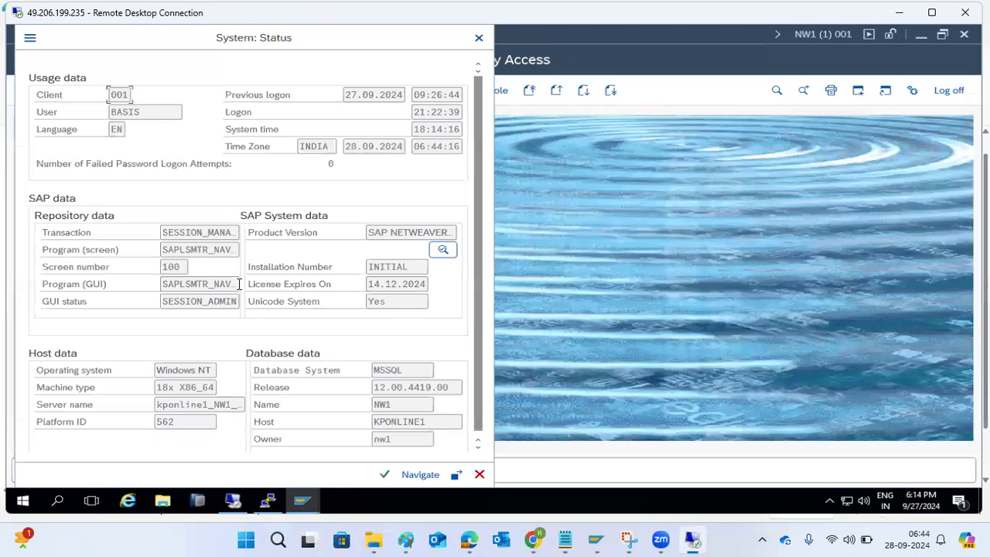
{"action": "left_click", "coordinate": [443, 251]}
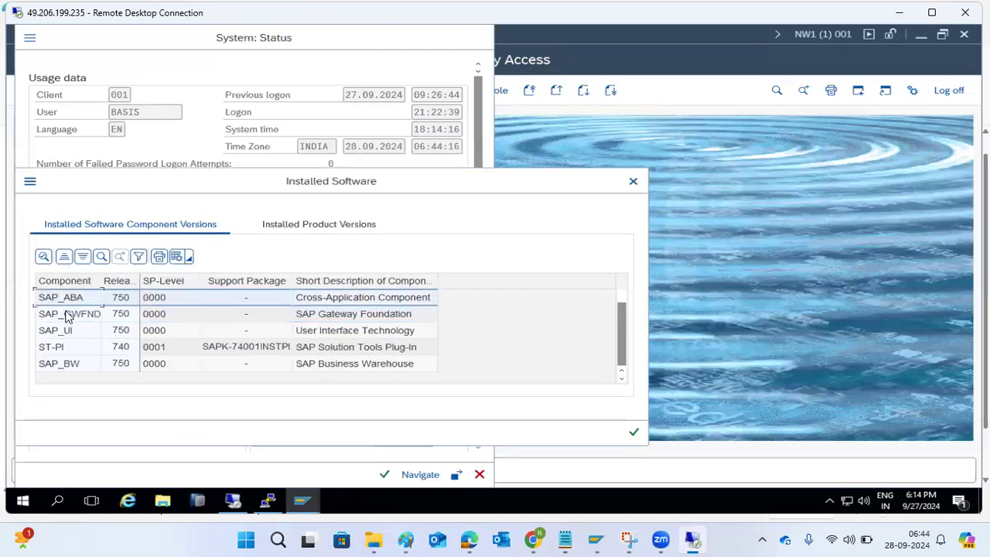
{"action": "scroll", "coordinate": [65, 307], "scroll_direction": "up", "scroll_amount": 1}
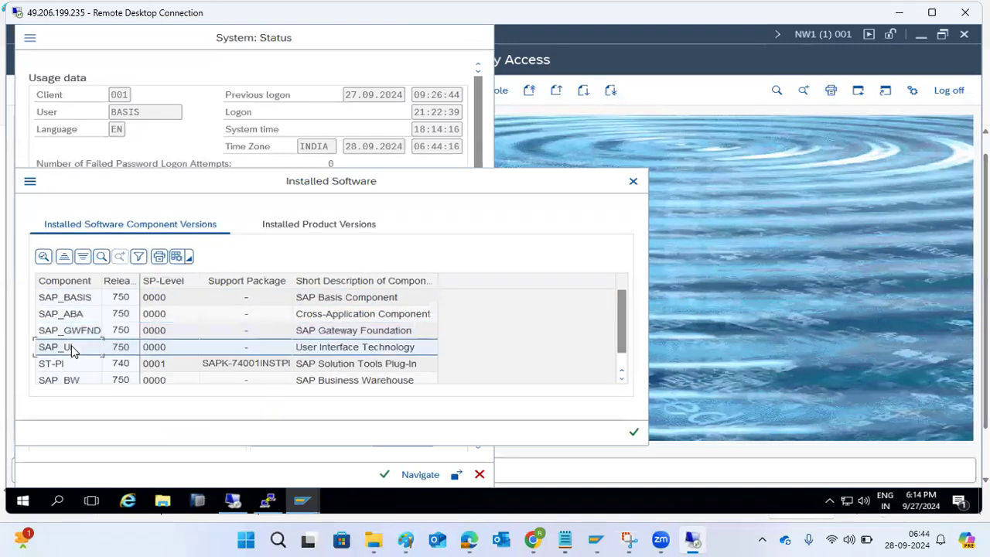
{"action": "scroll", "coordinate": [71, 371], "scroll_direction": "down", "scroll_amount": 1}
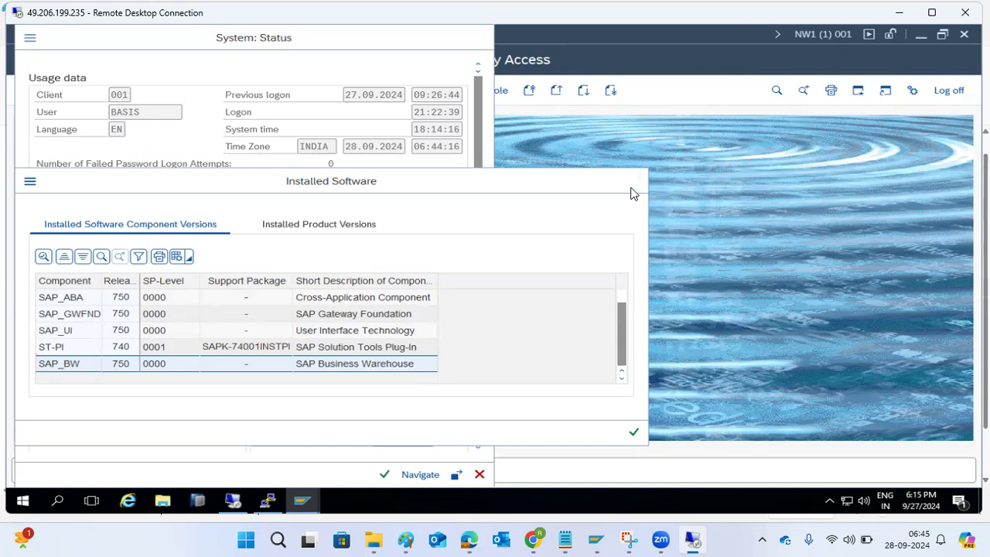
{"action": "left_click", "coordinate": [632, 181]}
{"action": "left_click", "coordinate": [479, 474]}
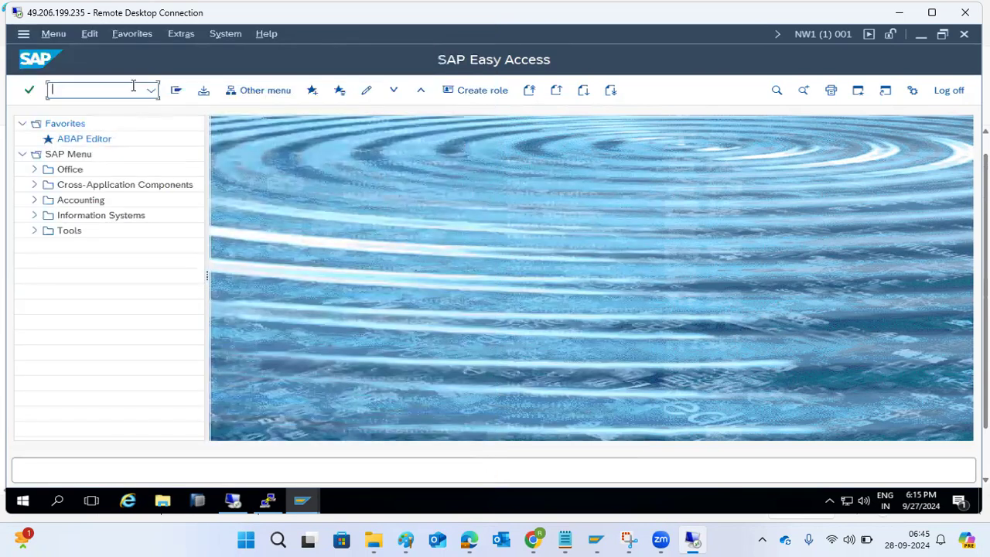
{"action": "type", "text": "/n"}
{"action": "key", "text": "BackSpace"}
{"action": "key", "text": "BackSpace"}
- Switch to SAP Logon and open the SAP ECC DEVELOPMENT connection
{"action": "left_click", "coordinate": [300, 500]}
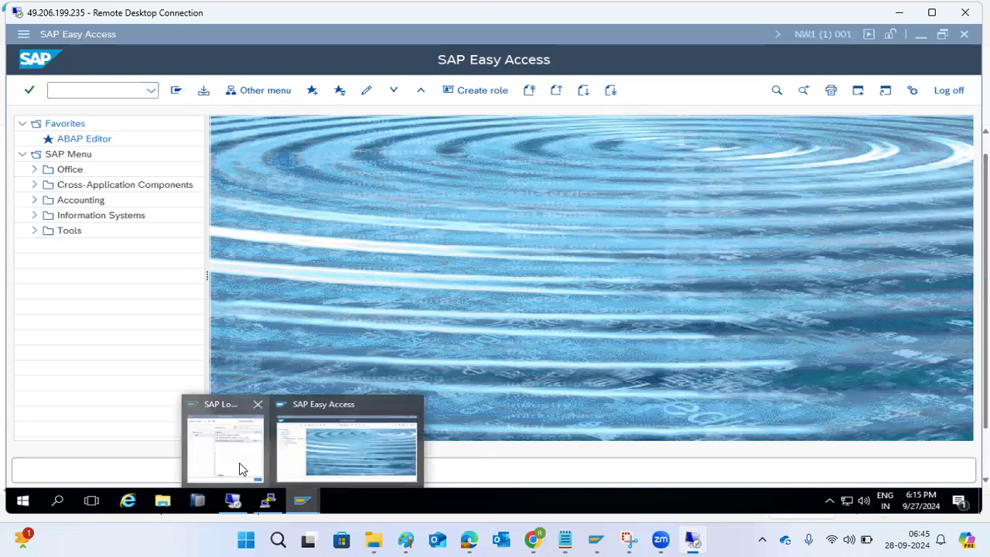
{"action": "left_click", "coordinate": [239, 469]}
{"action": "left_click", "coordinate": [383, 182]}
{"action": "double_click", "coordinate": [383, 182]}
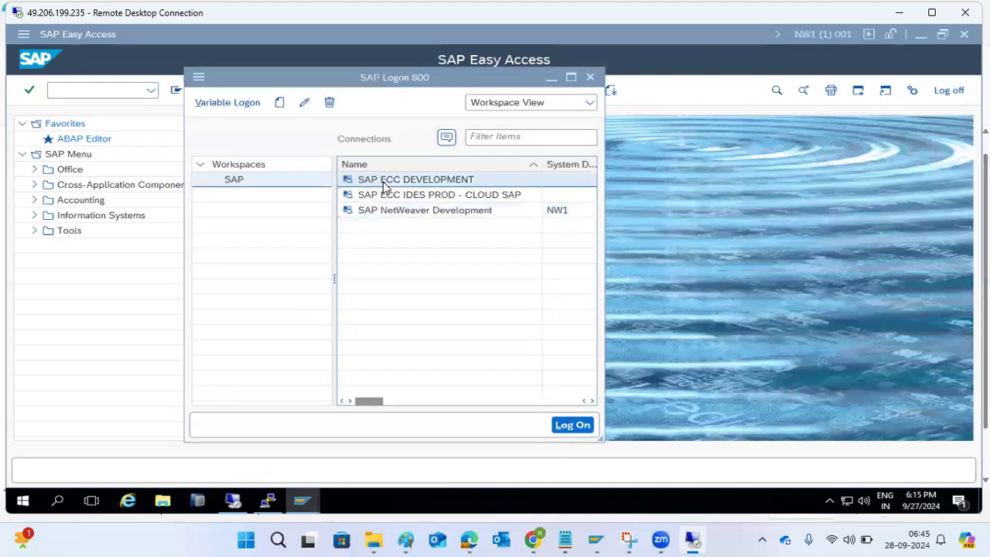
- Log on to client 000 as user ddic with the account password
{"action": "key", "text": "shift+Tab"}
{"action": "type", "text": "000"}
{"action": "key", "text": "Tab"}
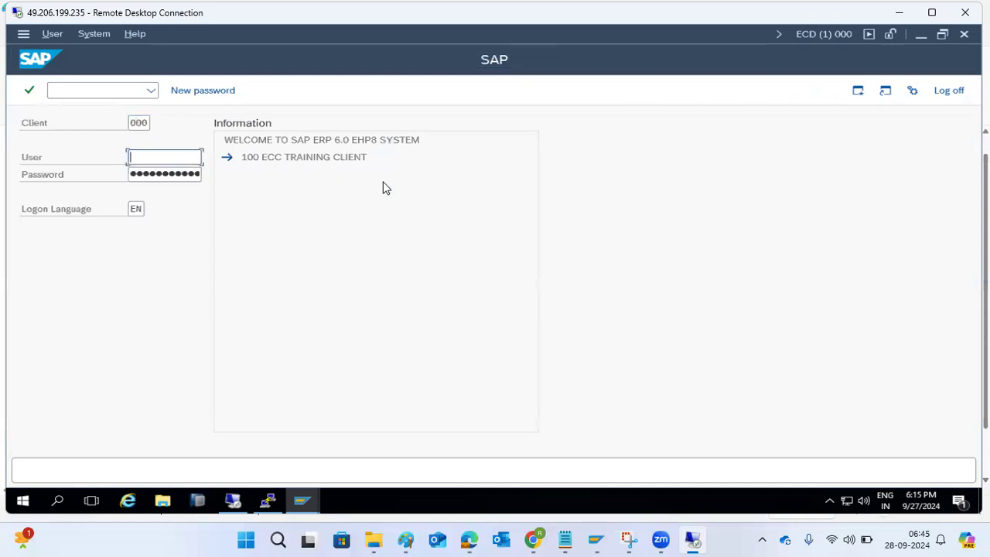
{"action": "type", "text": "ddic"}
{"action": "key", "text": "Tab"}
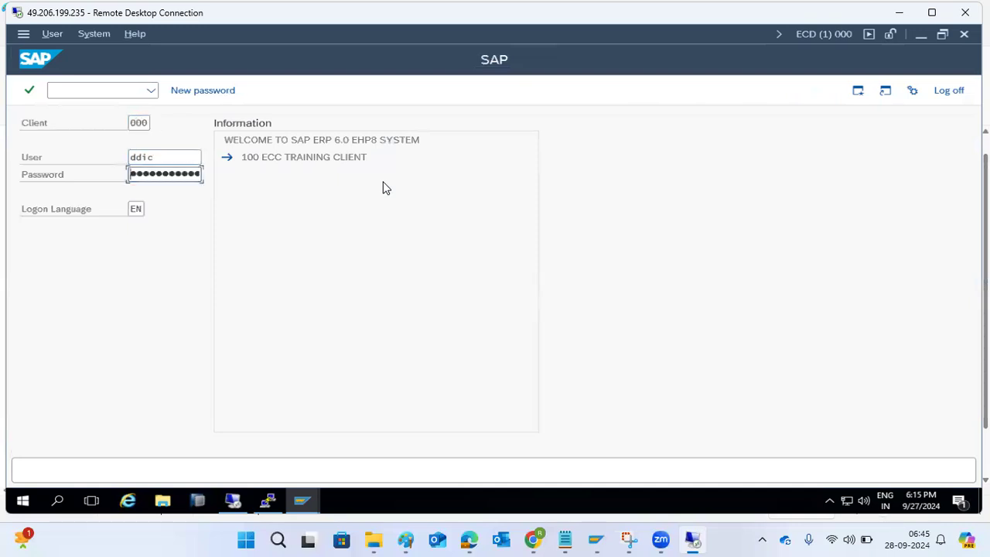
{"action": "type", "text": "******"}
{"action": "key", "text": "Return"}
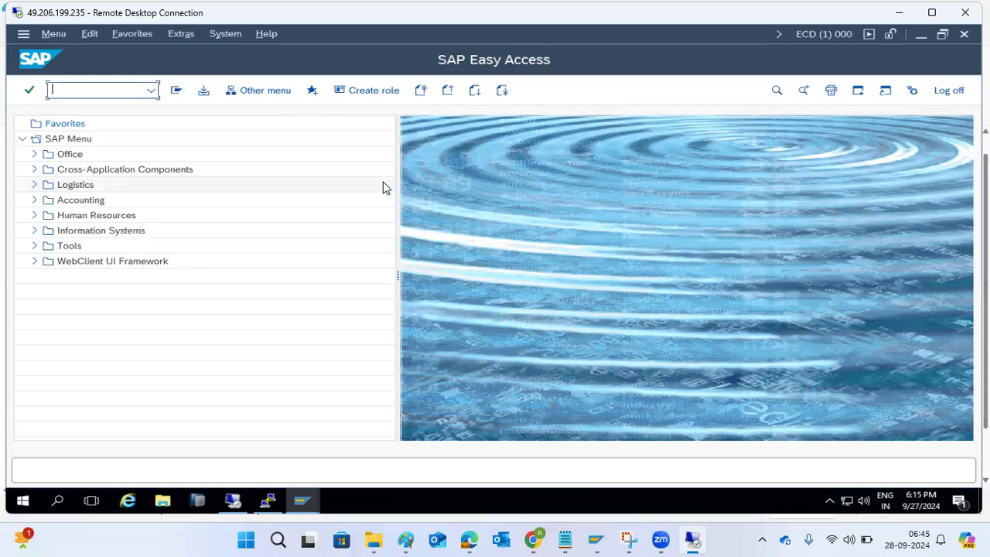
- Run transaction SPAM and check the import phase of the ST-PI queue
{"action": "type", "text": "spam"}
{"action": "key", "text": "Return"}
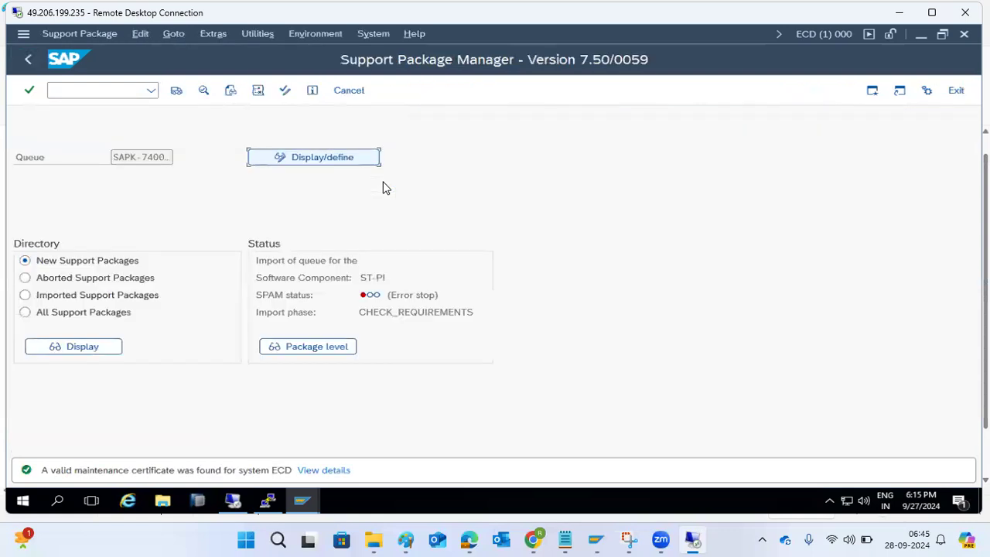
{"action": "left_click", "coordinate": [394, 311]}
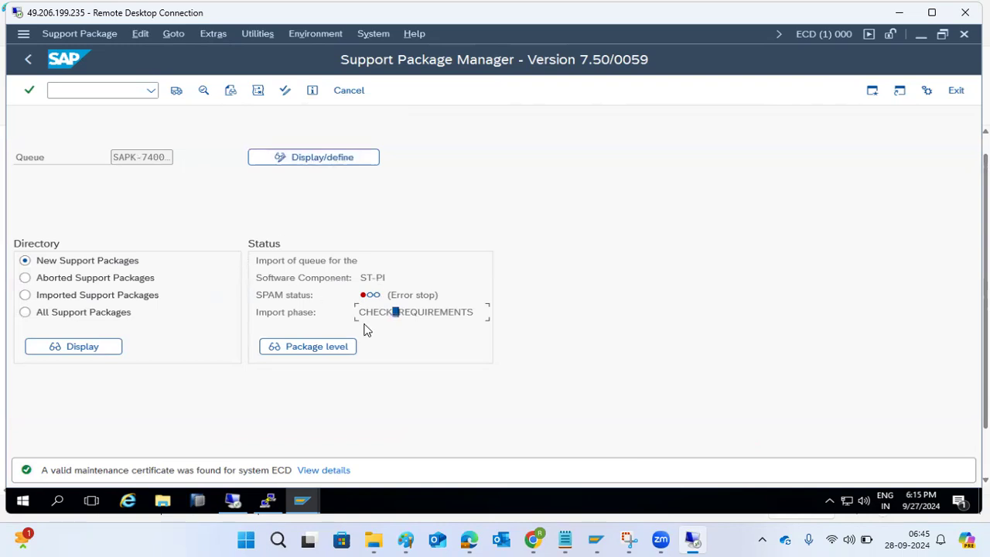
{"action": "left_click_drag", "start_coordinate": [373, 312], "coordinate": [425, 313]}
- Try to import the ST-PI queue with the current start options, read the import status details and close them
{"action": "left_click", "coordinate": [178, 91]}
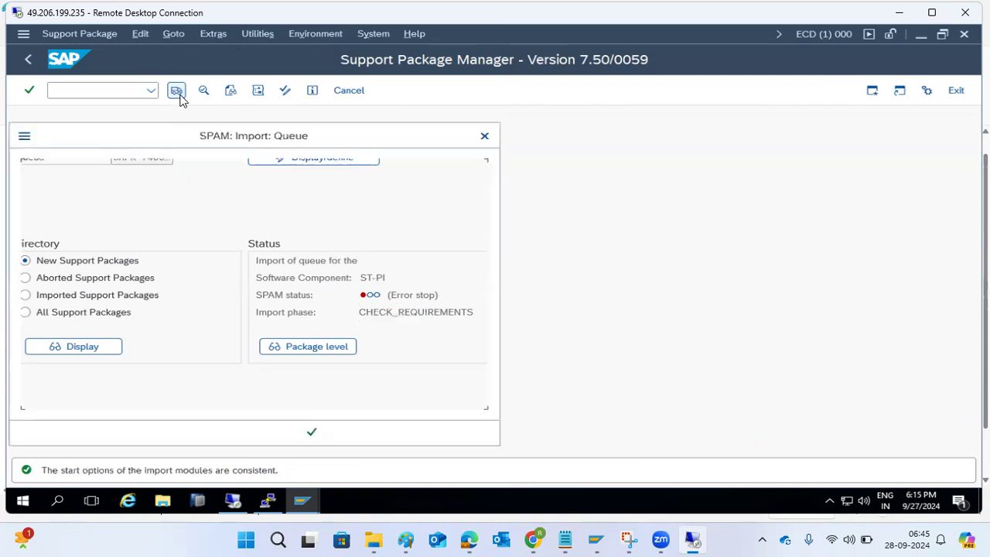
{"action": "left_click", "coordinate": [312, 433]}
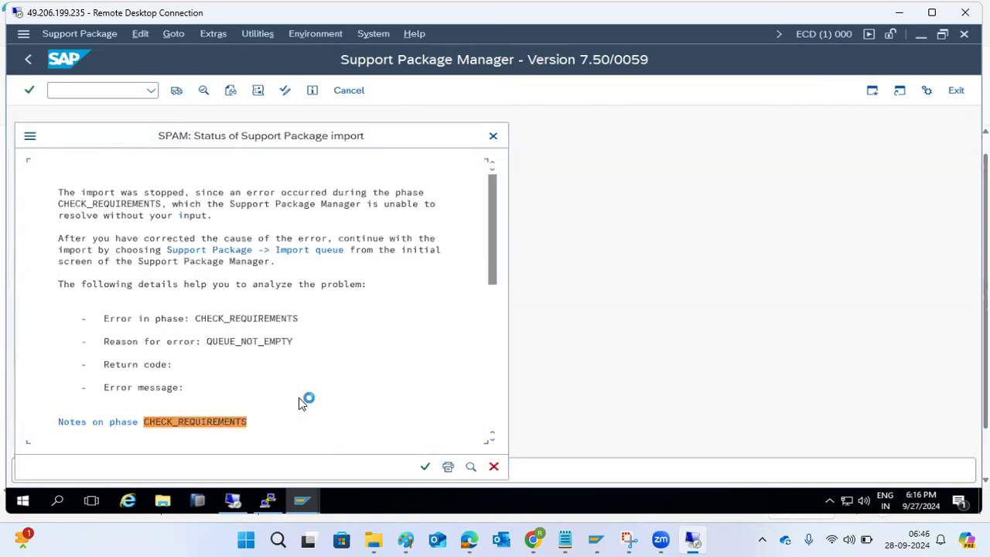
{"action": "scroll", "coordinate": [302, 399], "scroll_direction": "down", "scroll_amount": 3}
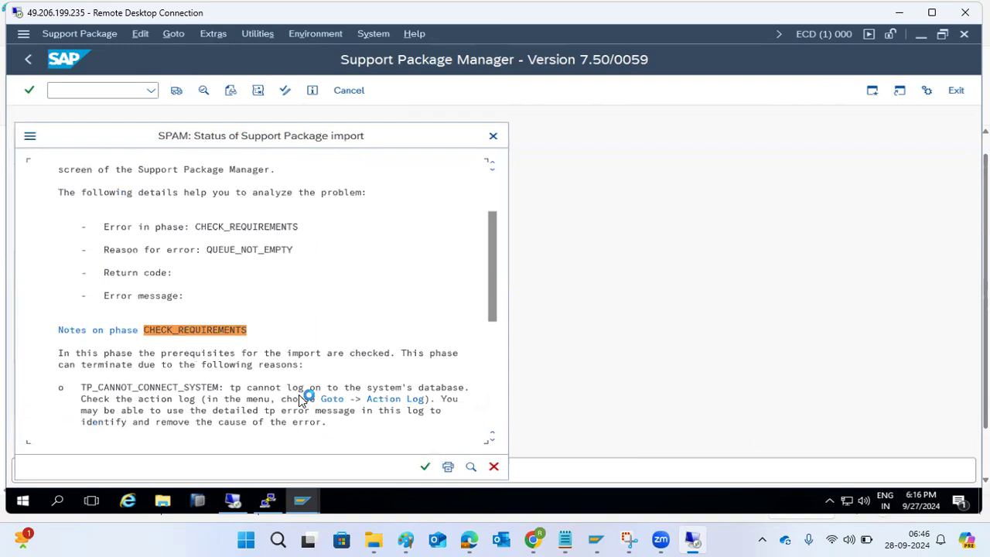
{"action": "left_click", "coordinate": [492, 136]}
- Reset the status of the support package queue and confirm the action
{"action": "left_click", "coordinate": [213, 36]}
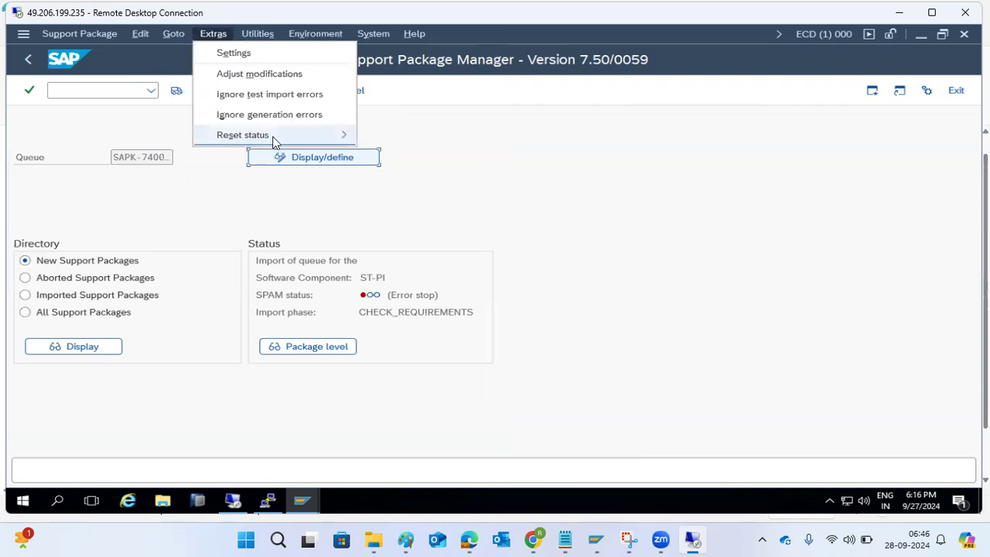
{"action": "mouse_move", "coordinate": [304, 140]}
{"action": "left_click", "coordinate": [148, 137]}
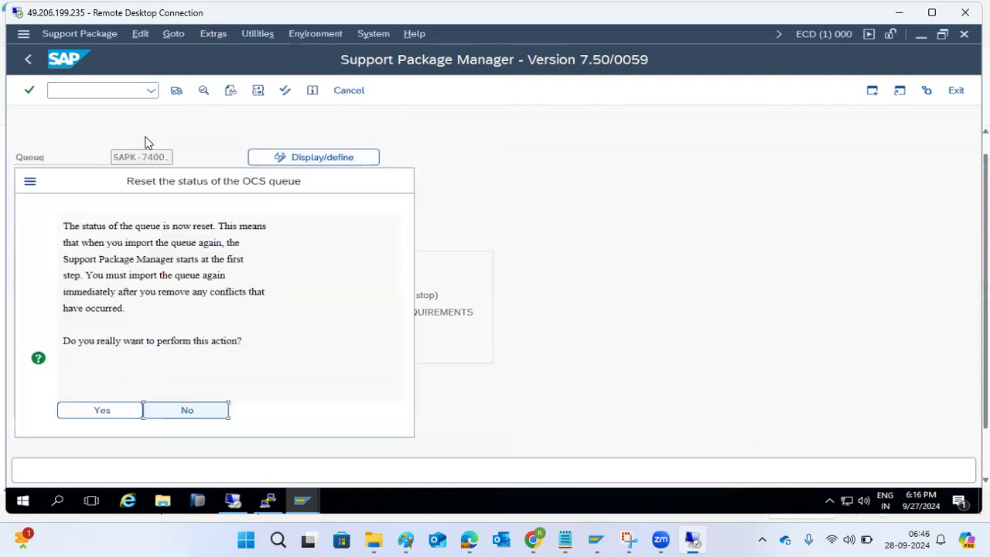
{"action": "left_click", "coordinate": [91, 412]}
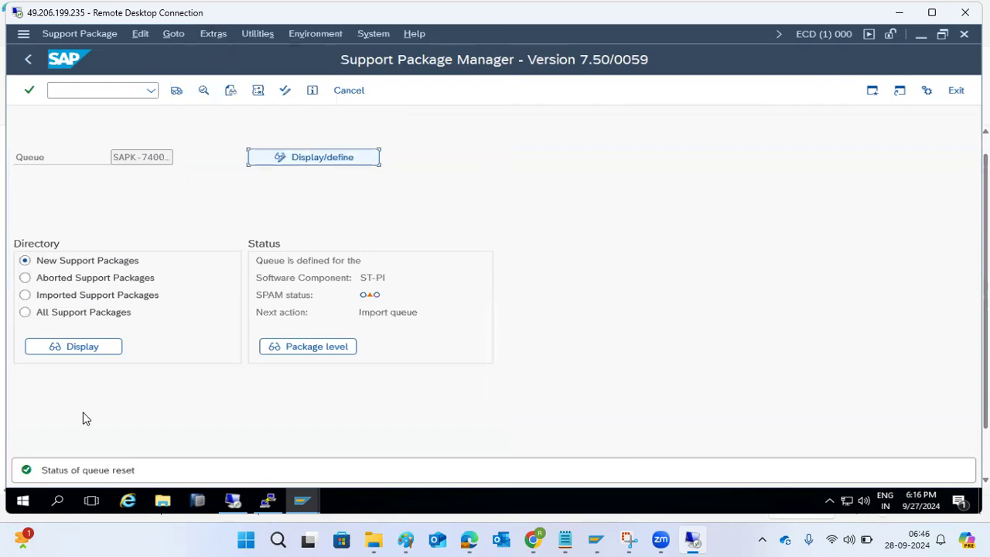
- Leave the Support Package Manager and run transaction SPAM again
{"action": "left_click", "coordinate": [28, 59]}
{"action": "type", "text": "spam"}
{"action": "key", "text": "Return"}
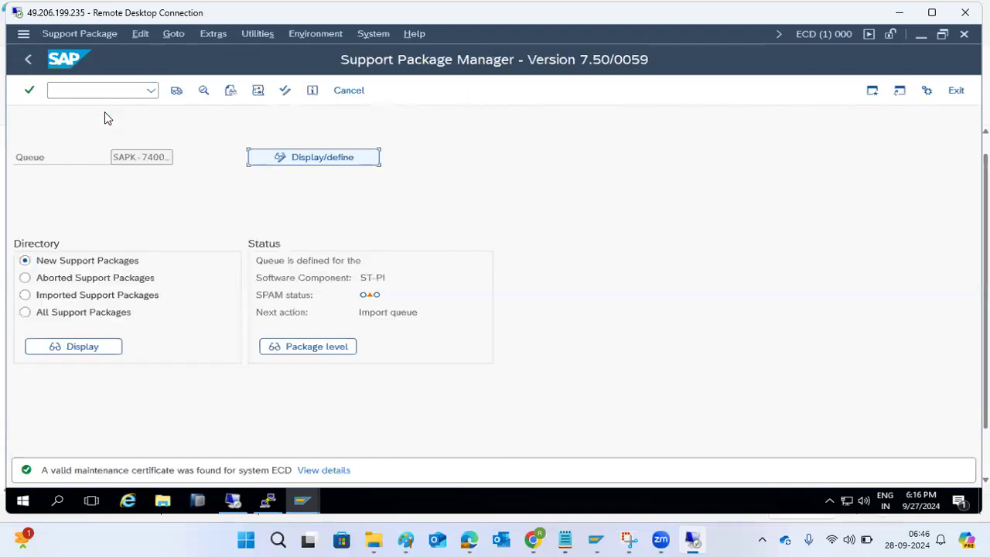
{"action": "left_click", "coordinate": [80, 33]}
{"action": "mouse_move", "coordinate": [166, 54]}
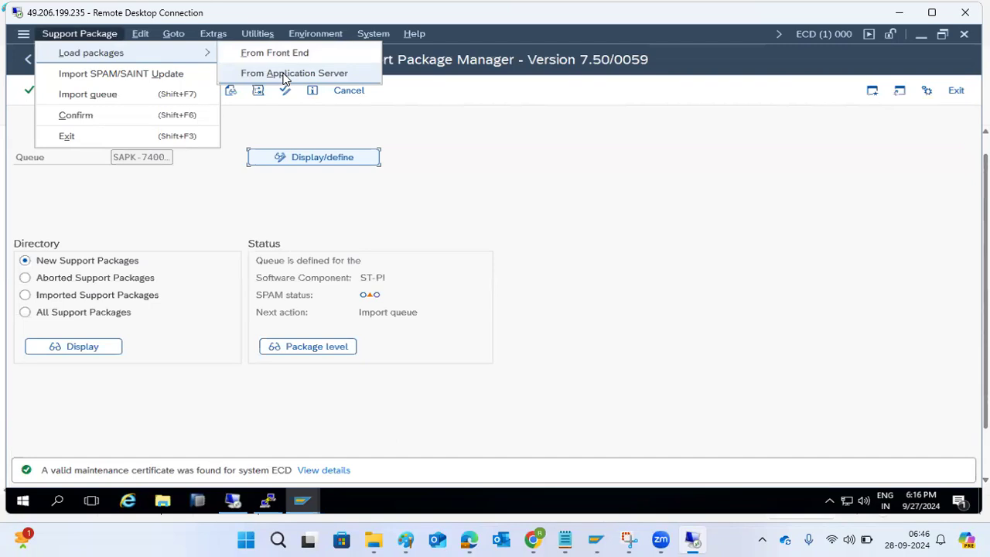
{"action": "left_click", "coordinate": [161, 503]}
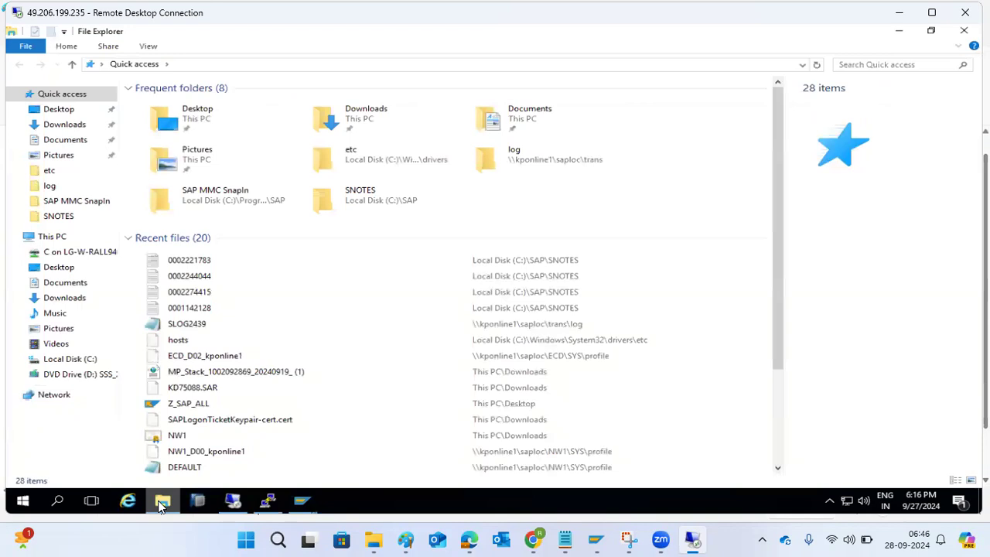
{"action": "left_click", "coordinate": [160, 503]}
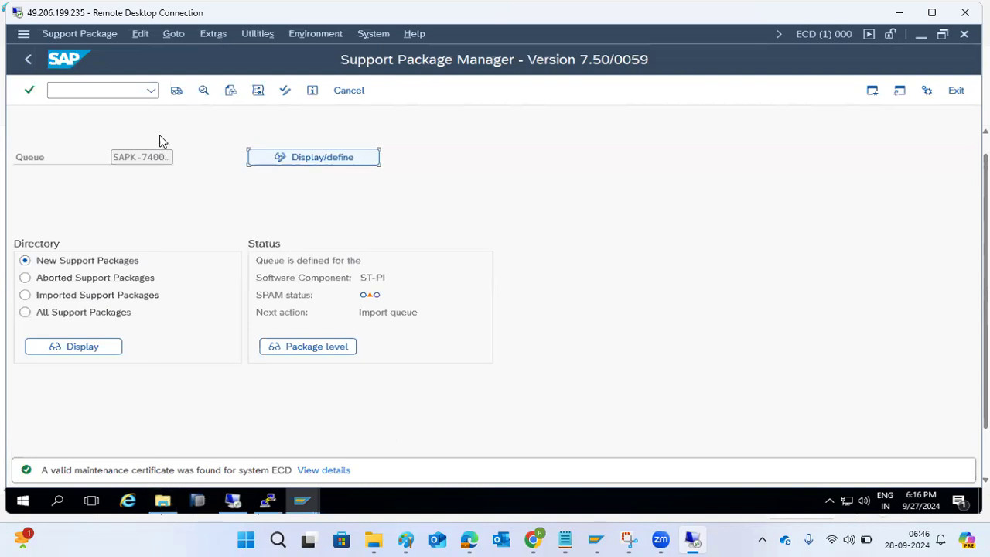
- Check the ST-PI release in the installed software components of the system status, and close both windows
{"action": "left_click", "coordinate": [378, 34]}
{"action": "left_click", "coordinate": [388, 280]}
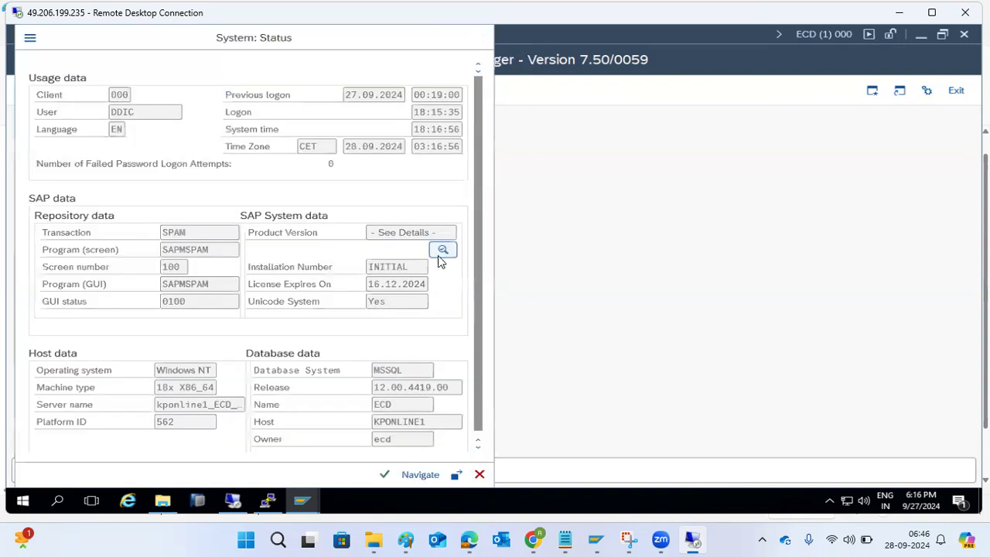
{"action": "left_click", "coordinate": [443, 251]}
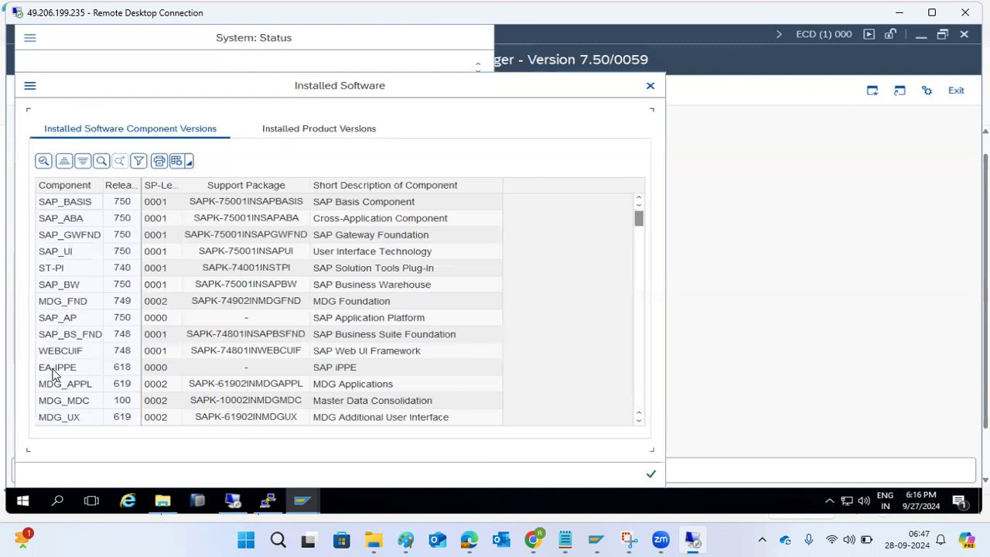
{"action": "left_click", "coordinate": [114, 270]}
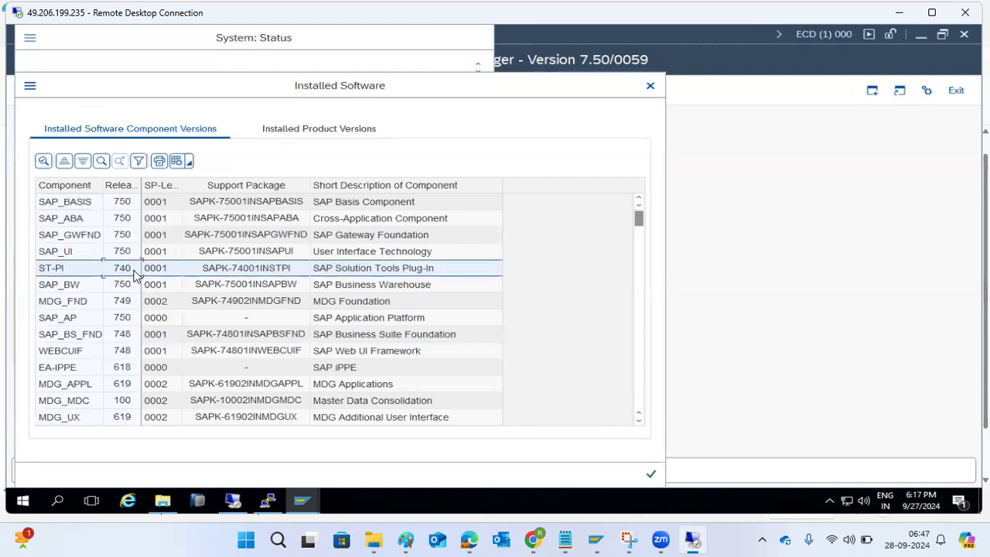
{"action": "left_click", "coordinate": [650, 473]}
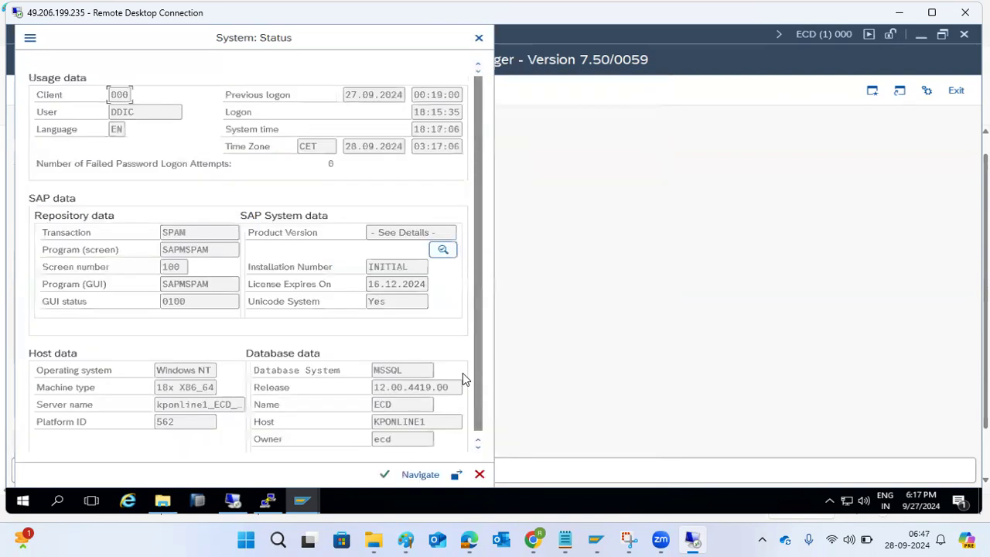
{"action": "left_click", "coordinate": [481, 474]}
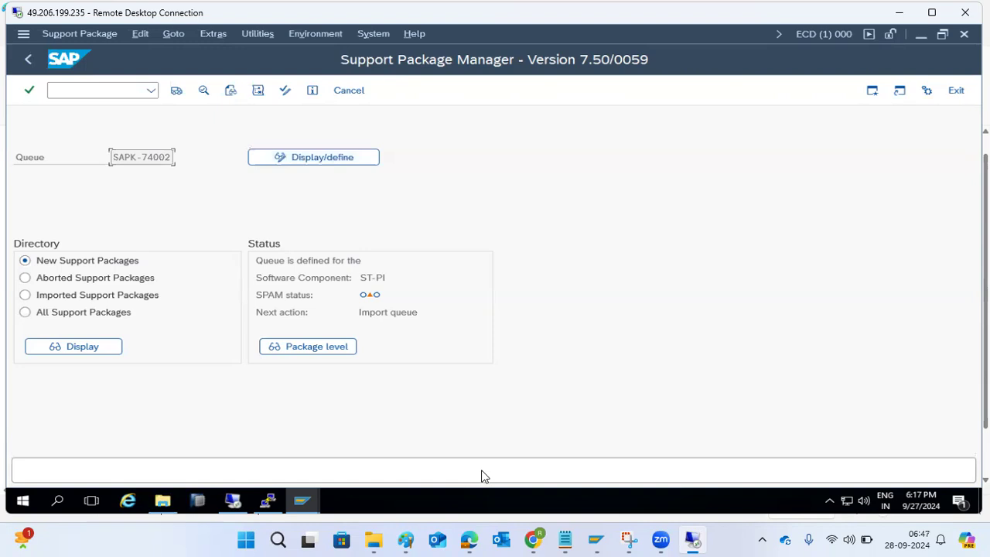
- Begin importing the queue SAPK-74002INSTPI and set the Import 1 start option to continue in background immediately
{"action": "left_click", "coordinate": [177, 91]}
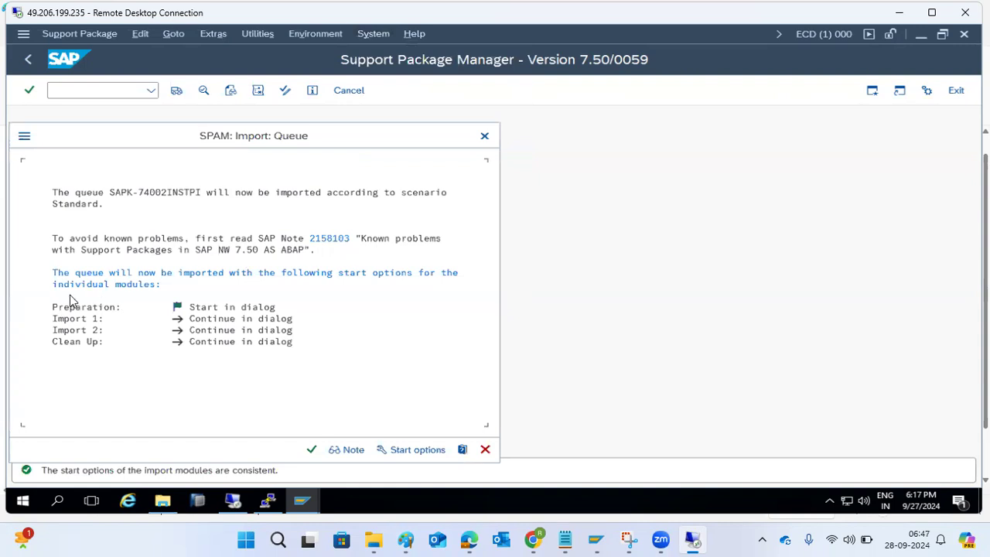
{"action": "left_click", "coordinate": [203, 307]}
{"action": "left_click", "coordinate": [209, 317]}
{"action": "left_click", "coordinate": [209, 329]}
{"action": "left_click", "coordinate": [211, 340]}
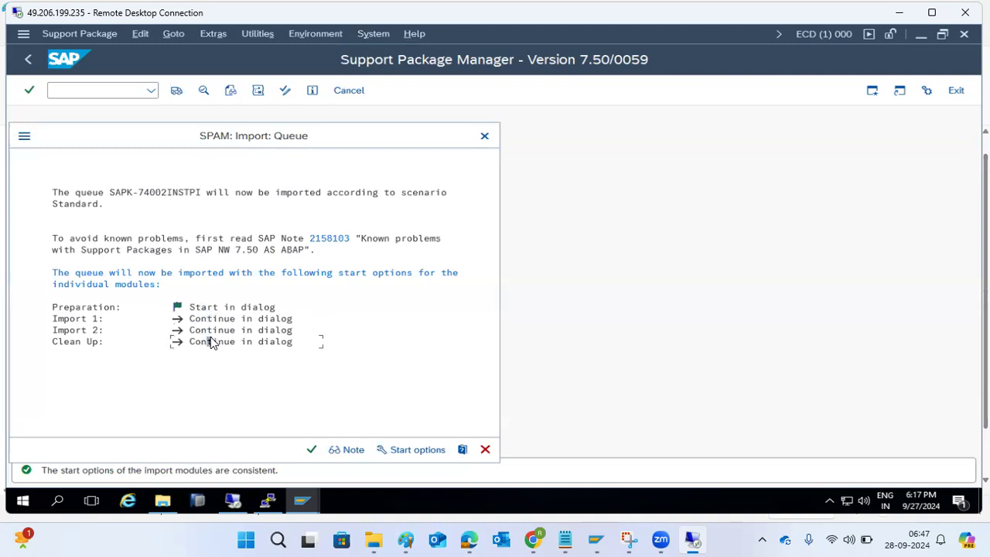
{"action": "left_click", "coordinate": [91, 308]}
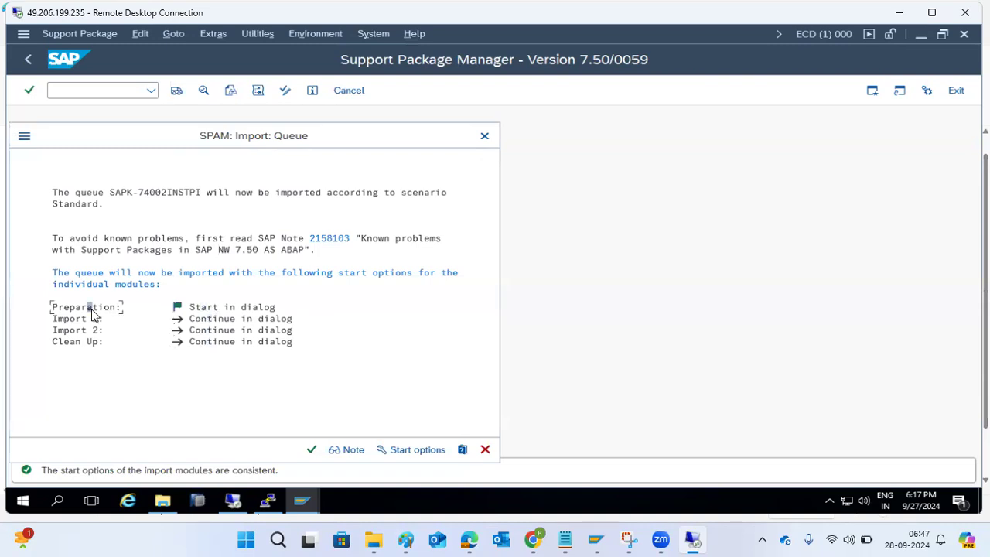
{"action": "left_click", "coordinate": [405, 449]}
{"action": "left_click", "coordinate": [156, 266]}
{"action": "left_click", "coordinate": [122, 332]}
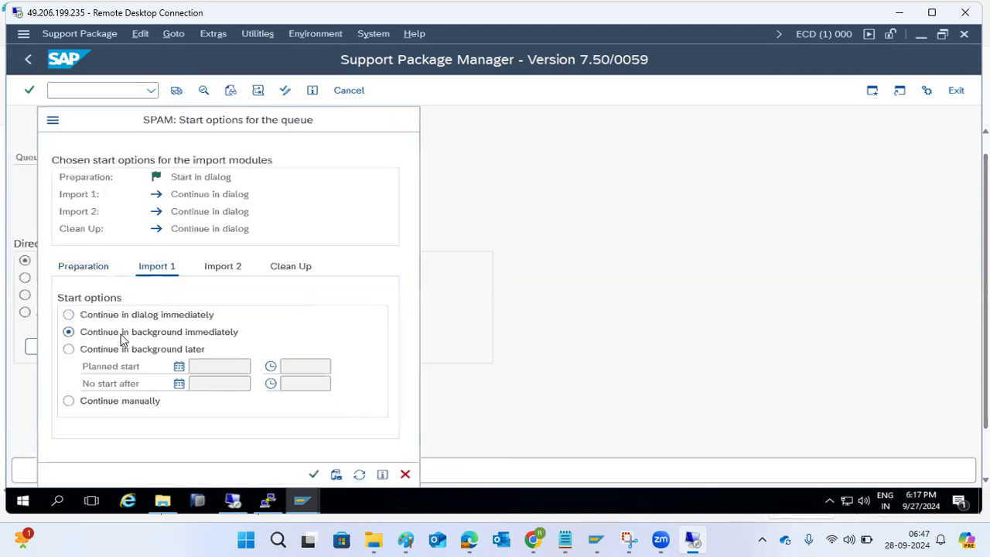
{"action": "left_click", "coordinate": [313, 474]}
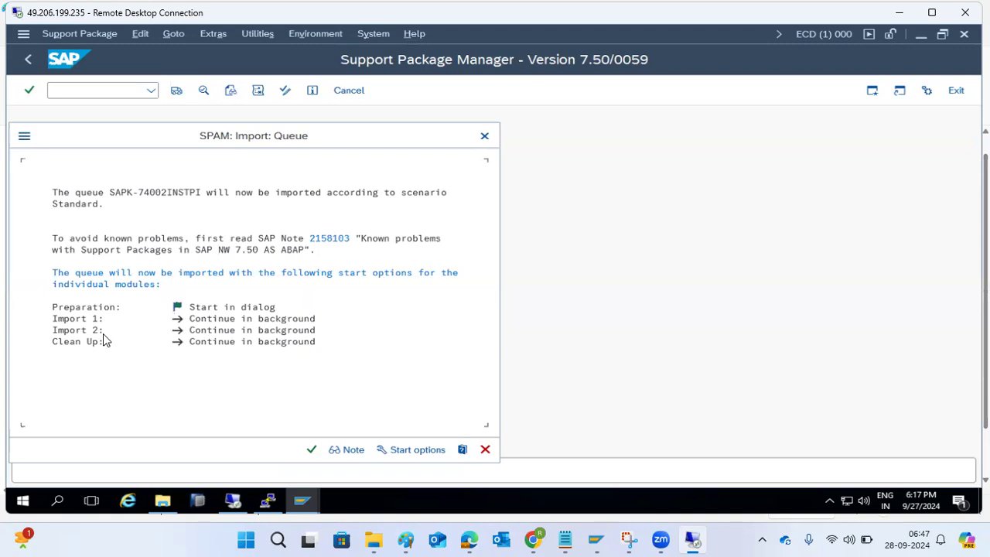
- Start the queue import with the background options and read the status notes on phase CHECK_REQUIREMENTS through to the end
{"action": "left_click", "coordinate": [312, 449]}
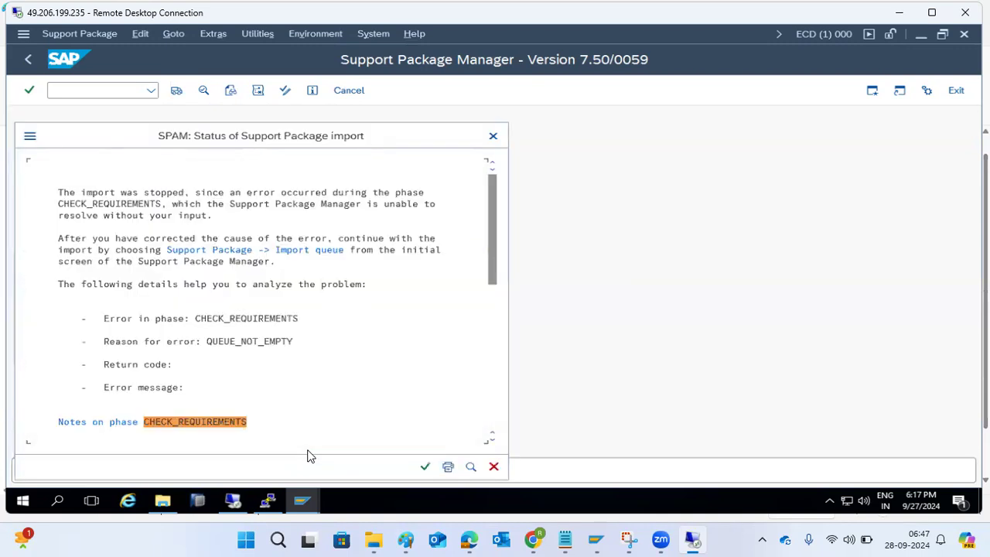
{"action": "scroll", "coordinate": [281, 397], "scroll_direction": "down", "scroll_amount": 5}
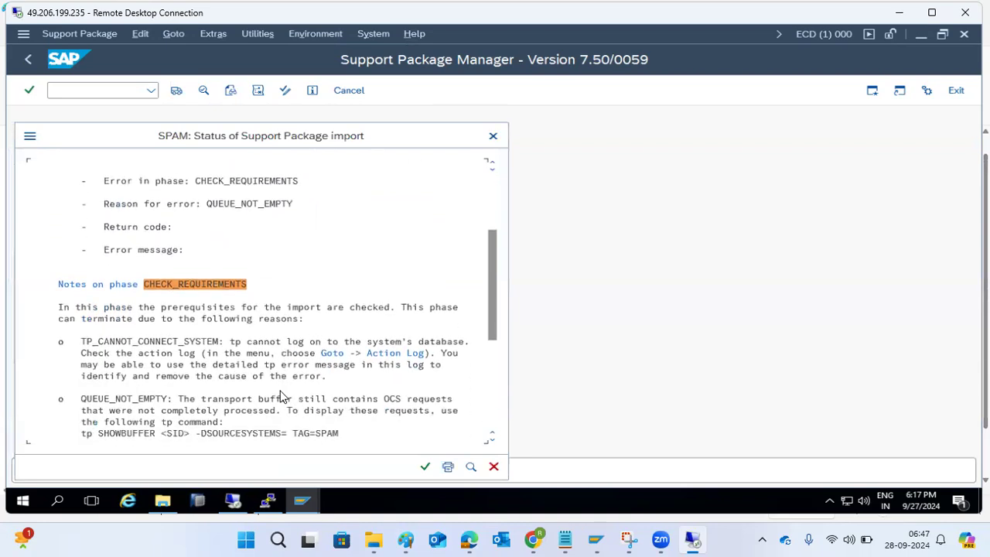
{"action": "scroll", "coordinate": [281, 398], "scroll_direction": "down", "scroll_amount": 2}
{"action": "scroll", "coordinate": [280, 398], "scroll_direction": "down", "scroll_amount": 1}
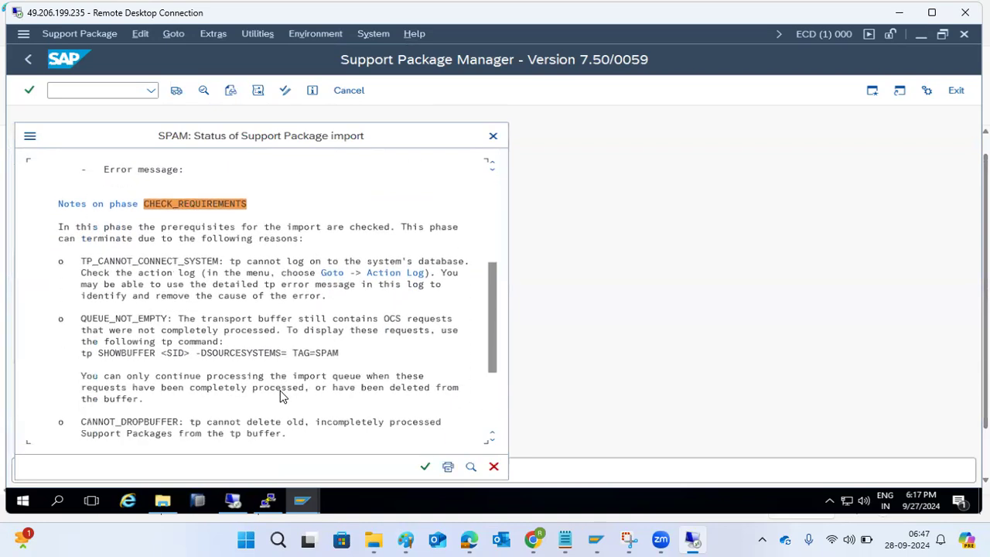
{"action": "scroll", "coordinate": [281, 398], "scroll_direction": "down", "scroll_amount": 5}
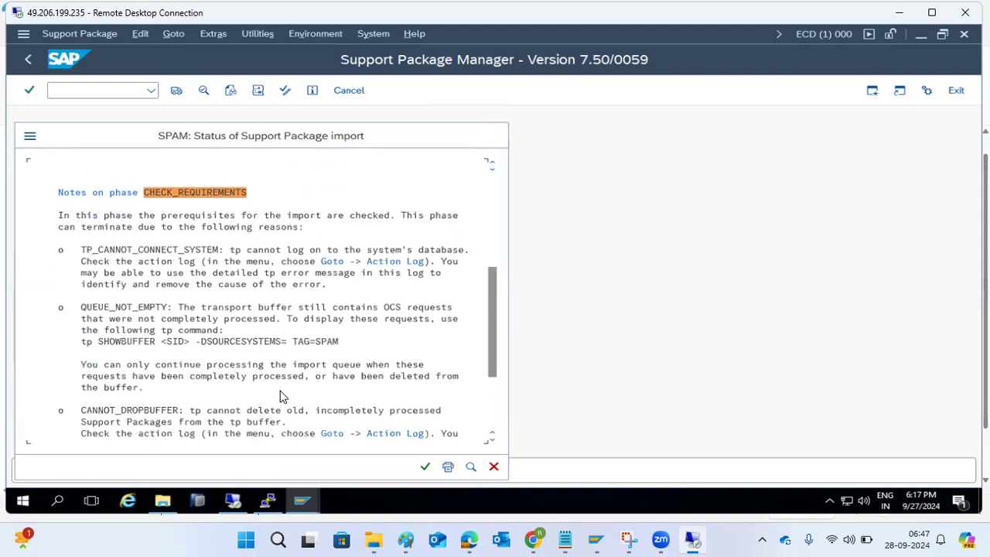
{"action": "scroll", "coordinate": [281, 397], "scroll_direction": "down", "scroll_amount": 1}
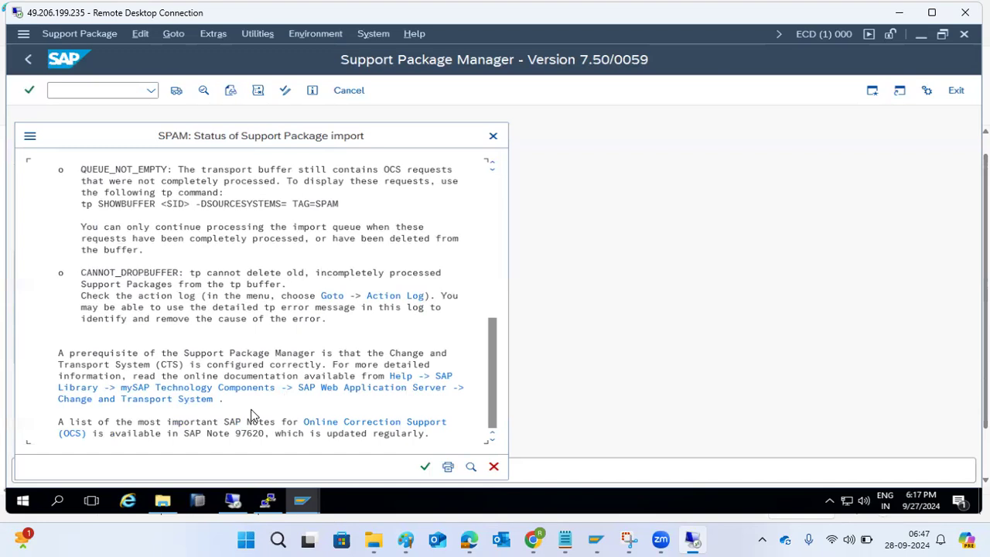
- Switch to File Explorer and open the support package folder \\kponline1\saploc\trans\EPS\in
{"action": "left_click", "coordinate": [163, 503]}
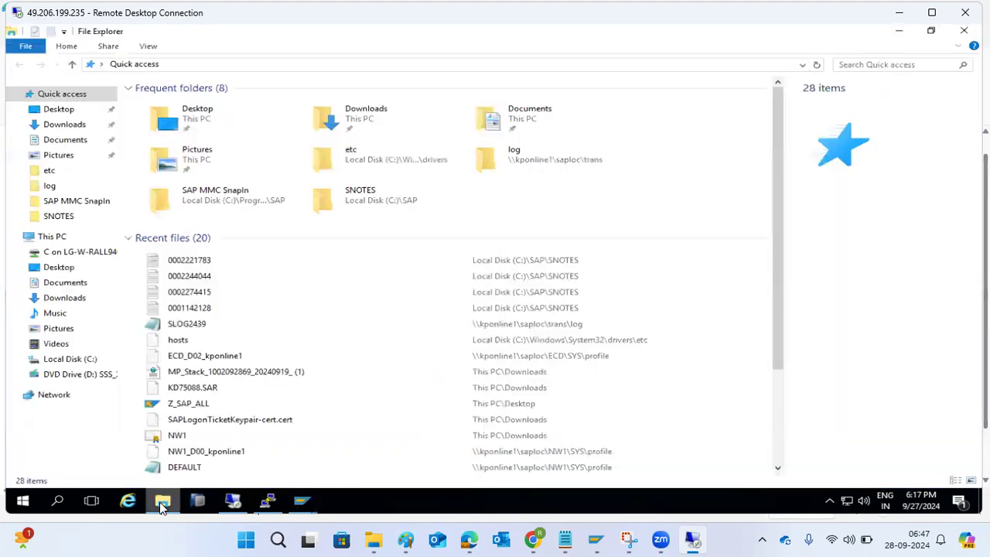
{"action": "left_click", "coordinate": [346, 68]}
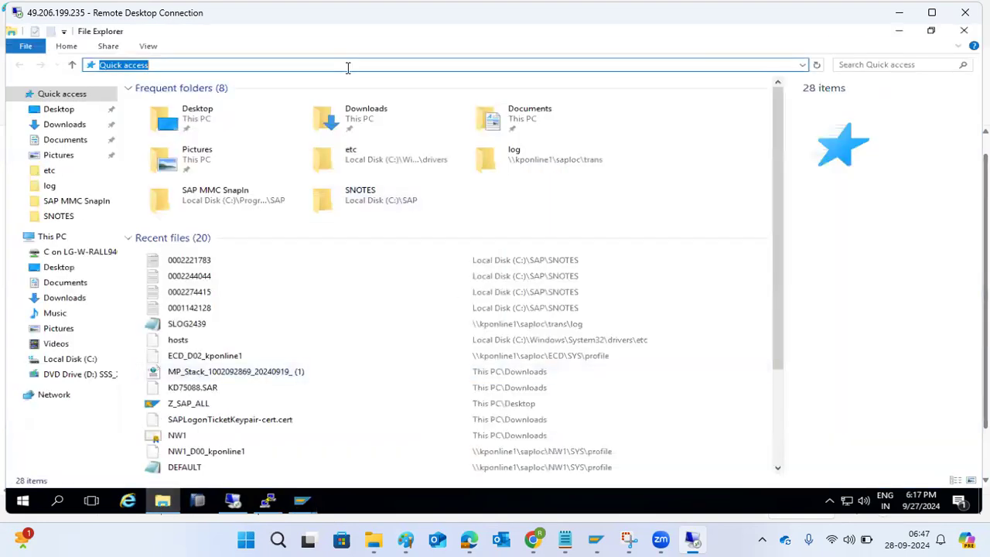
{"action": "type", "text": "\\\\kp"}
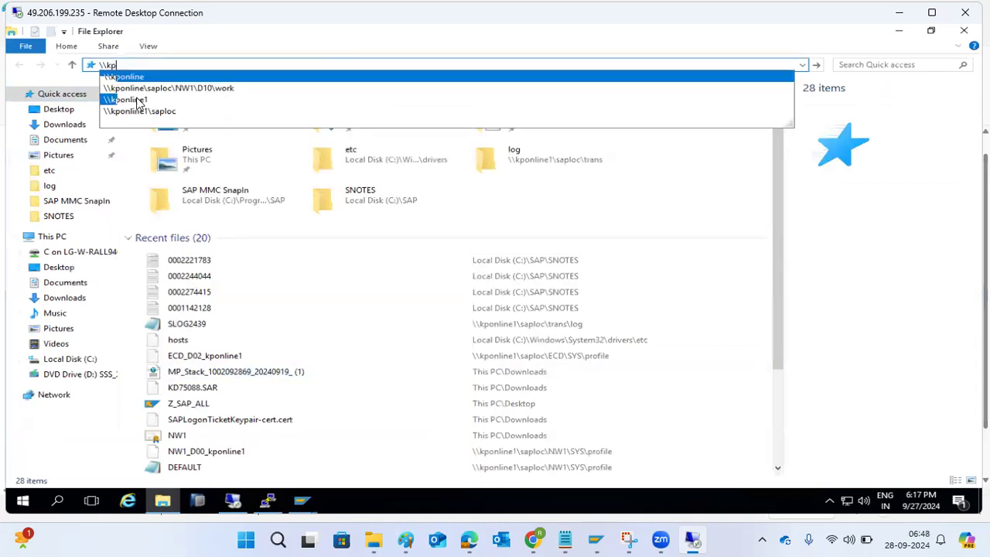
{"action": "left_click", "coordinate": [136, 100]}
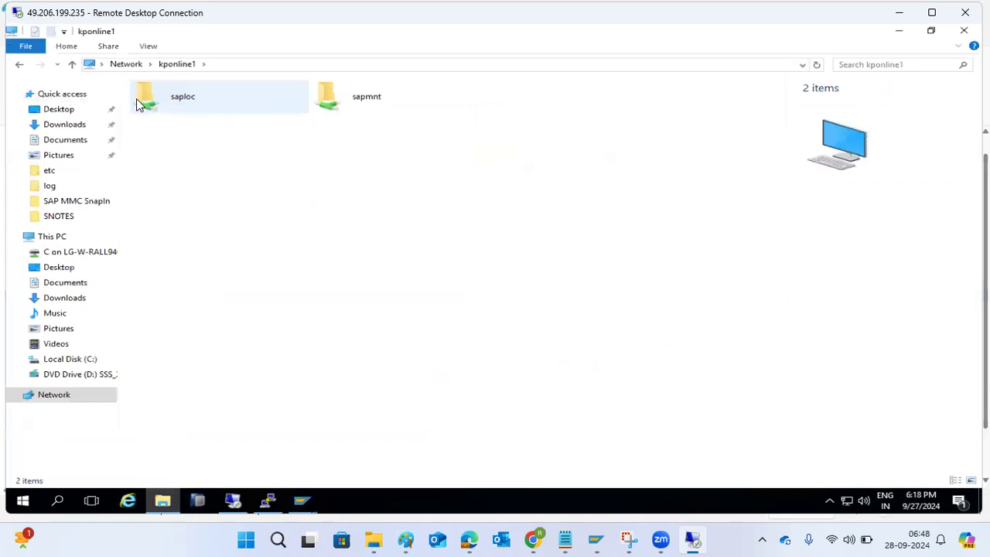
{"action": "double_click", "coordinate": [197, 96]}
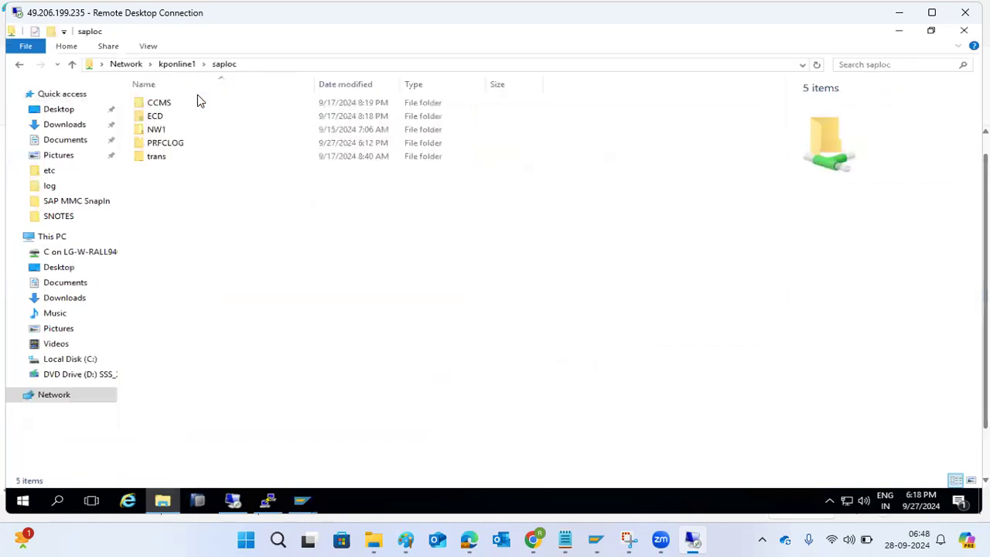
{"action": "double_click", "coordinate": [157, 157]}
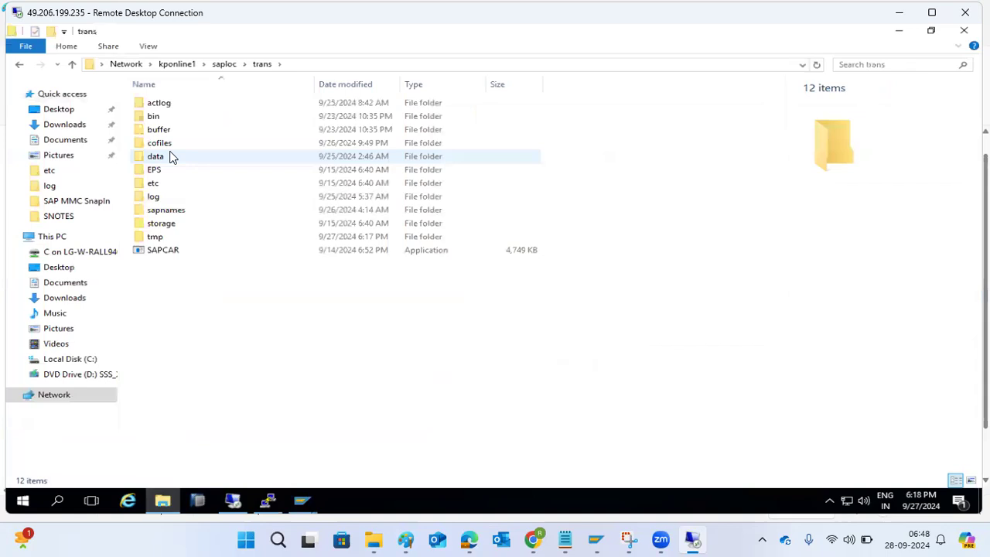
{"action": "double_click", "coordinate": [154, 170]}
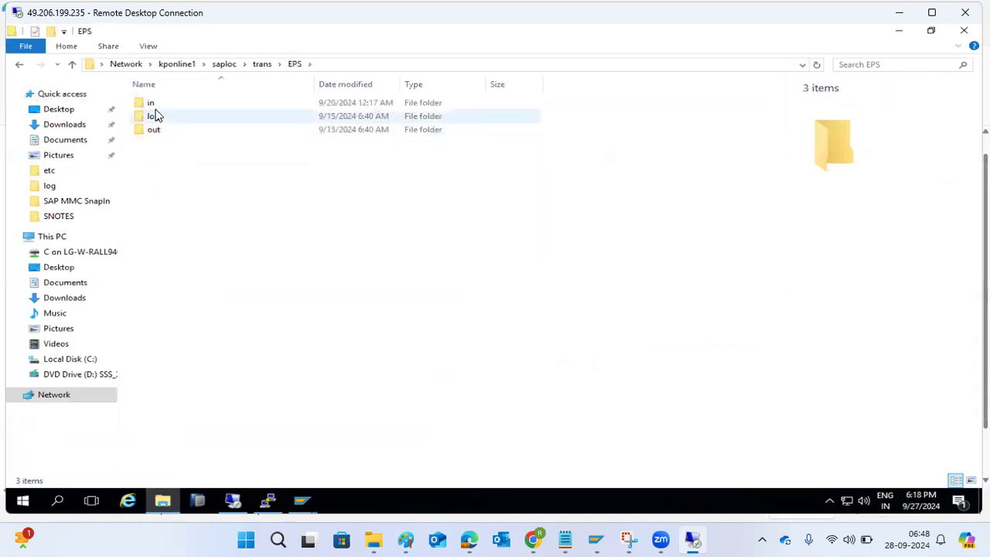
{"action": "double_click", "coordinate": [154, 105]}
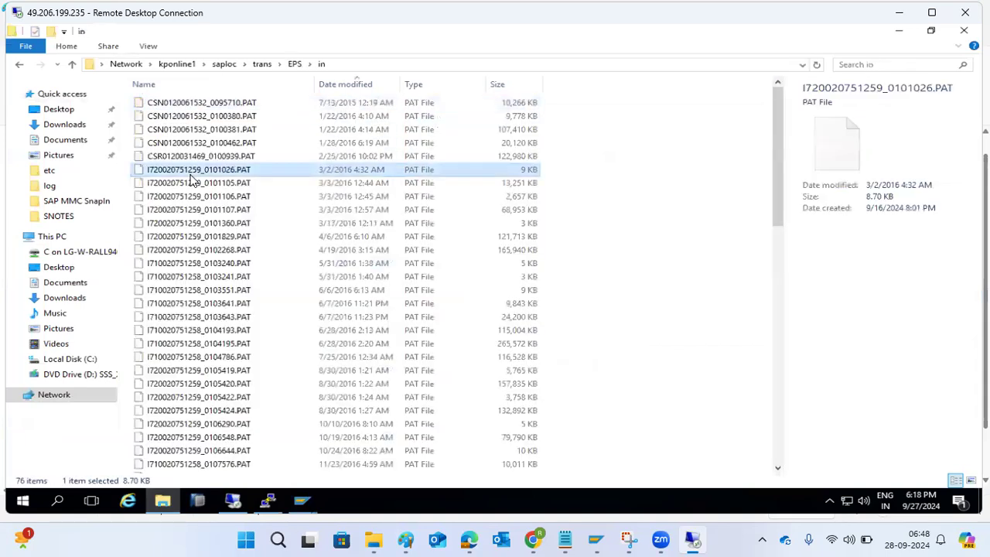
- Permanently delete all support package files in the EPS\in folder
{"action": "key", "text": "ctrl+a"}
{"action": "key", "text": "shift+Delete"}
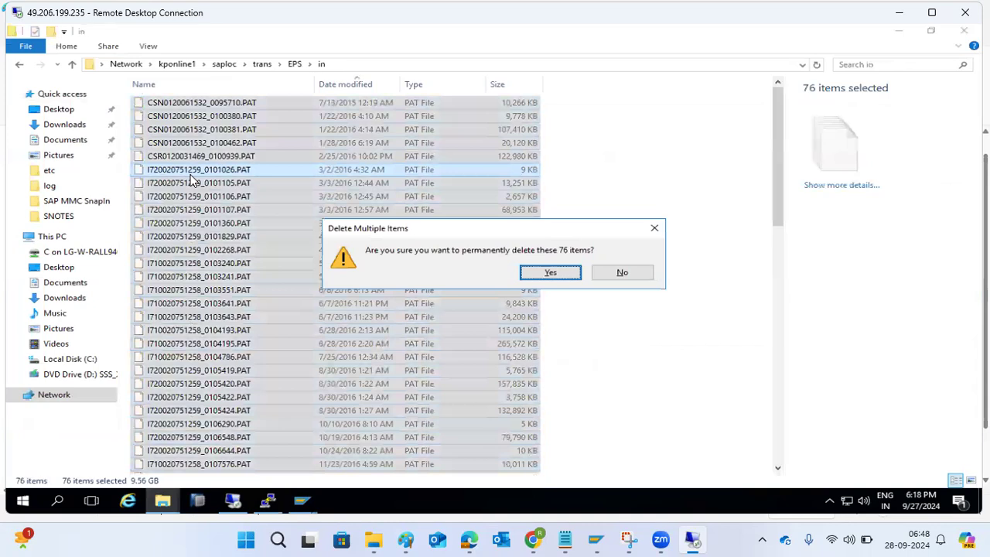
{"action": "left_click", "coordinate": [569, 274]}
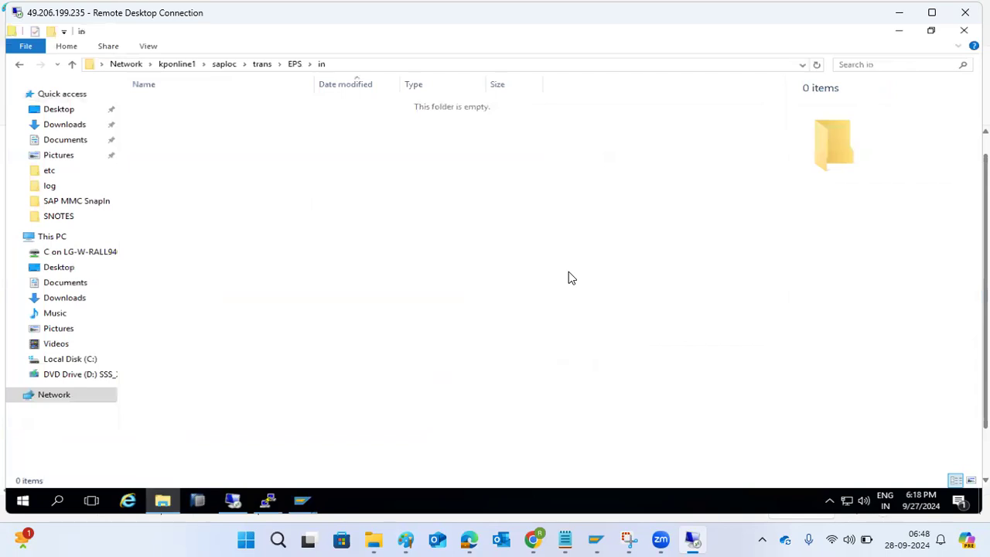
- Check the contents of the log and out folders under trans\EPS
{"action": "left_click", "coordinate": [295, 65]}
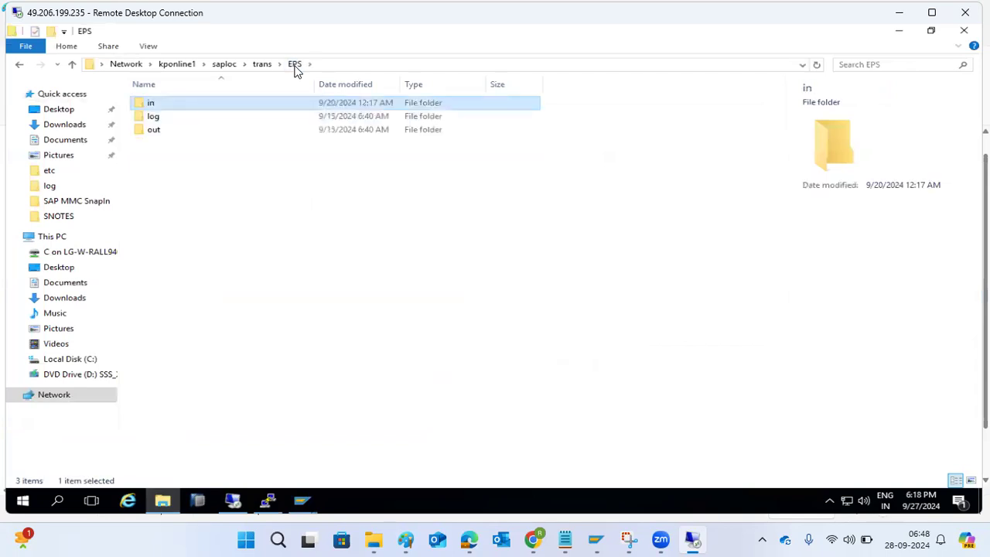
{"action": "double_click", "coordinate": [152, 117]}
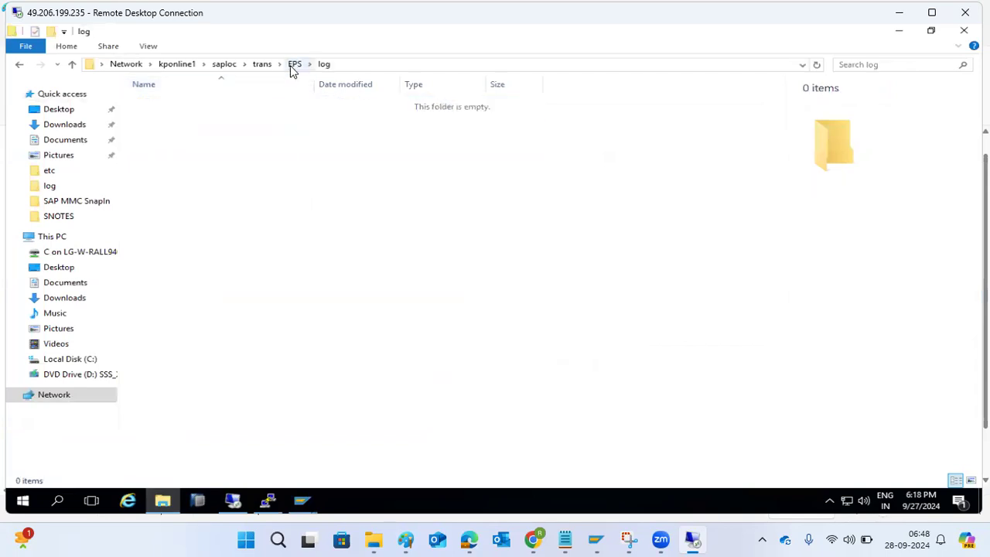
{"action": "left_click", "coordinate": [294, 65]}
{"action": "double_click", "coordinate": [154, 130]}
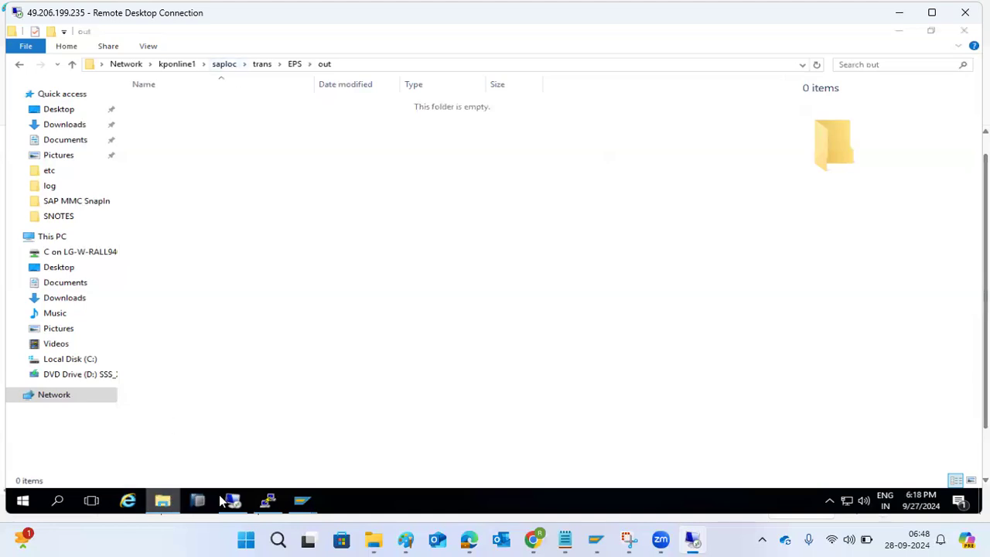
- Switch back to the Support Package Manager session in SAP GUI and close the import status window
{"action": "left_click", "coordinate": [303, 501]}
{"action": "left_click", "coordinate": [305, 498]}
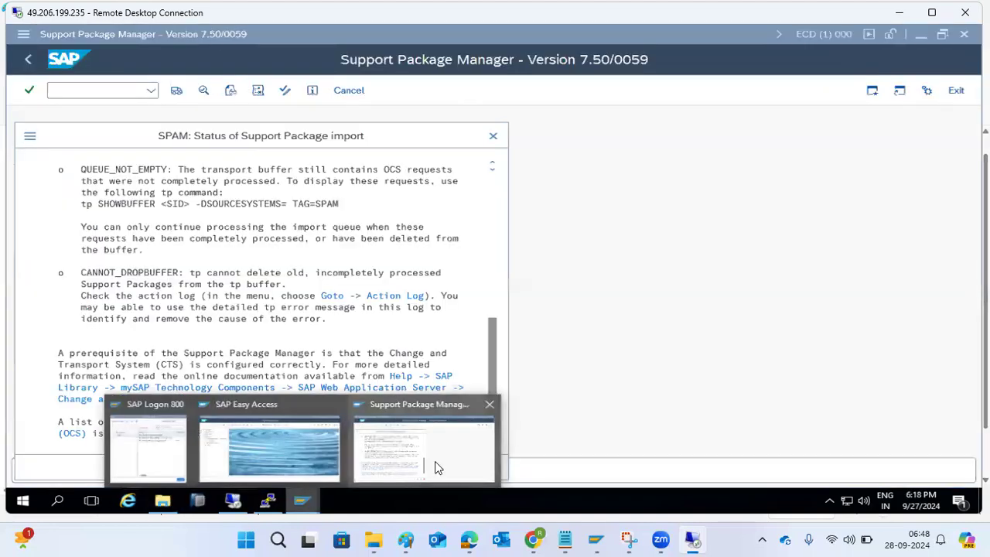
{"action": "left_click", "coordinate": [492, 143]}
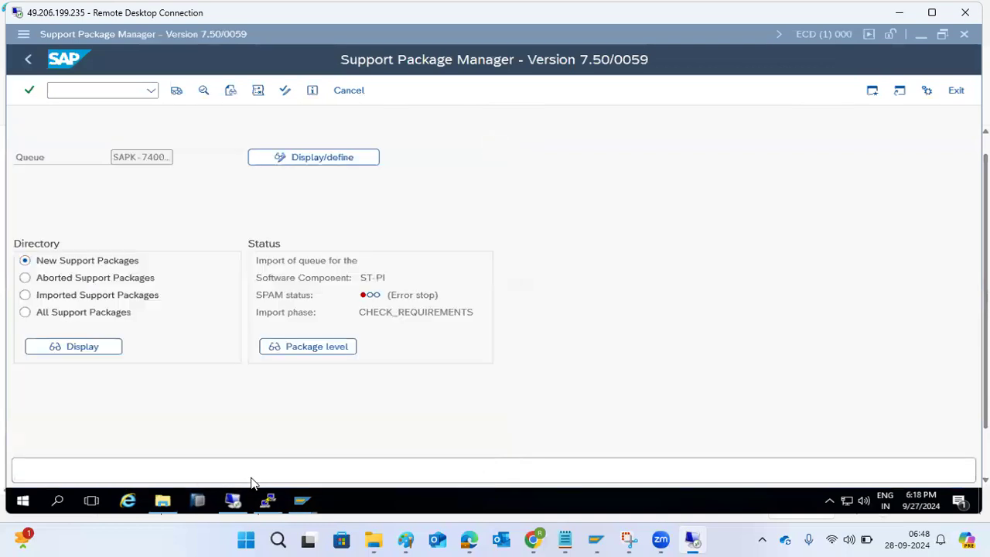
{"action": "mouse_move", "coordinate": [298, 510]}
{"action": "left_click", "coordinate": [371, 453]}
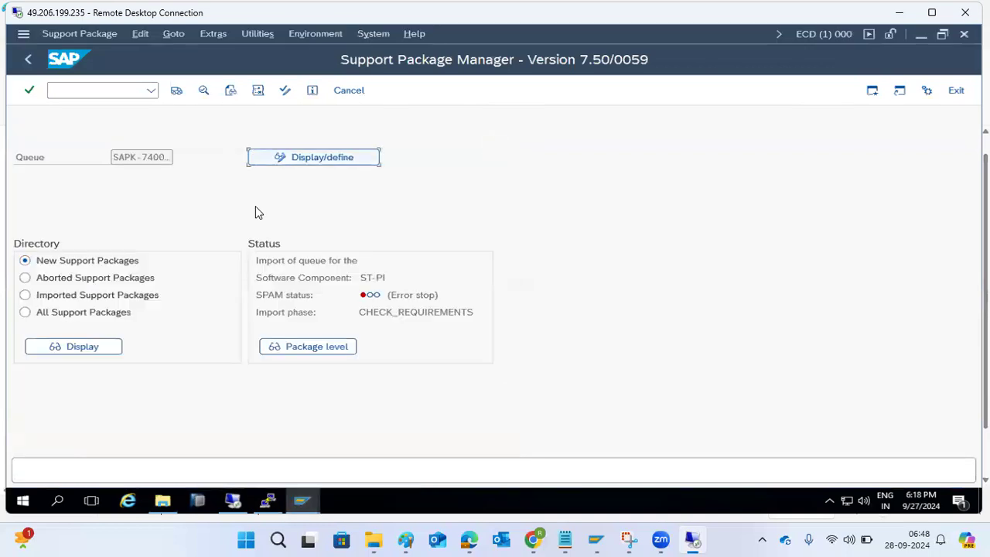
{"action": "left_click", "coordinate": [212, 35]}
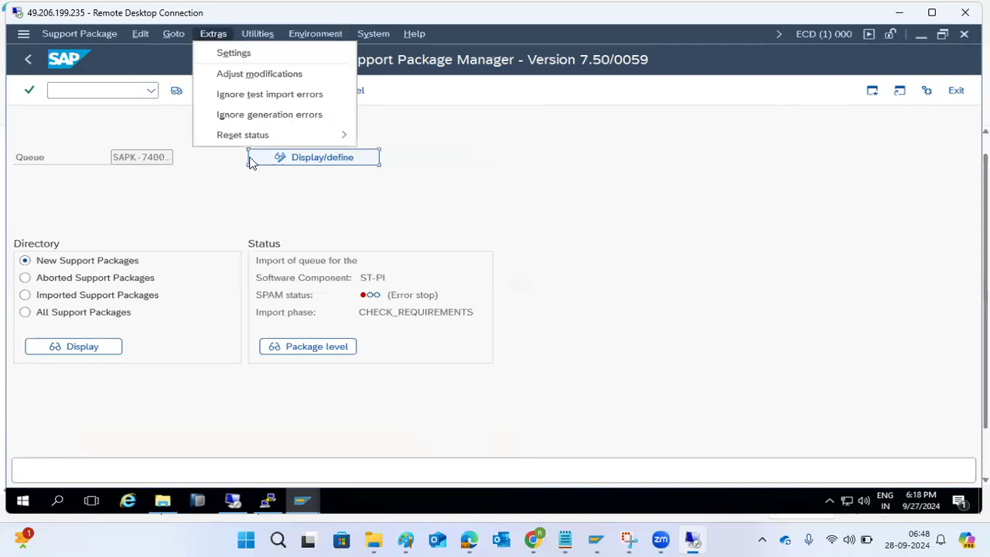
{"action": "mouse_move", "coordinate": [267, 138]}
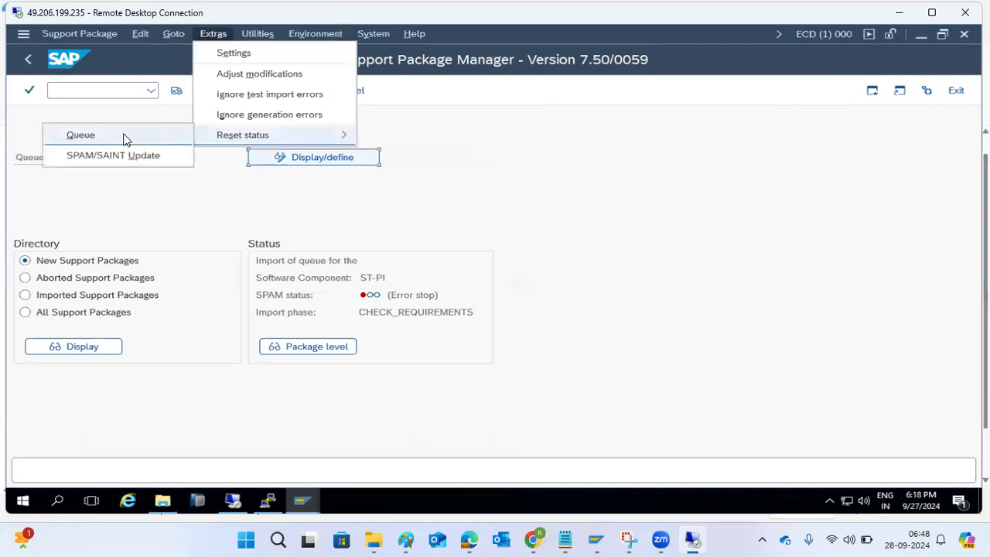
- Run transaction STMS, view the import overview of domain DOMAIN_NW1, and return to the initial transport screen
{"action": "left_click", "coordinate": [73, 92]}
{"action": "type", "text": "/n"}
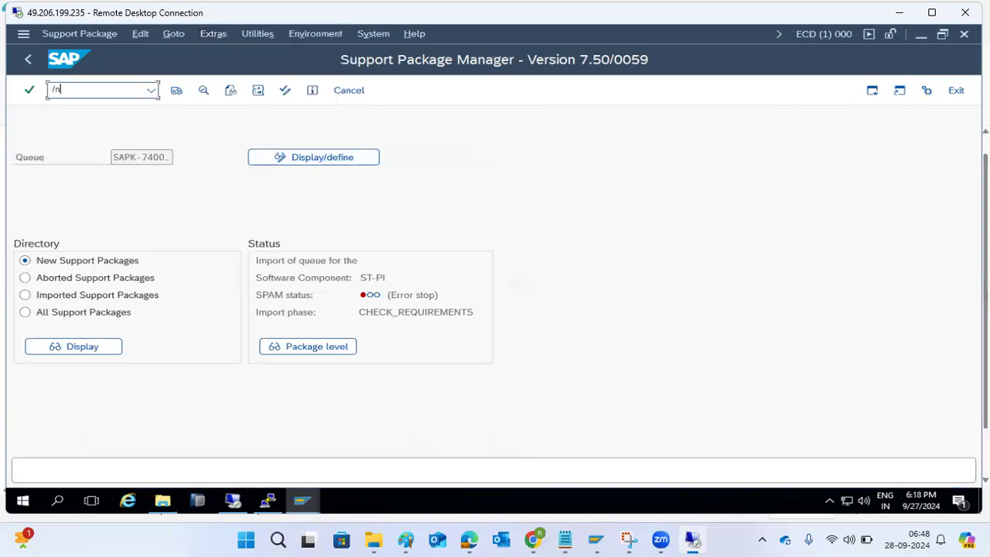
{"action": "type", "text": "stms"}
{"action": "key", "text": "Return"}
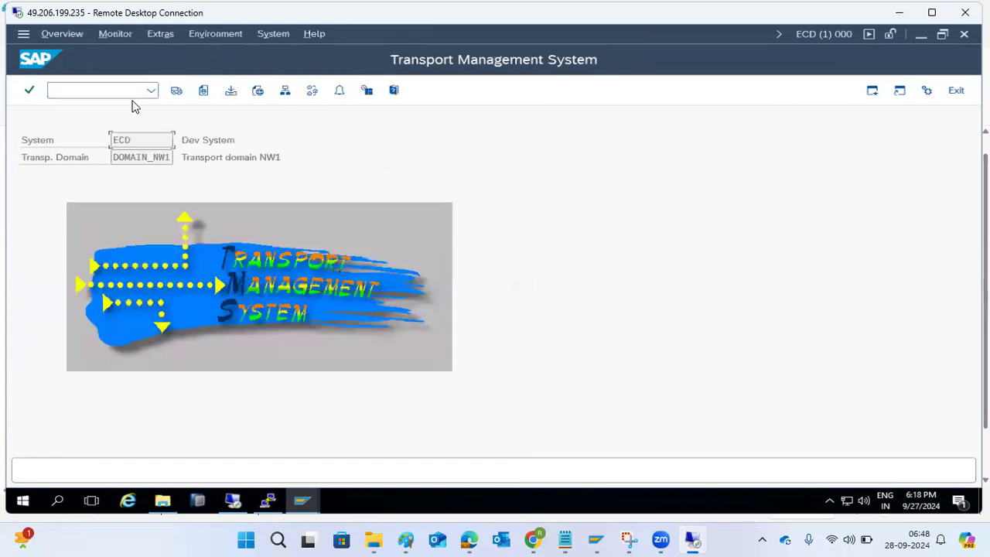
{"action": "left_click", "coordinate": [176, 91]}
{"action": "left_click", "coordinate": [176, 91]}
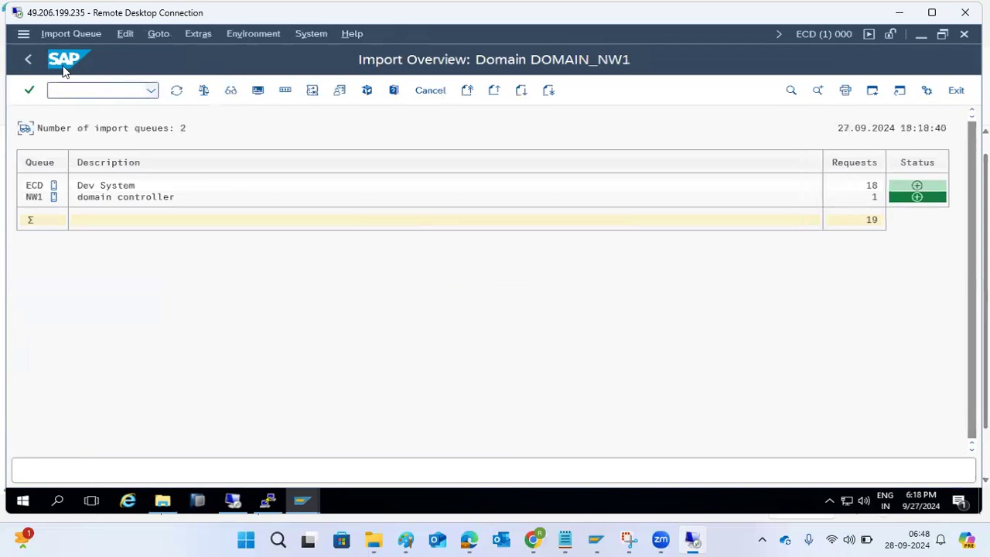
{"action": "left_click", "coordinate": [31, 61]}
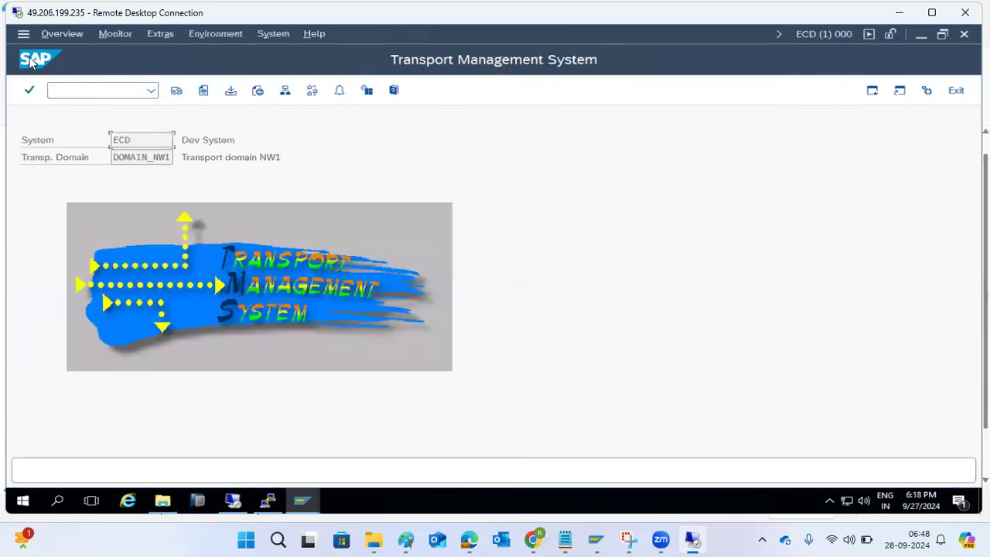
- Run transaction SPAM and try to continue the import of queue SAPK-74002INSTPI with the existing start options
{"action": "left_click", "coordinate": [69, 87]}
{"action": "type", "text": "/nspam"}
{"action": "key", "text": "Return"}
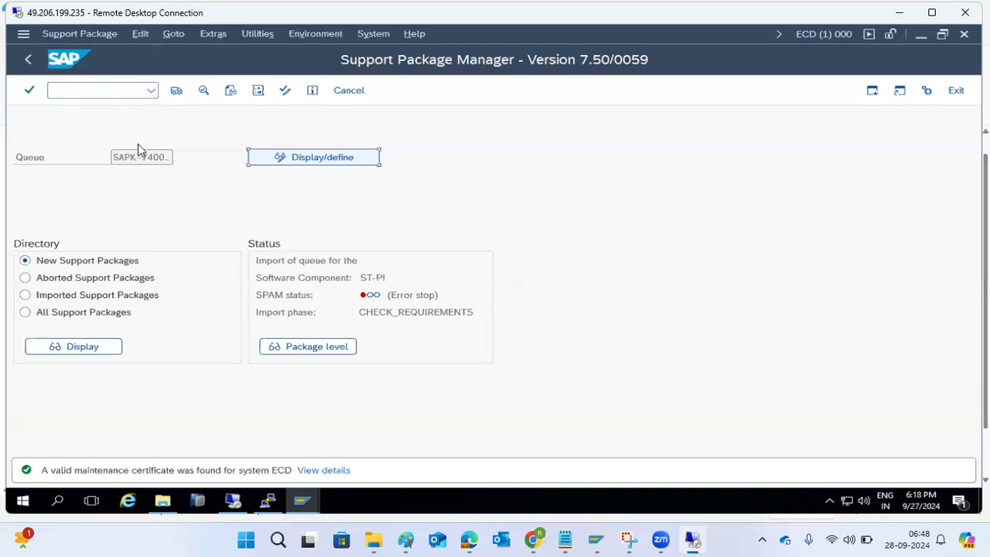
{"action": "left_click", "coordinate": [177, 90]}
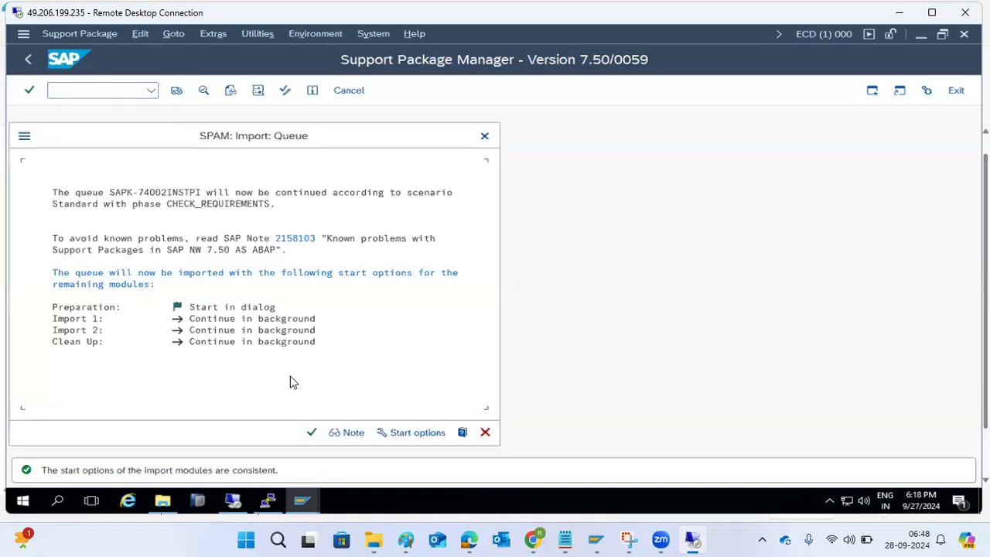
{"action": "left_click", "coordinate": [311, 432]}
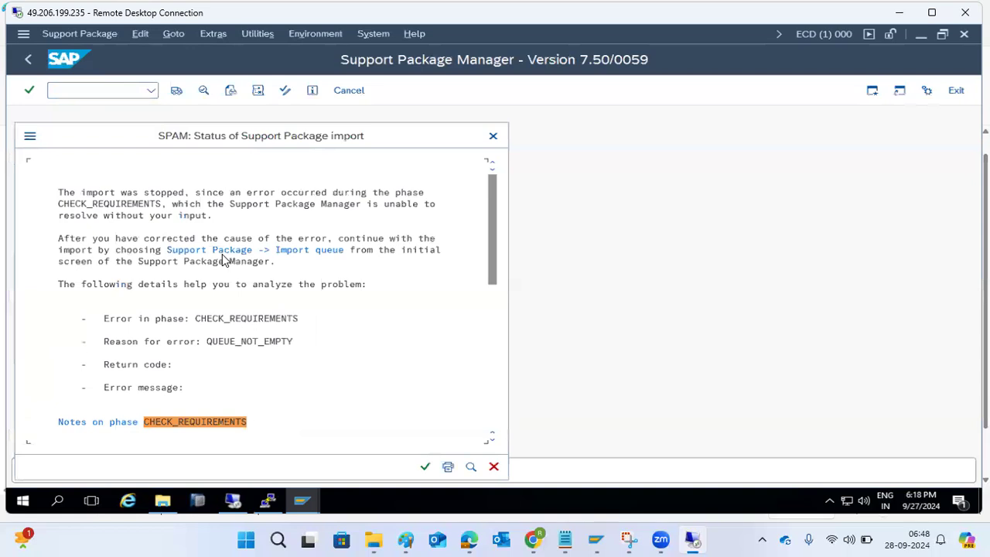
- Read the error details and notes on phase CHECK_REQUIREMENTS through to the end and close the status window
{"action": "scroll", "coordinate": [223, 261], "scroll_direction": "down", "scroll_amount": 2}
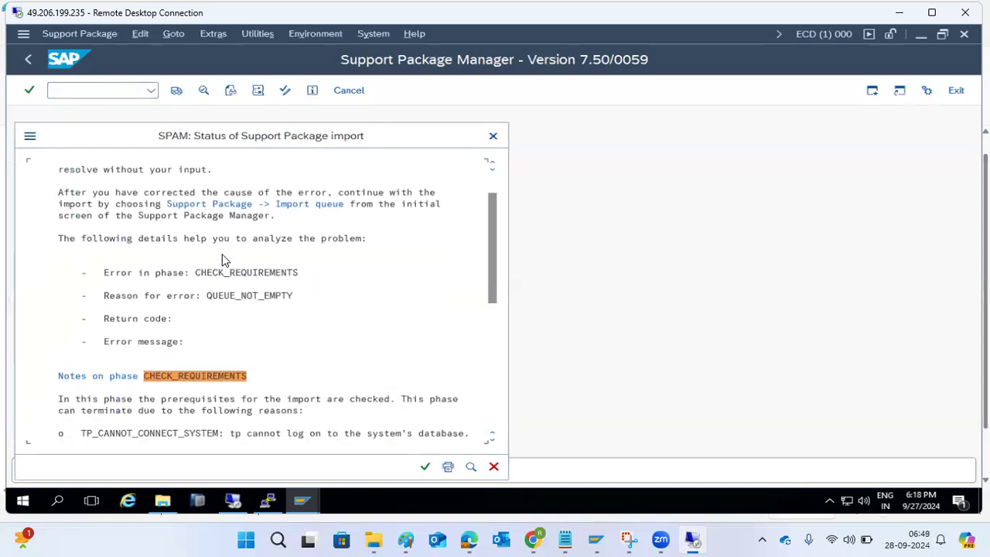
{"action": "scroll", "coordinate": [222, 261], "scroll_direction": "up", "scroll_amount": 2}
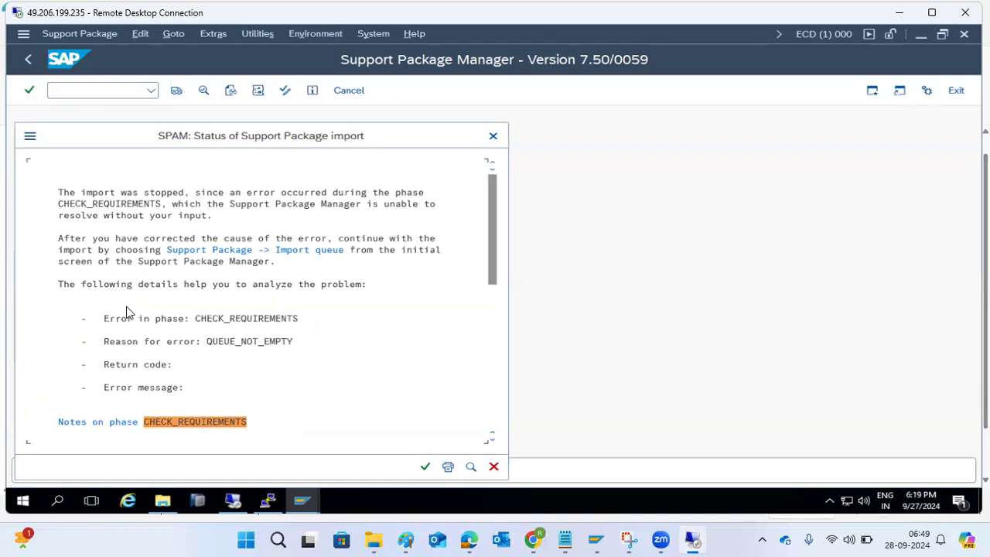
{"action": "scroll", "coordinate": [129, 311], "scroll_direction": "down", "scroll_amount": 2}
{"action": "scroll", "coordinate": [128, 311], "scroll_direction": "down", "scroll_amount": 3}
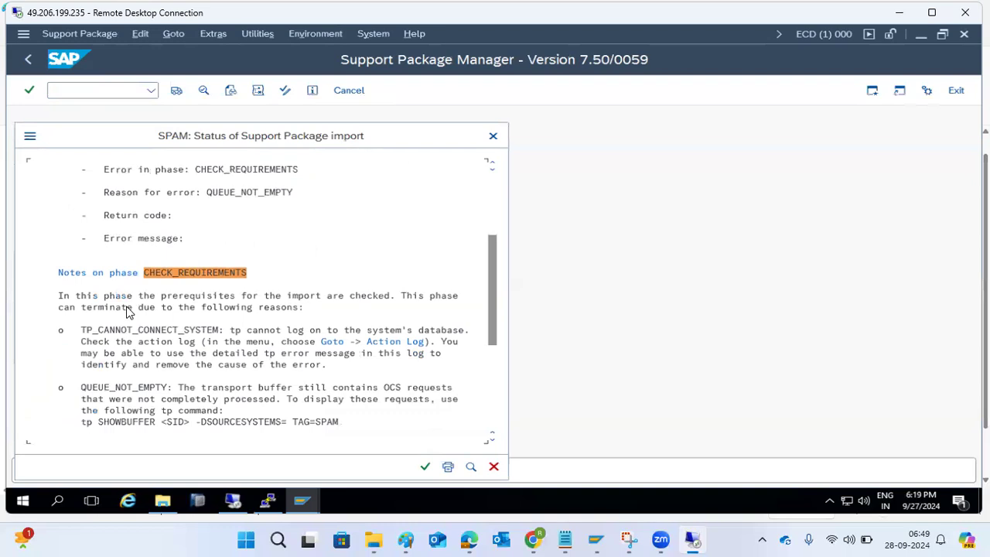
{"action": "scroll", "coordinate": [128, 311], "scroll_direction": "down", "scroll_amount": 6}
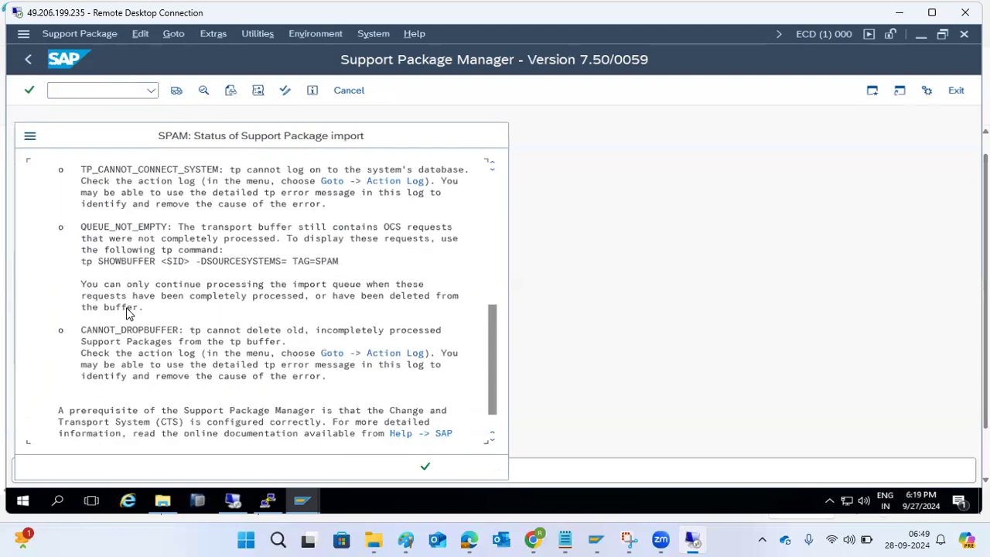
{"action": "scroll", "coordinate": [129, 311], "scroll_direction": "down", "scroll_amount": 2}
{"action": "mouse_move", "coordinate": [435, 468]}
{"action": "left_click", "coordinate": [494, 467]}
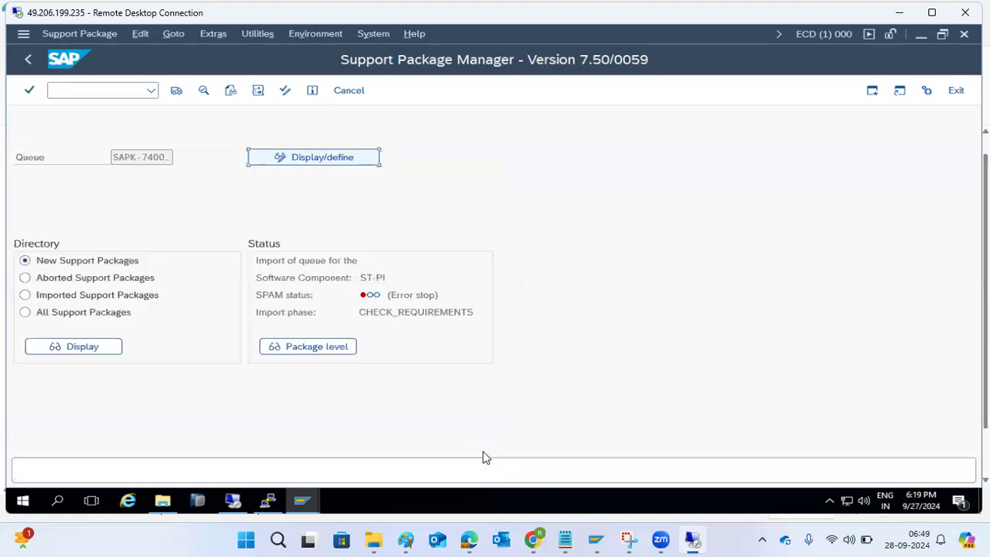
- Reset the status of the ST-PI import queue and accept the reset
{"action": "left_click", "coordinate": [256, 34]}
{"action": "mouse_move", "coordinate": [211, 36]}
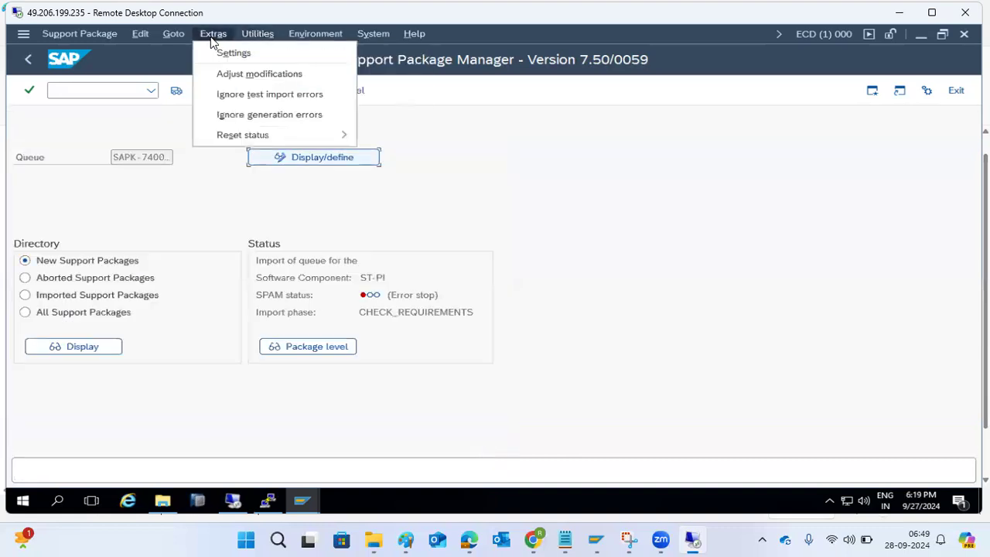
{"action": "mouse_move", "coordinate": [271, 137]}
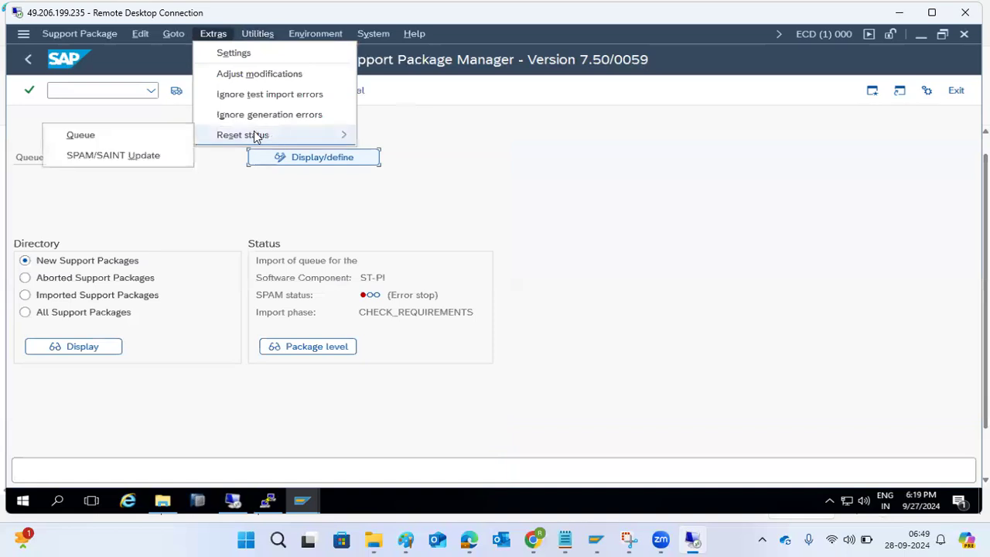
{"action": "left_click", "coordinate": [90, 138]}
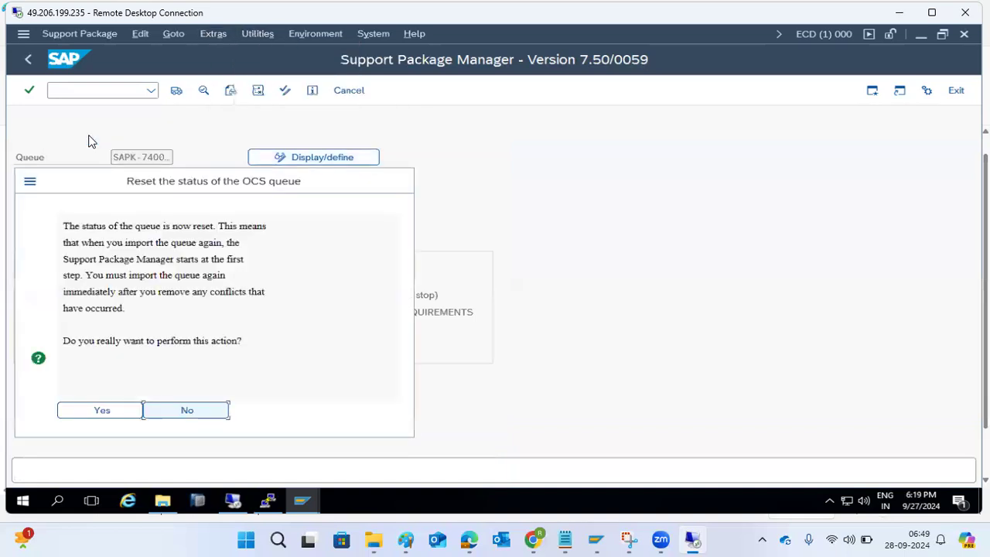
{"action": "left_click", "coordinate": [78, 411]}
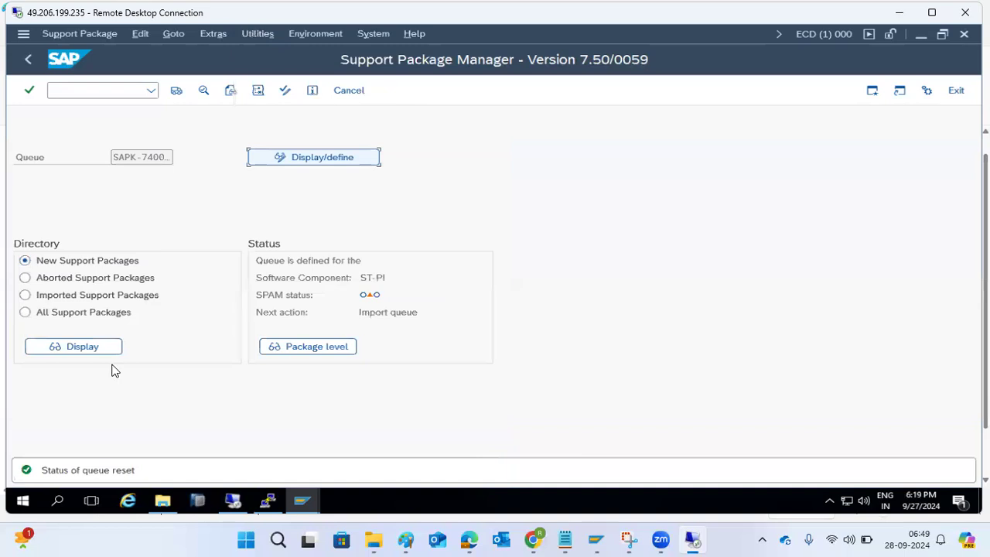
- Leave the Support Package Manager and reopen it from the transaction history
{"action": "left_click", "coordinate": [28, 60]}
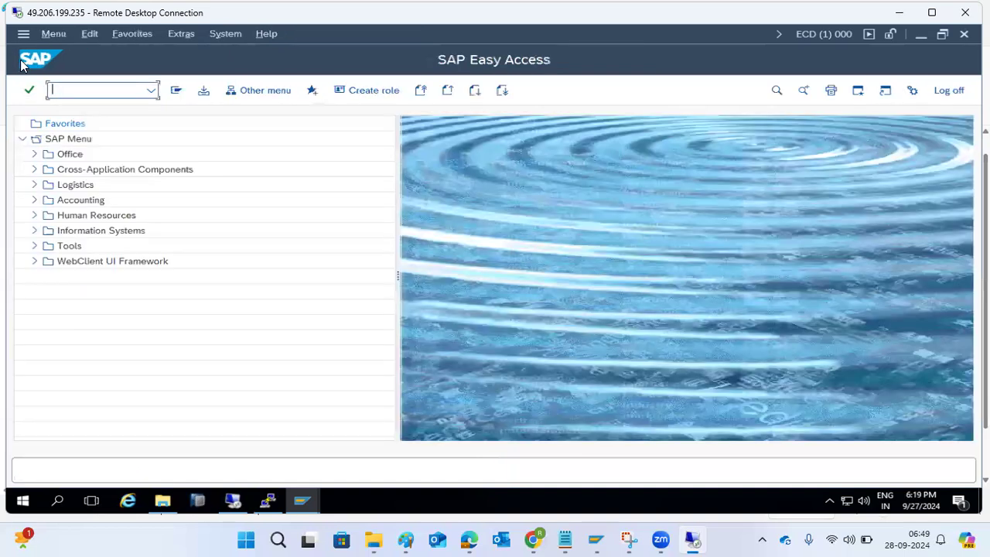
{"action": "left_click", "coordinate": [148, 92]}
{"action": "left_click", "coordinate": [93, 104]}
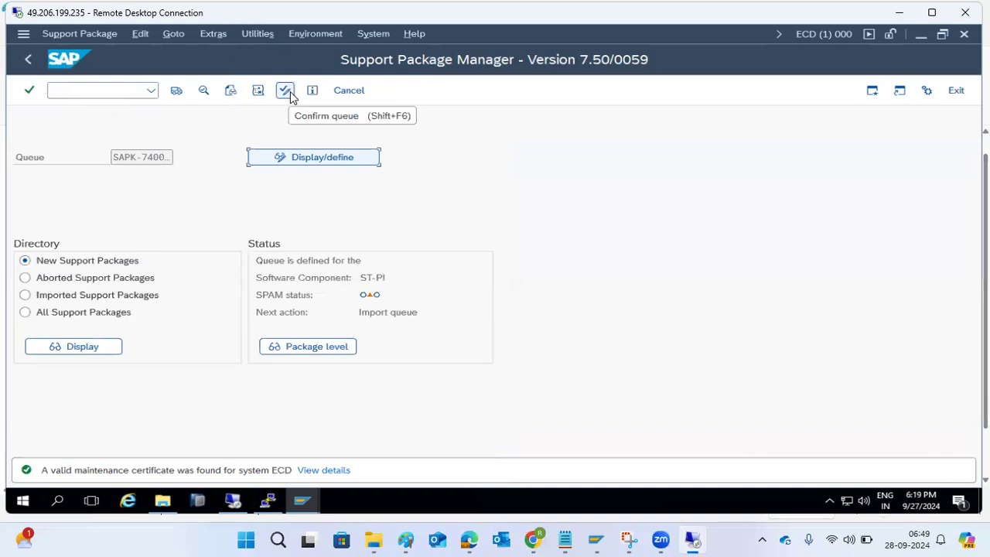
- Display the import status of the queue and read the notes on phase PROLOGUE through to the end
{"action": "left_click", "coordinate": [302, 34]}
{"action": "mouse_move", "coordinate": [249, 39]}
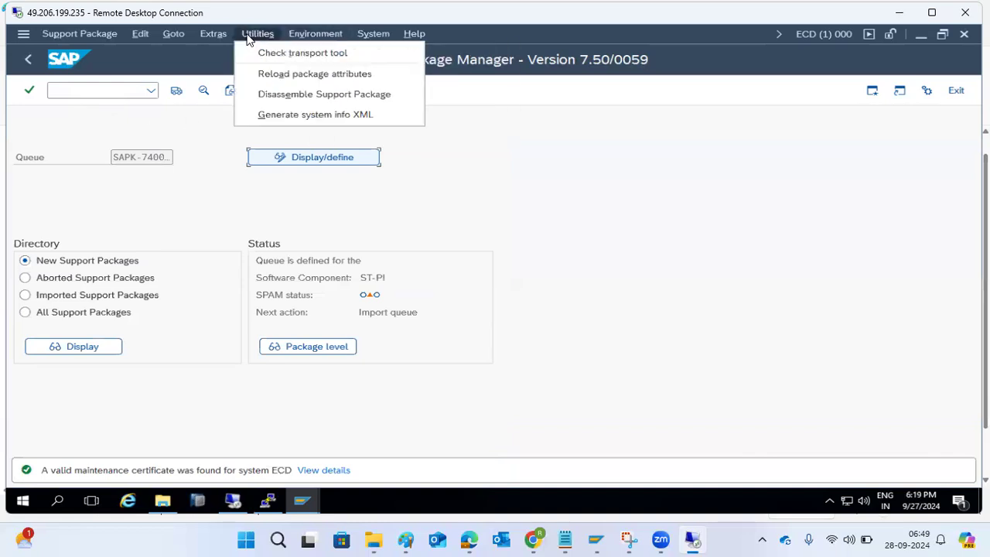
{"action": "mouse_move", "coordinate": [217, 36]}
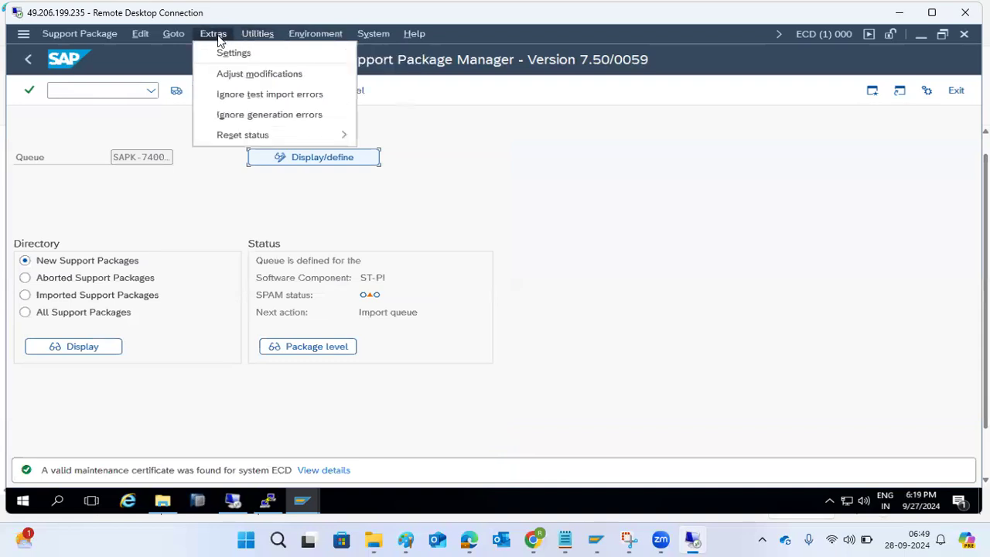
{"action": "mouse_move", "coordinate": [220, 133]}
{"action": "mouse_move", "coordinate": [176, 39]}
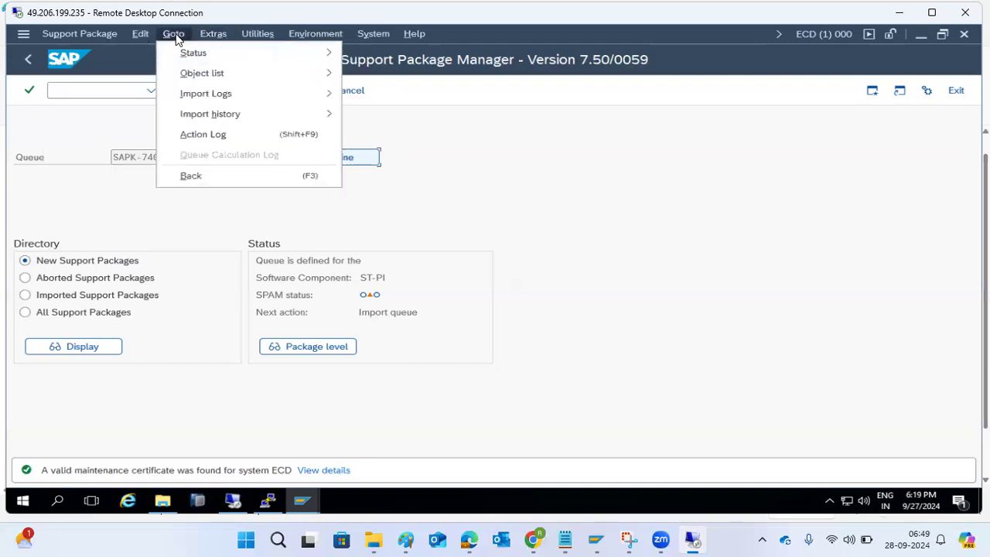
{"action": "mouse_move", "coordinate": [193, 56]}
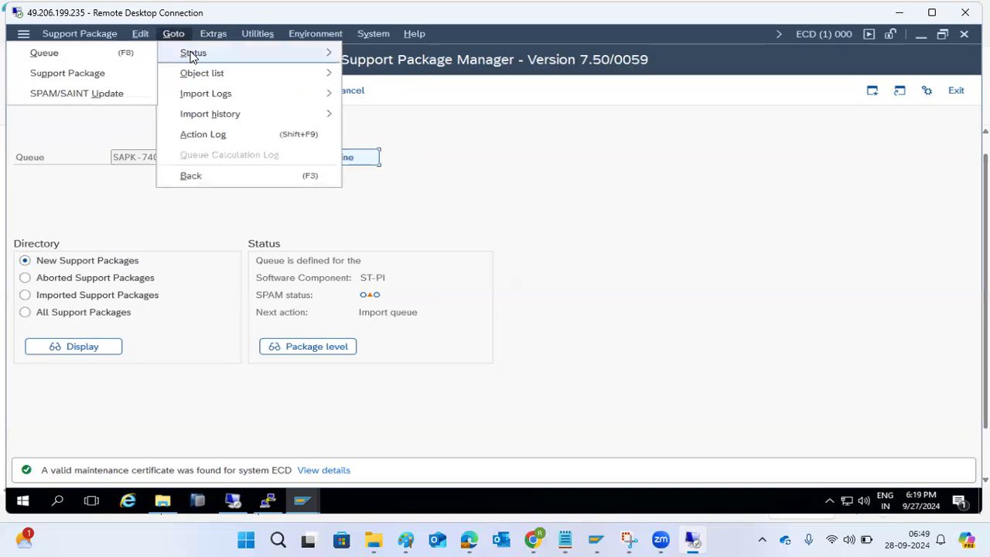
{"action": "left_click", "coordinate": [55, 53]}
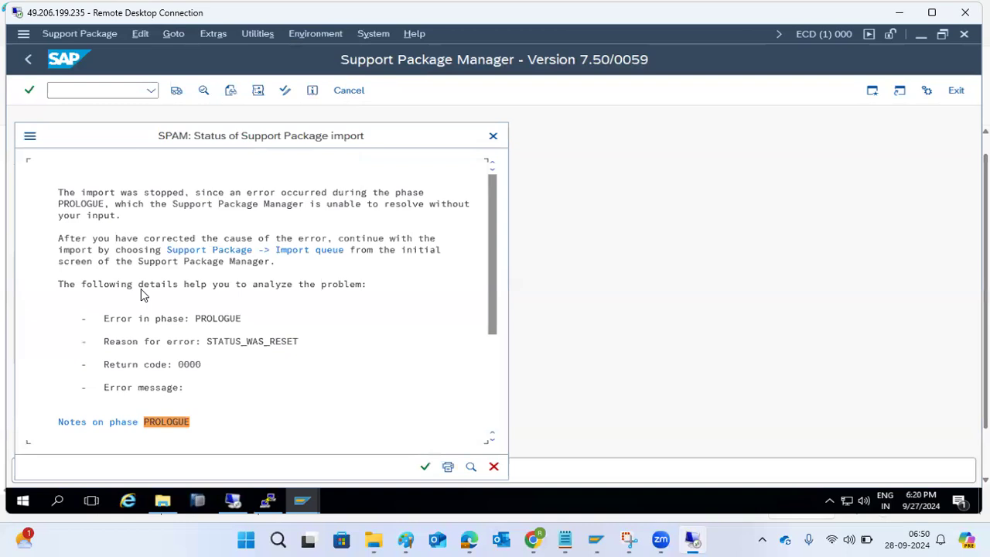
{"action": "scroll", "coordinate": [142, 295], "scroll_direction": "down", "scroll_amount": 4}
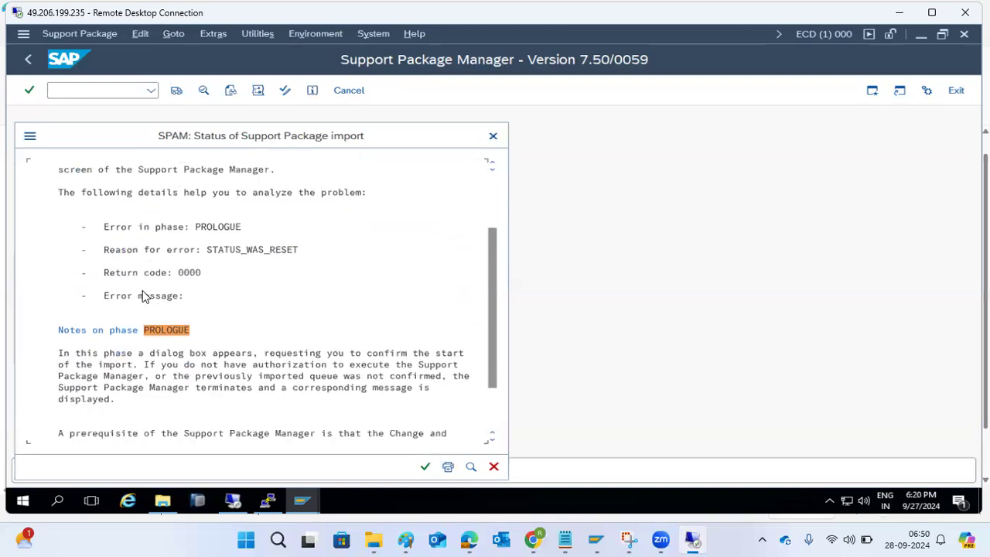
{"action": "scroll", "coordinate": [144, 295], "scroll_direction": "down", "scroll_amount": 2}
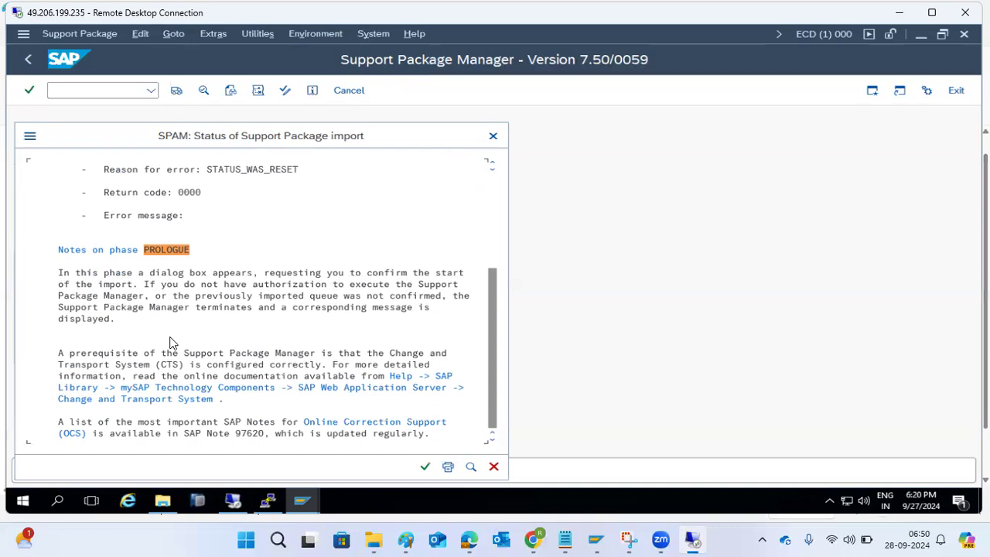
- Close the import status window and start importing the queue SAPK-74002INSTPI with the default start options
{"action": "scroll", "coordinate": [171, 343], "scroll_direction": "up", "scroll_amount": 5}
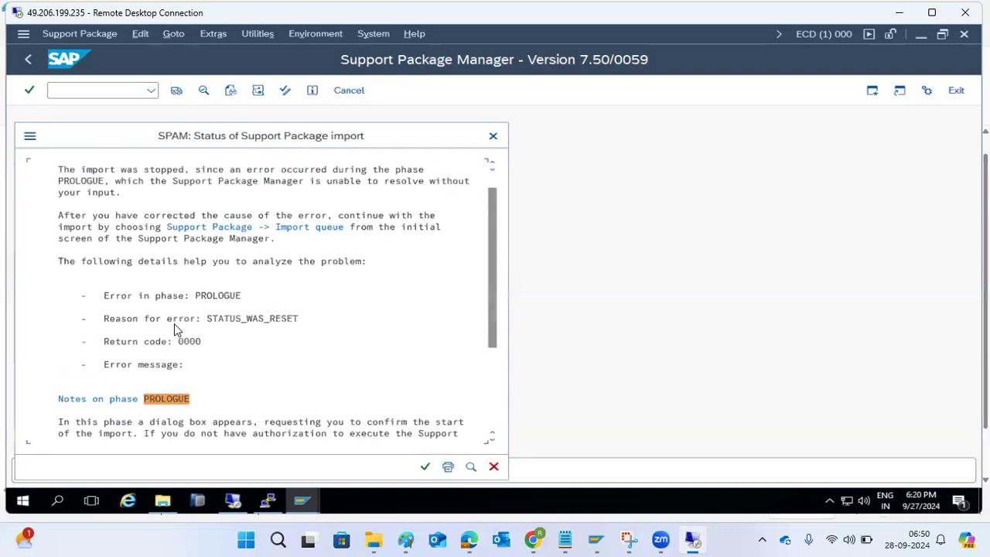
{"action": "left_click", "coordinate": [493, 136]}
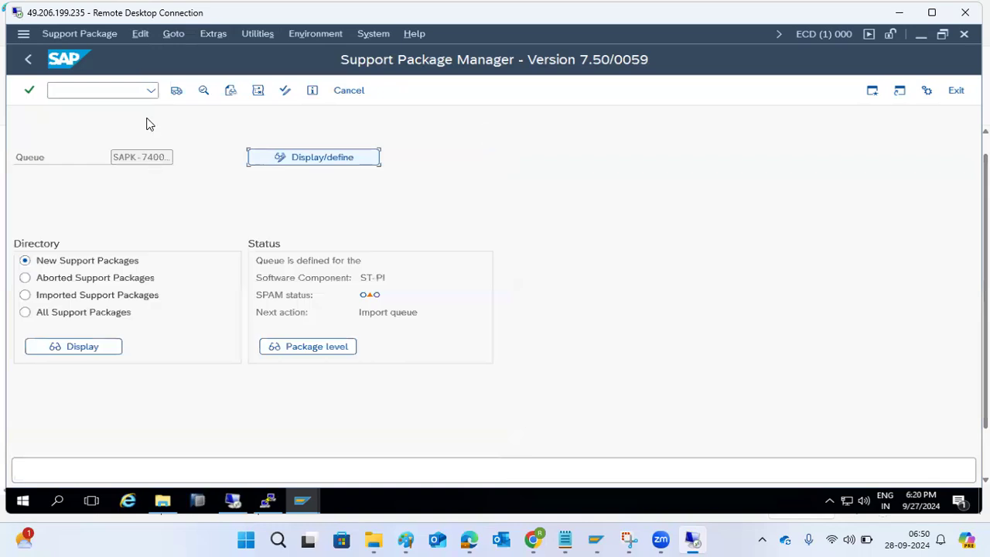
{"action": "left_click", "coordinate": [177, 92]}
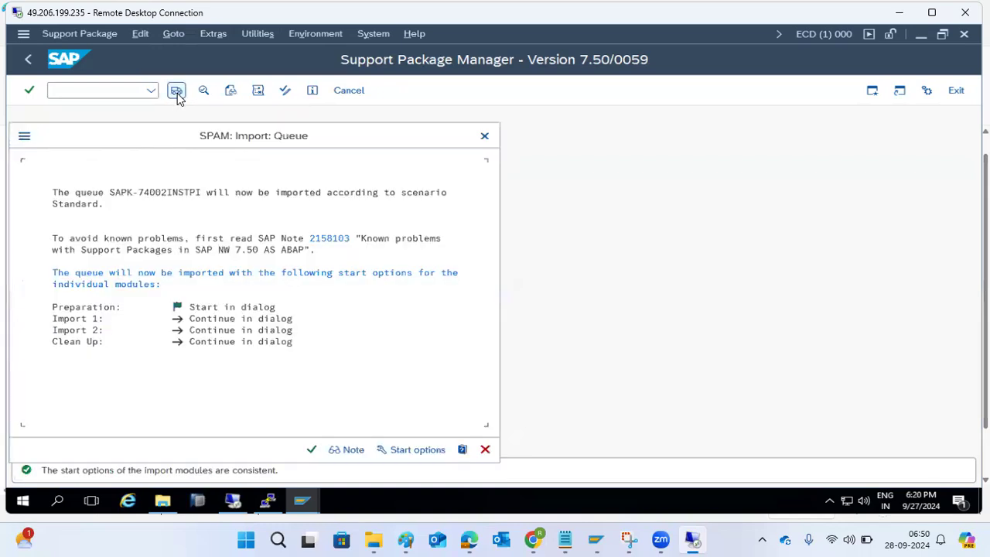
{"action": "left_click", "coordinate": [310, 449]}
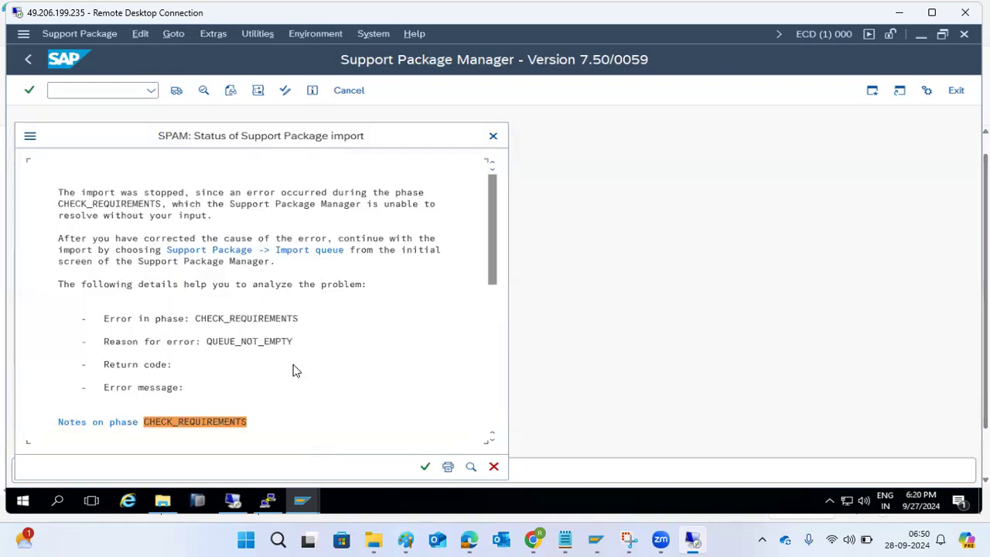
- Read the error details and the QUEUE_NOT_EMPTY note for phase CHECK_REQUIREMENTS, and close the status window
{"action": "scroll", "coordinate": [293, 370], "scroll_direction": "down", "scroll_amount": 5}
{"action": "scroll", "coordinate": [294, 369], "scroll_direction": "down", "scroll_amount": 5}
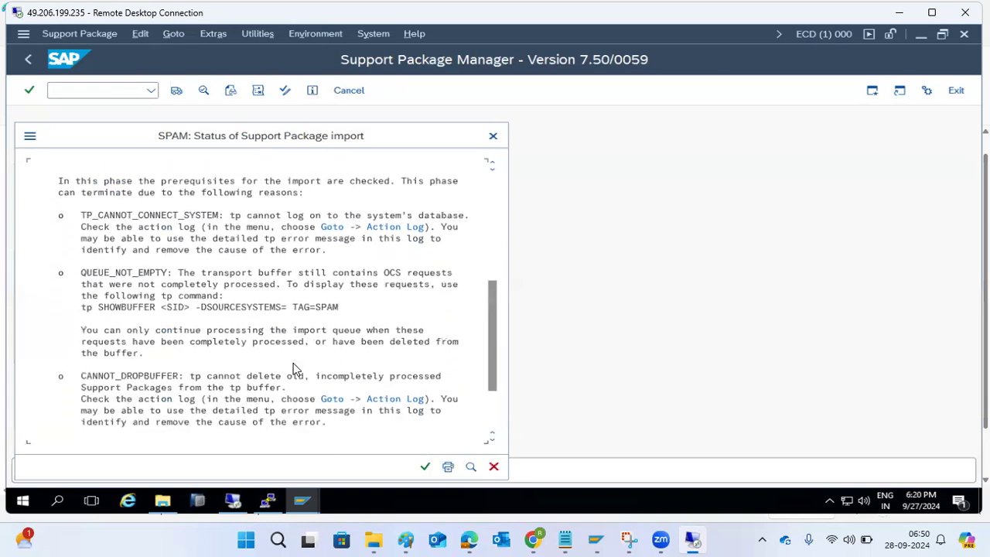
{"action": "left_click", "coordinate": [494, 467]}
- Go to transaction STMS and display the import queue of system ECD from the import overview
{"action": "left_click", "coordinate": [76, 88]}
{"action": "type", "text": "/n"}
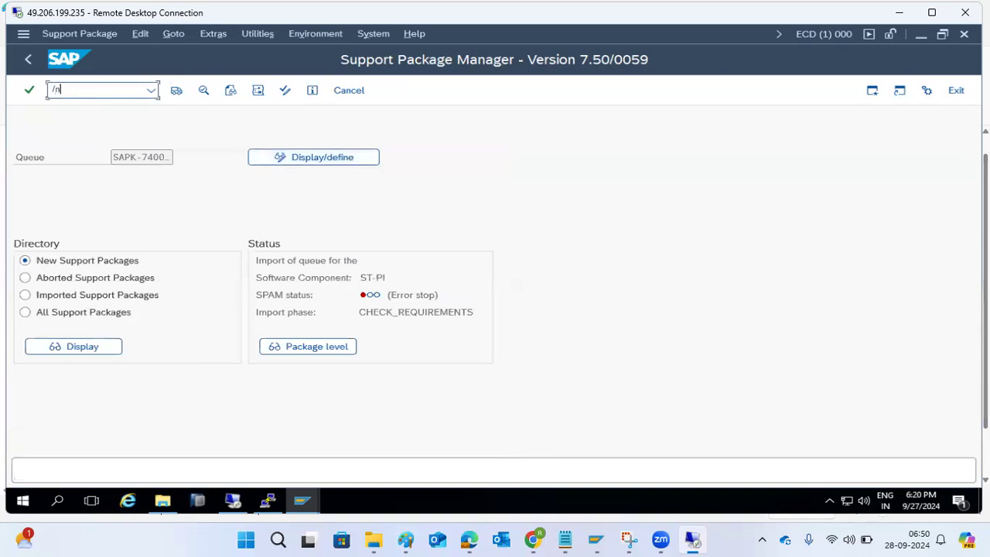
{"action": "type", "text": "stms"}
{"action": "key", "text": "Return"}
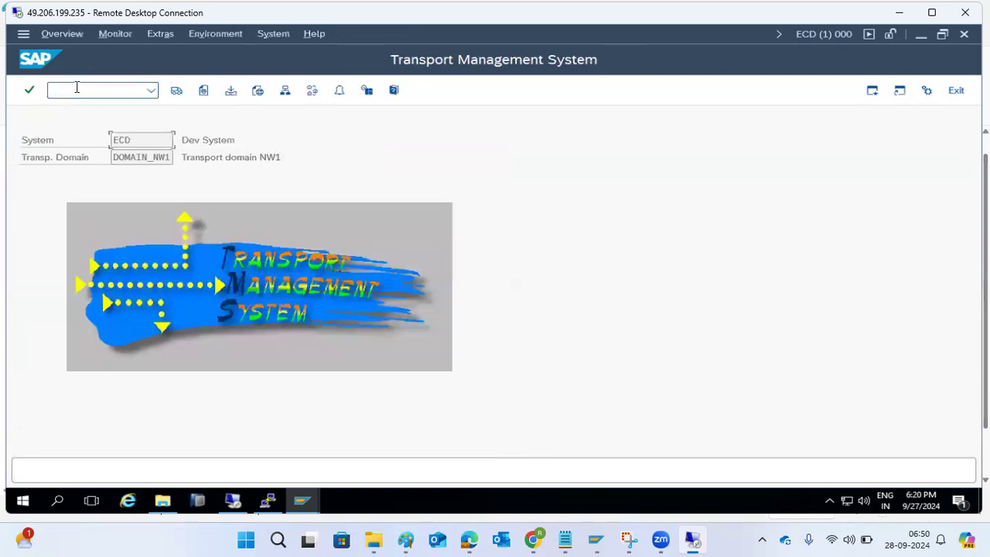
{"action": "left_click", "coordinate": [175, 91]}
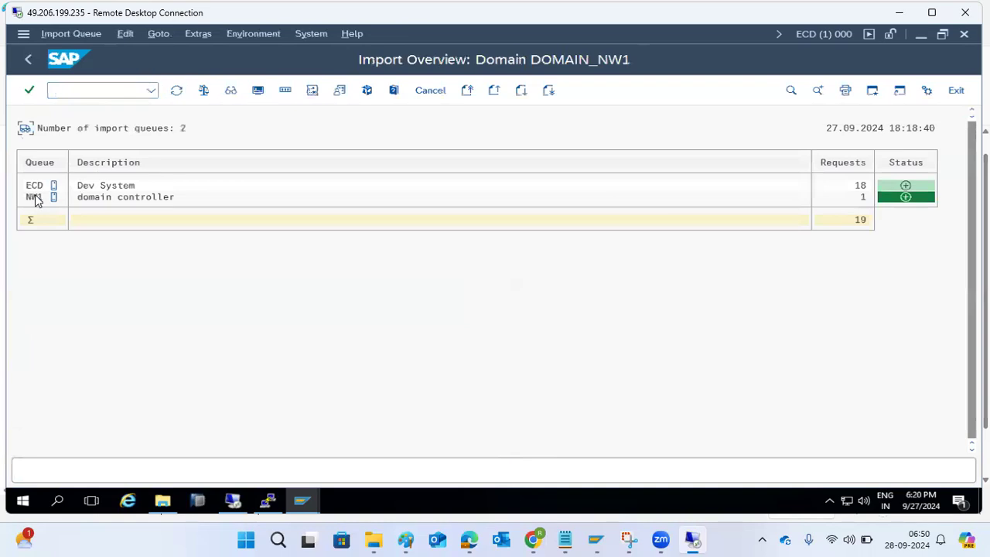
{"action": "double_click", "coordinate": [32, 187]}
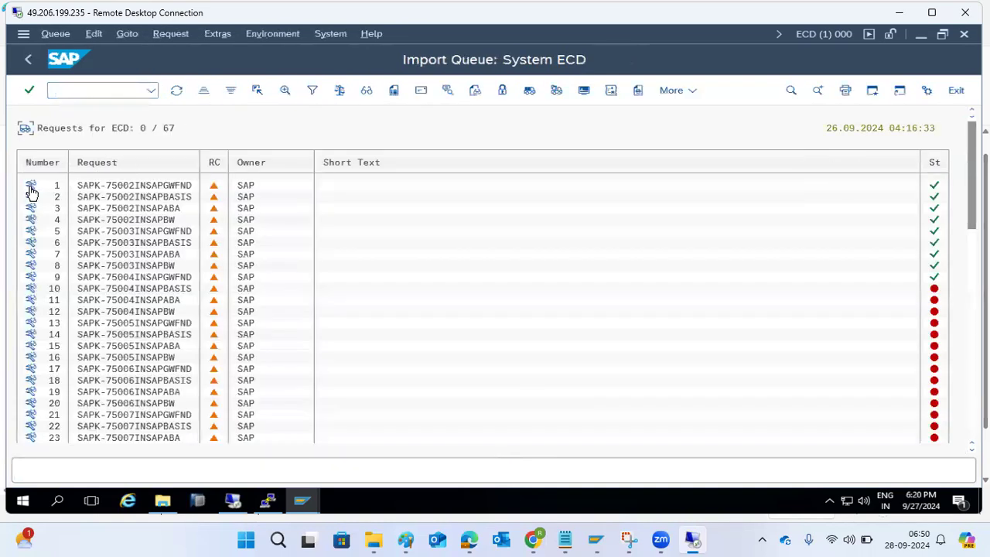
- Look through the transport requests in the ECD import queue, down to the most recent entries
{"action": "left_click", "coordinate": [124, 35]}
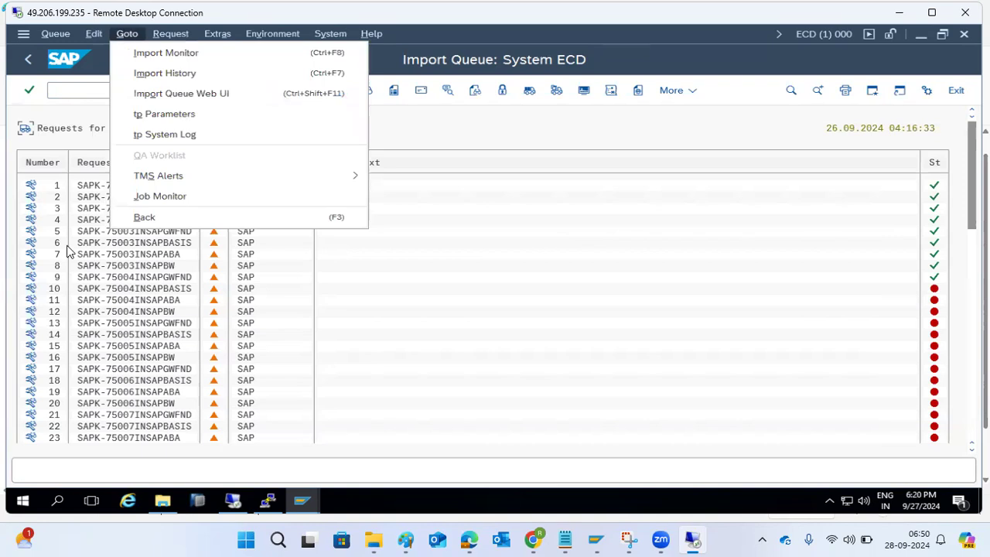
{"action": "left_click", "coordinate": [77, 273]}
{"action": "scroll", "coordinate": [161, 277], "scroll_direction": "down", "scroll_amount": 3}
{"action": "scroll", "coordinate": [162, 277], "scroll_direction": "down", "scroll_amount": 8}
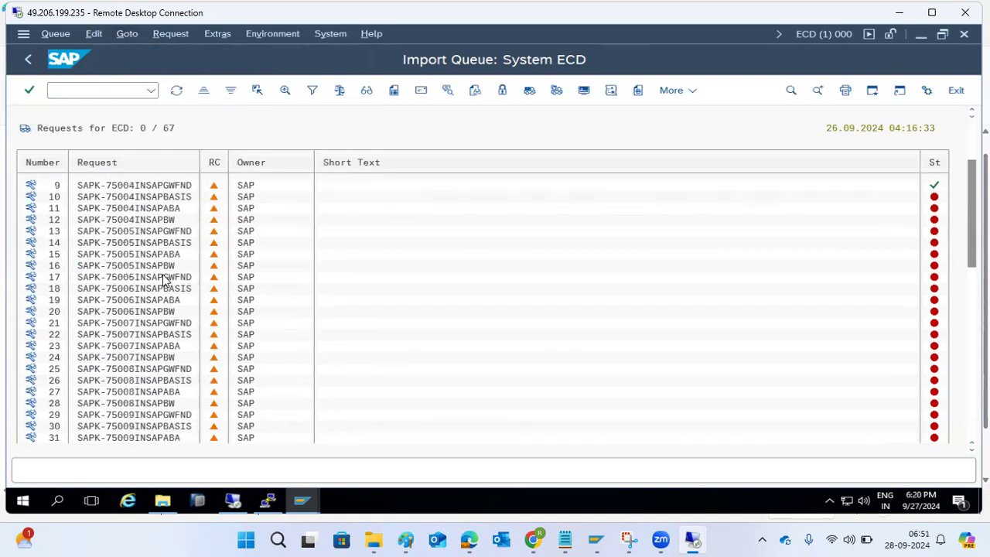
{"action": "scroll", "coordinate": [166, 278], "scroll_direction": "down", "scroll_amount": 8}
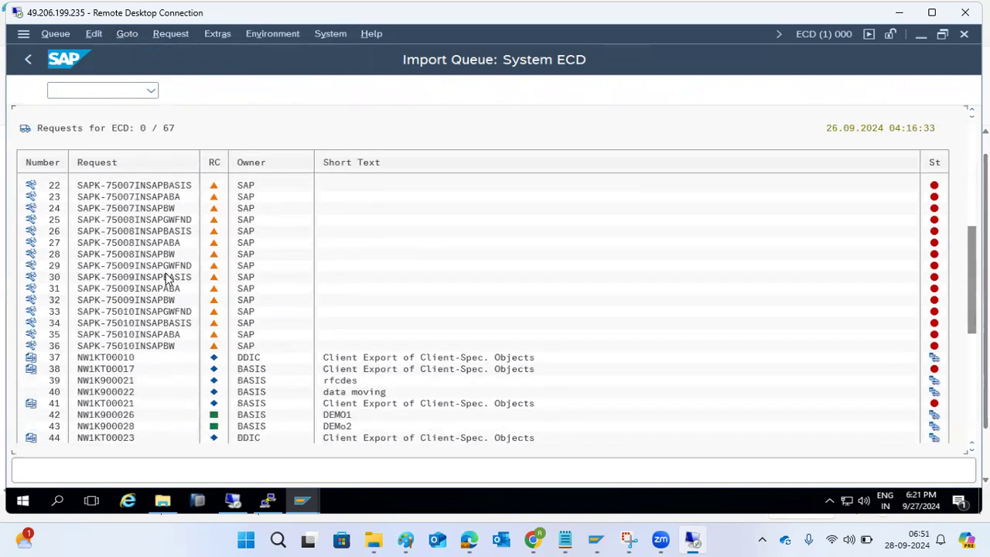
{"action": "scroll", "coordinate": [172, 278], "scroll_direction": "down", "scroll_amount": 7}
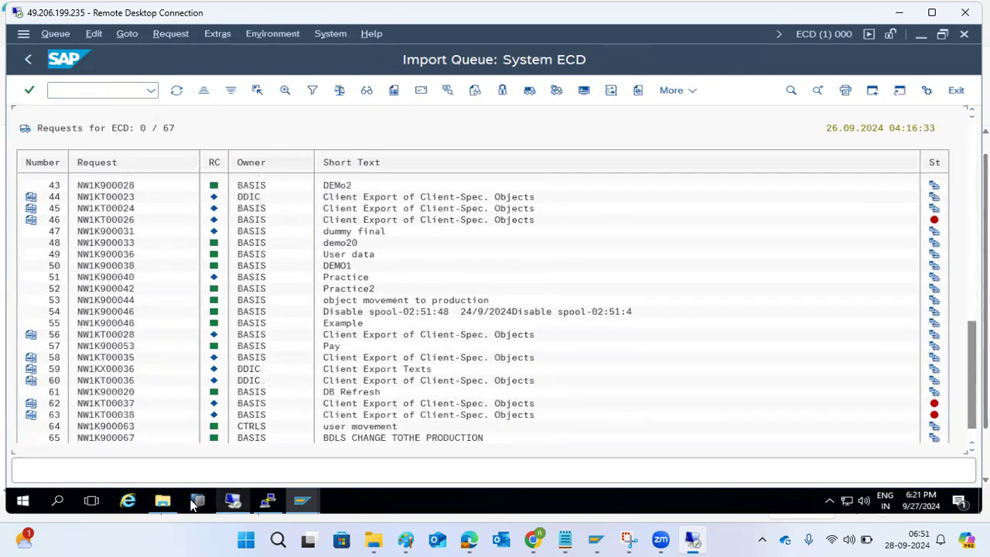
- Switch to File Explorer and open the buffer folder in the trans directory
{"action": "left_click", "coordinate": [163, 500]}
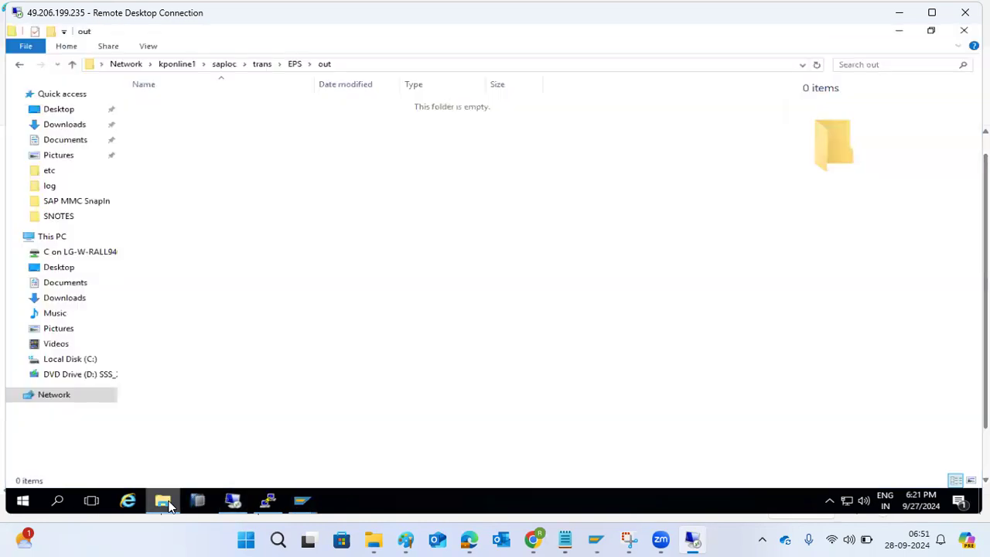
{"action": "left_click", "coordinate": [261, 64]}
{"action": "double_click", "coordinate": [171, 131]}
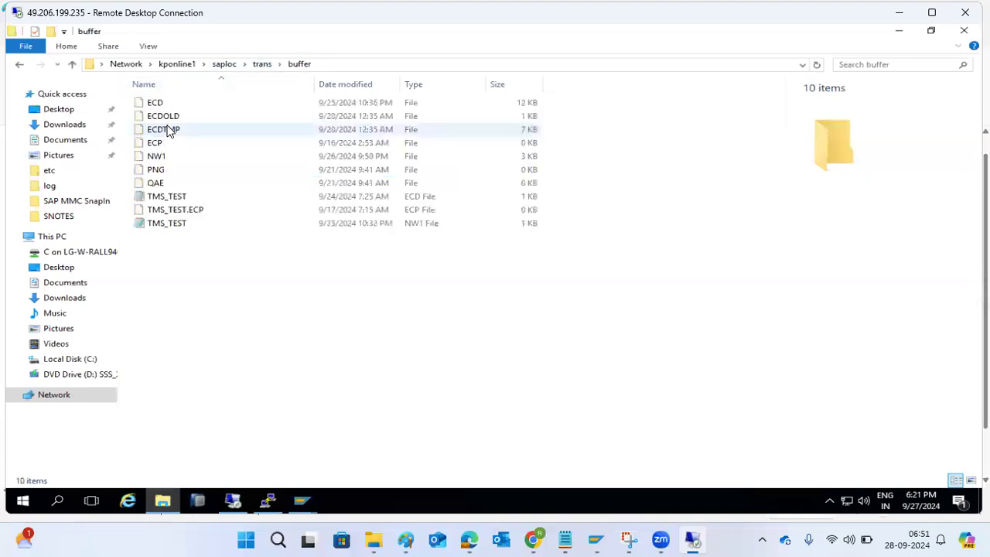
- Rename the ECD buffer file as ECD_old
{"action": "left_click", "coordinate": [163, 109]}
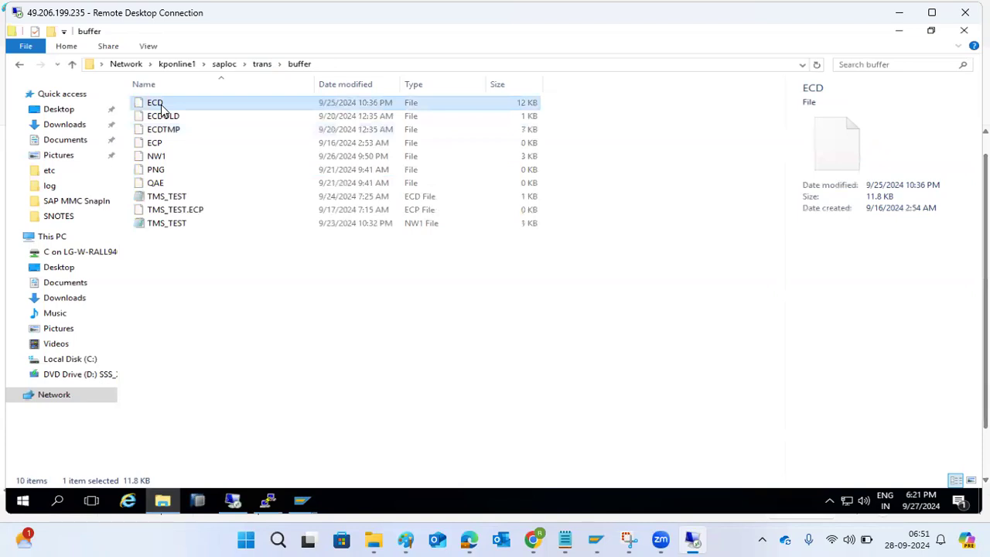
{"action": "left_click", "coordinate": [162, 105]}
{"action": "left_click", "coordinate": [172, 129]}
{"action": "left_click", "coordinate": [163, 106]}
{"action": "right_click", "coordinate": [162, 109]}
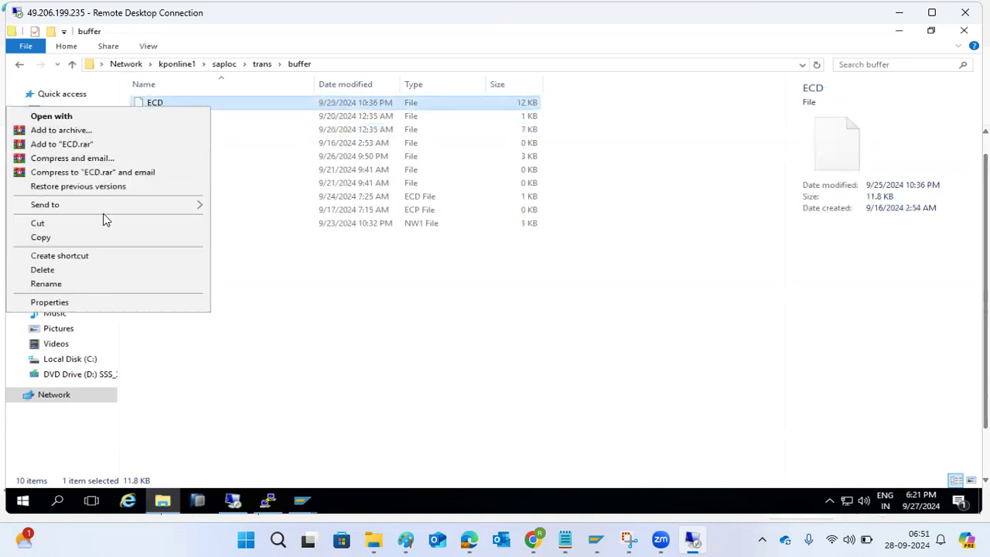
{"action": "left_click", "coordinate": [54, 280]}
{"action": "left_click", "coordinate": [172, 101]}
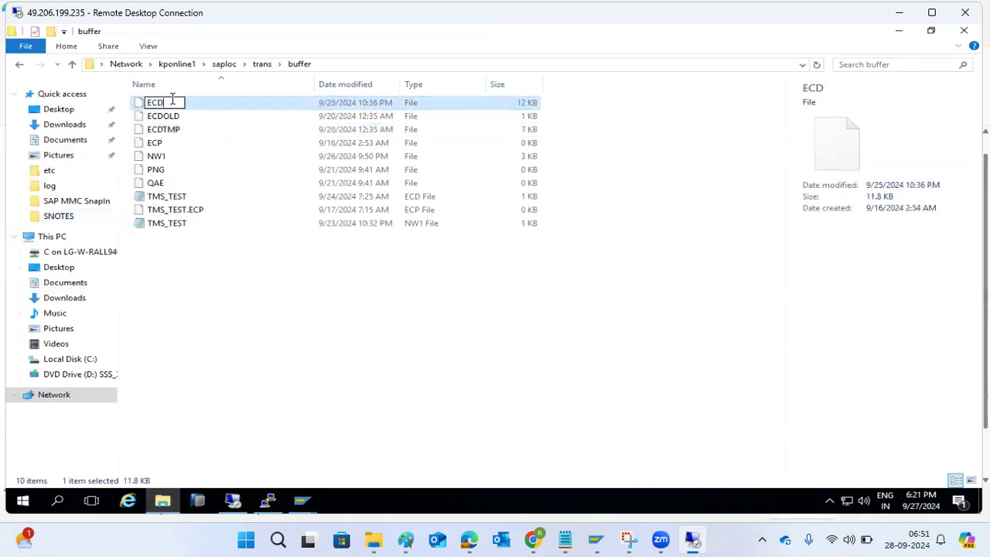
{"action": "type", "text": "_old"}
{"action": "left_click", "coordinate": [245, 294]}
- Switch back to the SAP import queue of system ECD and refresh it
{"action": "mouse_move", "coordinate": [313, 499]}
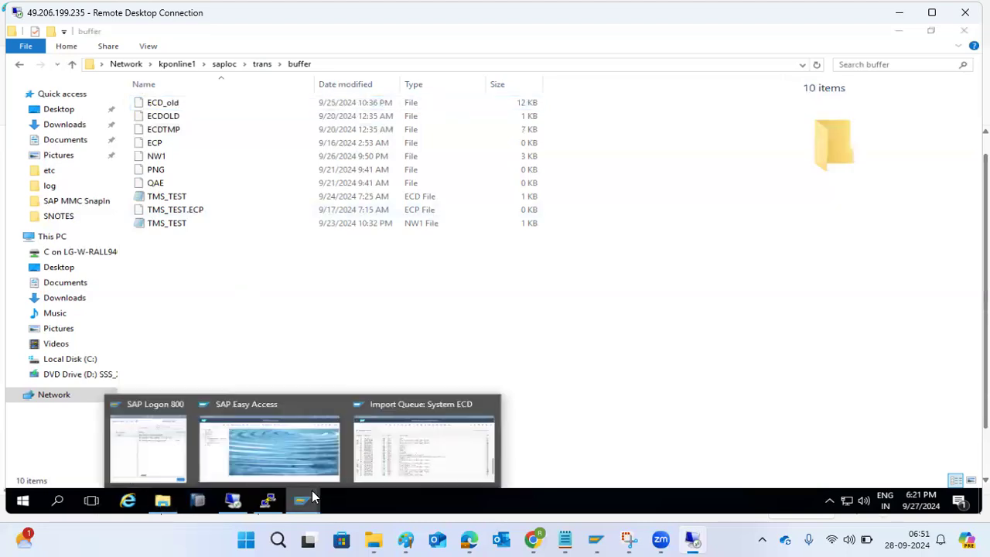
{"action": "left_click", "coordinate": [363, 462]}
{"action": "left_click", "coordinate": [176, 91]}
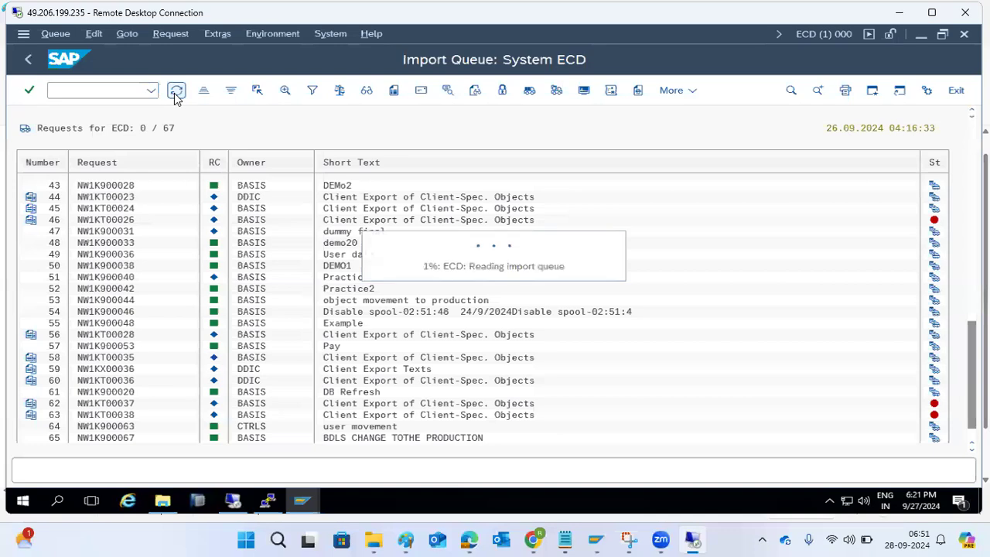
{"action": "left_click", "coordinate": [176, 91]}
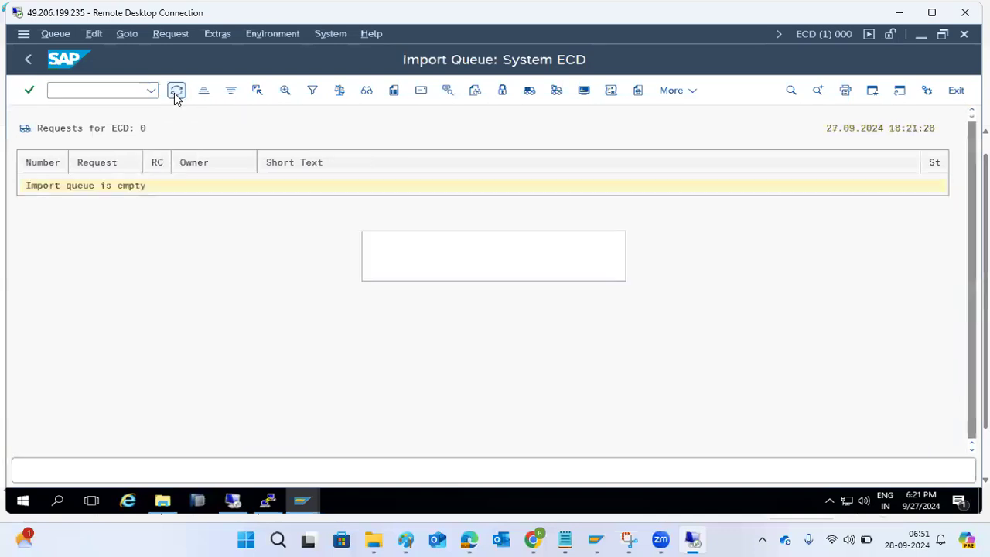
- Leave the import queue and overview, dismiss the information message, and go to the Support Package Manager transaction
{"action": "left_click", "coordinate": [28, 59]}
{"action": "left_click", "coordinate": [28, 59]}
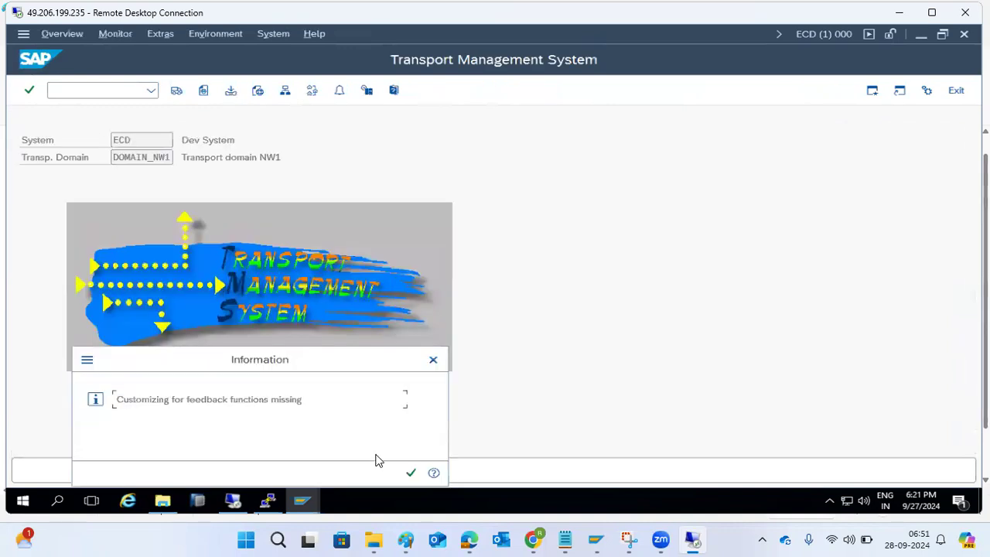
{"action": "left_click", "coordinate": [411, 472]}
{"action": "left_click", "coordinate": [52, 90]}
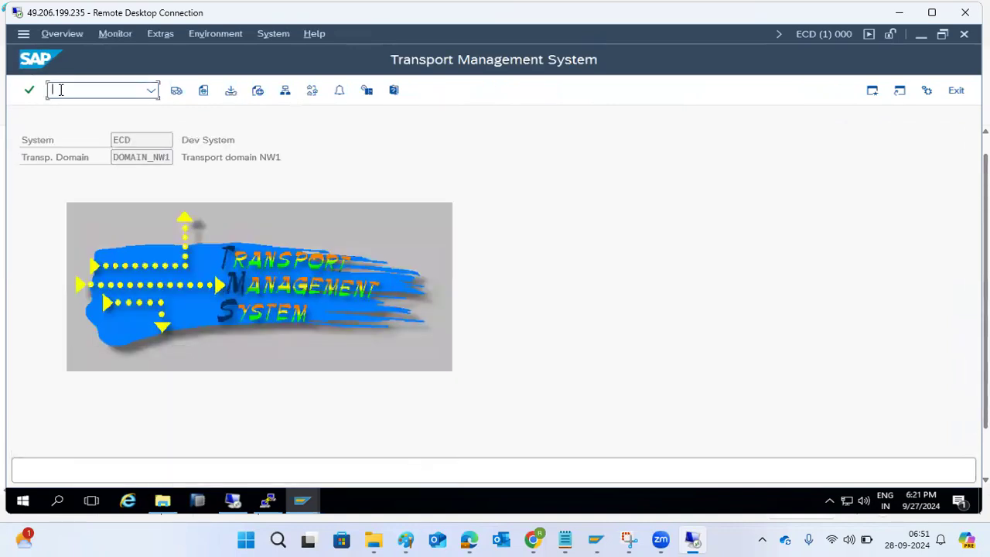
{"action": "type", "text": "/n"}
{"action": "type", "text": "stms"}
{"action": "key", "text": "Return"}
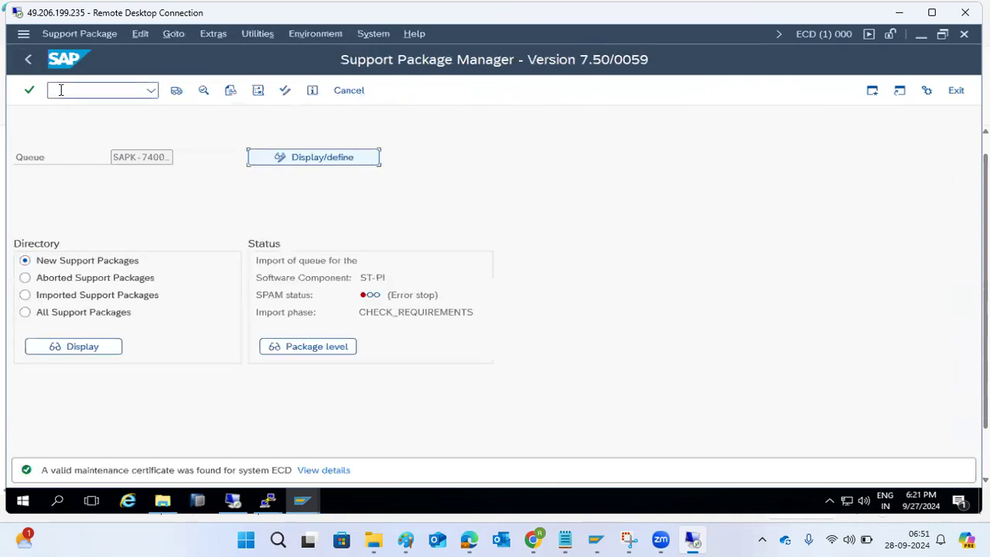
- Continue importing the queue SAPK-74002INSTPI, with Import 1 set to continue in background immediately
{"action": "left_click", "coordinate": [175, 92]}
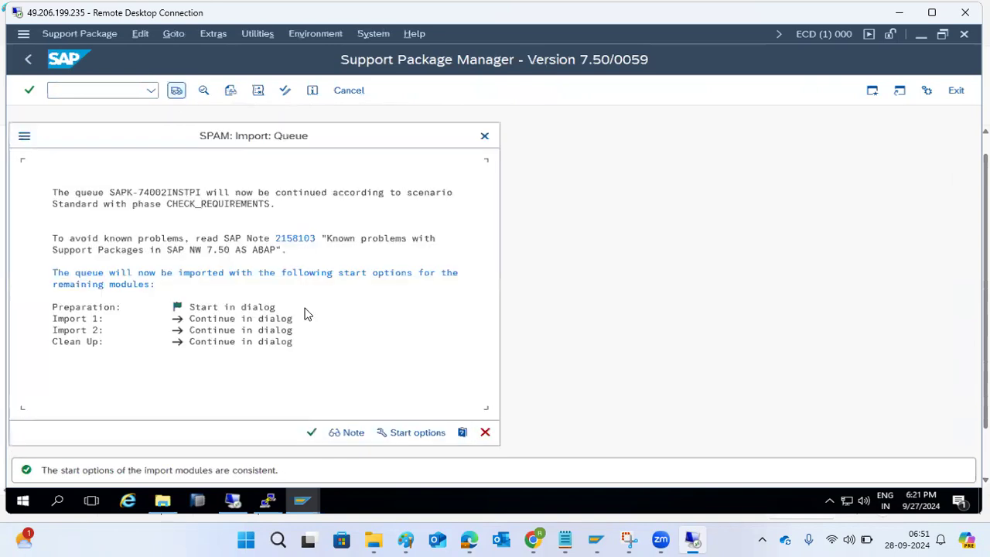
{"action": "left_click", "coordinate": [407, 431]}
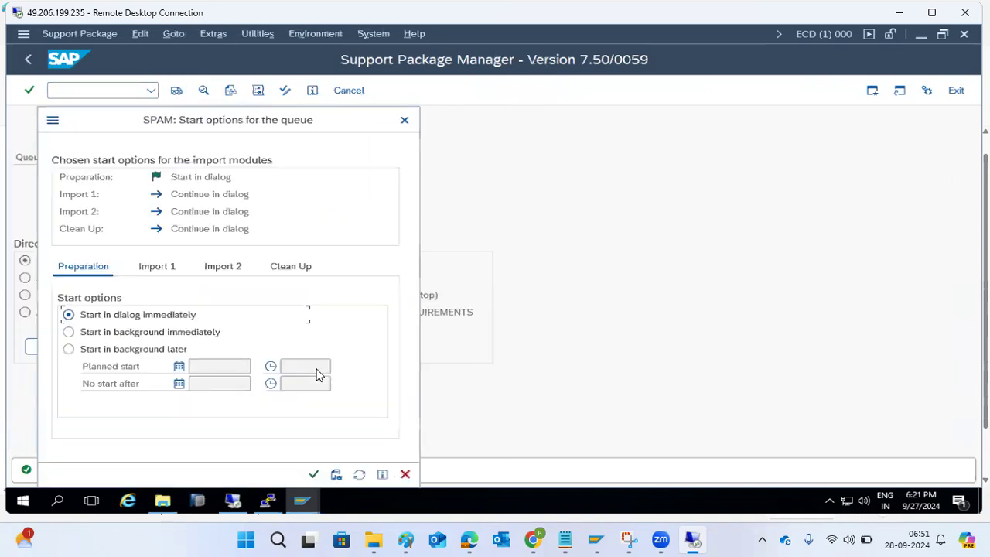
{"action": "left_click", "coordinate": [155, 265]}
{"action": "left_click", "coordinate": [87, 331]}
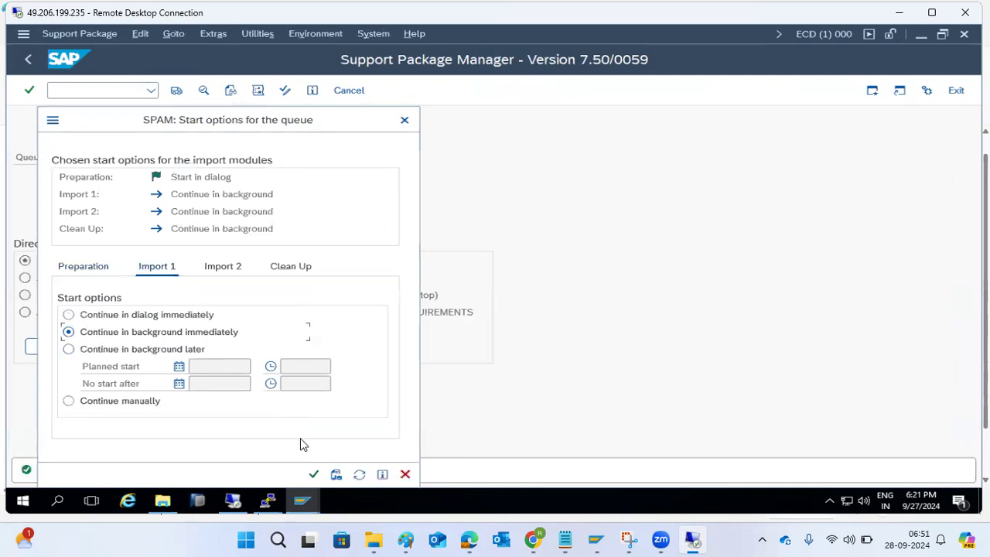
{"action": "left_click", "coordinate": [313, 474]}
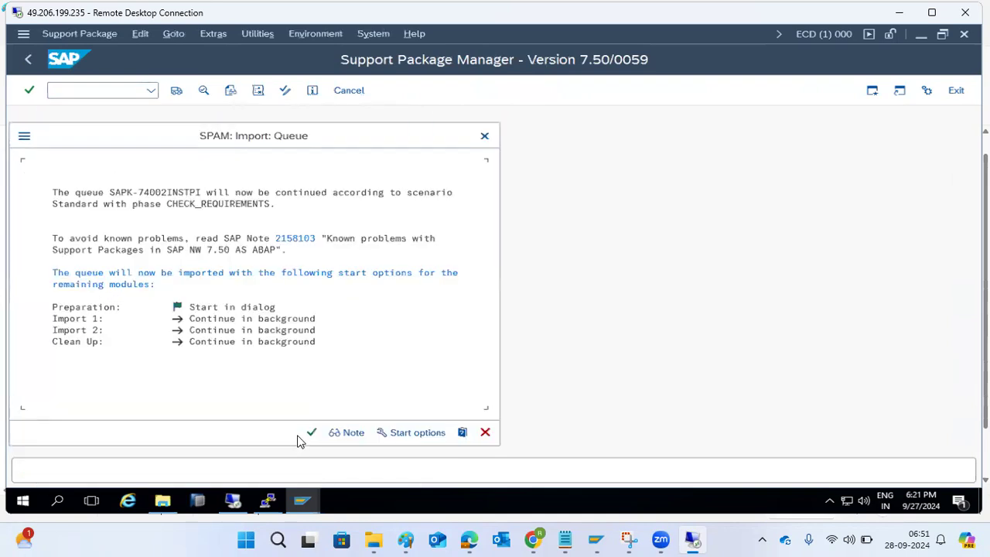
{"action": "left_click", "coordinate": [311, 432]}
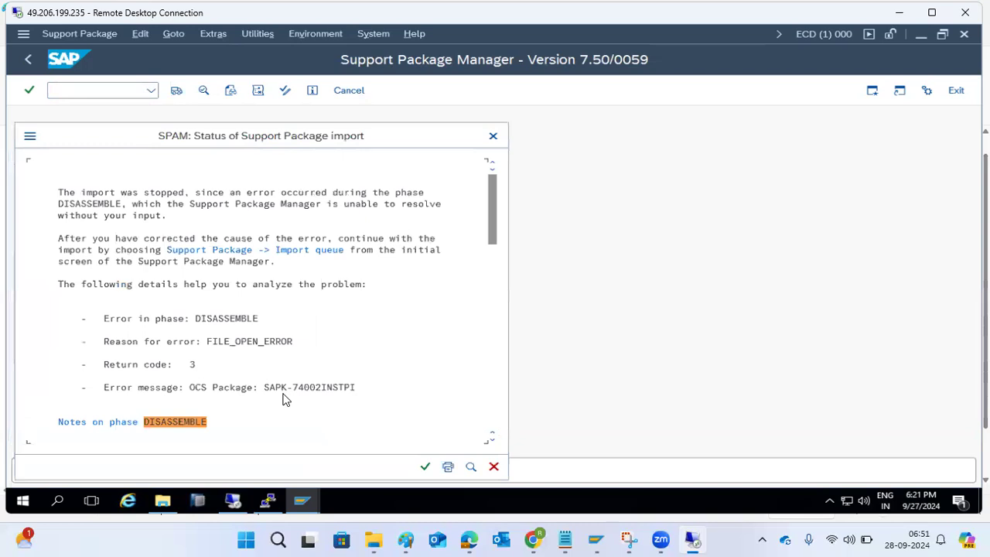
- Read the error details and notes on phase DISASSEMBLE, and close the status window
{"action": "scroll", "coordinate": [150, 316], "scroll_direction": "down", "scroll_amount": 3}
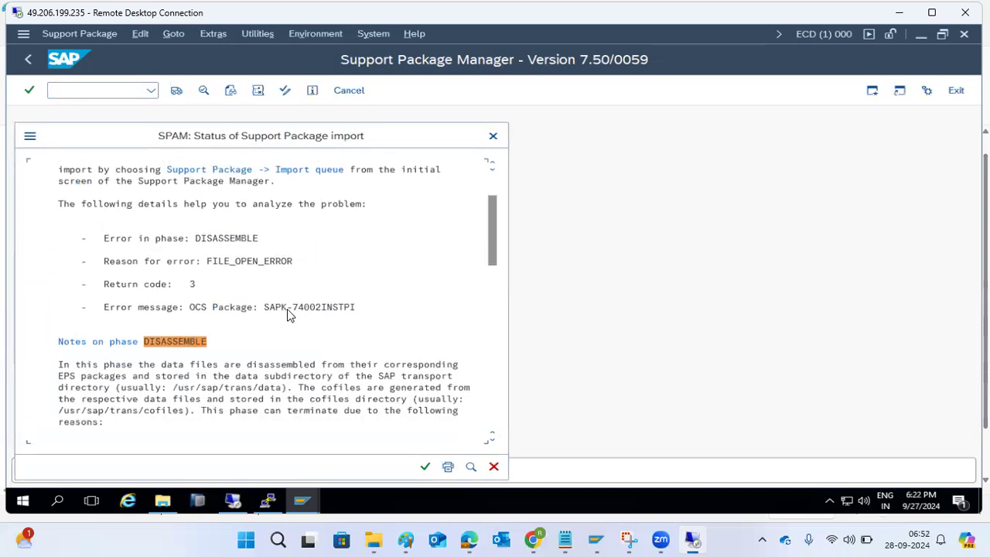
{"action": "scroll", "coordinate": [493, 260], "scroll_direction": "down", "scroll_amount": 1}
{"action": "key", "text": "Escape"}
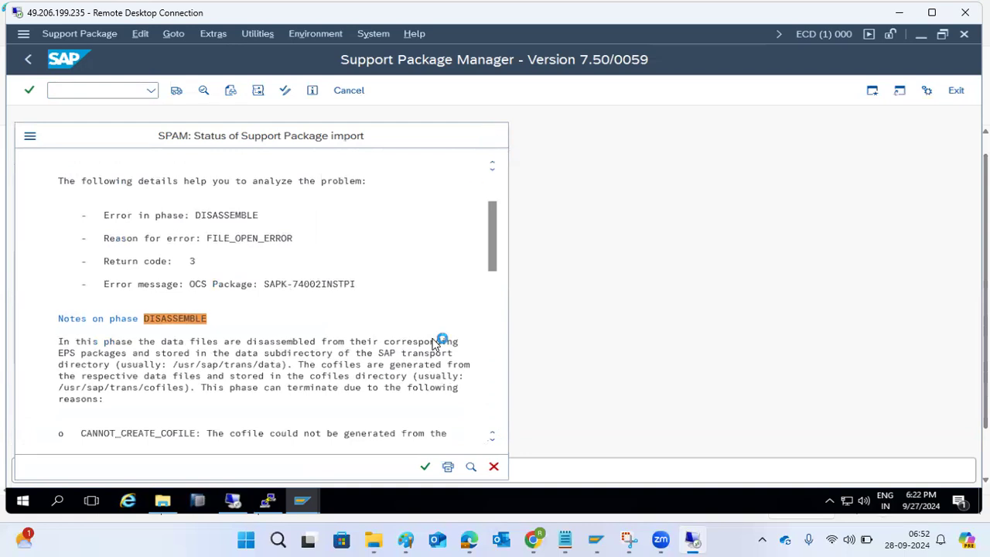
- Reset the status of the ST-PI queue after the DISASSEMBLE stop and accept the reset
{"action": "left_click", "coordinate": [209, 34]}
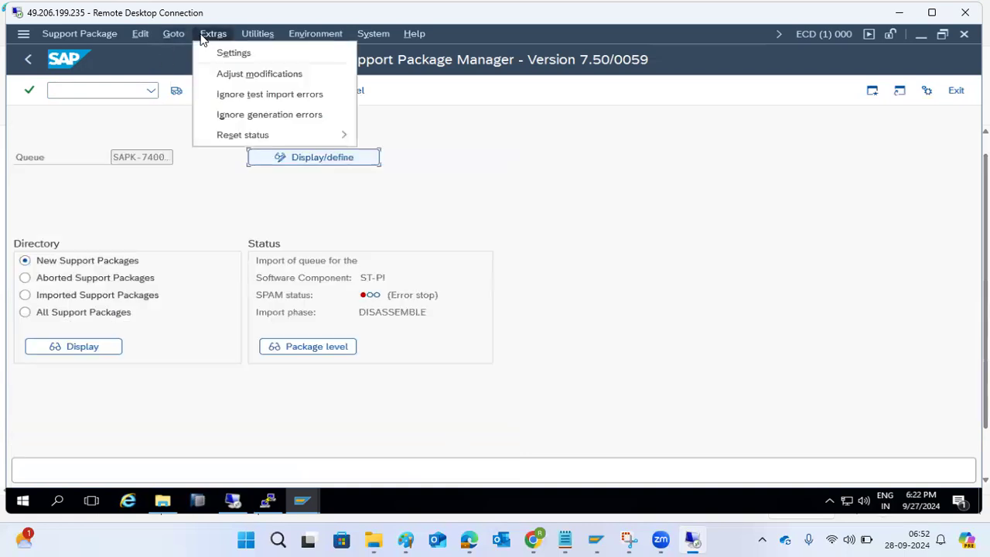
{"action": "mouse_move", "coordinate": [331, 138]}
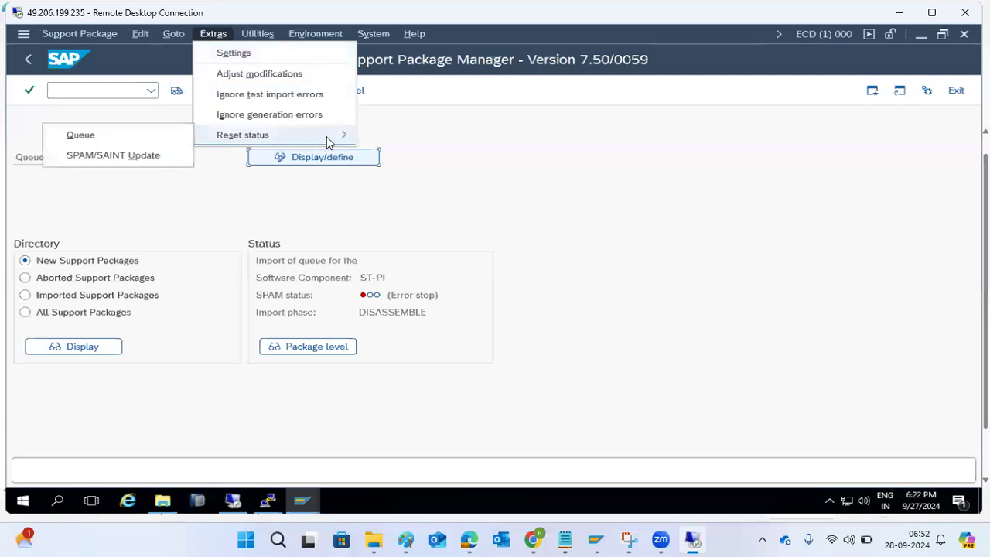
{"action": "left_click", "coordinate": [123, 142]}
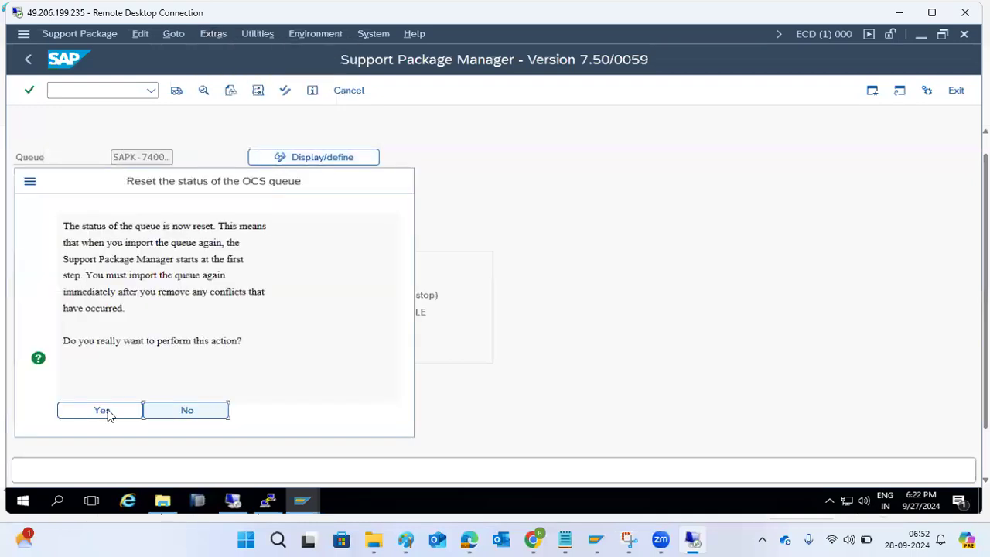
{"action": "left_click", "coordinate": [107, 410]}
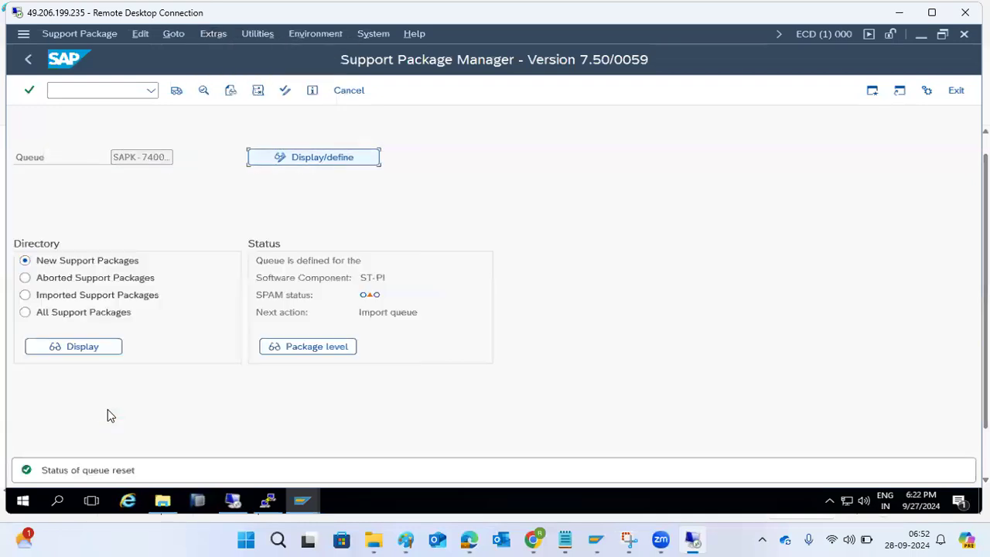
- Try to load the package archive K-74002INSTPI.SAR from the front end, taking it from the C:\PLUGINS folder
{"action": "left_click", "coordinate": [64, 33]}
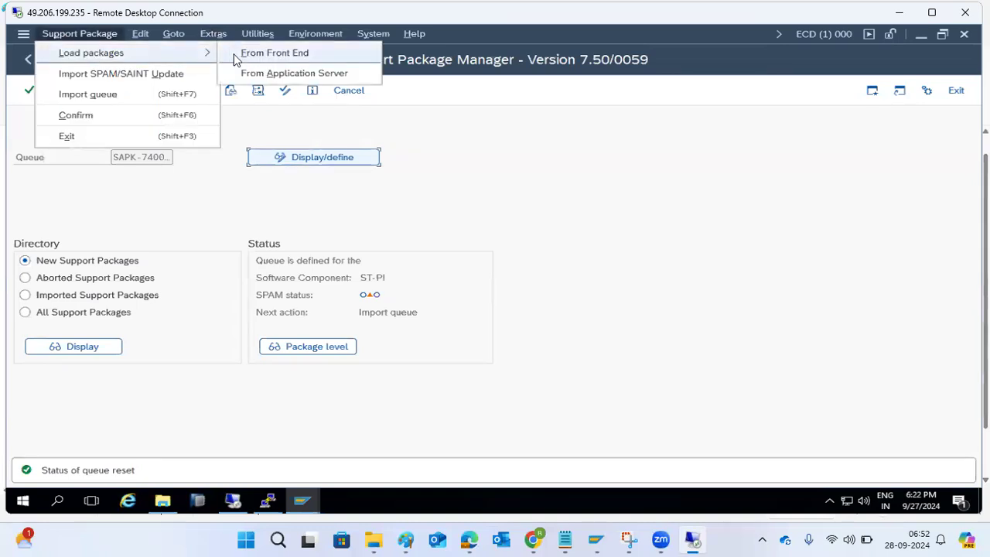
{"action": "left_click", "coordinate": [233, 54]}
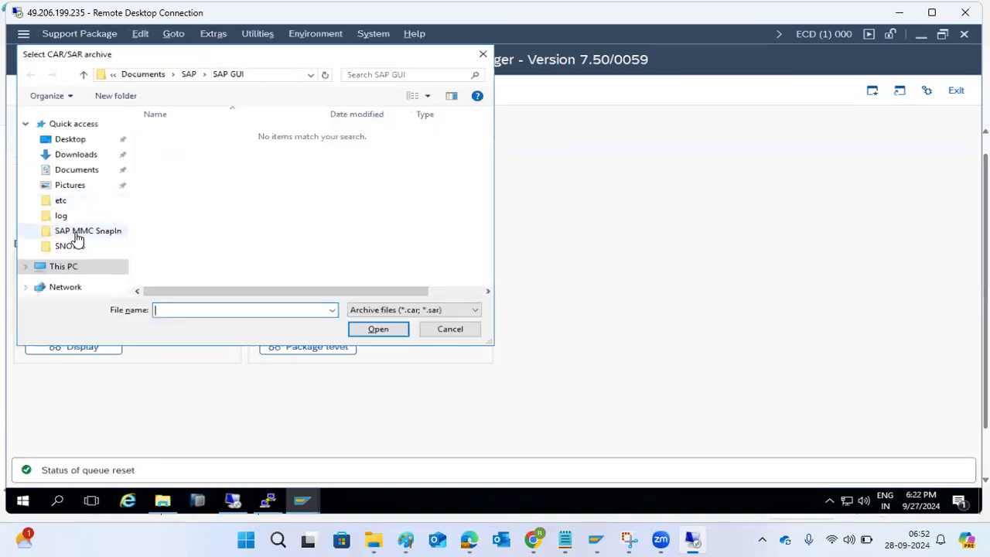
{"action": "left_click", "coordinate": [74, 267]}
{"action": "scroll", "coordinate": [224, 215], "scroll_direction": "down", "scroll_amount": 5}
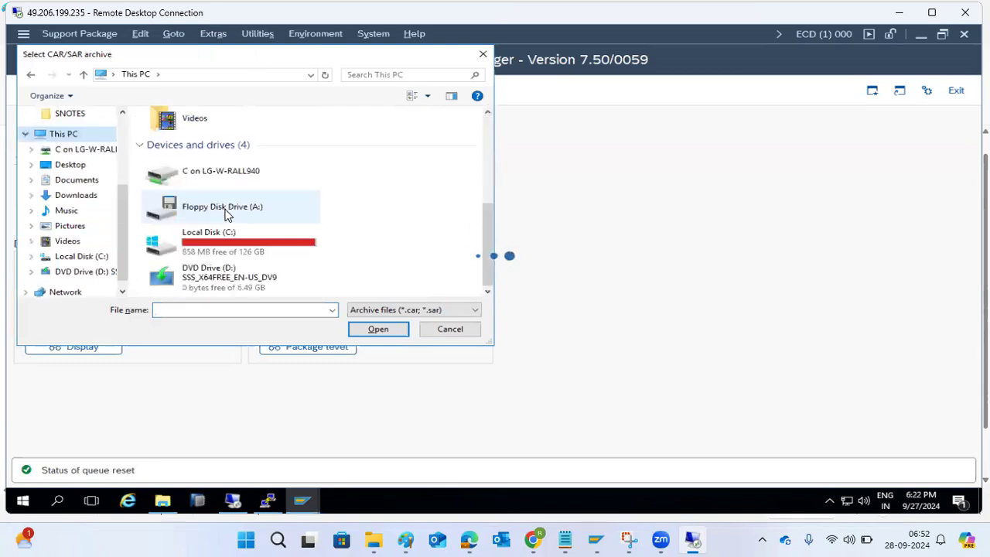
{"action": "double_click", "coordinate": [241, 248]}
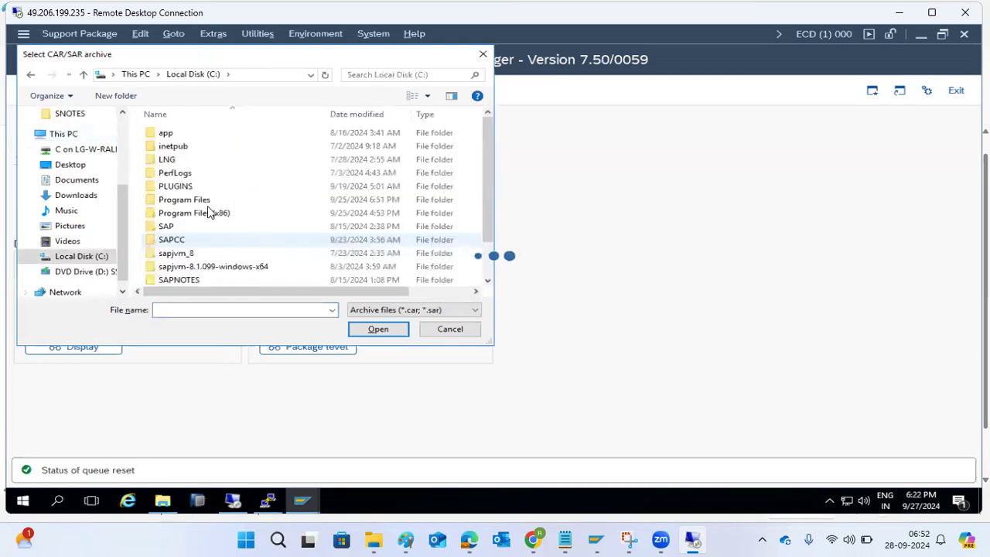
{"action": "double_click", "coordinate": [189, 187]}
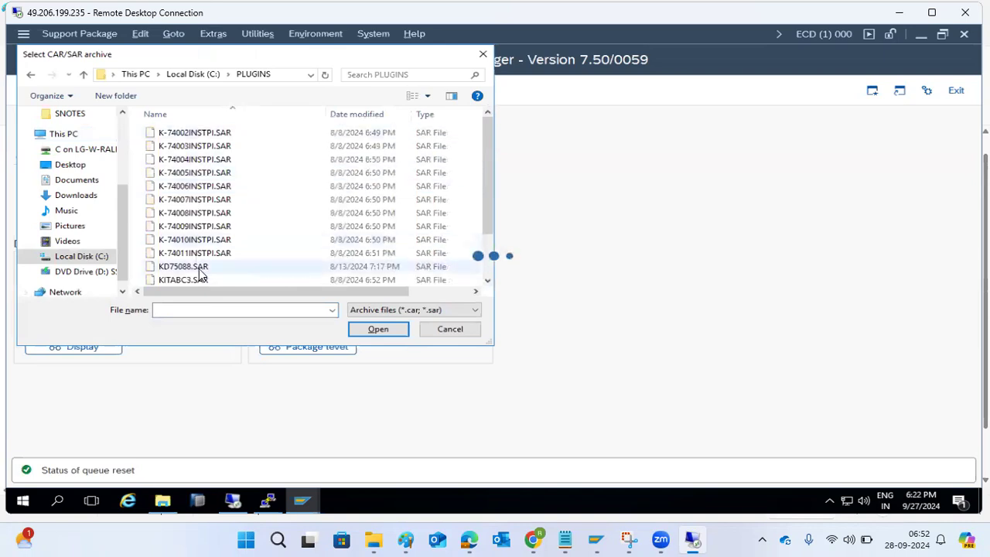
{"action": "double_click", "coordinate": [189, 133]}
{"action": "left_click", "coordinate": [301, 292]}
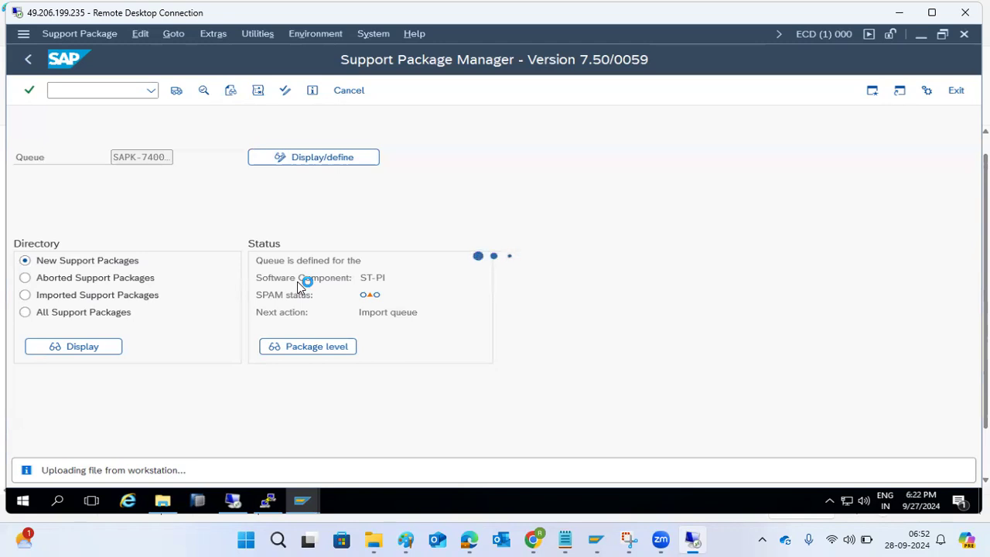
- Switch to File Explorer, open the EPS folder under trans on the kponline1 share, and return to the Support Package Manager
{"action": "left_click", "coordinate": [163, 501]}
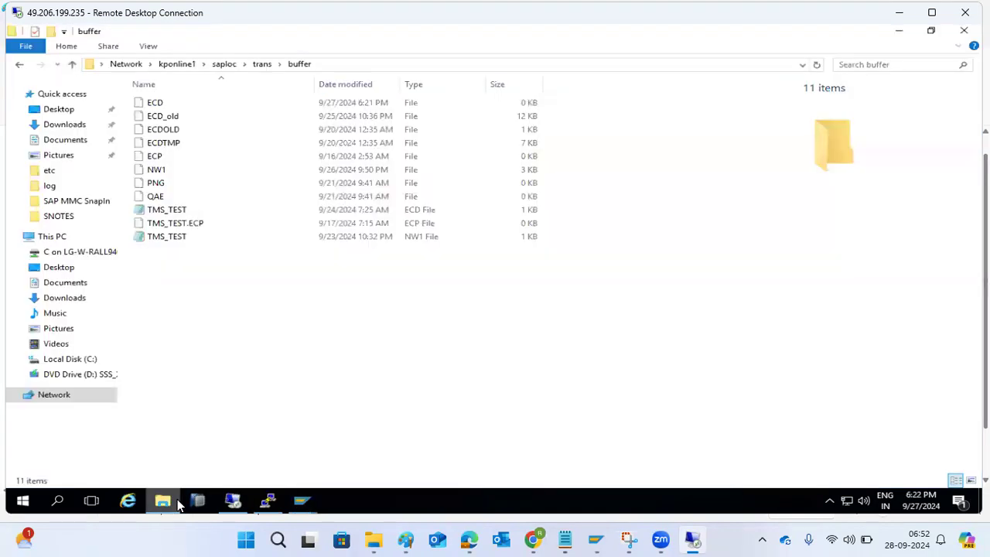
{"action": "left_click", "coordinate": [259, 66]}
{"action": "double_click", "coordinate": [161, 171]}
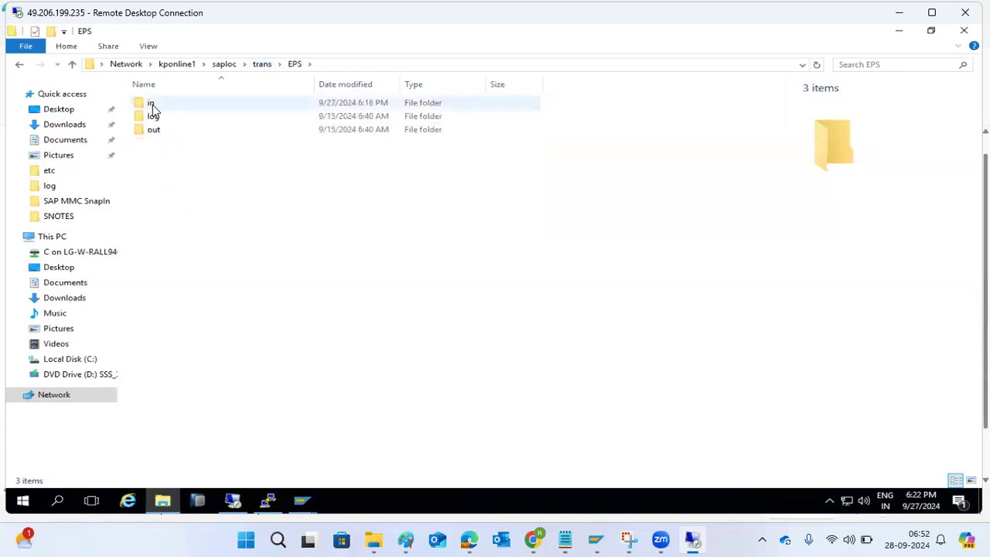
{"action": "mouse_move", "coordinate": [303, 501]}
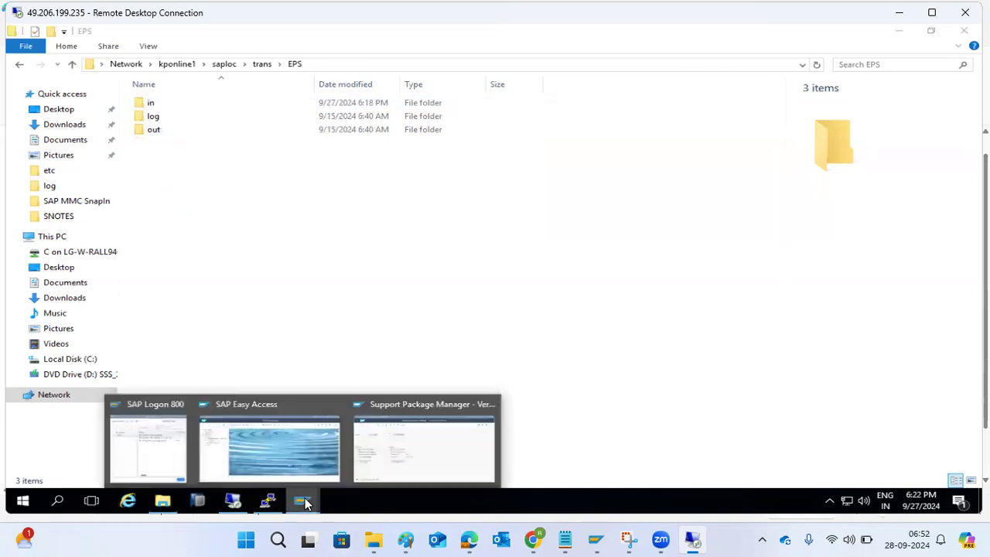
{"action": "left_click", "coordinate": [390, 431]}
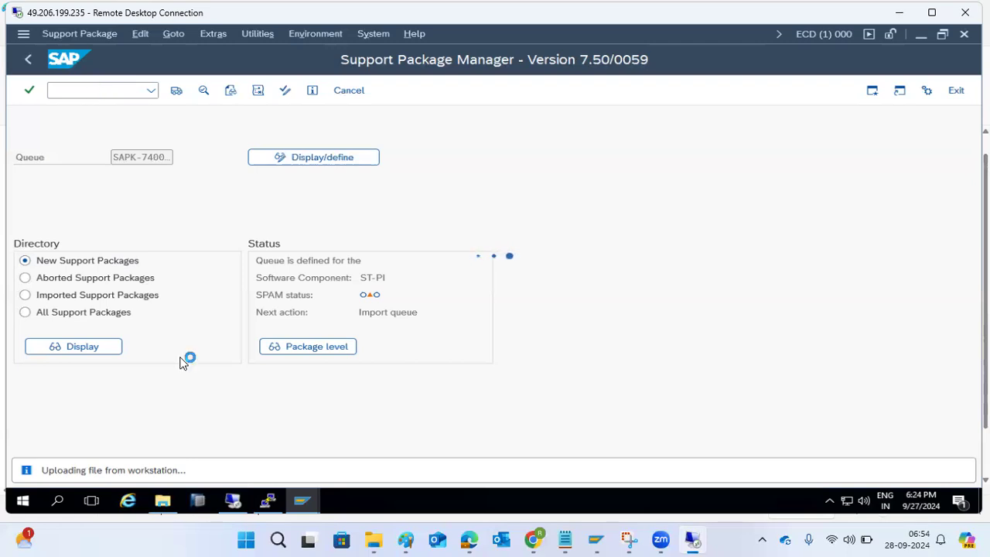
- Copy K-74002INSTPI.SAR from C:\PLUGINS into the trans\EPS folder on the kponline1 share
{"action": "left_click", "coordinate": [163, 502]}
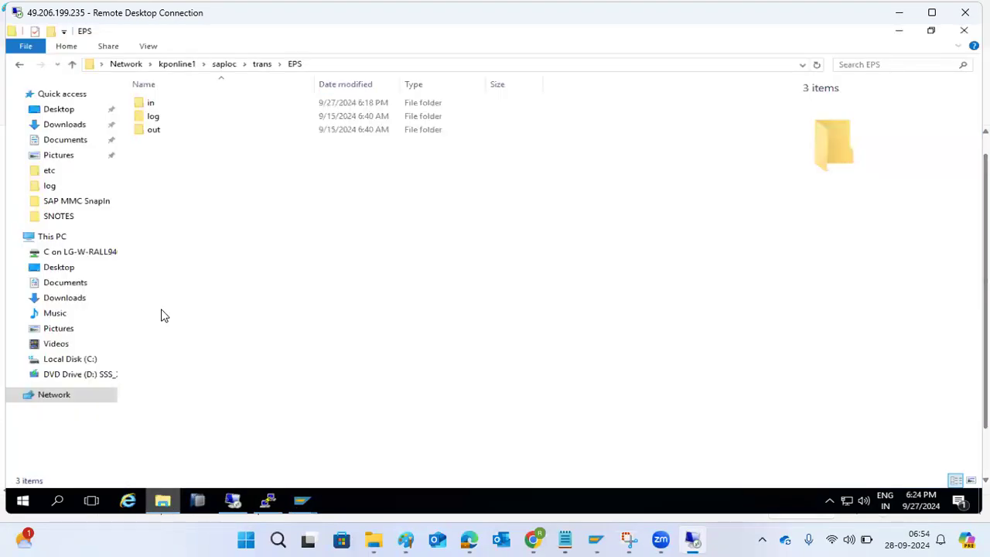
{"action": "left_click", "coordinate": [68, 361]}
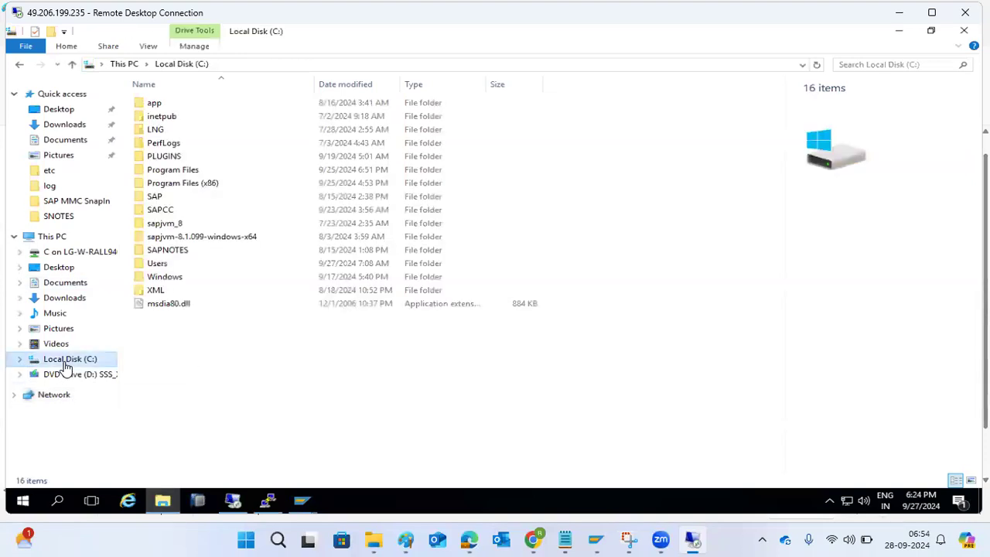
{"action": "double_click", "coordinate": [165, 156]}
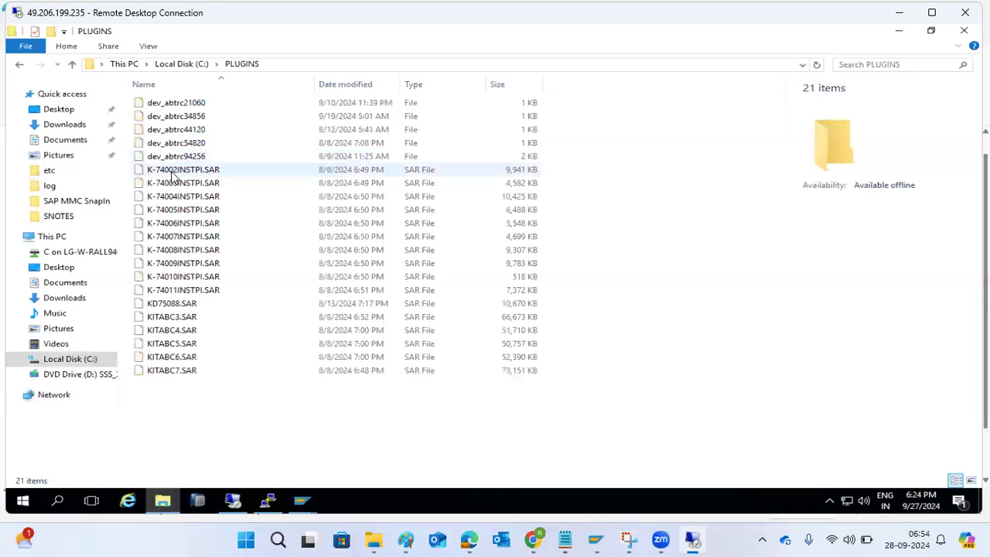
{"action": "left_click", "coordinate": [171, 172]}
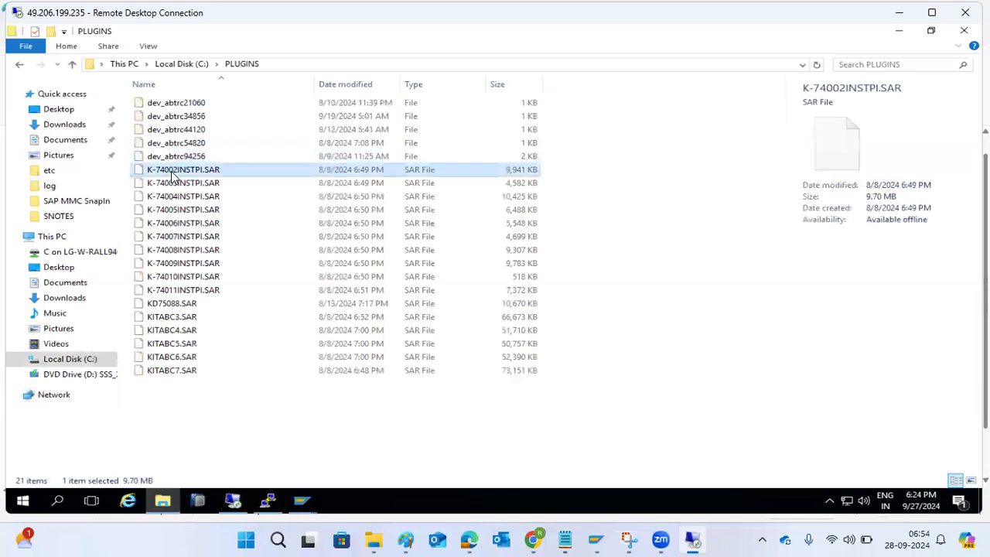
{"action": "left_click", "coordinate": [20, 66]}
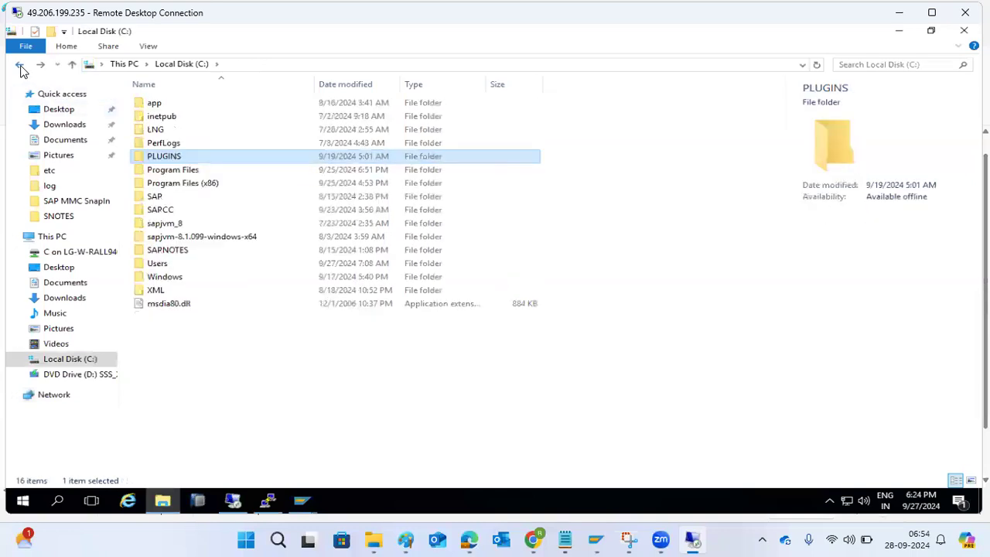
{"action": "left_click", "coordinate": [17, 69]}
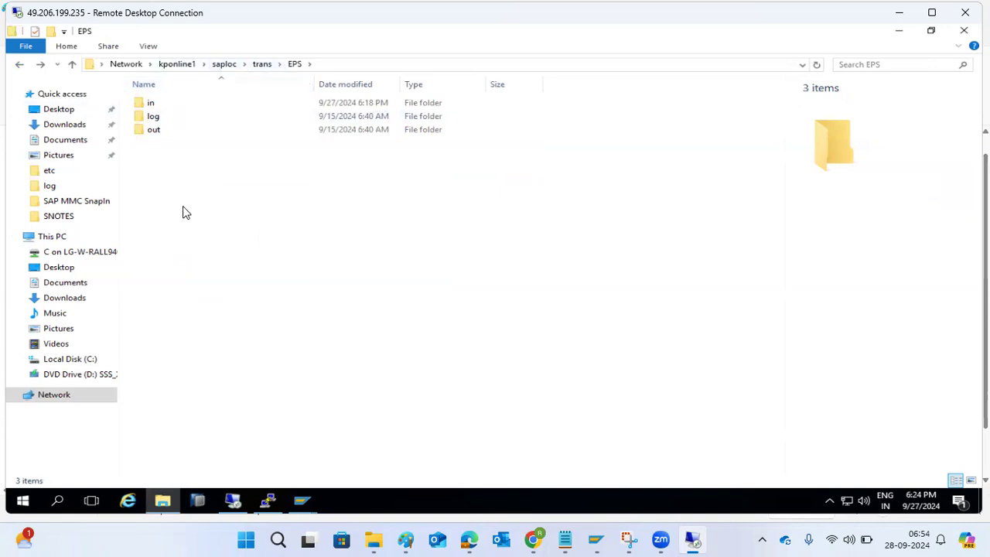
{"action": "key", "text": "ctrl+v"}
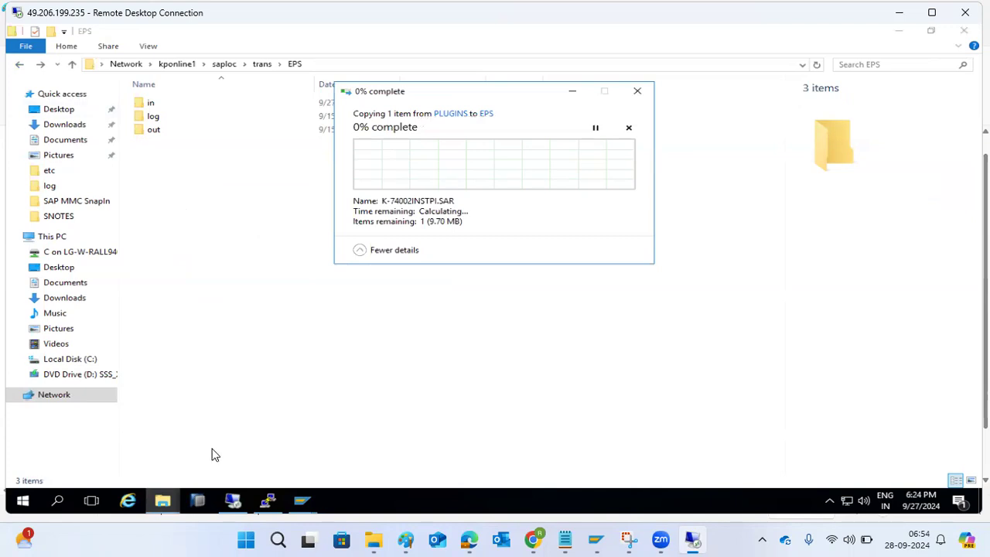
- Check the progress of the archive upload and the file copy, and stop the Support Package Manager transaction
{"action": "mouse_move", "coordinate": [303, 501]}
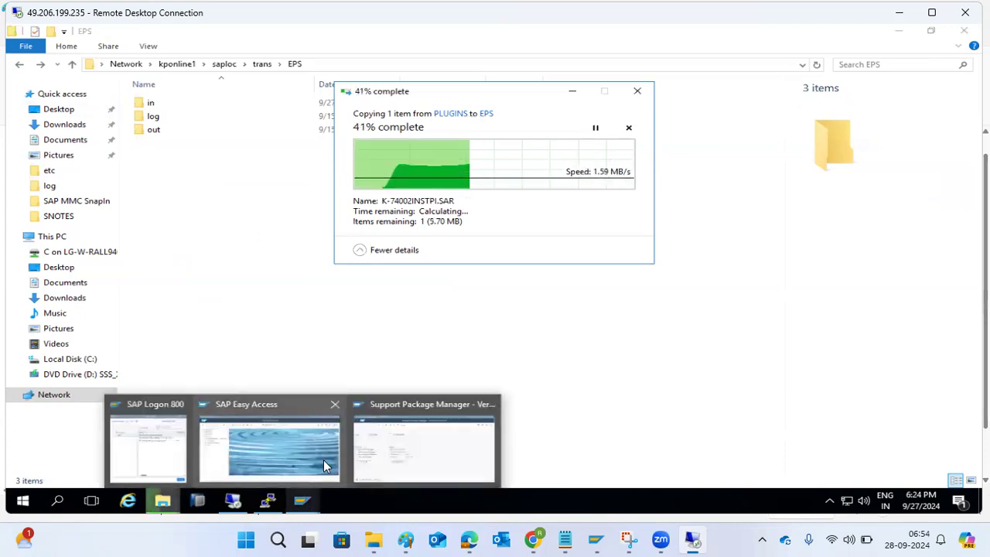
{"action": "left_click", "coordinate": [395, 451]}
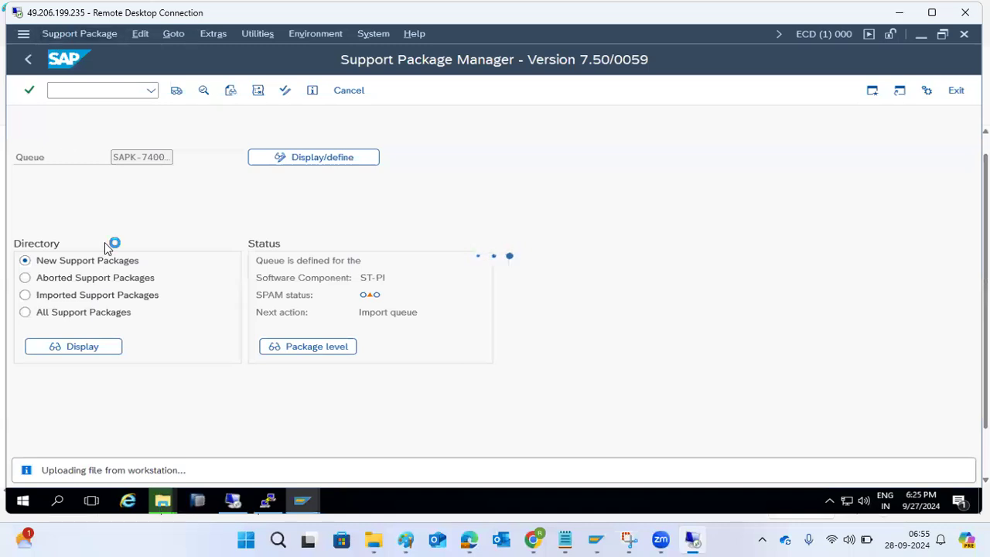
{"action": "mouse_move", "coordinate": [161, 500]}
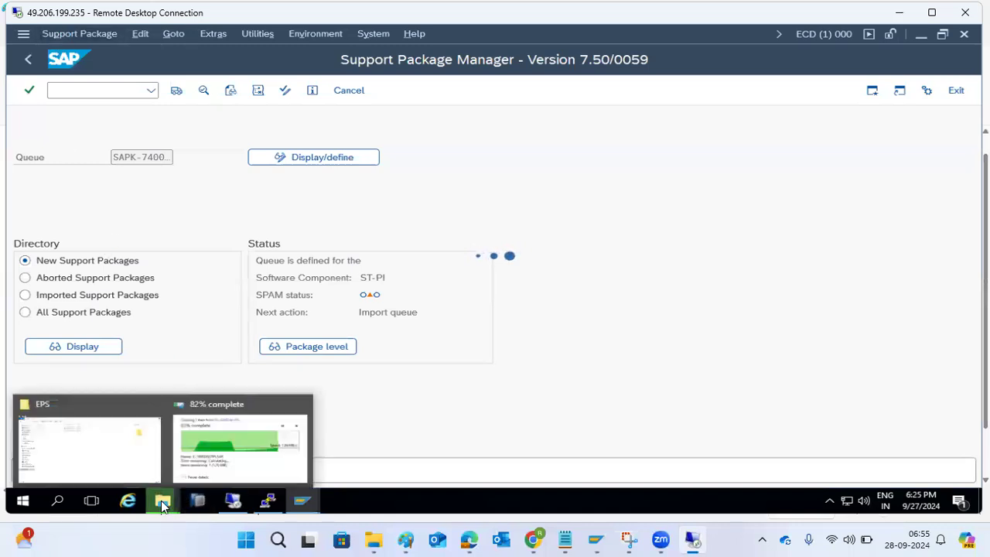
{"action": "left_click", "coordinate": [218, 437]}
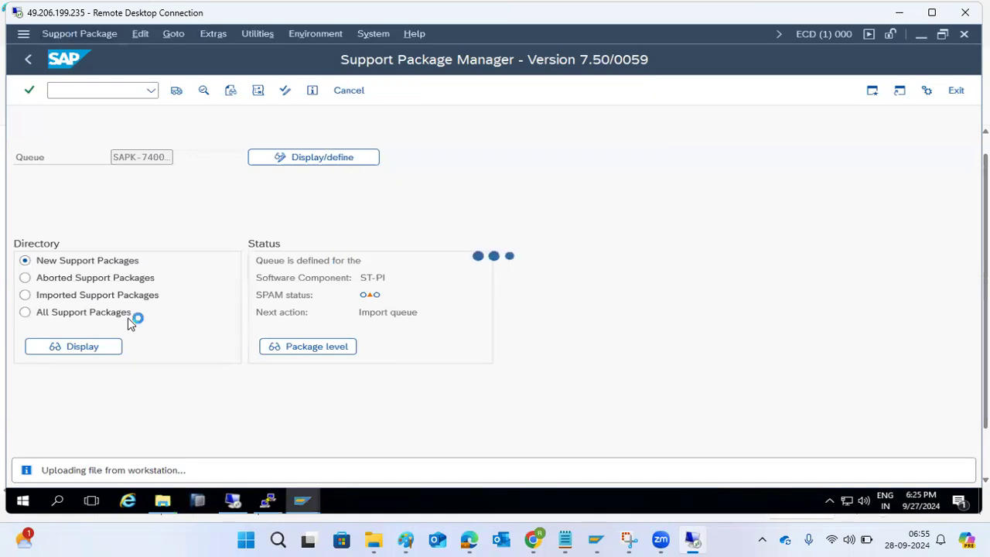
{"action": "left_click", "coordinate": [25, 35]}
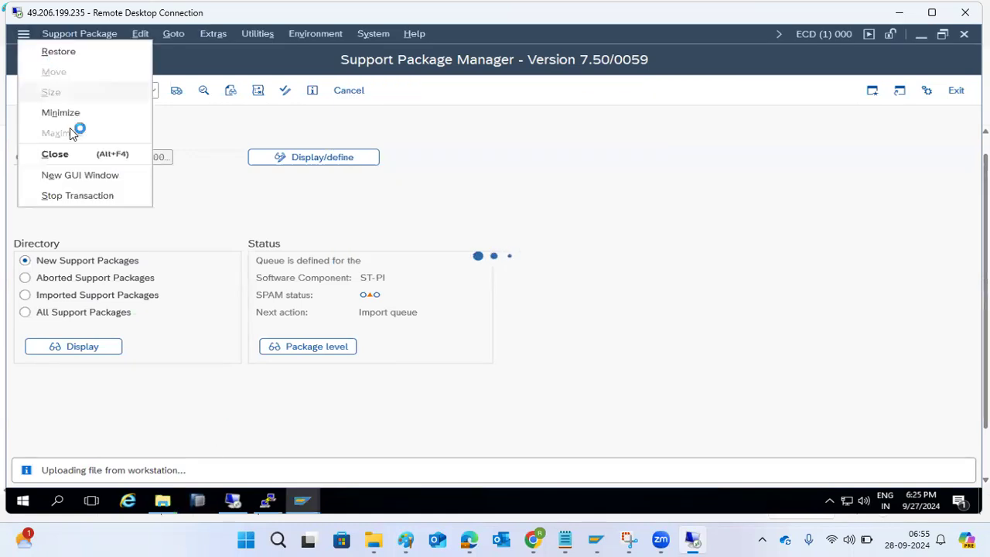
{"action": "left_click", "coordinate": [69, 195]}
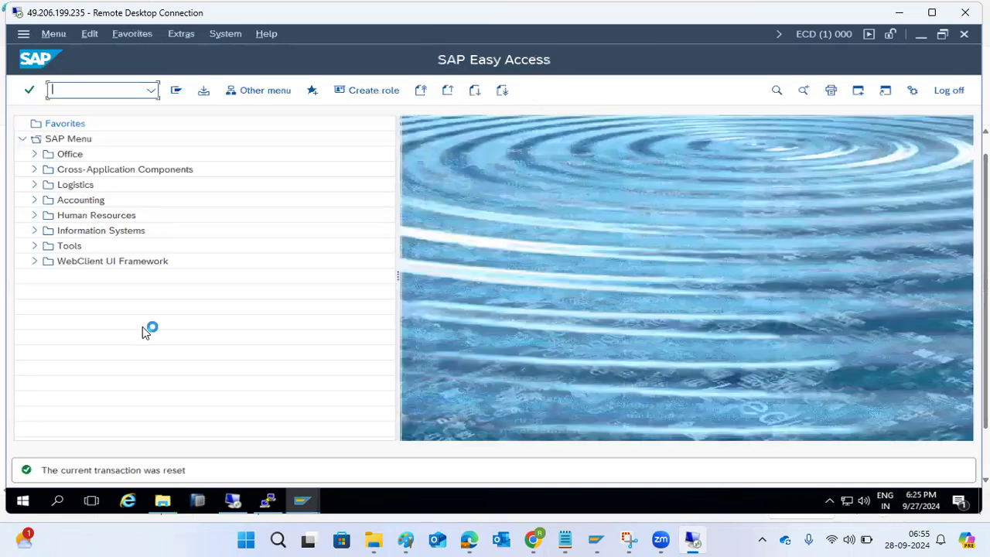
- In File Explorer, go to saploc\NW1\SYS\exe\uc\NTAMD64 on kponline1 and select the sapcar application
{"action": "left_click", "coordinate": [163, 501]}
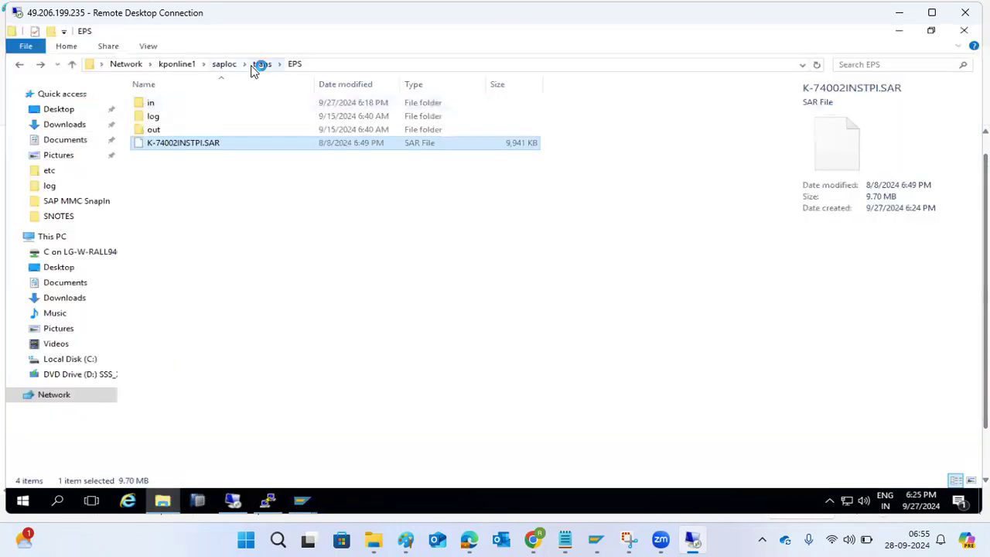
{"action": "left_click", "coordinate": [224, 65]}
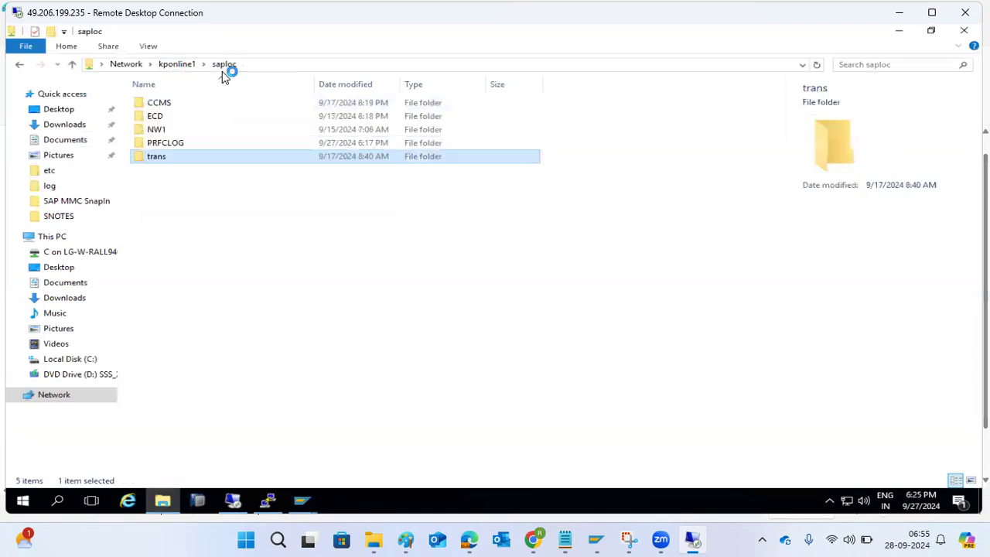
{"action": "double_click", "coordinate": [159, 129]}
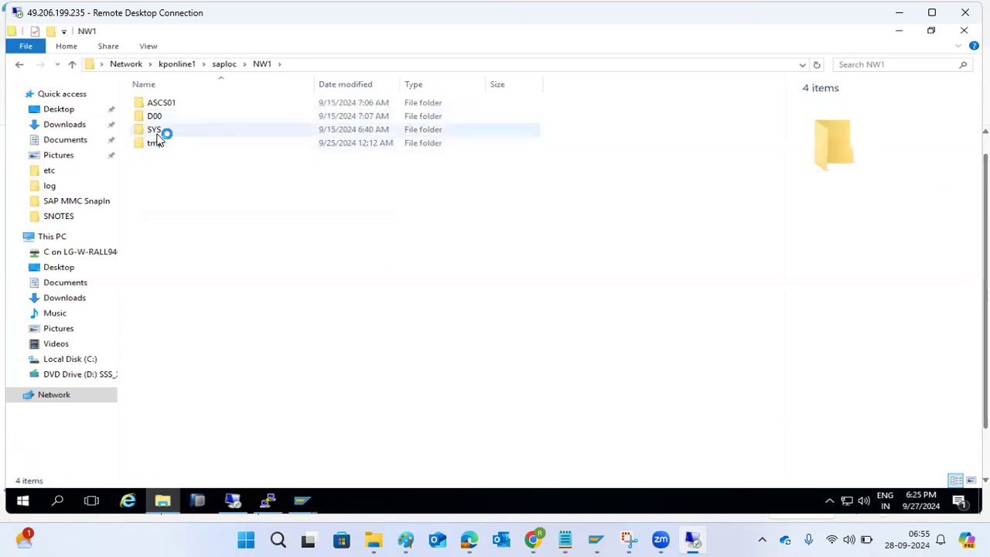
{"action": "double_click", "coordinate": [158, 130]}
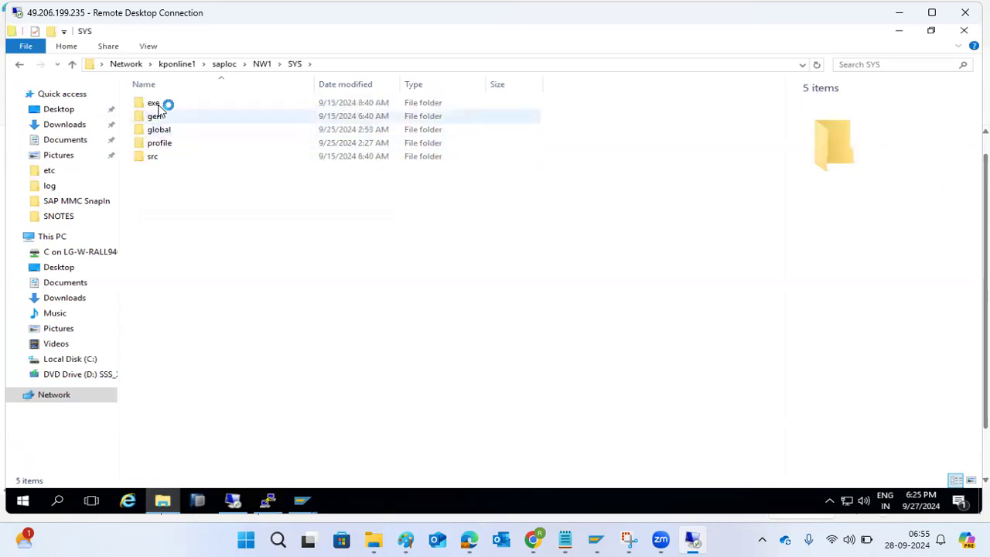
{"action": "left_click", "coordinate": [160, 108]}
{"action": "double_click", "coordinate": [160, 104]}
{"action": "double_click", "coordinate": [160, 103]}
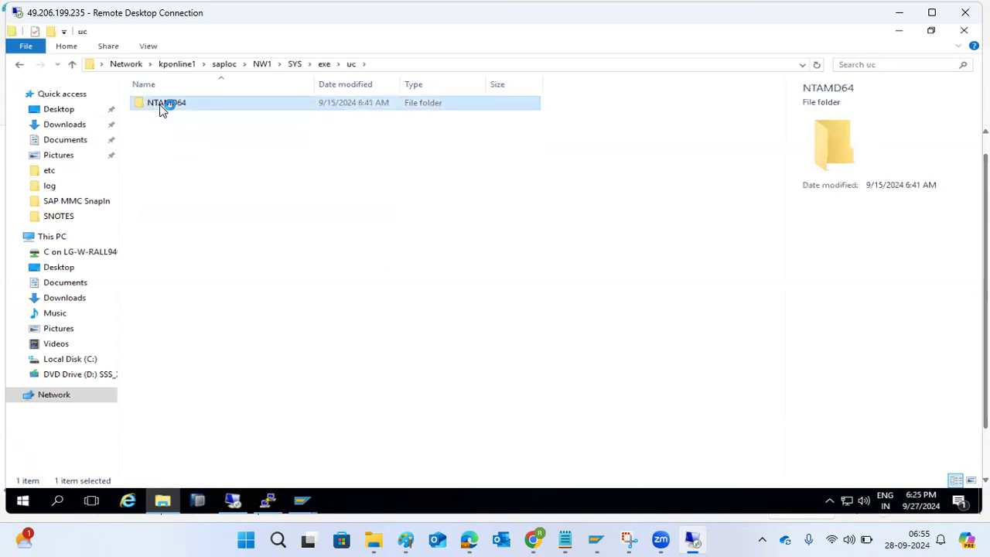
{"action": "double_click", "coordinate": [161, 104]}
{"action": "left_click", "coordinate": [204, 262]}
{"action": "type", "text": "sap"}
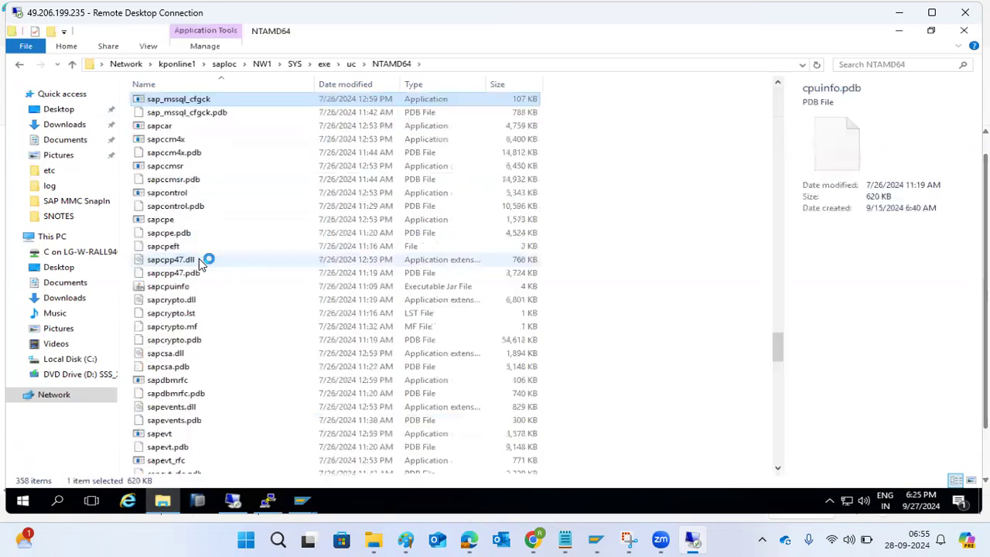
{"action": "left_click", "coordinate": [157, 127]}
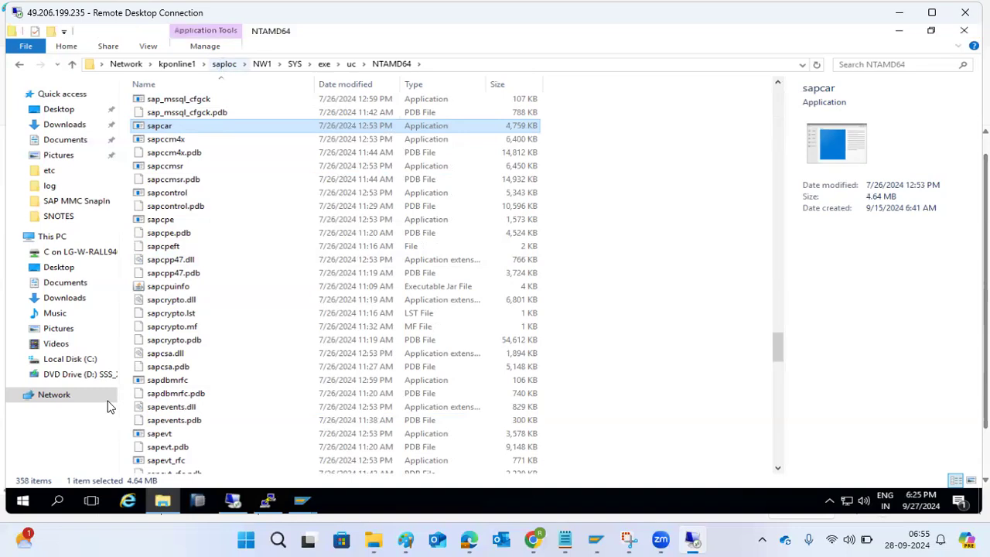
- Open a Remote Desktop connection to kponline1, enter the Administrator account password, and accept the certificate warning
{"action": "left_click", "coordinate": [60, 506]}
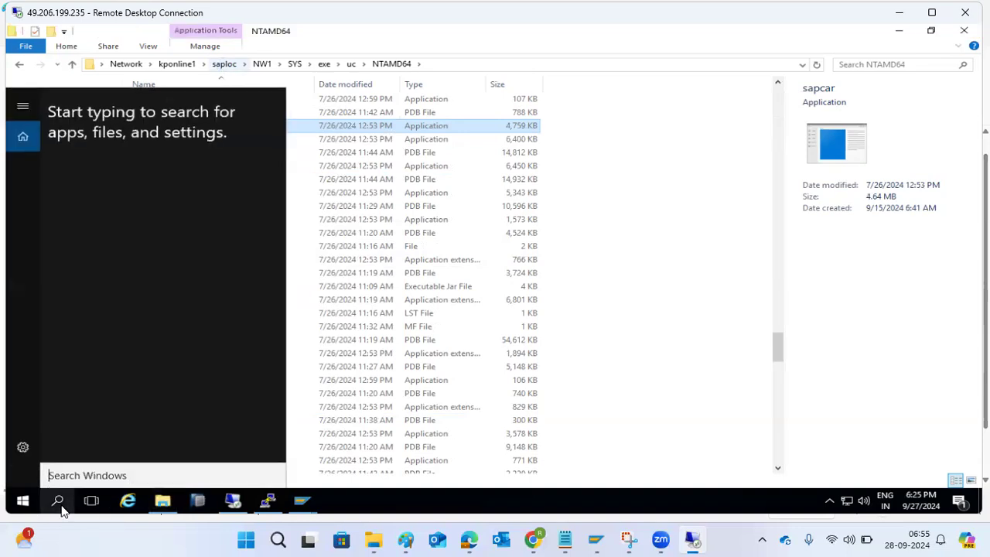
{"action": "type", "text": "mstsc"}
{"action": "key", "text": "Return"}
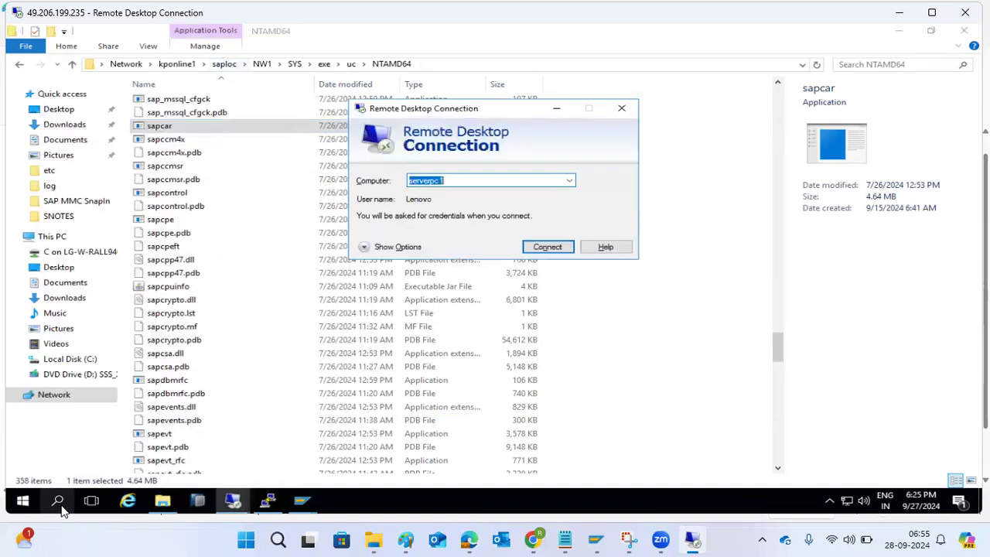
{"action": "left_click", "coordinate": [569, 186]}
{"action": "left_click", "coordinate": [425, 203]}
{"action": "left_click", "coordinate": [541, 249]}
{"action": "type", "text": "•"}
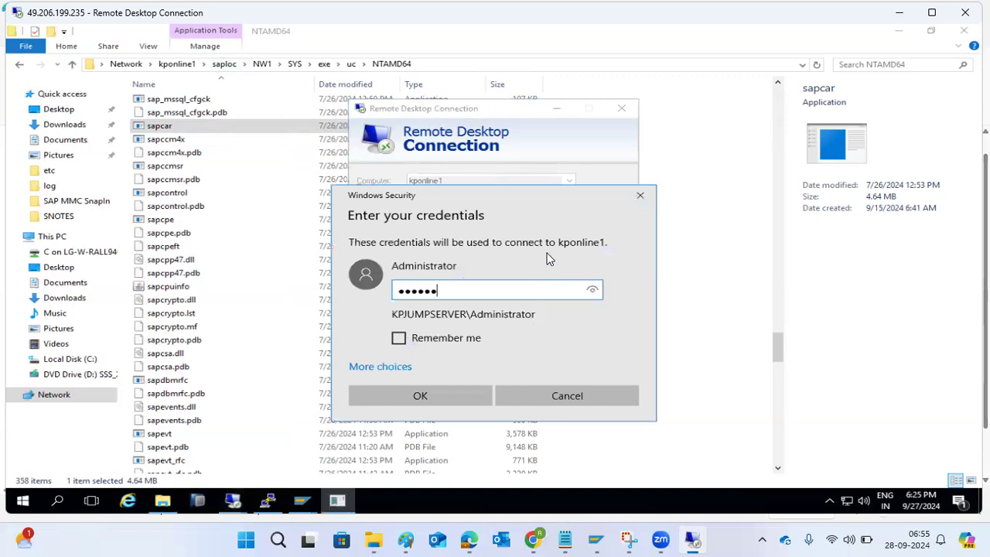
{"action": "type", "text": "•••••••"}
{"action": "key", "text": "Return"}
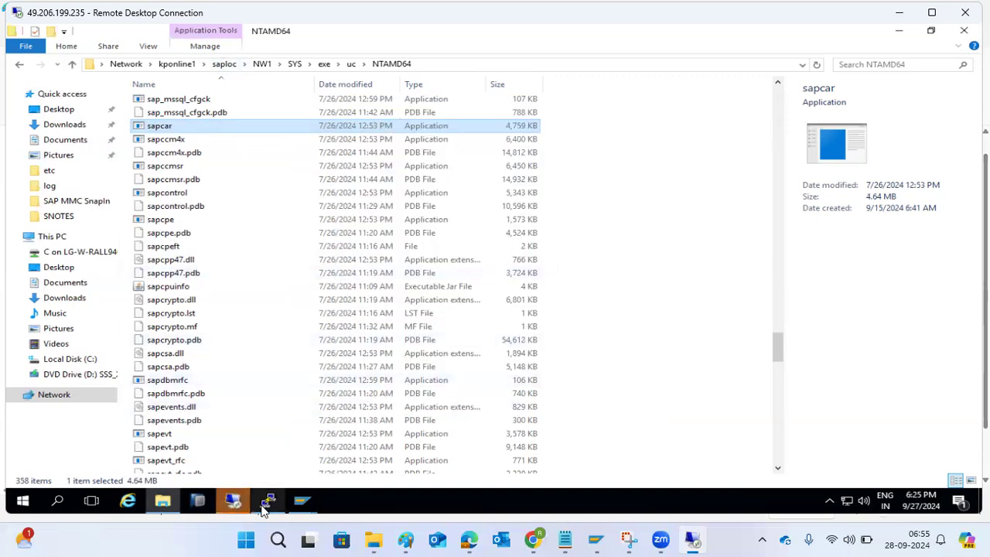
{"action": "left_click", "coordinate": [263, 448]}
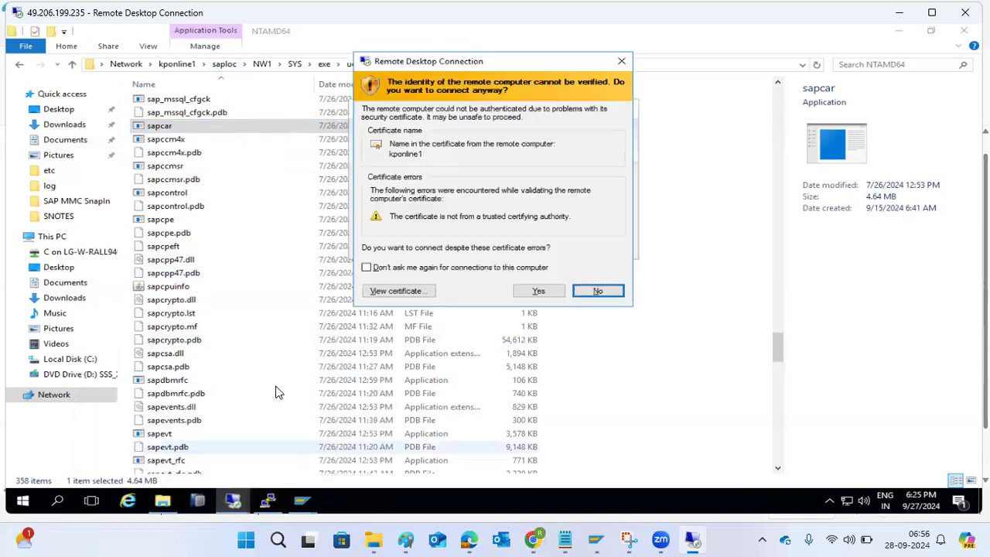
{"action": "left_click", "coordinate": [528, 290]}
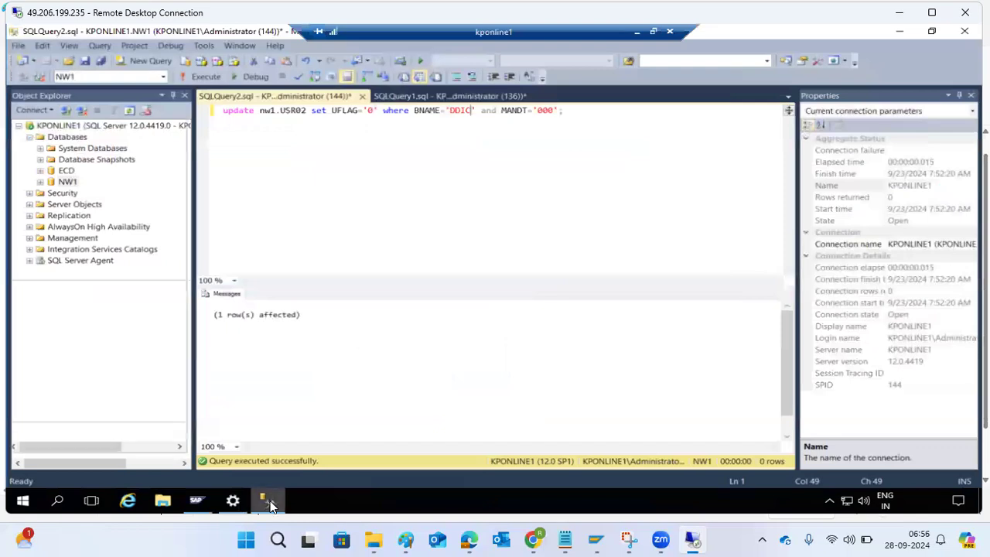
- On kponline1, move the SQL query window out of the way and open E:\usr\sap\trans in File Explorer
{"action": "left_click", "coordinate": [268, 501]}
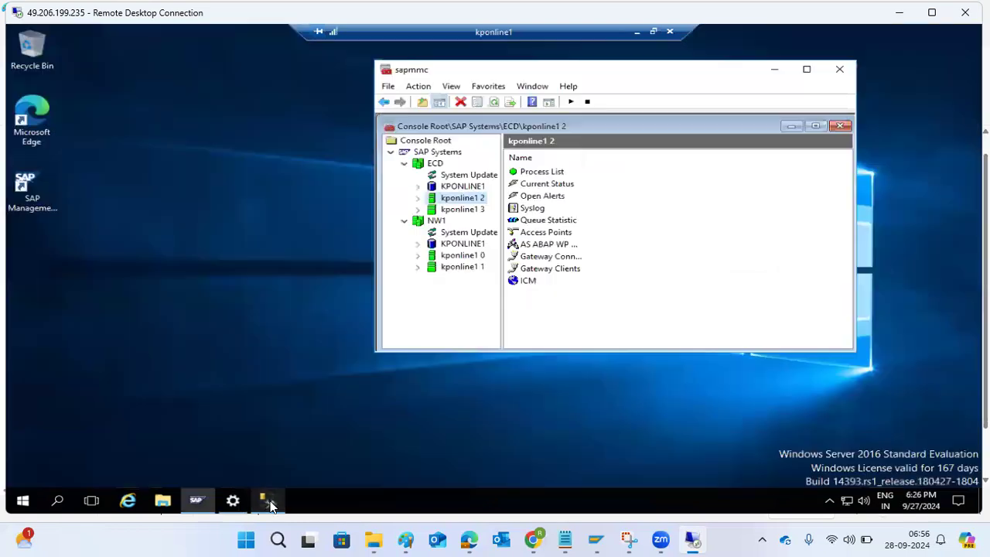
{"action": "left_click", "coordinate": [162, 504]}
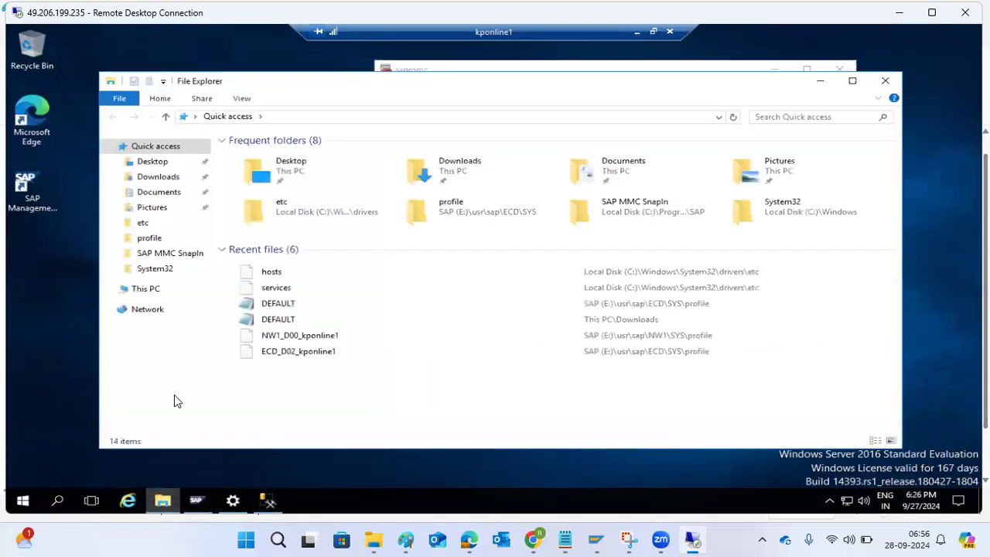
{"action": "left_click", "coordinate": [139, 292]}
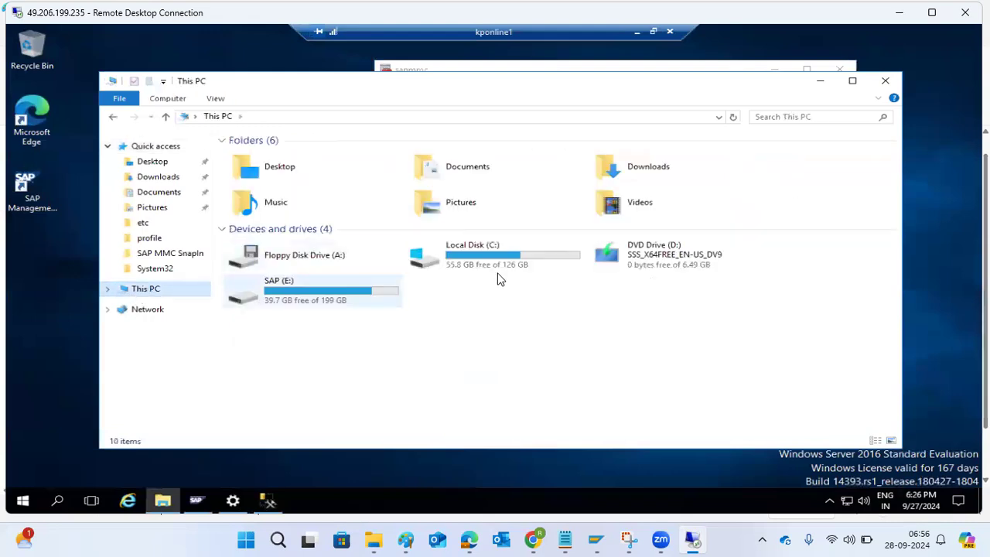
{"action": "double_click", "coordinate": [308, 304]}
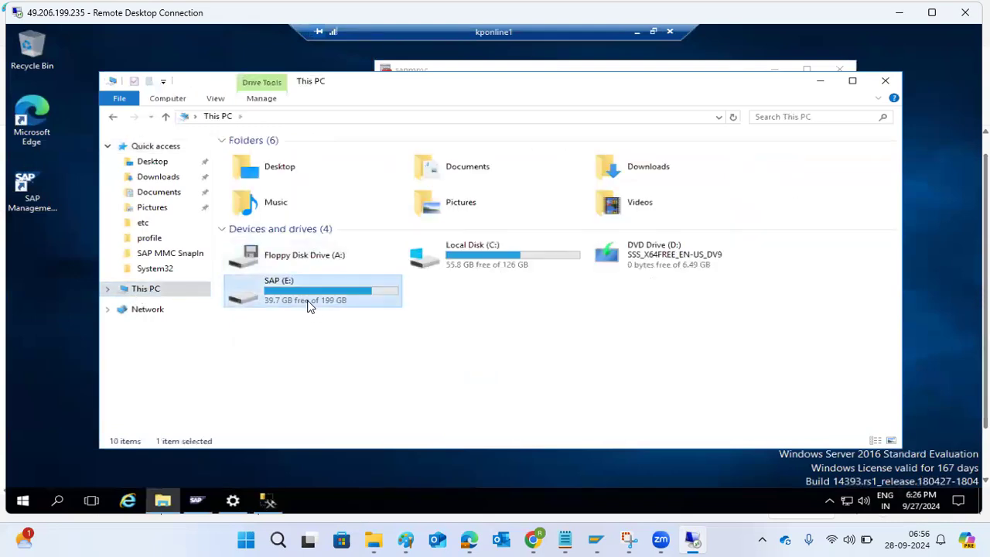
{"action": "left_click", "coordinate": [250, 304]}
{"action": "double_click", "coordinate": [249, 303]}
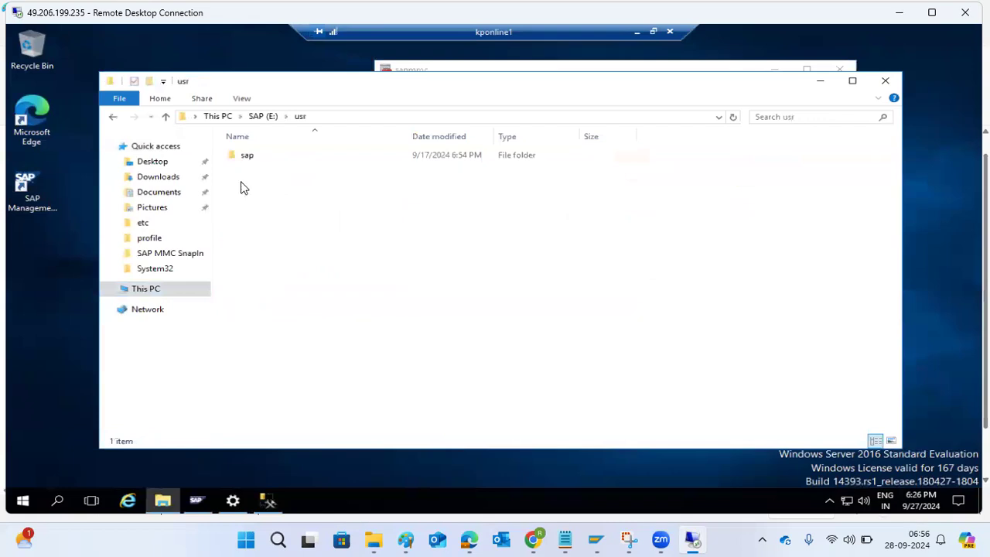
{"action": "double_click", "coordinate": [247, 156]}
{"action": "left_click", "coordinate": [266, 208]}
{"action": "double_click", "coordinate": [265, 208]}
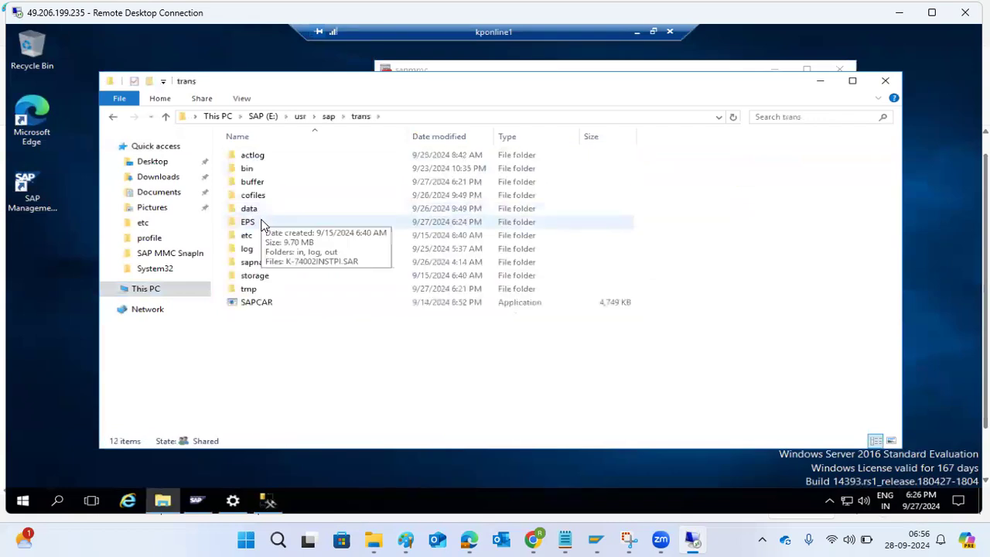
- Copy the SAPCAR application from the trans folder into its EPS subfolder
{"action": "left_click", "coordinate": [257, 304]}
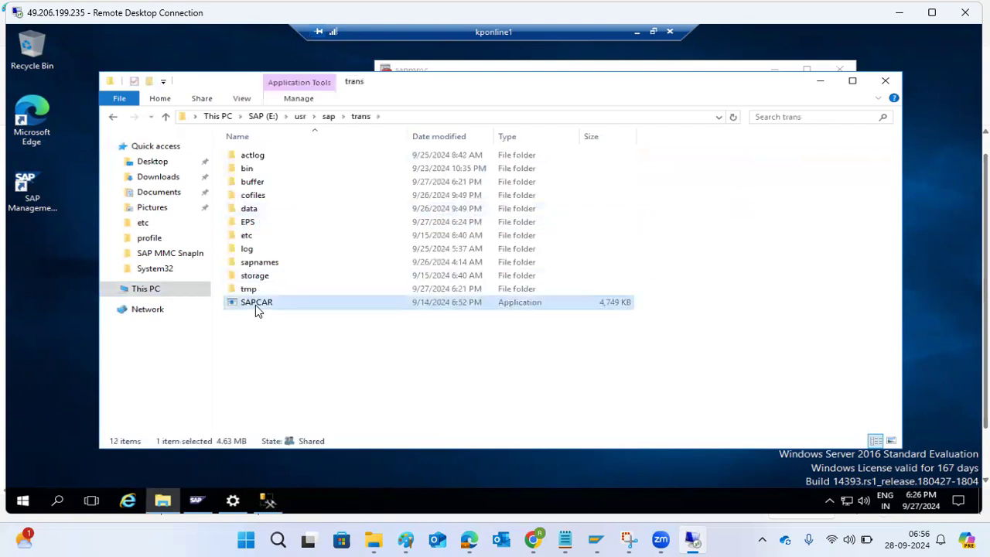
{"action": "left_click", "coordinate": [252, 222]}
{"action": "double_click", "coordinate": [252, 223]}
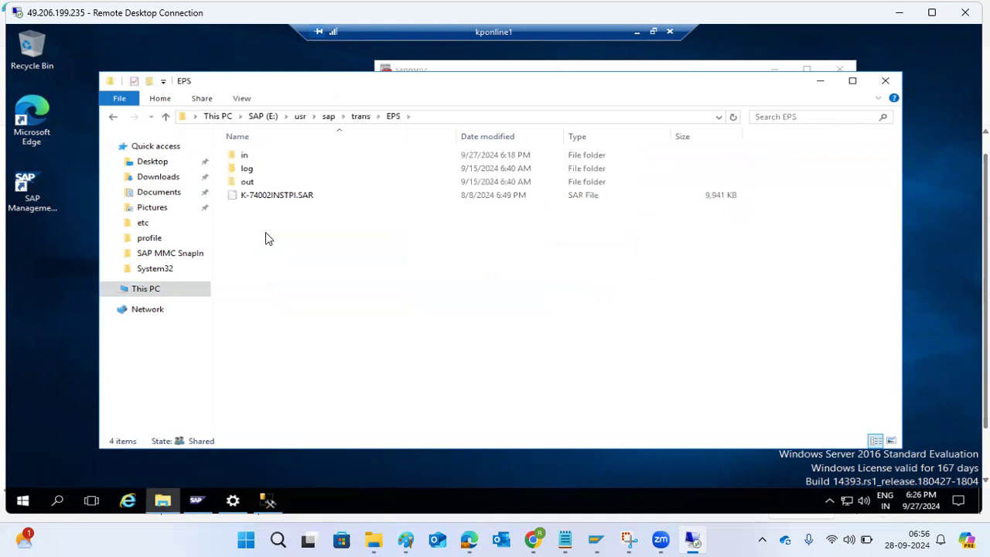
{"action": "key", "text": "ctrl+v"}
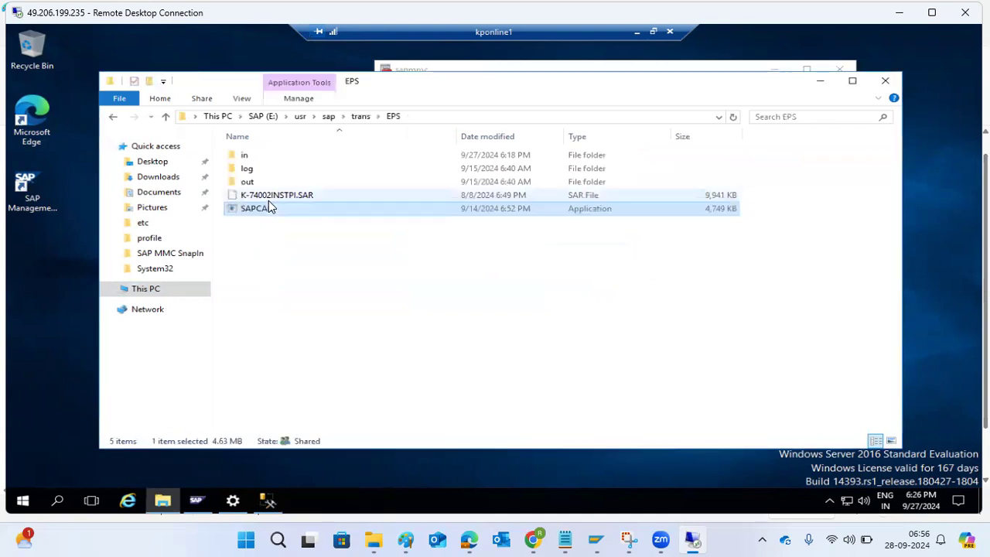
- Extract the SAR archive from a command prompt in the EPS folder with SAPCAR -xvf K*.SAR
{"action": "left_click", "coordinate": [459, 117]}
{"action": "type", "text": "cmd"}
{"action": "key", "text": "Return"}
{"action": "type", "text": "SAPCAR -xvf"}
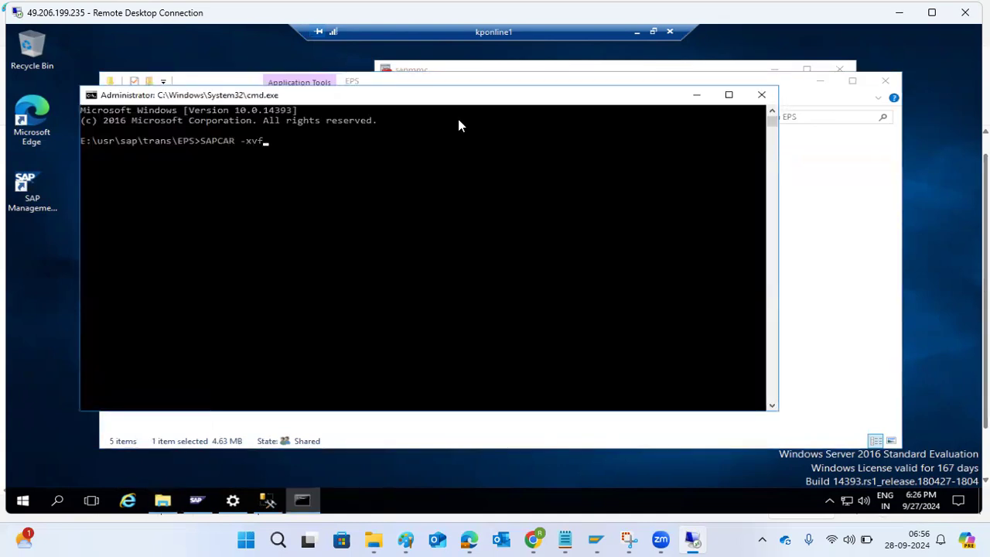
{"action": "type", "text": " K*.SAR"}
{"action": "key", "text": "Return"}
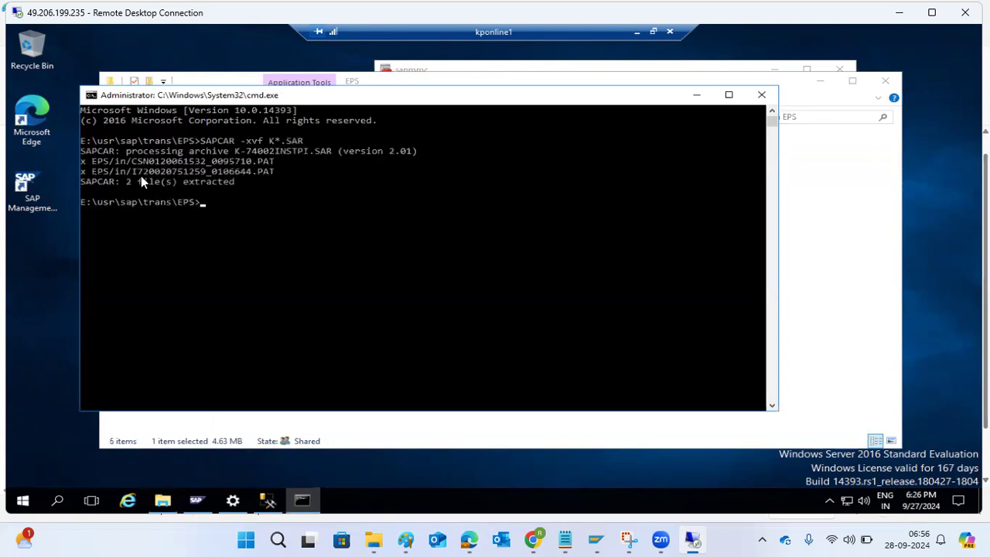
- Return to the ECD session in SAP GUI, dismiss the RFC error, and start the Support Package Manager with /nspam
{"action": "left_click", "coordinate": [636, 32]}
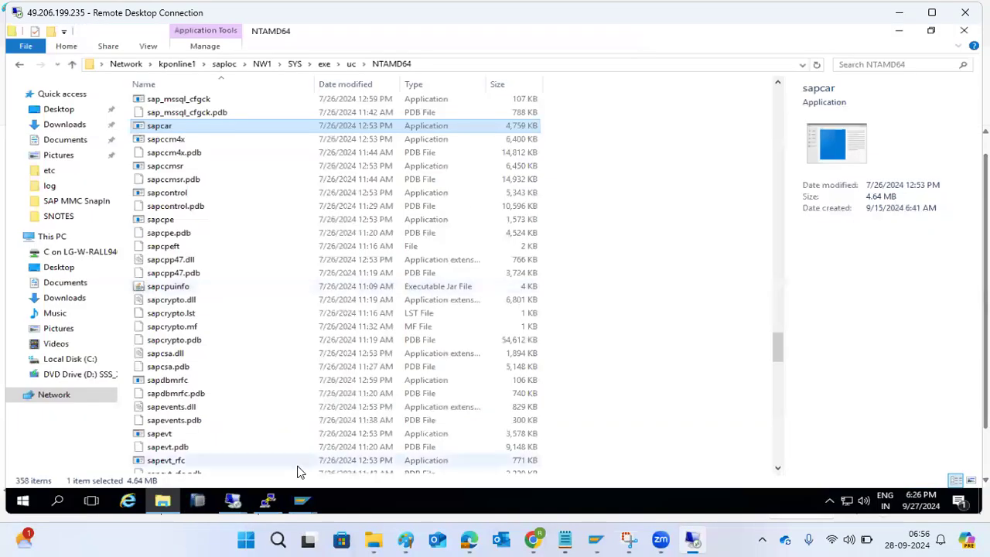
{"action": "mouse_move", "coordinate": [297, 503]}
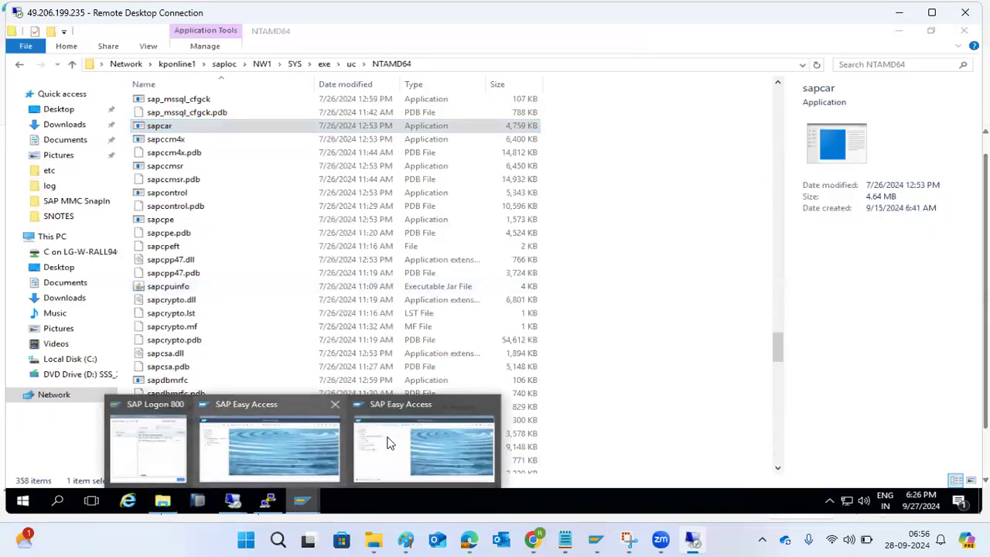
{"action": "left_click", "coordinate": [389, 442]}
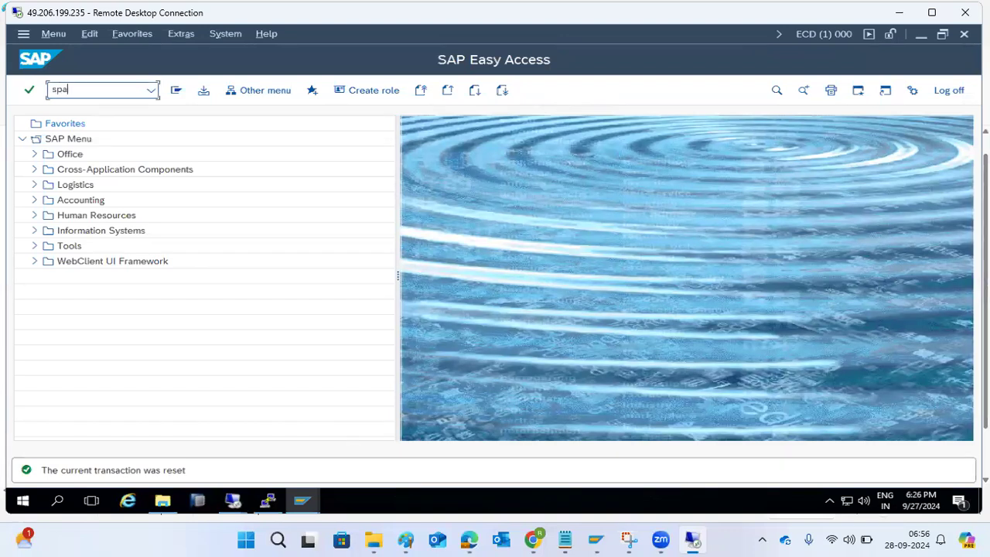
{"action": "type", "text": "spa"}
{"action": "key", "text": "Return"}
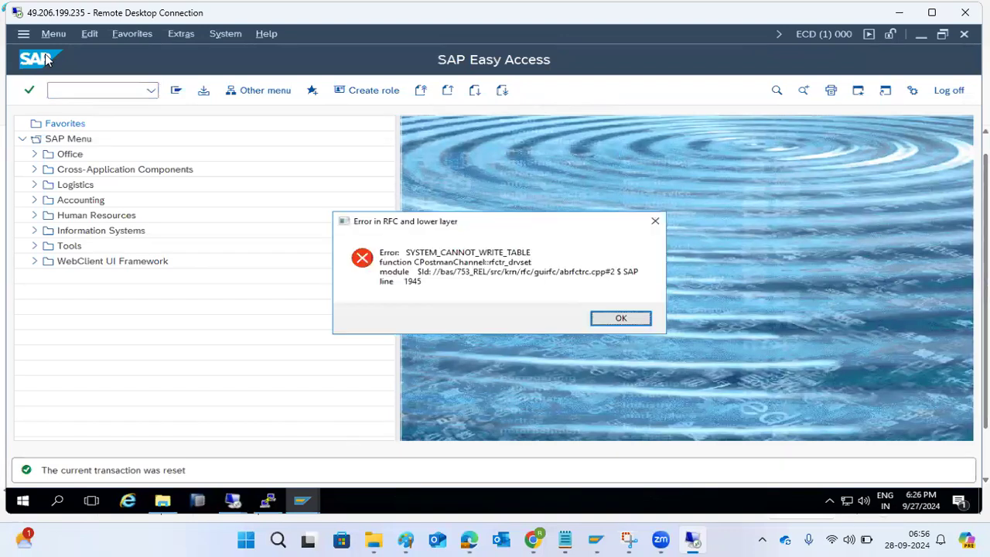
{"action": "left_click", "coordinate": [612, 321]}
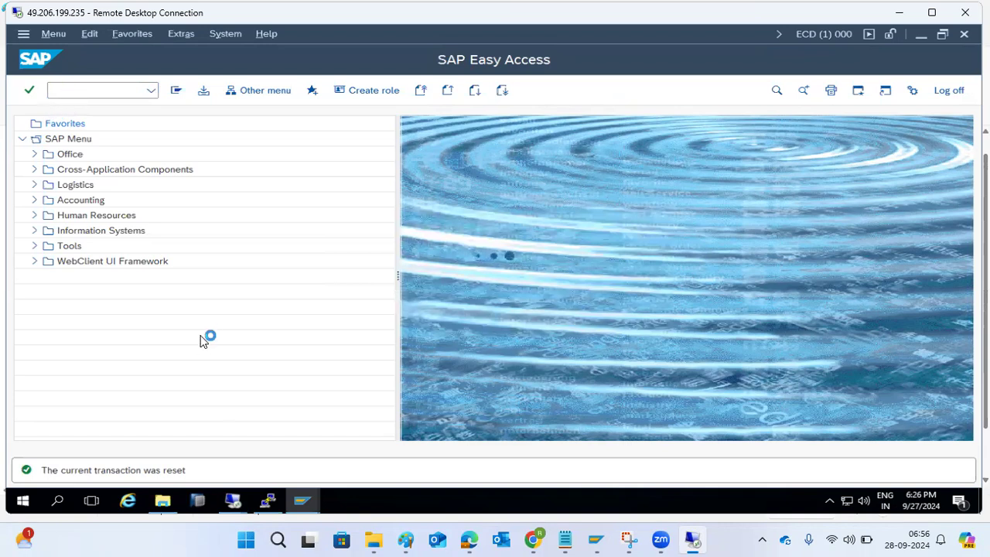
{"action": "left_click", "coordinate": [307, 494]}
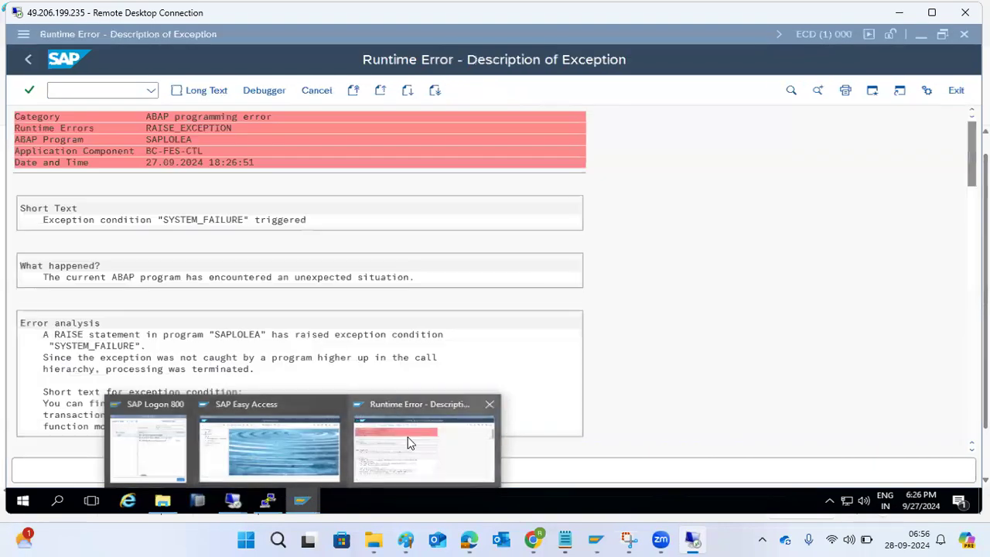
{"action": "left_click", "coordinate": [408, 442]}
{"action": "type", "text": "/nspam"}
{"action": "key", "text": "Return"}
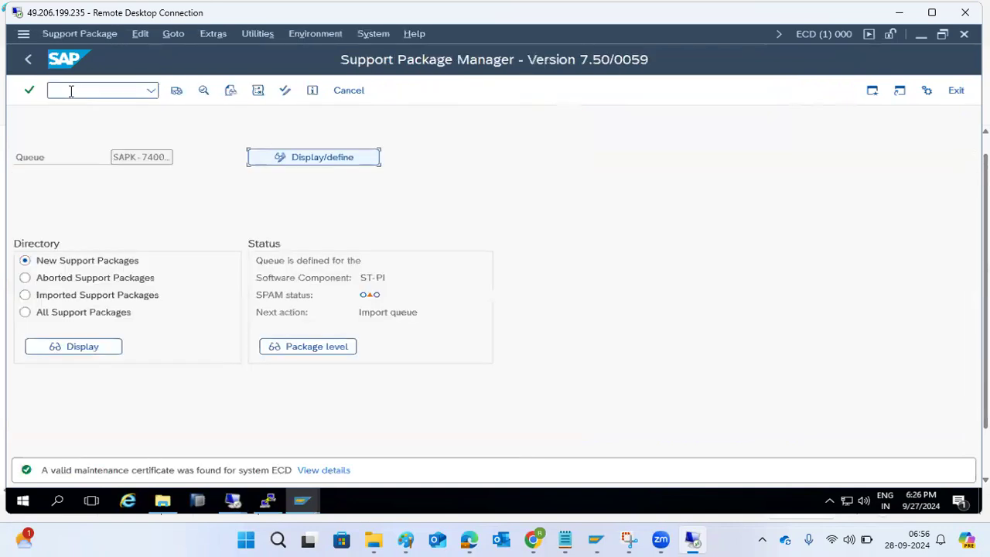
- Try to load the packages from the application server's EPS inbox, and close the information dialog
{"action": "left_click", "coordinate": [73, 34]}
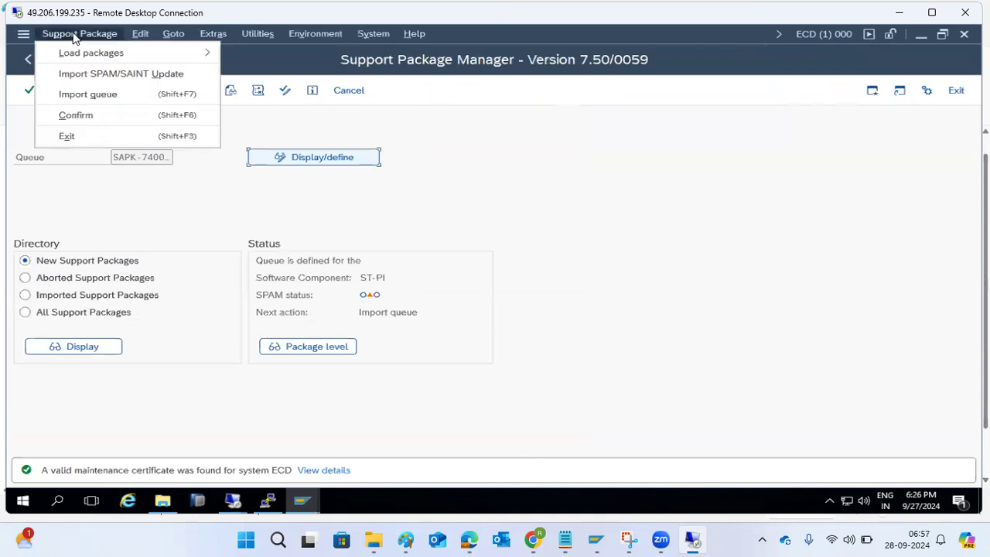
{"action": "mouse_move", "coordinate": [188, 57]}
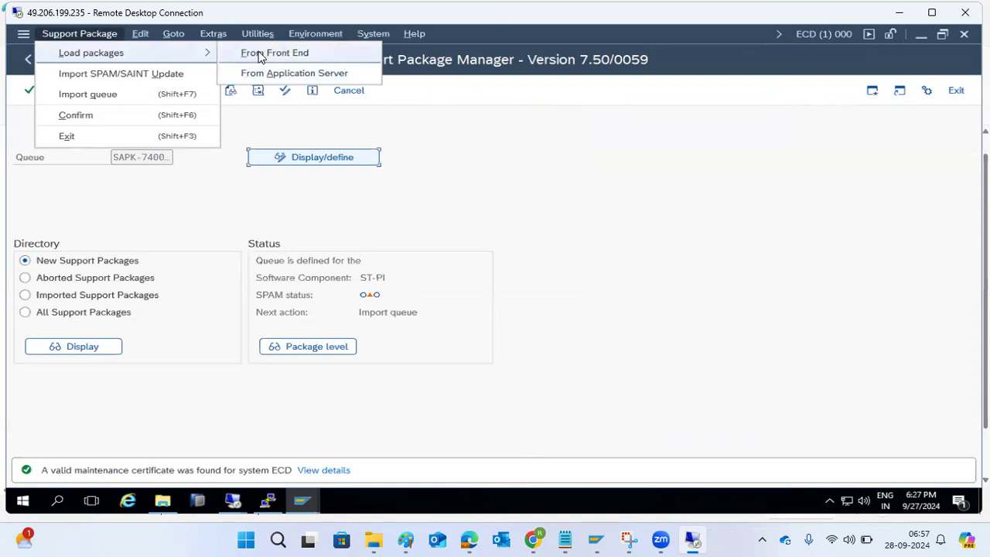
{"action": "left_click", "coordinate": [267, 73]}
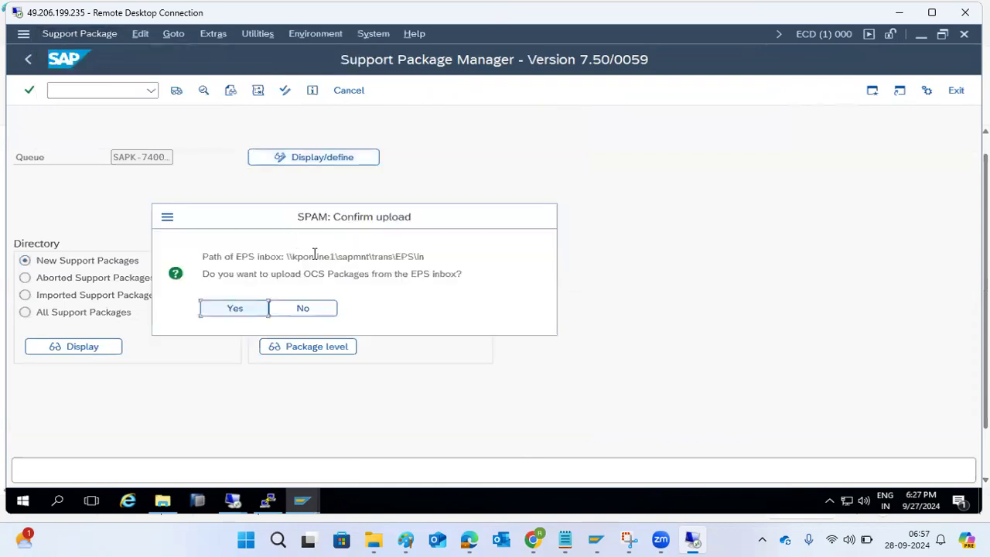
{"action": "left_click_drag", "start_coordinate": [342, 256], "coordinate": [427, 257]}
{"action": "left_click", "coordinate": [243, 310]}
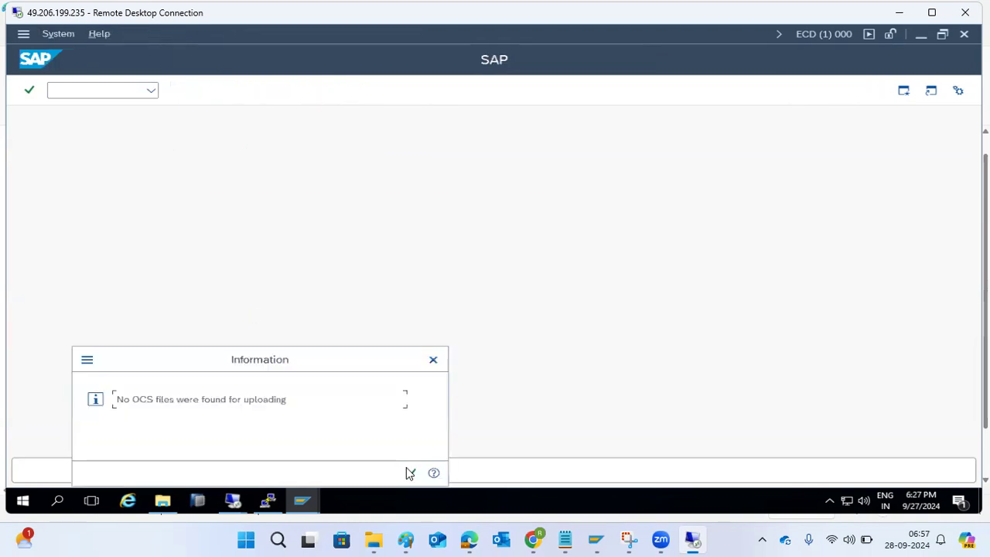
{"action": "left_click", "coordinate": [410, 473]}
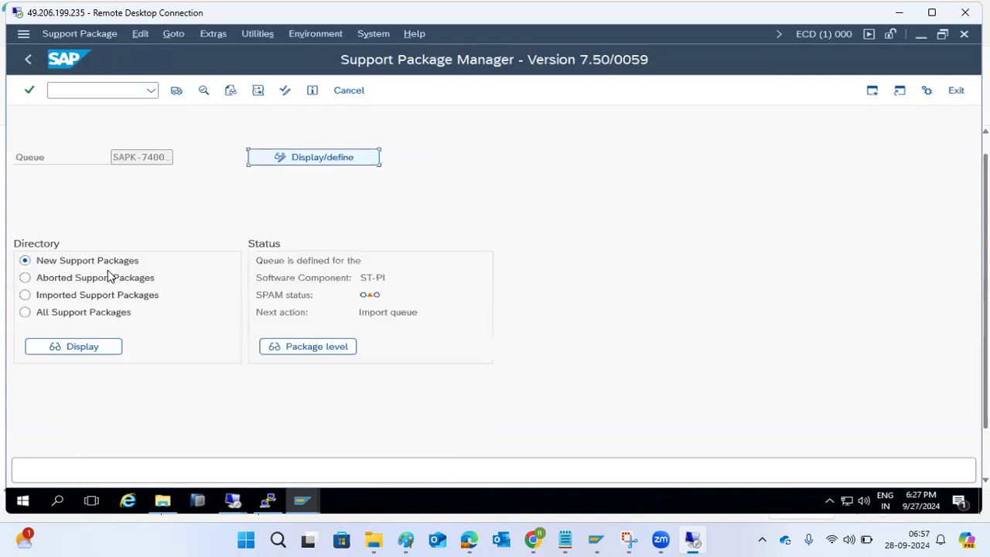
- Switch back to the kponline1 remote session and open the extracted EPS\in folder inside trans\EPS
{"action": "mouse_move", "coordinate": [231, 501]}
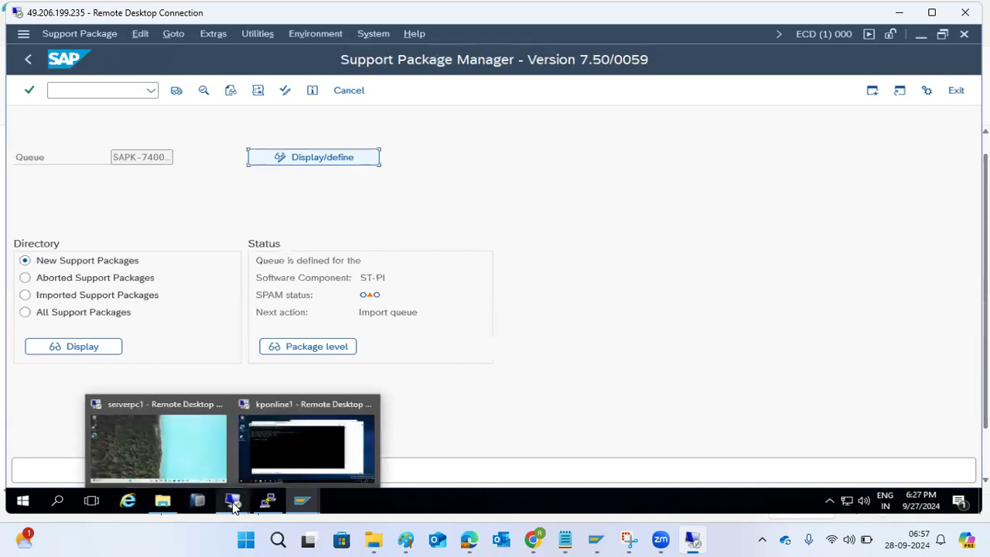
{"action": "left_click", "coordinate": [258, 455]}
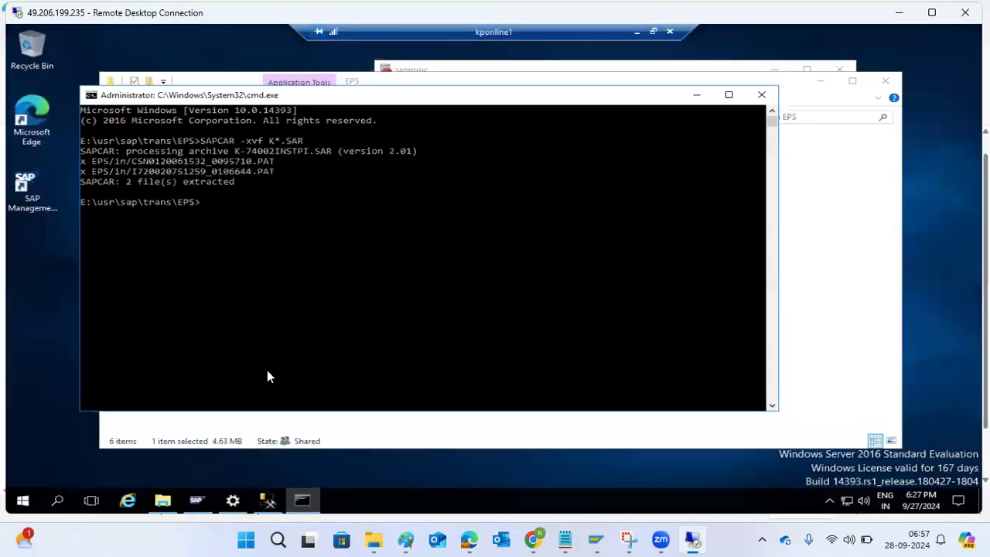
{"action": "left_click", "coordinate": [835, 283]}
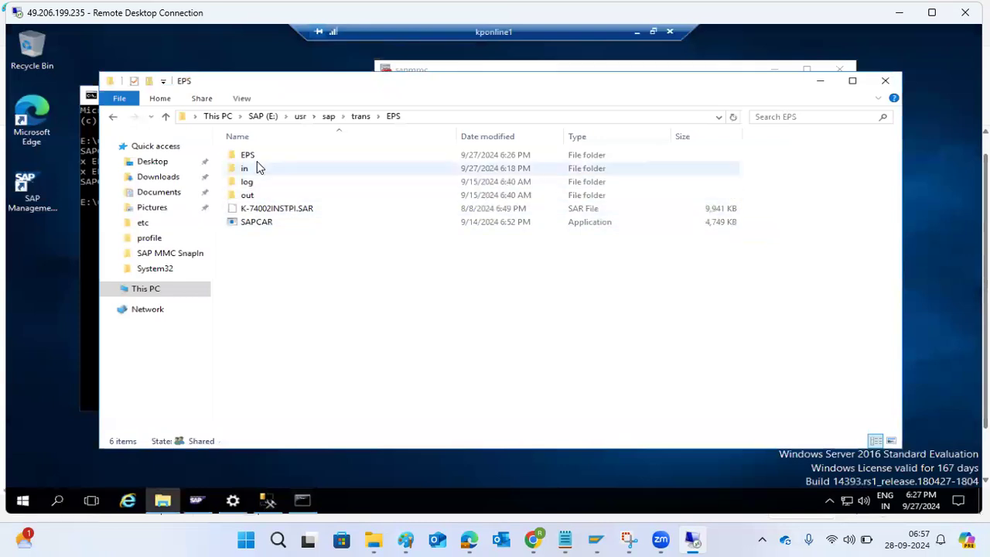
{"action": "double_click", "coordinate": [255, 157]}
{"action": "double_click", "coordinate": [253, 158]}
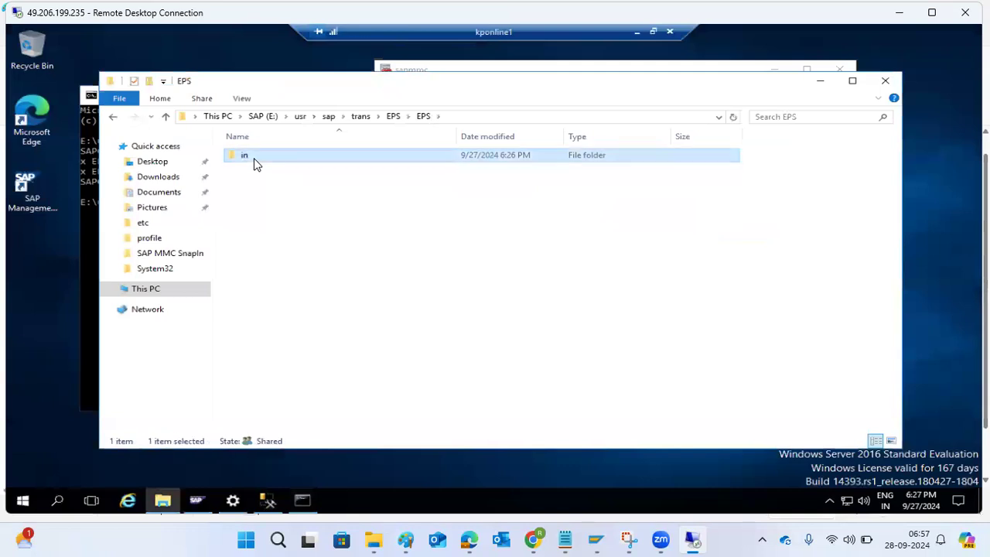
- Copy the two extracted PAT files from EPS\EPS\in into the trans\EPS\in folder
{"action": "left_click", "coordinate": [274, 169]}
{"action": "left_click_drag", "start_coordinate": [275, 170], "coordinate": [272, 159]}
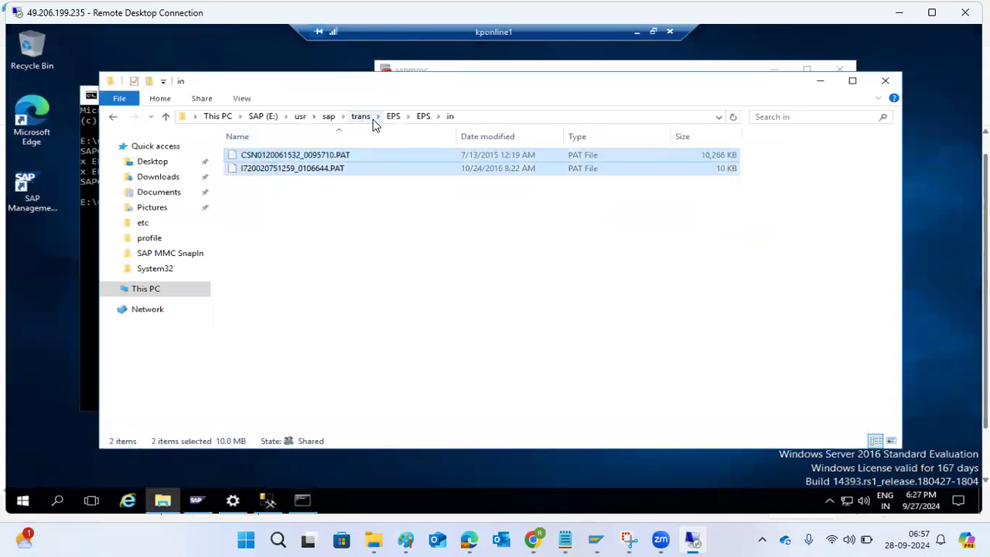
{"action": "left_click", "coordinate": [393, 117]}
{"action": "double_click", "coordinate": [263, 171]}
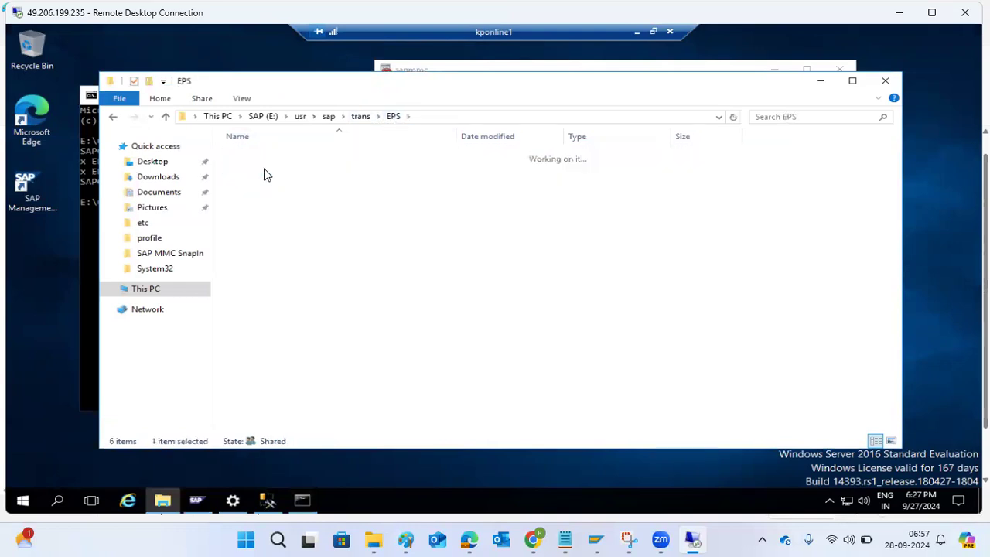
{"action": "key", "text": "ctrl+v"}
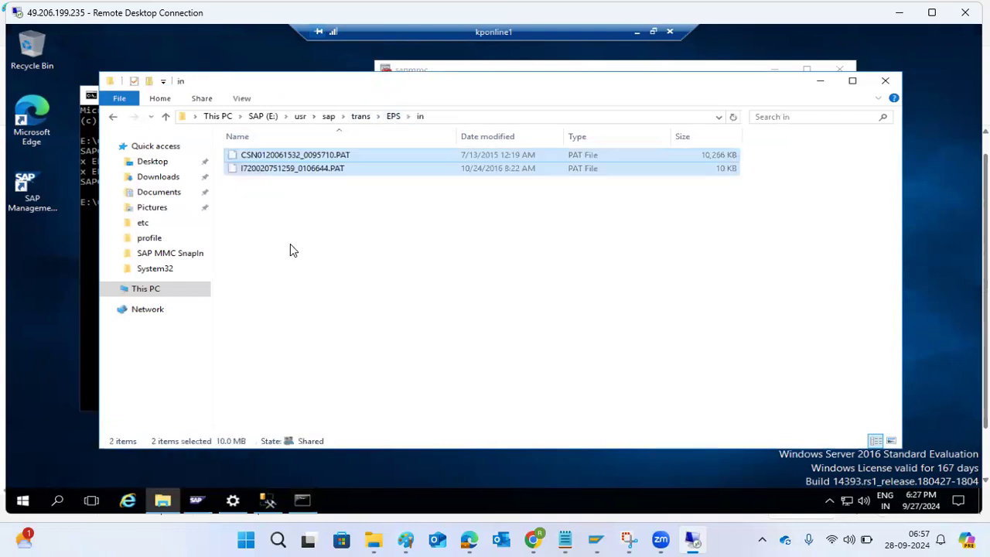
- Leave the kponline1 remote session and bring the ECD Support Package Manager window in SAP GUI back to the front
{"action": "left_click", "coordinate": [639, 33]}
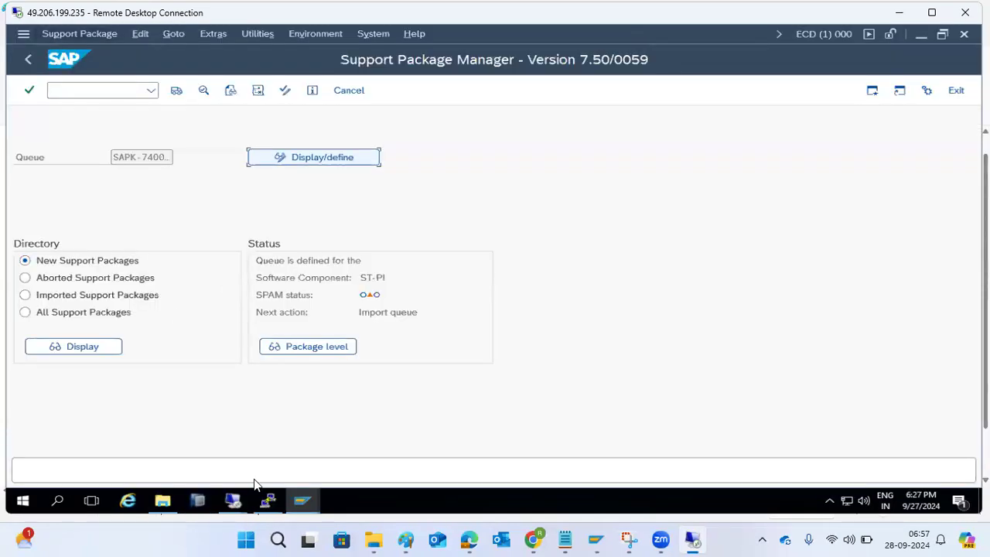
{"action": "right_click", "coordinate": [374, 504]}
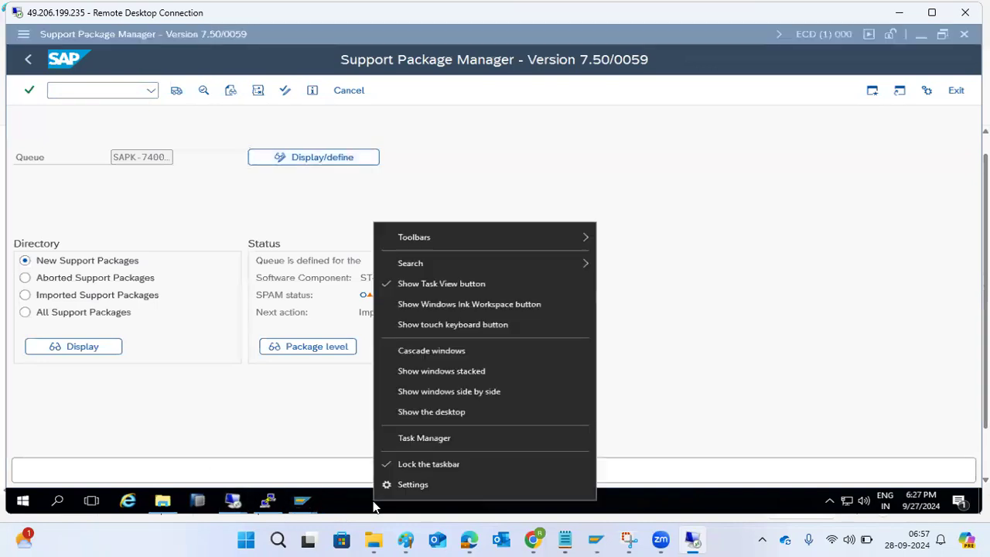
{"action": "left_click", "coordinate": [400, 413]}
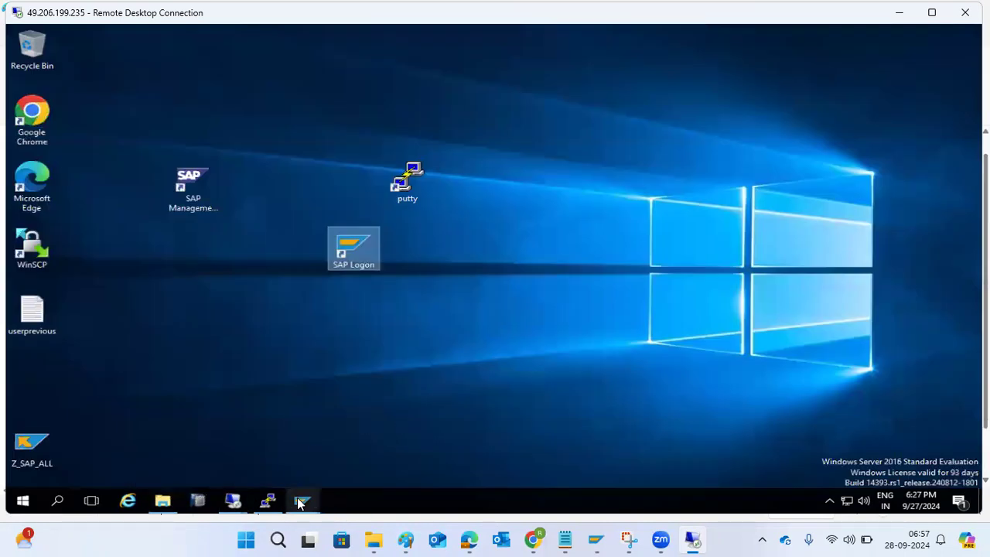
{"action": "mouse_move", "coordinate": [302, 496]}
{"action": "left_click", "coordinate": [410, 441]}
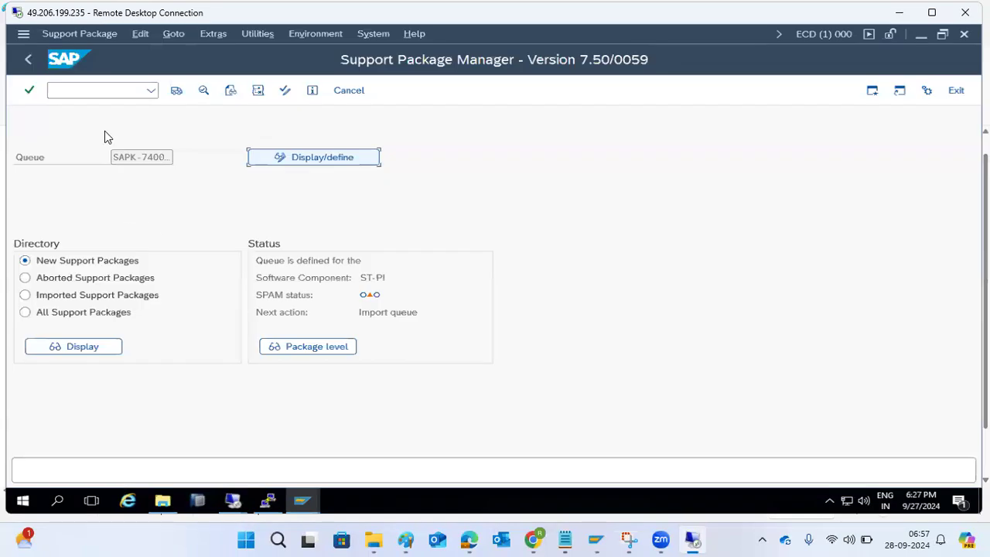
- Load the support packages from the application server, check the upload results, and return to the Support Package Manager's initial screen
{"action": "left_click", "coordinate": [64, 35]}
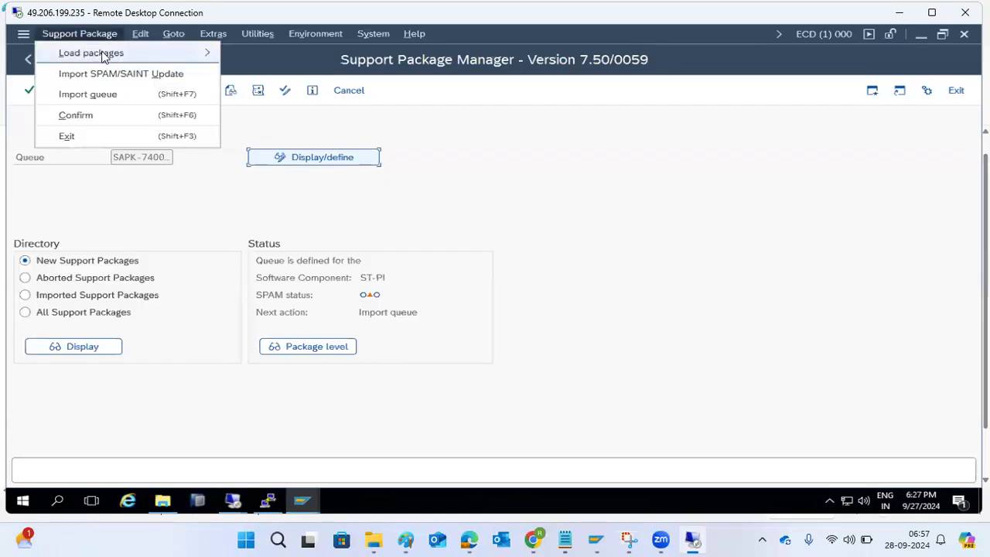
{"action": "mouse_move", "coordinate": [210, 54]}
{"action": "left_click", "coordinate": [265, 73]}
{"action": "left_click", "coordinate": [259, 309]}
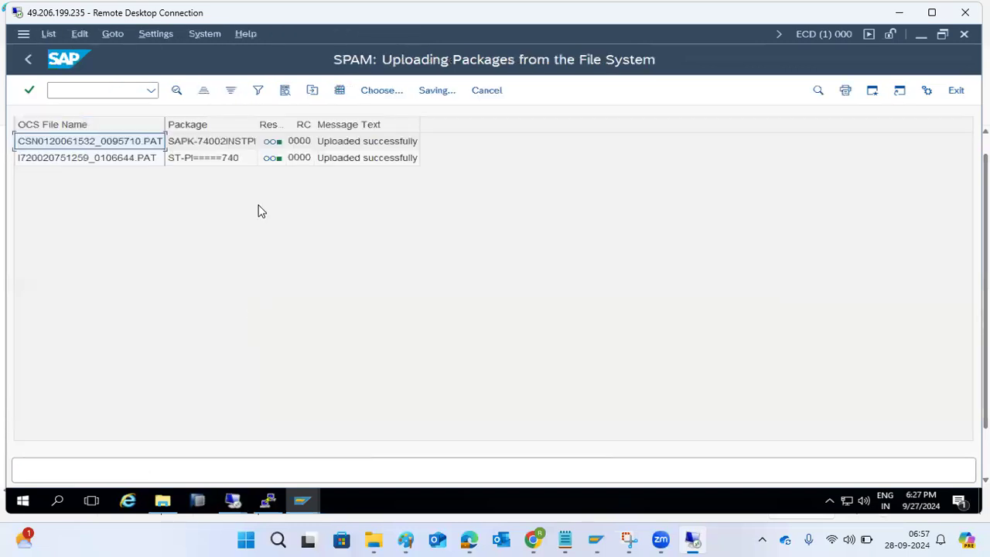
{"action": "left_click", "coordinate": [353, 159]}
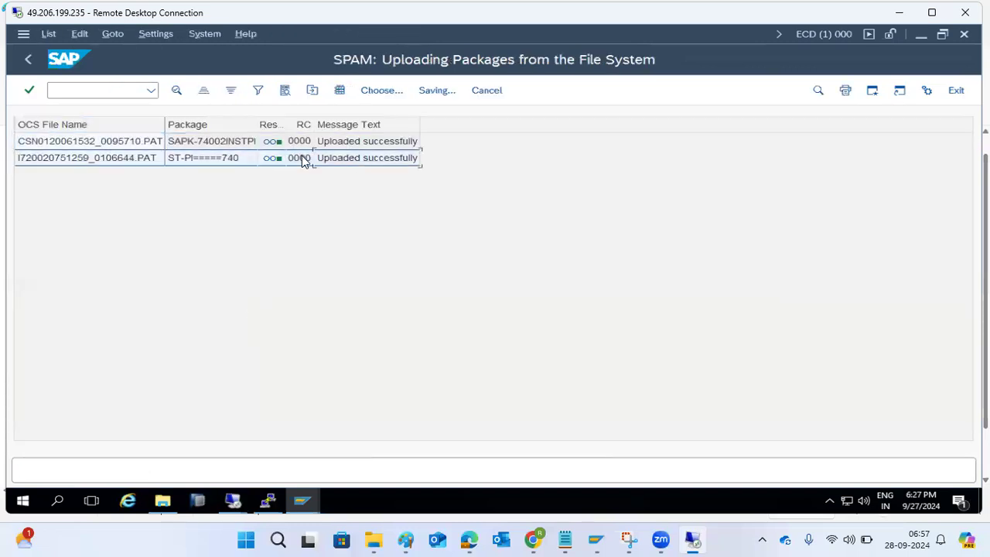
{"action": "left_click", "coordinate": [25, 62]}
- Look over the package loading options and display the queue defined for ST-PI
{"action": "left_click", "coordinate": [77, 33]}
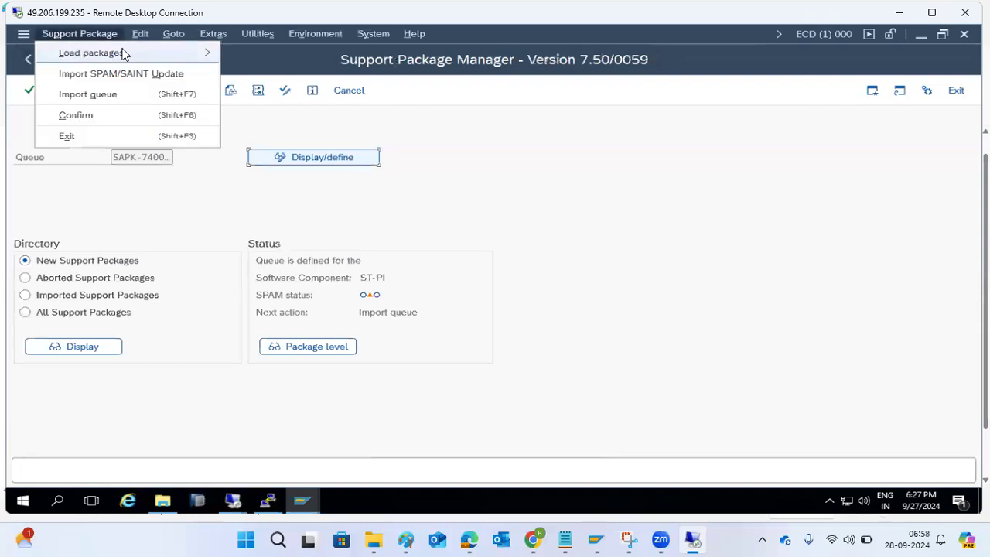
{"action": "mouse_move", "coordinate": [143, 51]}
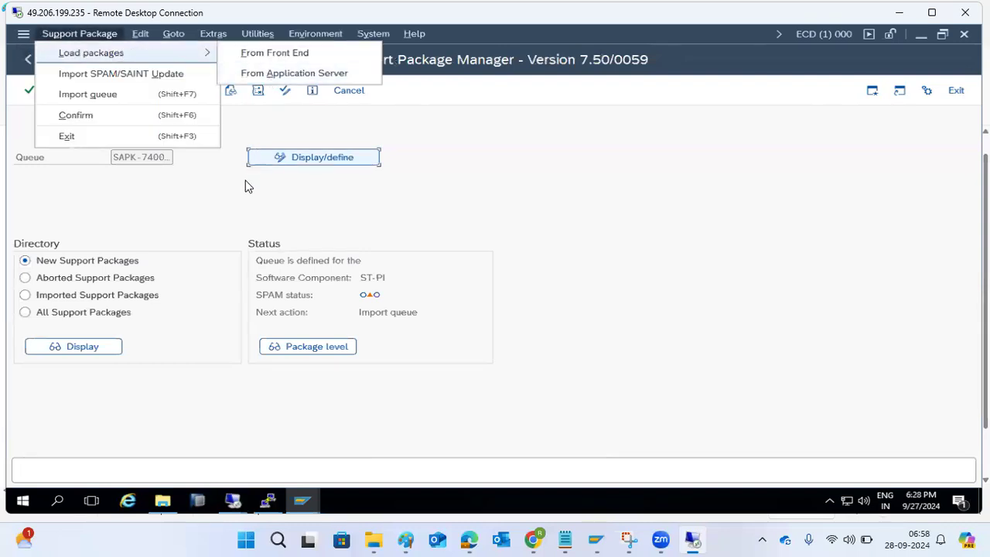
{"action": "left_click", "coordinate": [243, 204]}
{"action": "left_click", "coordinate": [294, 158]}
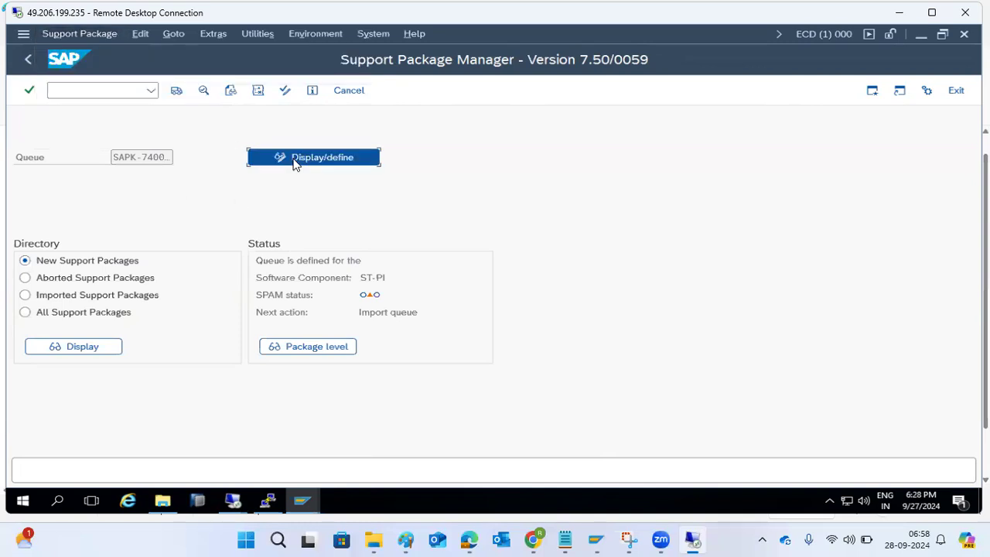
{"action": "left_click", "coordinate": [96, 230]}
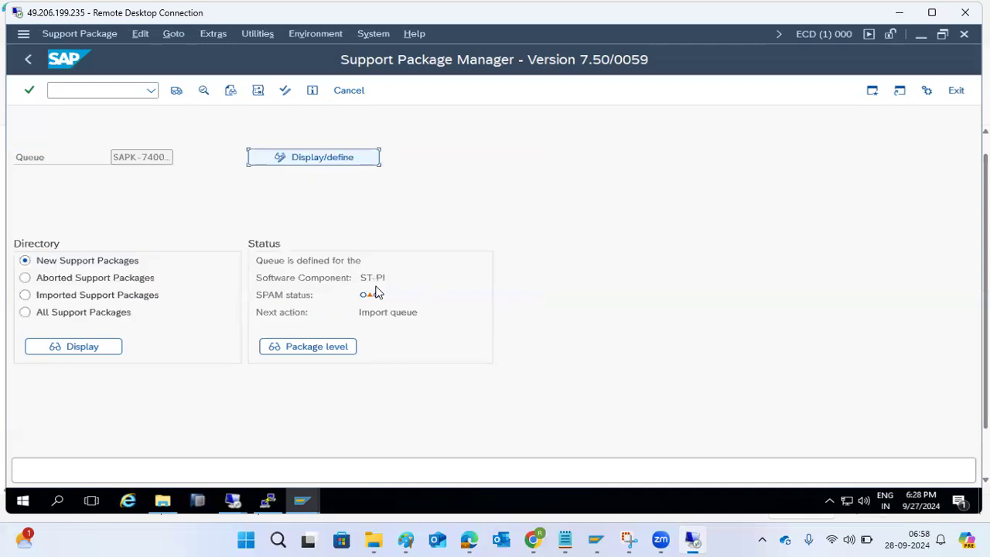
- Start importing queue SAPK-74002INSTPI with the Import 1 start option set to Continue in background immediately
{"action": "left_click", "coordinate": [176, 91]}
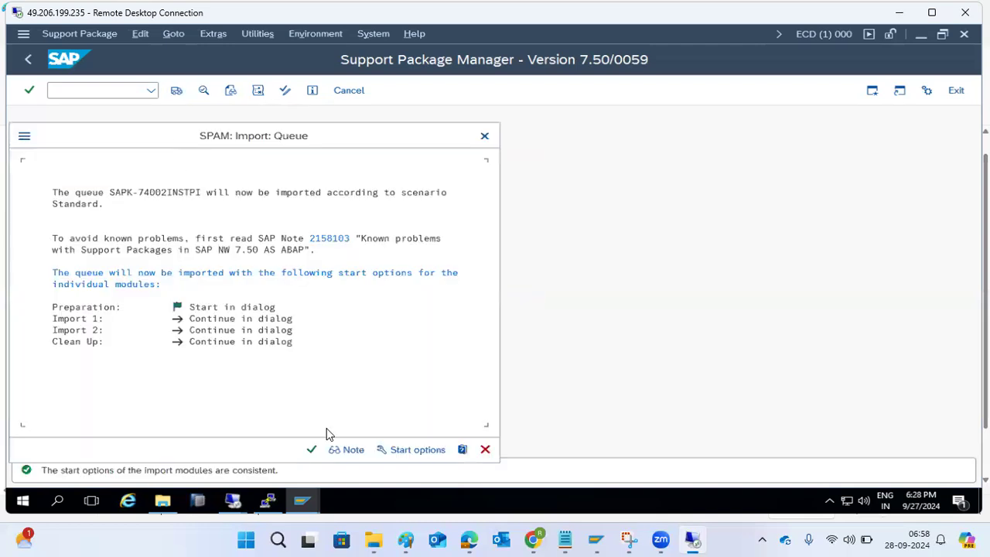
{"action": "left_click", "coordinate": [416, 450]}
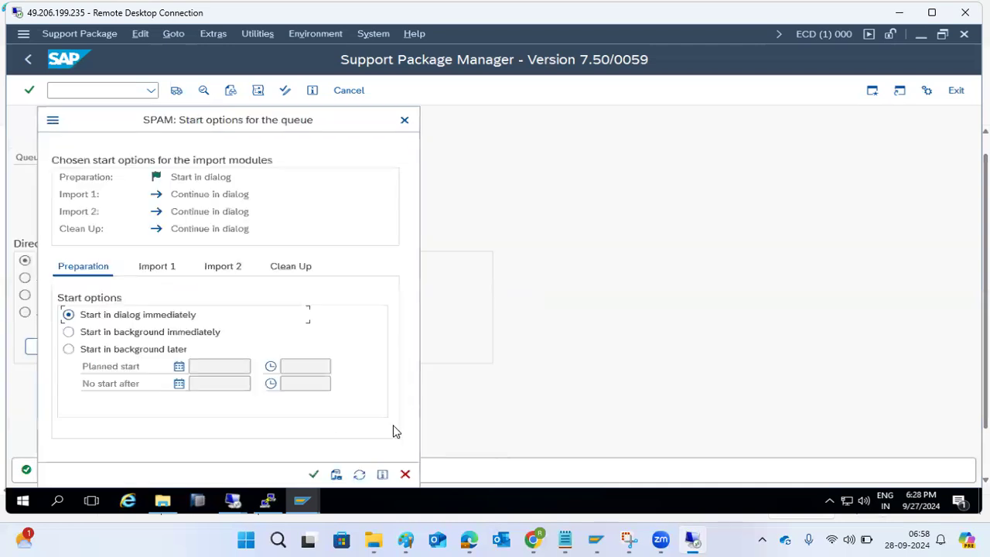
{"action": "left_click", "coordinate": [158, 270]}
{"action": "left_click", "coordinate": [106, 332]}
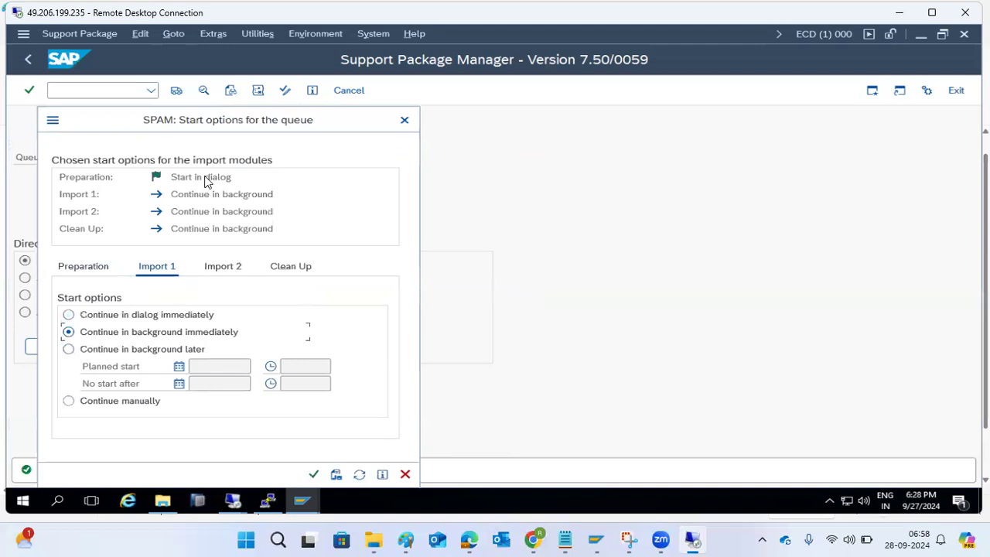
{"action": "left_click", "coordinate": [314, 474]}
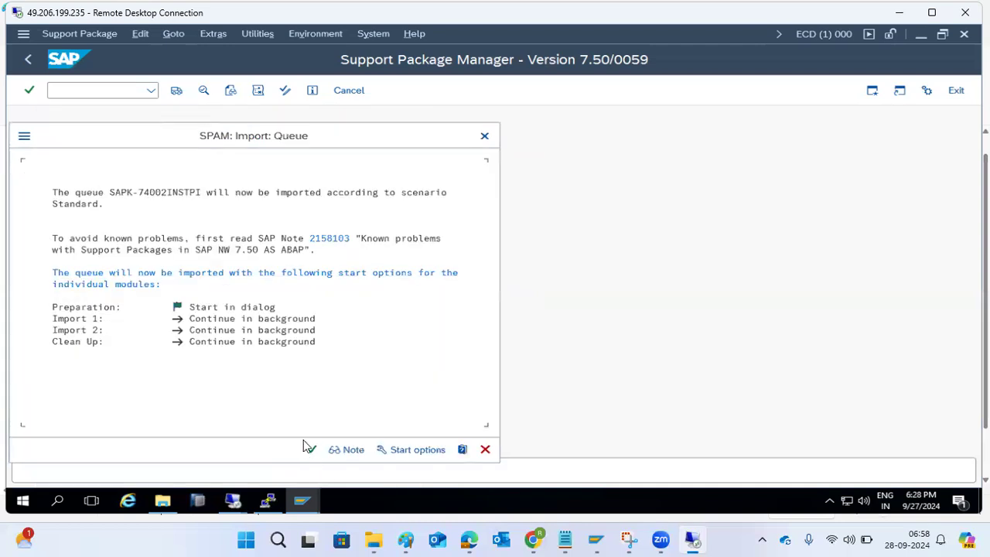
{"action": "left_click", "coordinate": [309, 448]}
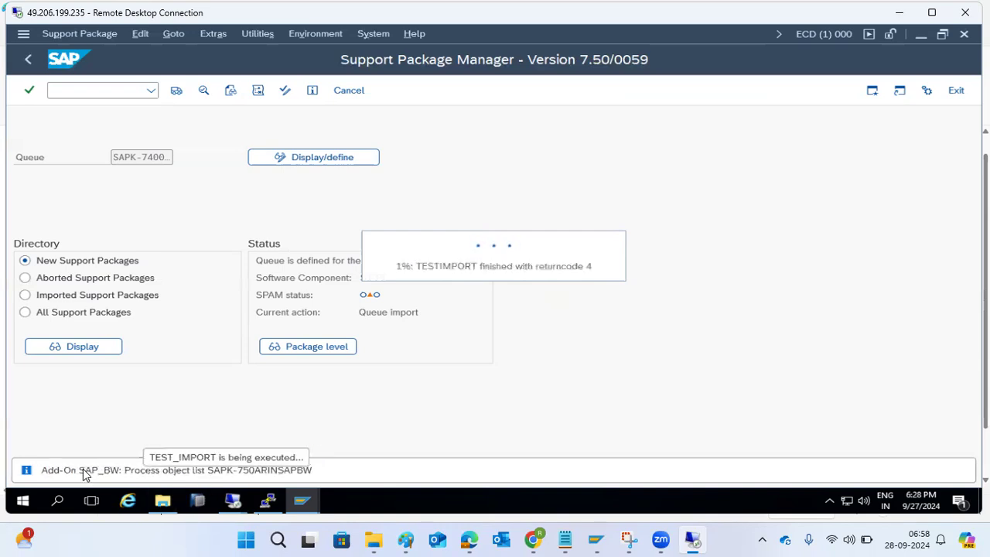
- Switch to Chrome, look up SPAM, open the List of Phases in SPAM and SAINT article, and compare its Preparation phases with the running import
{"action": "left_click", "coordinate": [532, 539]}
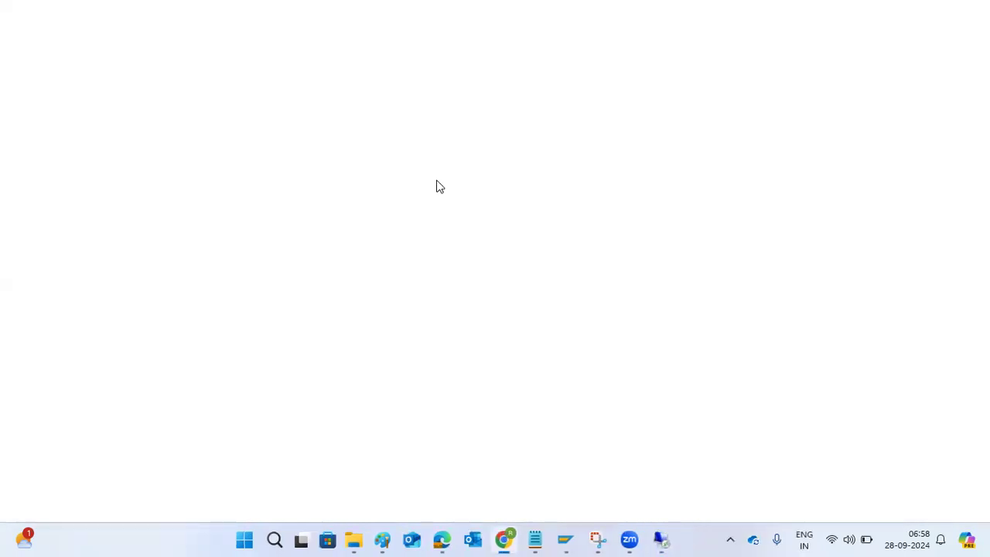
{"action": "key", "text": "ctrl+t"}
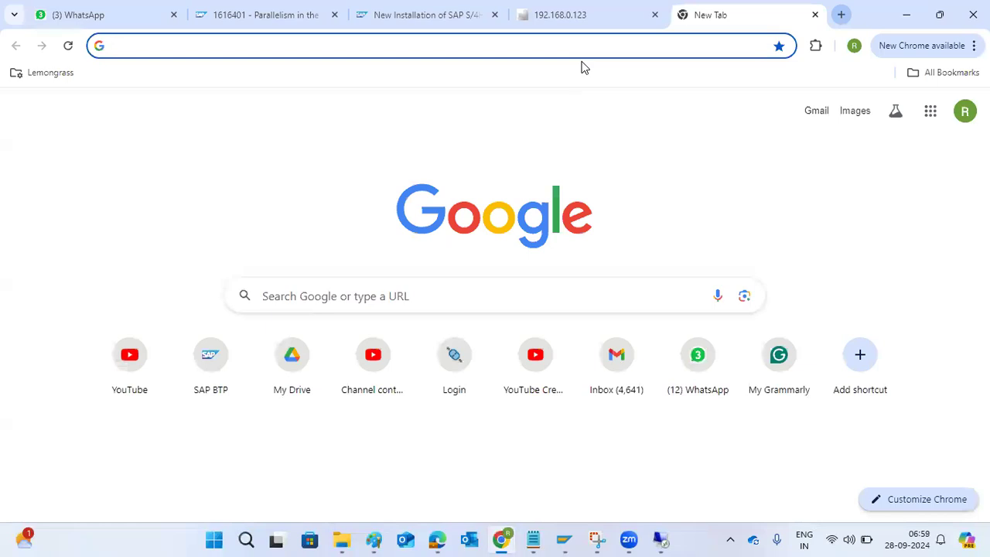
{"action": "type", "text": "SPAM"}
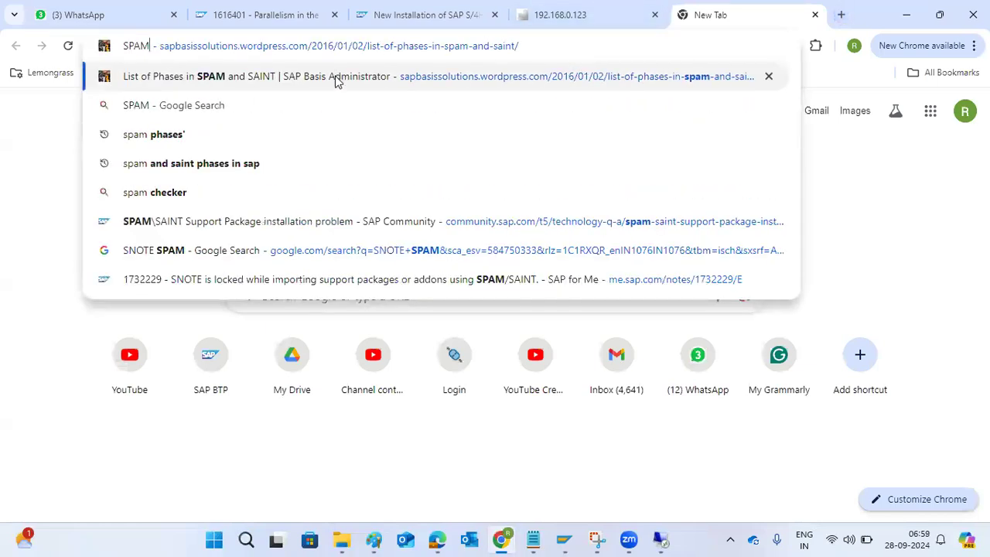
{"action": "left_click", "coordinate": [336, 79]}
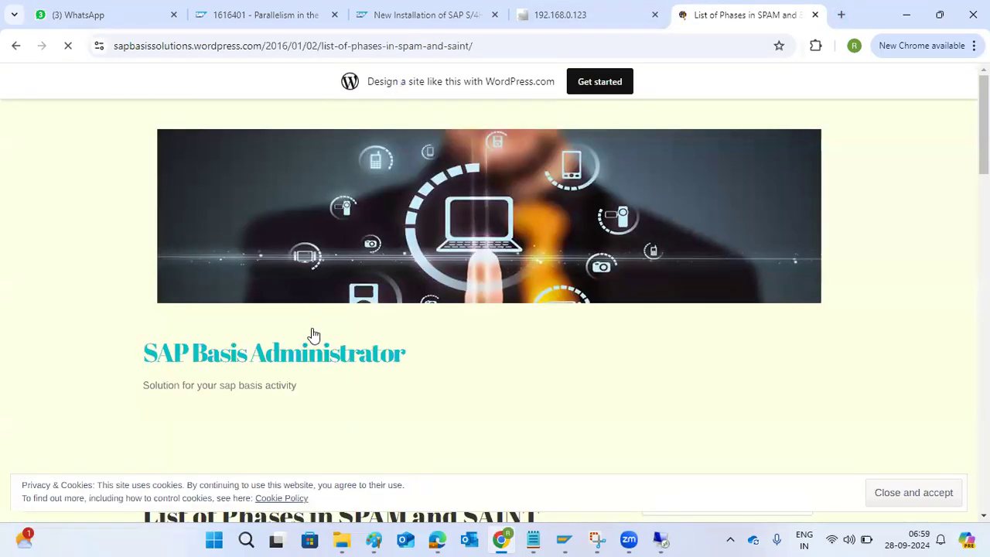
{"action": "scroll", "coordinate": [314, 334], "scroll_direction": "down", "scroll_amount": 7}
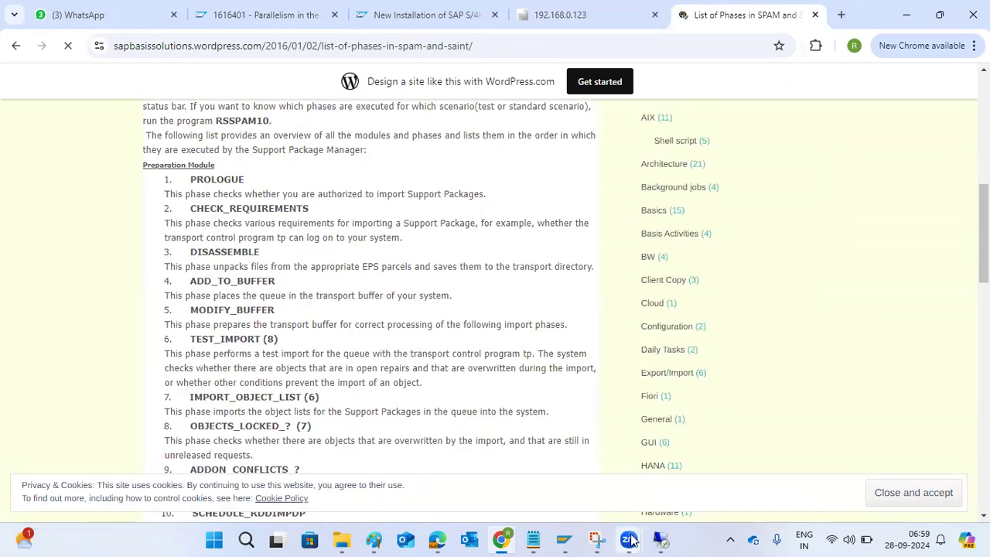
{"action": "mouse_move", "coordinate": [659, 539]}
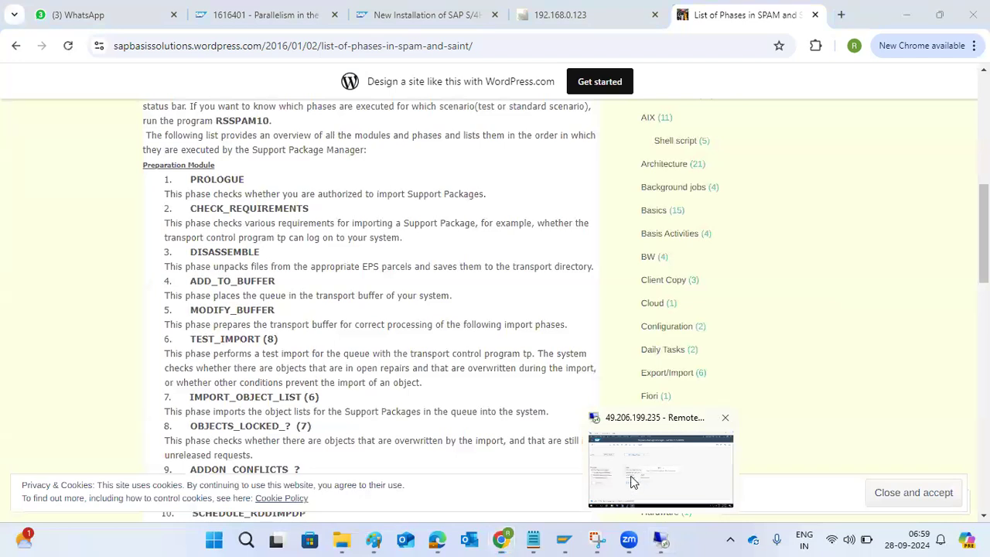
{"action": "left_click", "coordinate": [630, 482]}
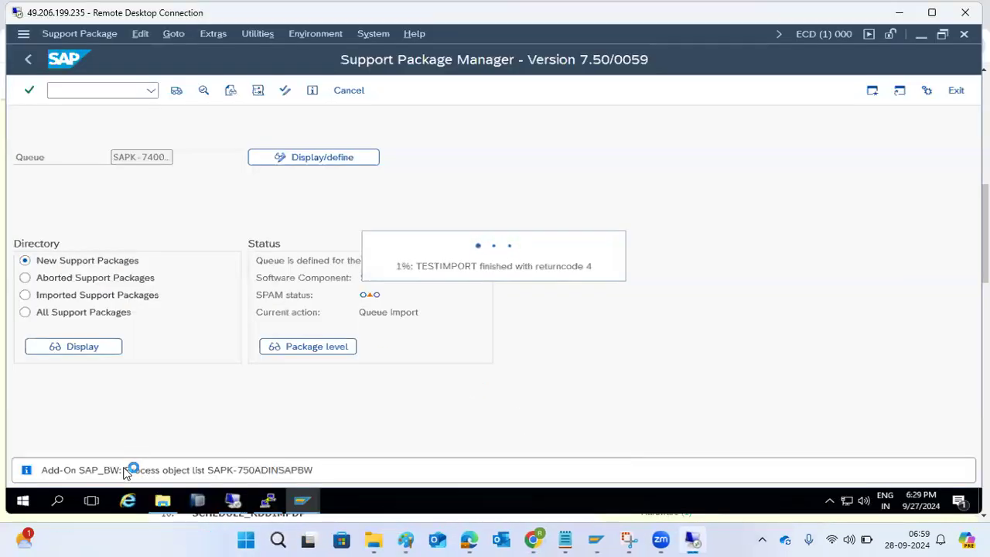
- Review the article's phases from TEST_IMPORT to EPILOGUE, examining DDIC_ACTIVATION and IMPORT_PROPER, and return to the running import in the remote session
{"action": "left_click", "coordinate": [535, 539]}
{"action": "left_click_drag", "start_coordinate": [199, 342], "coordinate": [265, 345]}
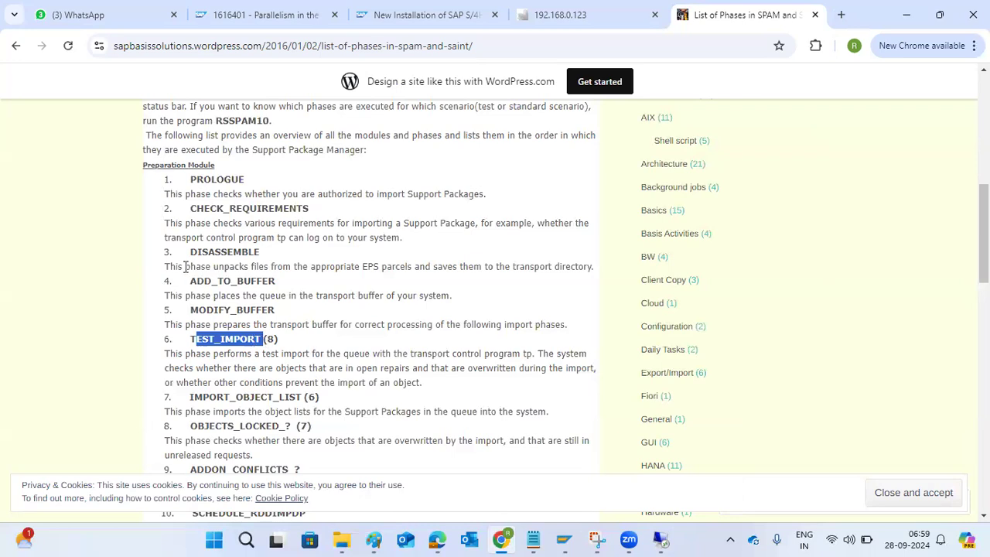
{"action": "scroll", "coordinate": [196, 421], "scroll_direction": "down", "scroll_amount": 1}
{"action": "scroll", "coordinate": [195, 421], "scroll_direction": "down", "scroll_amount": 1}
{"action": "scroll", "coordinate": [181, 377], "scroll_direction": "down", "scroll_amount": 3}
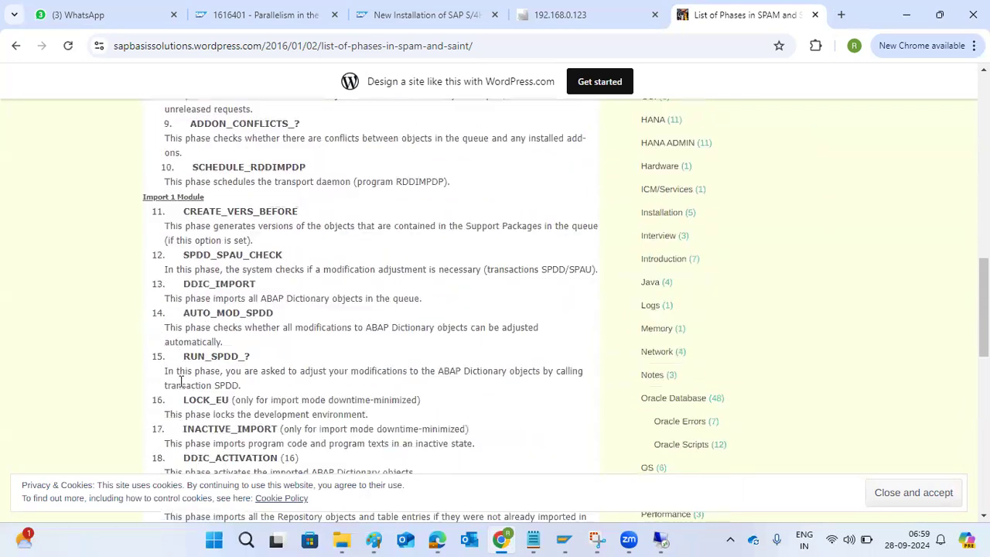
{"action": "scroll", "coordinate": [181, 382], "scroll_direction": "down", "scroll_amount": 4}
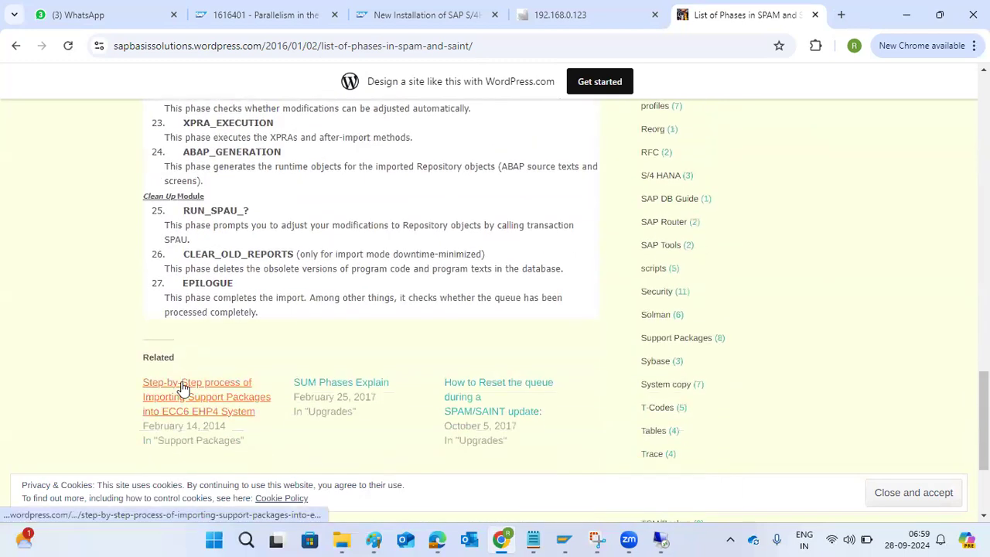
{"action": "left_click_drag", "start_coordinate": [262, 317], "coordinate": [153, 297]}
{"action": "scroll", "coordinate": [155, 301], "scroll_direction": "up", "scroll_amount": 3}
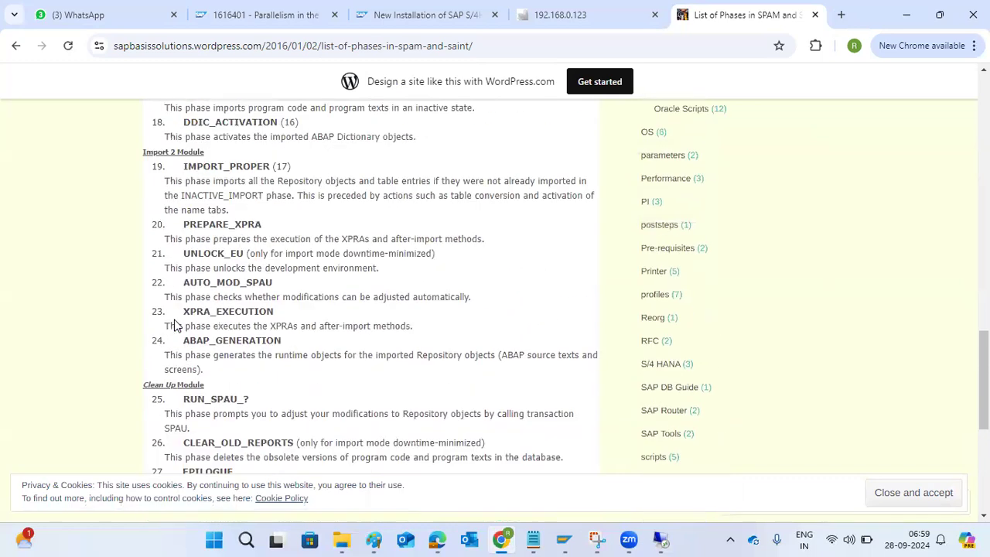
{"action": "left_click_drag", "start_coordinate": [153, 194], "coordinate": [229, 239]}
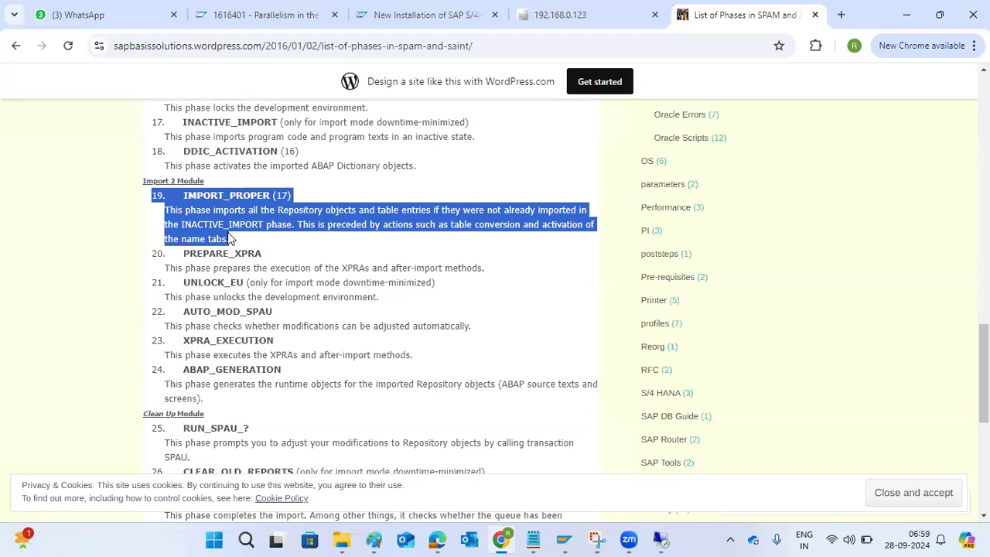
{"action": "left_click_drag", "start_coordinate": [205, 166], "coordinate": [229, 167]}
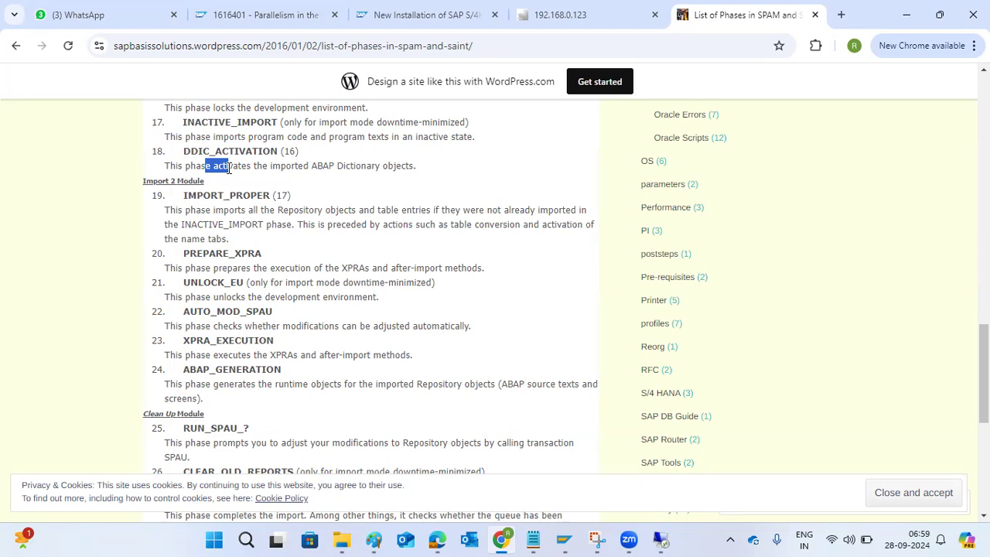
{"action": "left_click_drag", "start_coordinate": [172, 194], "coordinate": [280, 239]}
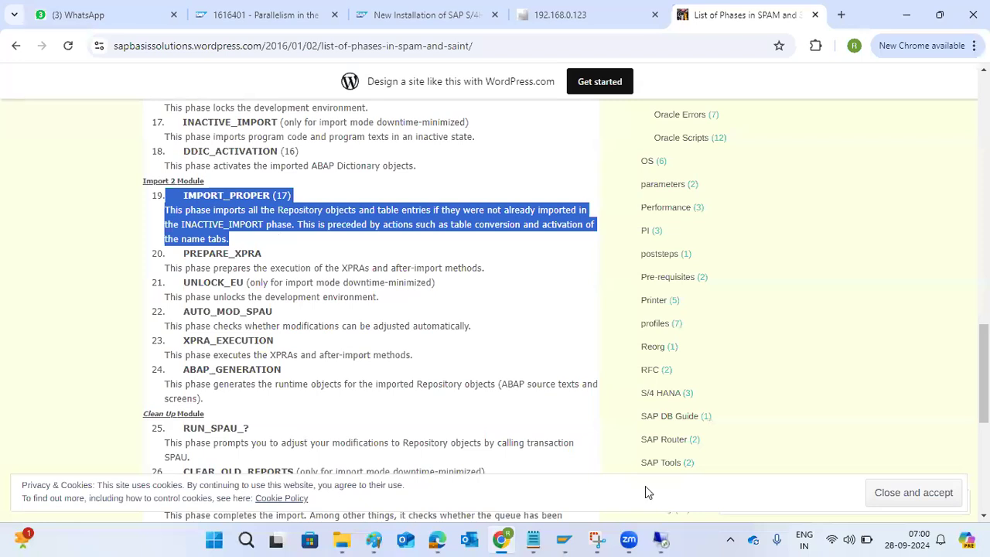
{"action": "mouse_move", "coordinate": [660, 539]}
{"action": "left_click", "coordinate": [681, 460]}
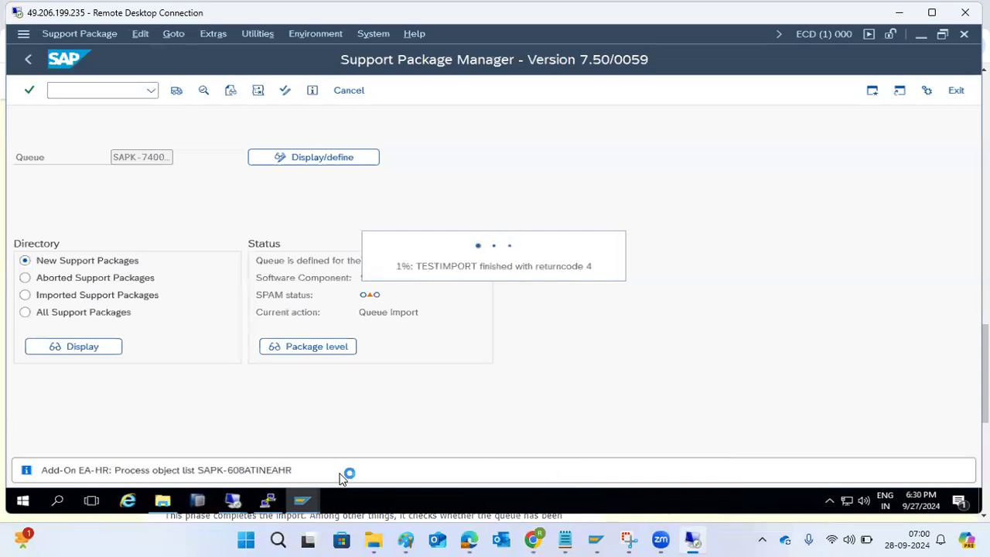
- Switch to the NW1 session, start the Add-On Installation Tool, and review its installed add-ons and status remarks
{"action": "mouse_move", "coordinate": [308, 500]}
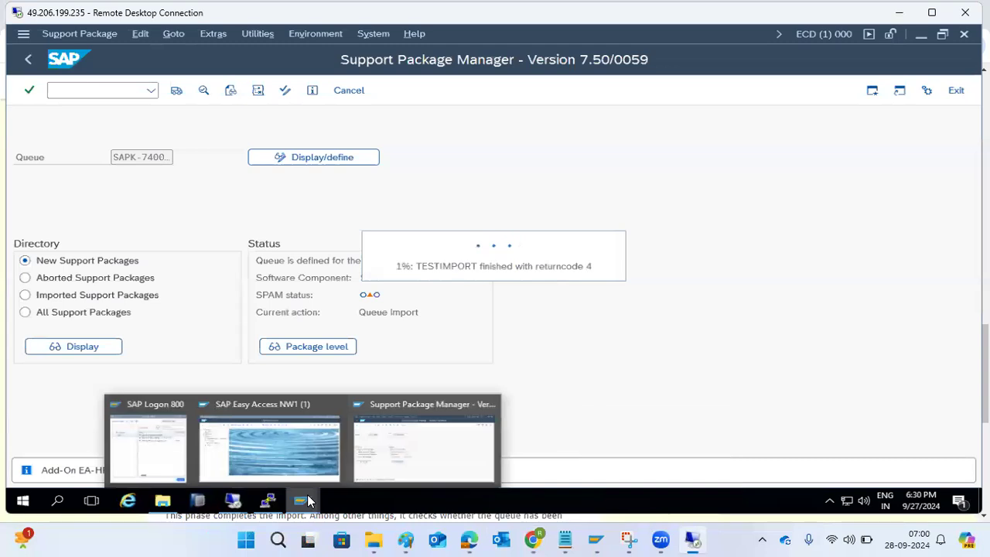
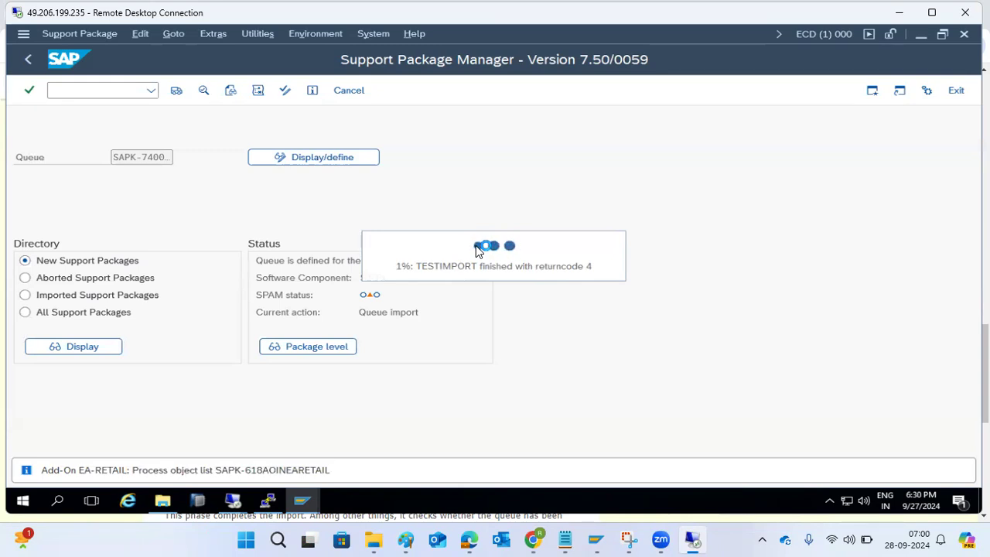
{"action": "left_click", "coordinate": [308, 507]}
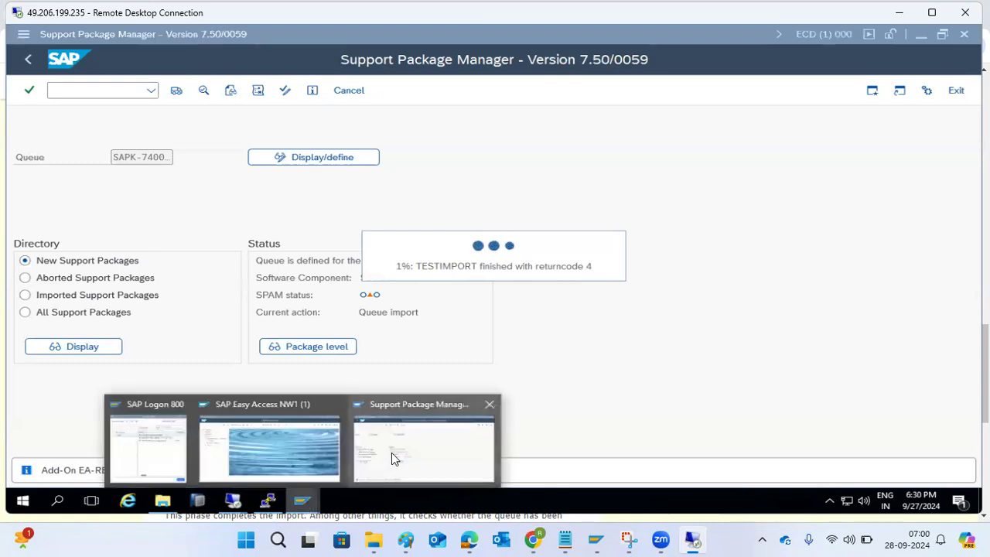
{"action": "left_click", "coordinate": [263, 432]}
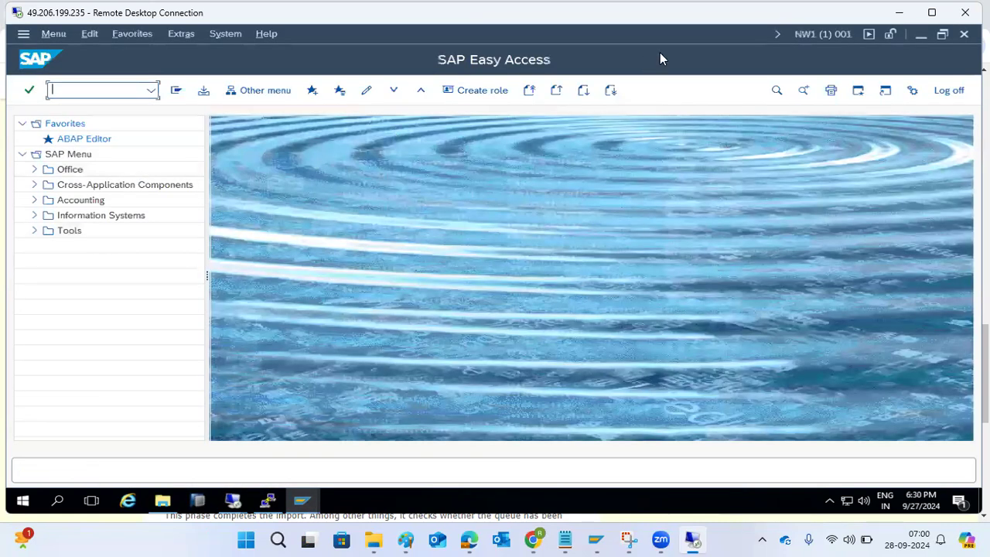
{"action": "type", "text": "se38"}
{"action": "key", "text": "Return"}
{"action": "scroll", "coordinate": [139, 179], "scroll_direction": "up", "scroll_amount": 2}
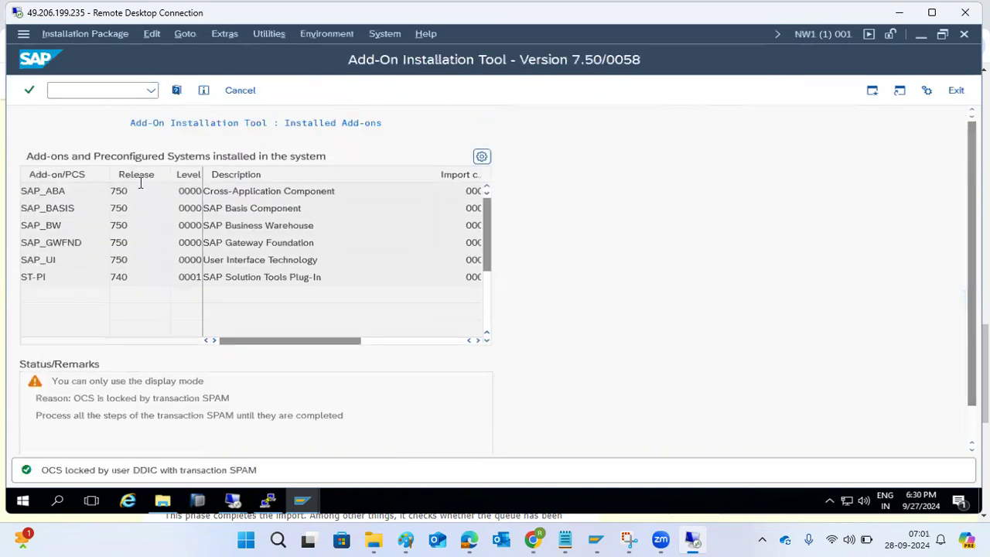
{"action": "scroll", "coordinate": [143, 216], "scroll_direction": "down", "scroll_amount": 5}
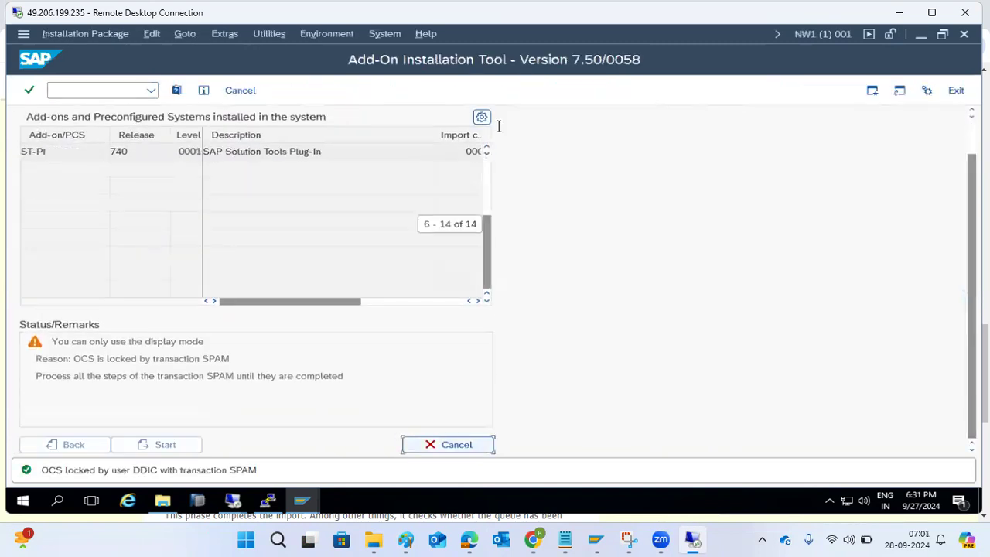
- Log off the current client 001 session and open the SAP NetWeaver Development connection from SAP Logon
{"action": "left_click", "coordinate": [963, 35]}
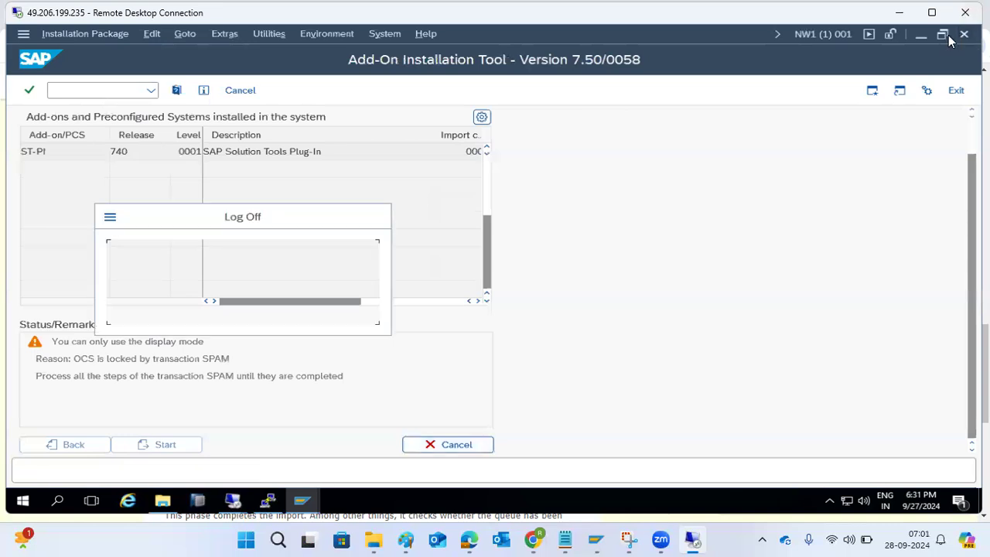
{"action": "left_click", "coordinate": [129, 325]}
{"action": "mouse_move", "coordinate": [300, 488]}
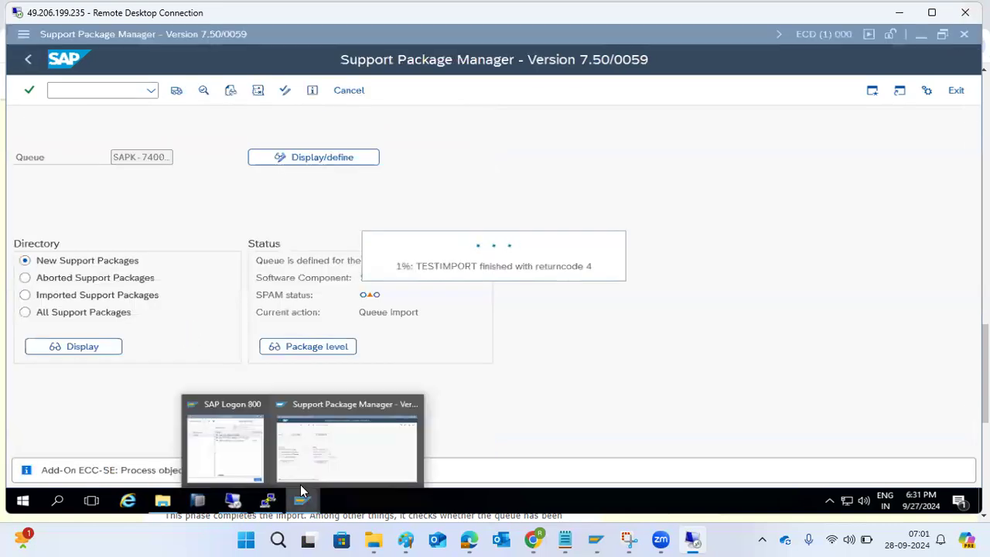
{"action": "left_click", "coordinate": [234, 447]}
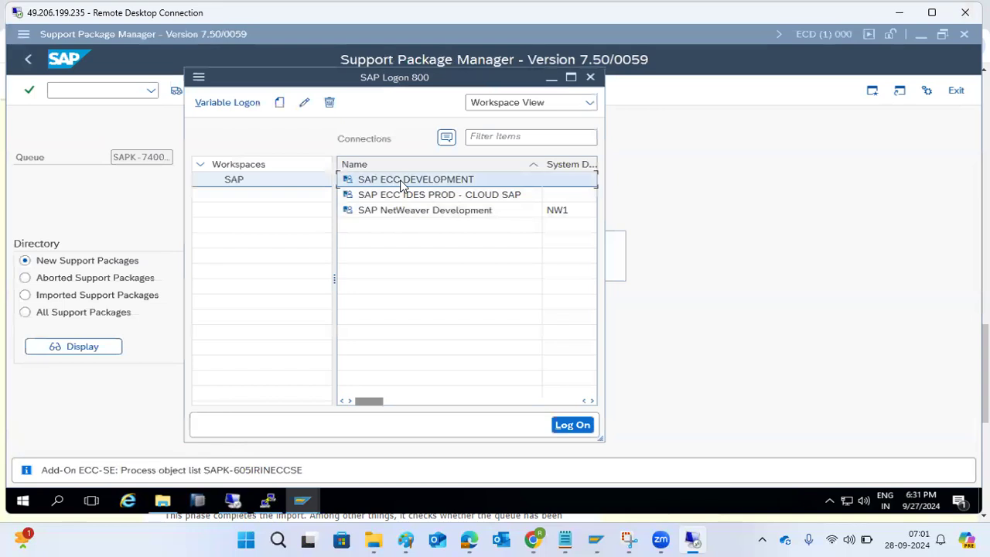
{"action": "double_click", "coordinate": [400, 212]}
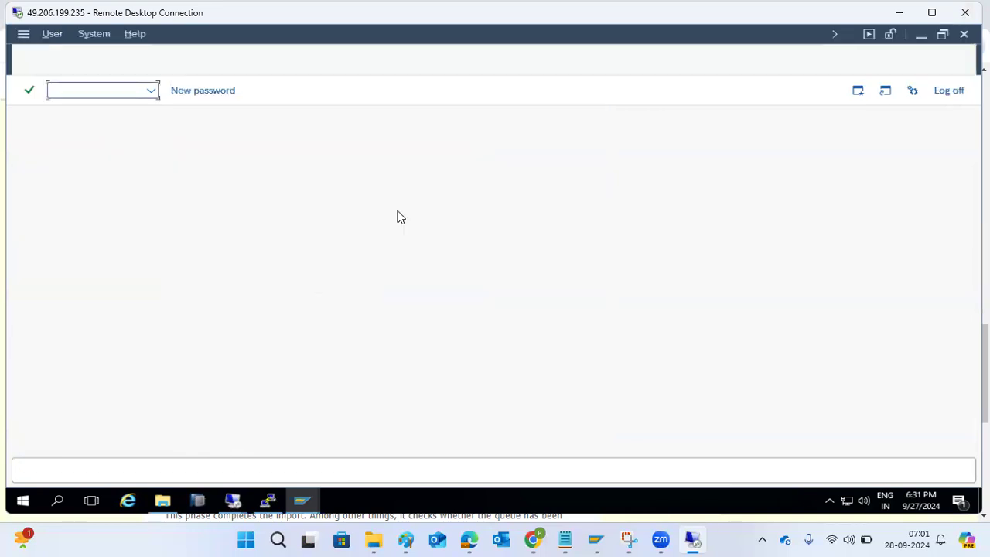
- Log on to client 000 as ddic with the account password, continuing without ending any other logons
{"action": "key", "text": "shift+Tab"}
{"action": "type", "text": "000"}
{"action": "key", "text": "Tab"}
{"action": "type", "text": "ddic"}
{"action": "key", "text": "Tab"}
{"action": "type", "text": "•••••••••"}
{"action": "key", "text": "Return"}
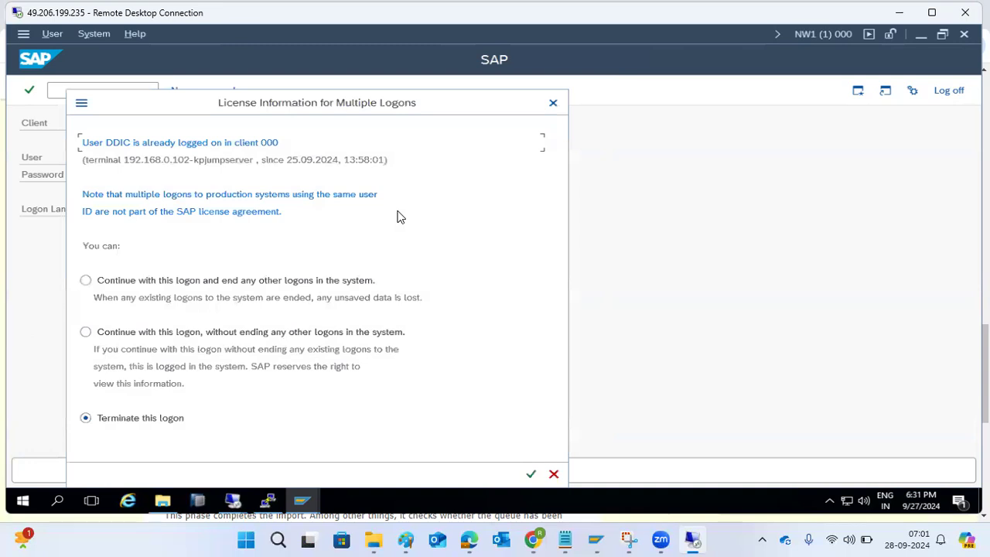
{"action": "left_click", "coordinate": [249, 334]}
{"action": "left_click", "coordinate": [531, 473]}
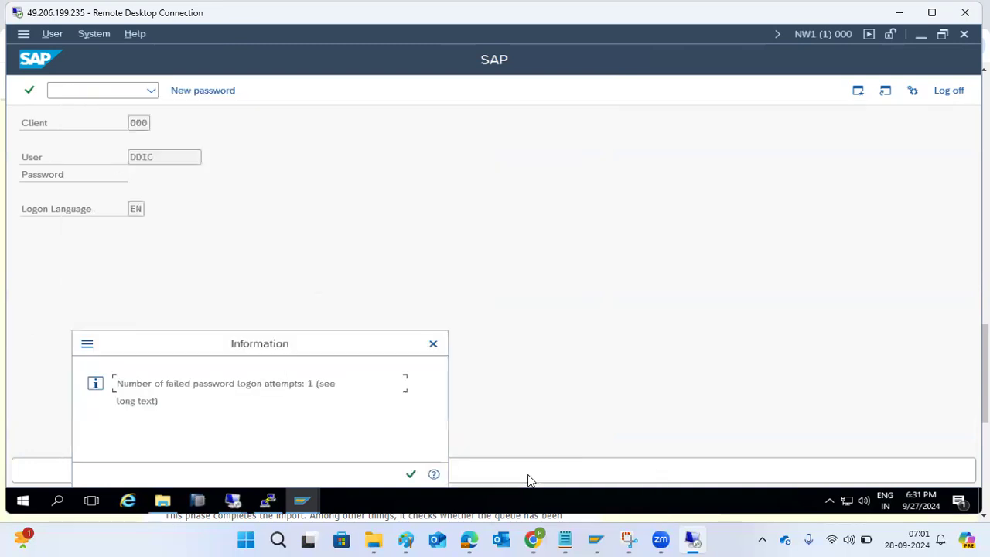
{"action": "left_click", "coordinate": [410, 474]}
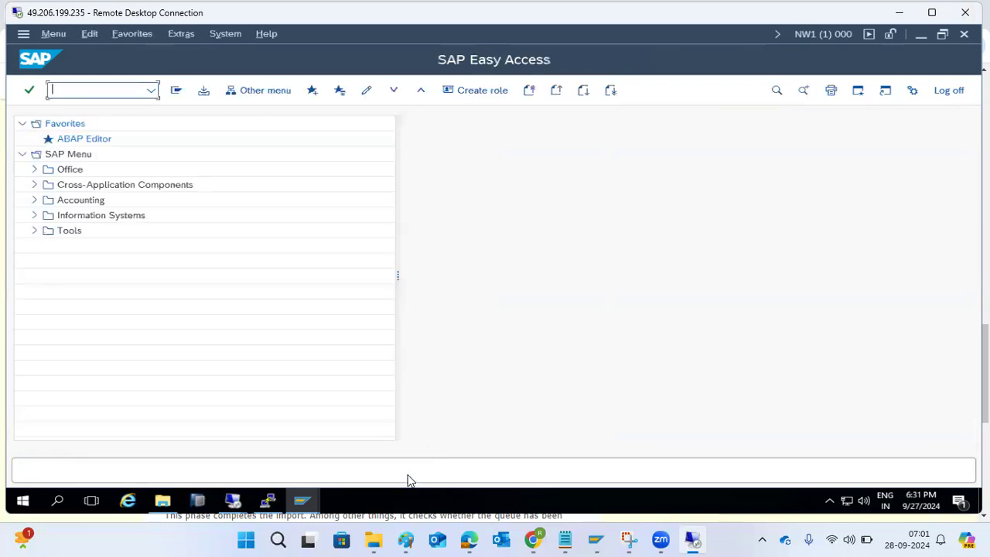
- Open the Add-On Installation Tool with transaction saint, and switch to the Support Package Manager with transaction spam
{"action": "type", "text": "saint"}
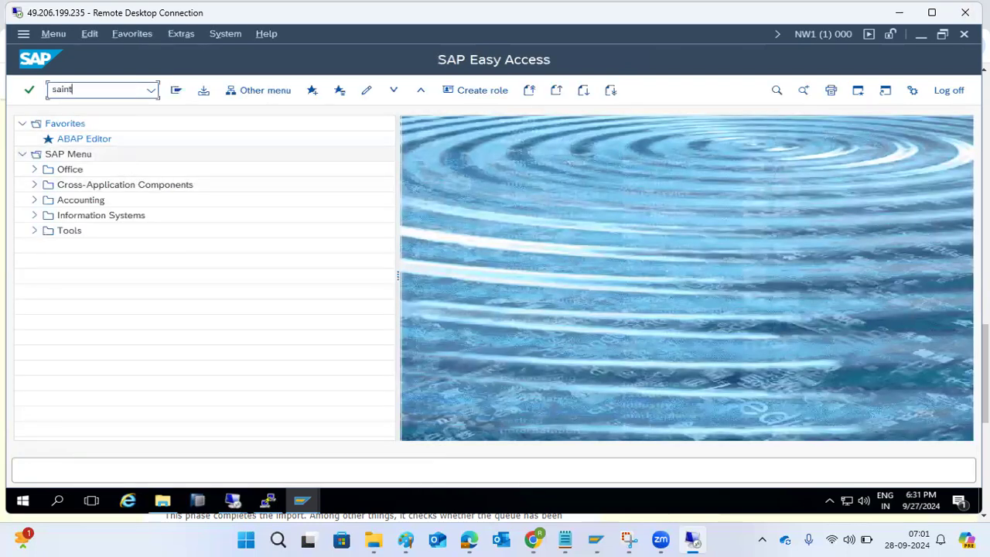
{"action": "key", "text": "Return"}
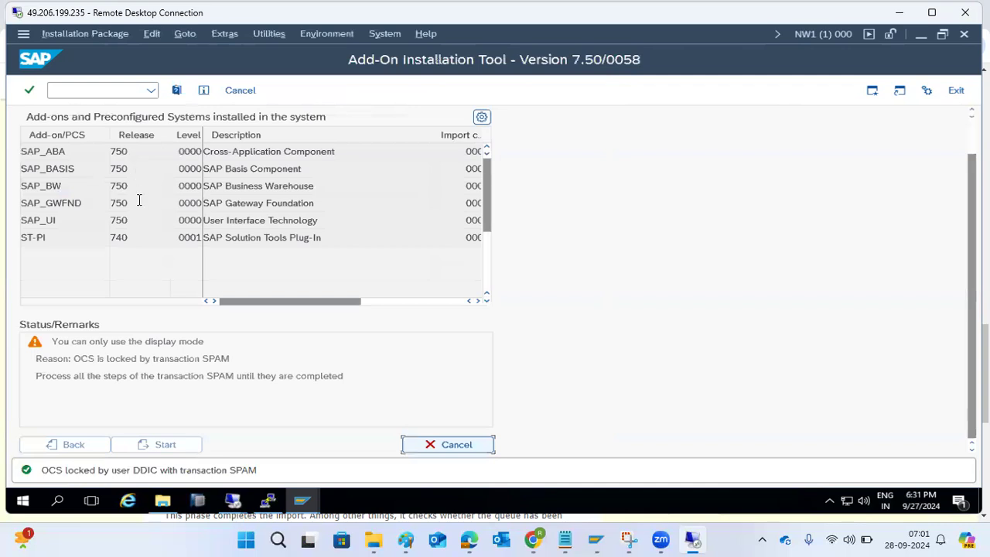
{"action": "left_click", "coordinate": [70, 91]}
{"action": "type", "text": "/nspam"}
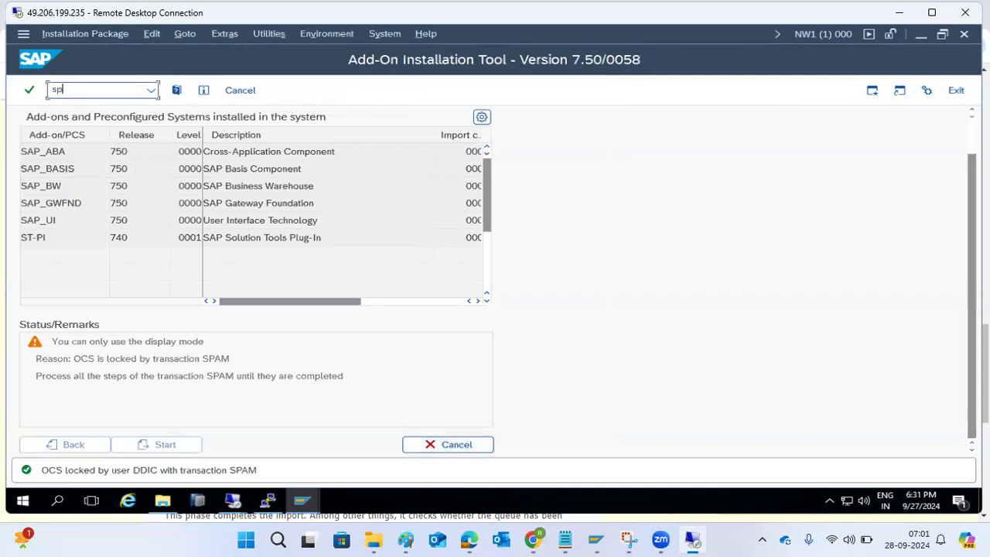
{"action": "key", "text": "Return"}
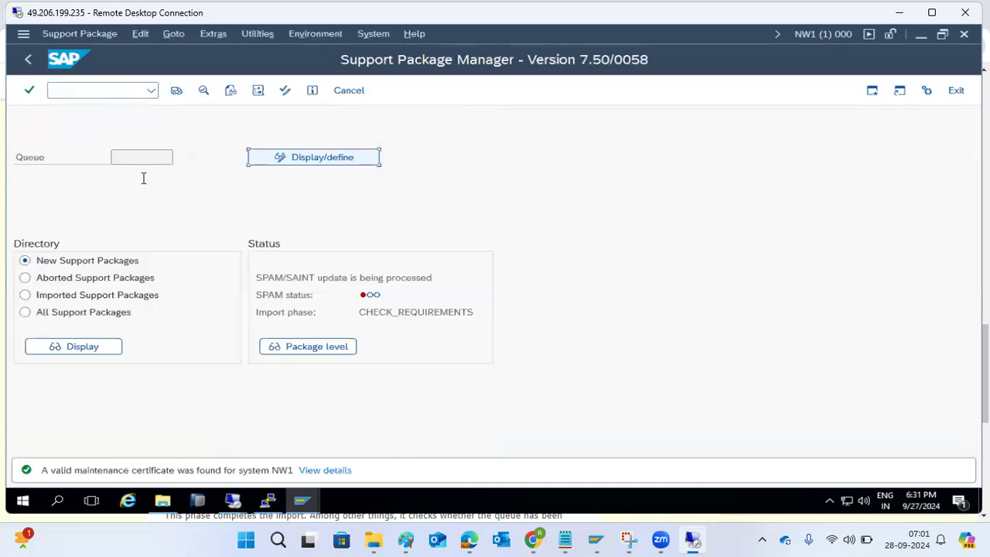
- Try to reset the status of the OCS queue and agree to perform the reset
{"action": "left_click", "coordinate": [214, 33]}
{"action": "mouse_move", "coordinate": [326, 138]}
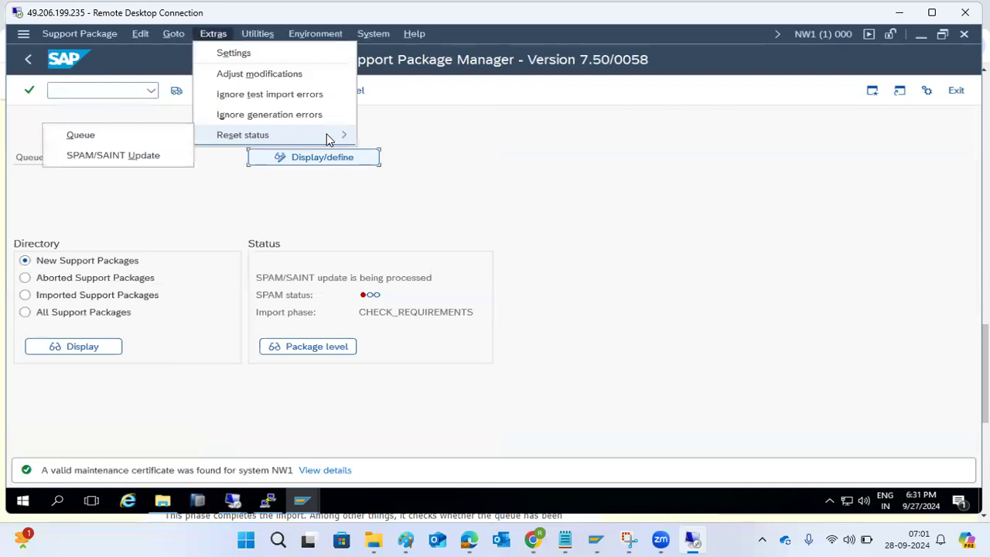
{"action": "left_click", "coordinate": [128, 136]}
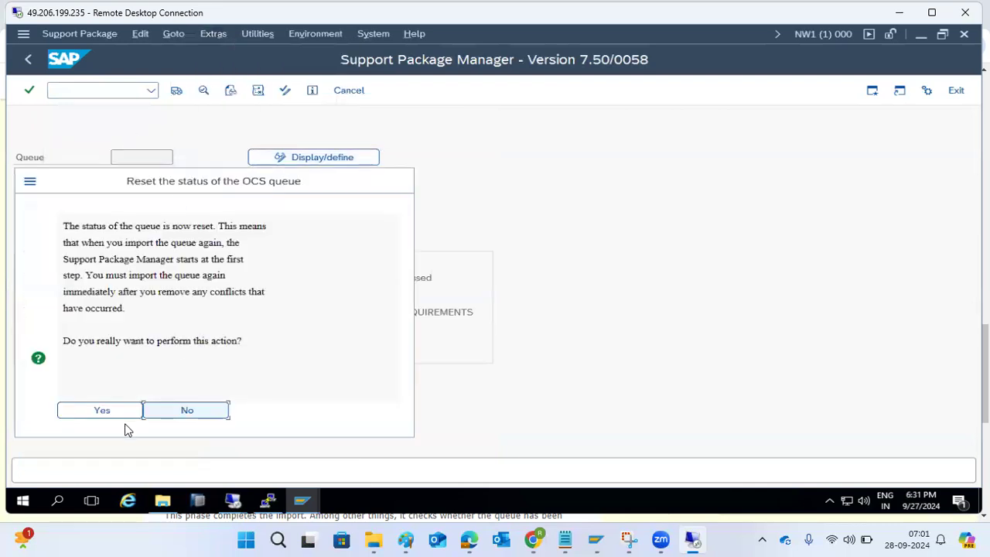
{"action": "left_click", "coordinate": [103, 415]}
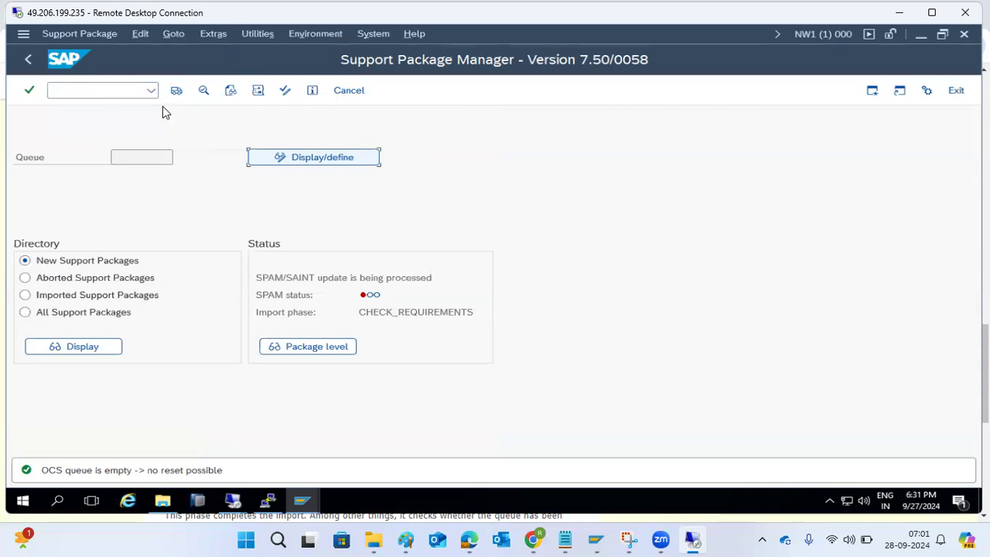
- List the lock entries of all clients and users in transaction sm12 by clearing the client and user name filters
{"action": "left_click", "coordinate": [95, 87]}
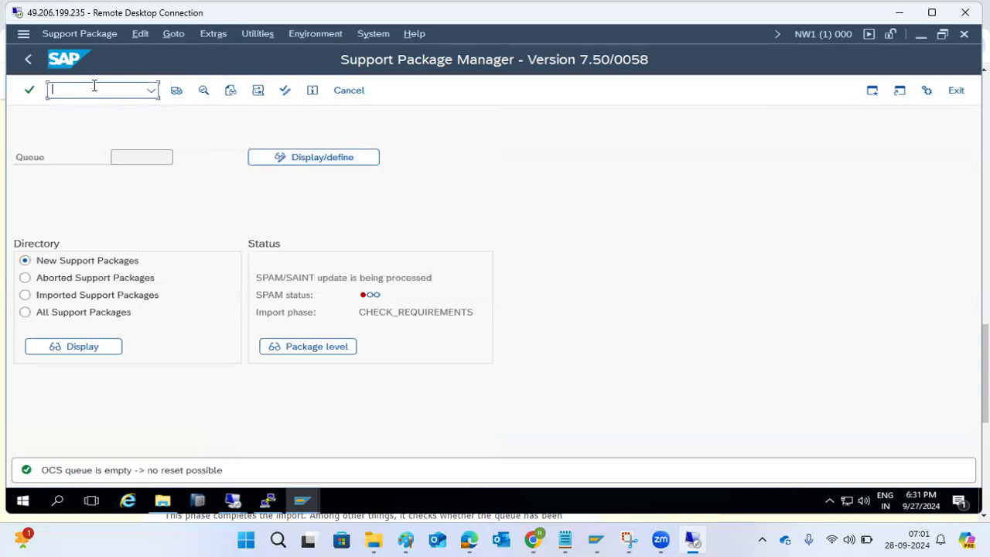
{"action": "type", "text": "/nsm12"}
{"action": "key", "text": "Return"}
{"action": "key", "text": "Tab"}
{"action": "key", "text": "Tab"}
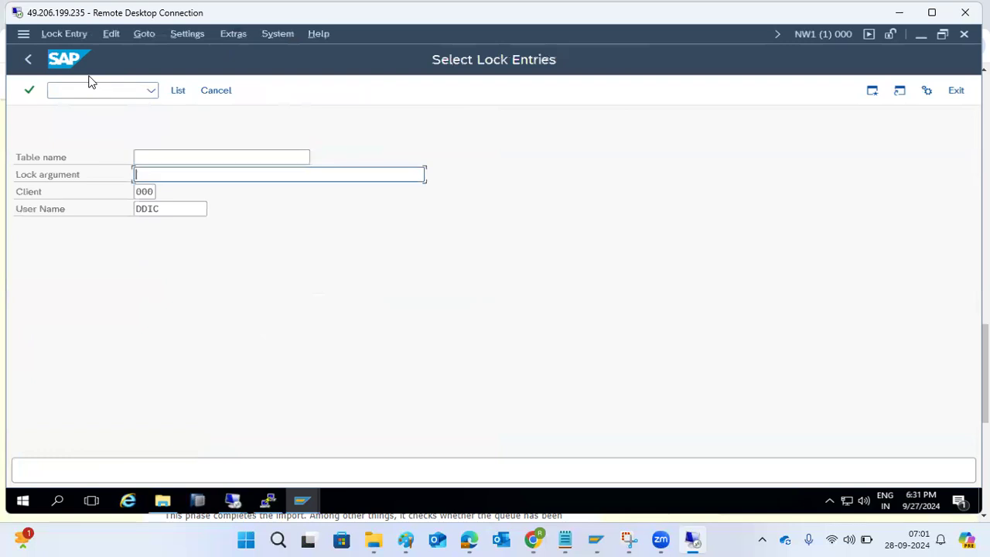
{"action": "key", "text": "Delete"}
{"action": "key", "text": "Tab"}
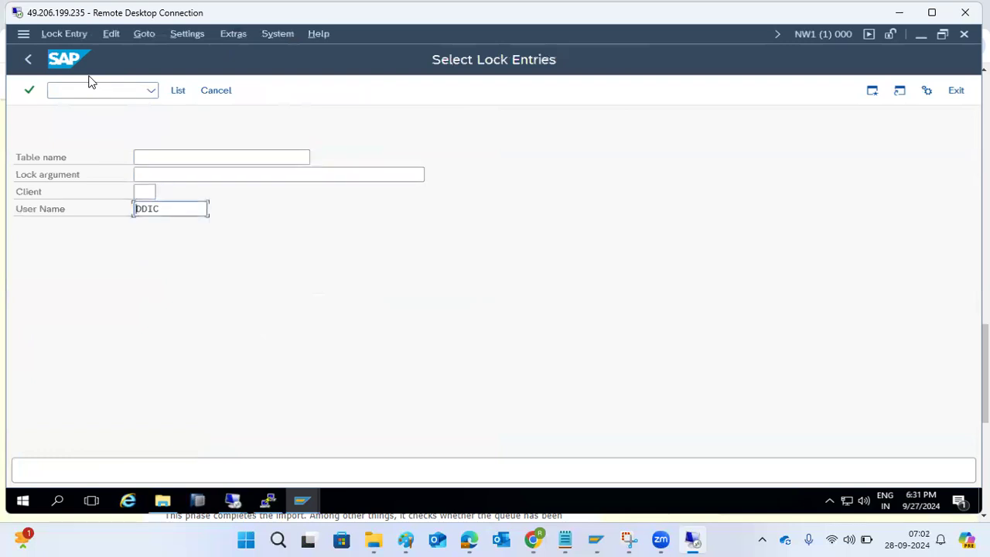
{"action": "key", "text": "Delete"}
{"action": "left_click", "coordinate": [177, 92]}
{"action": "left_click", "coordinate": [28, 61]}
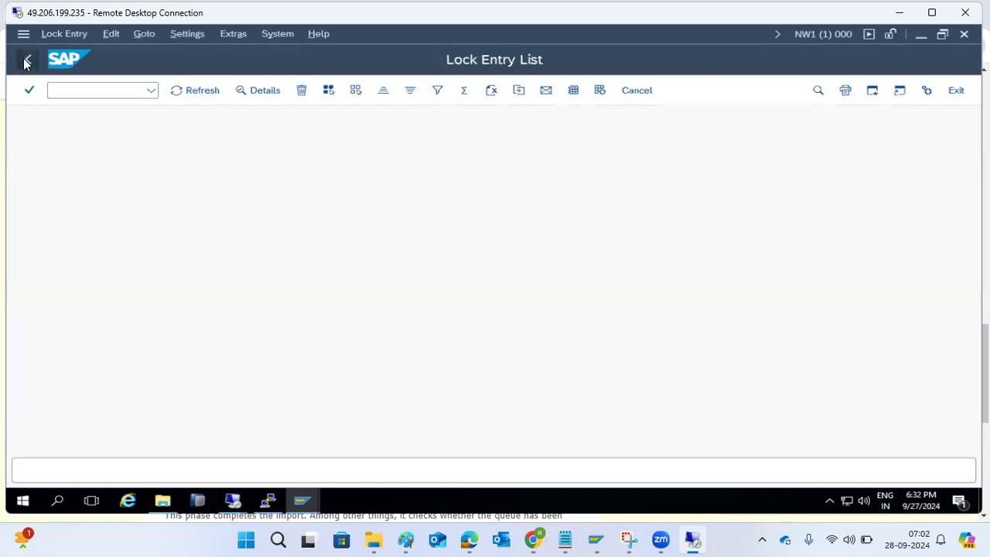
- Return to the Support Package Manager with transaction spam and try to ignore test import errors
{"action": "type", "text": "spam"}
{"action": "key", "text": "Return"}
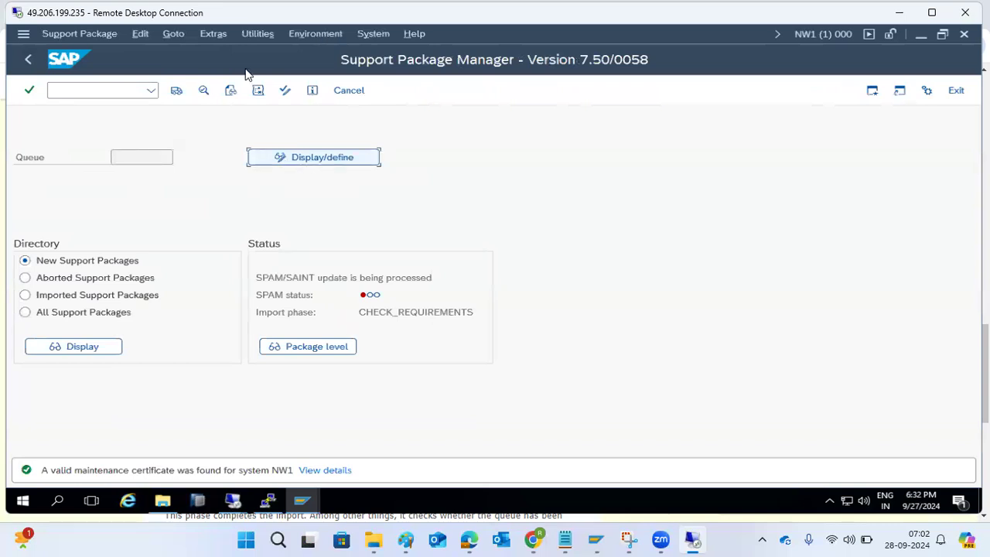
{"action": "left_click", "coordinate": [254, 35]}
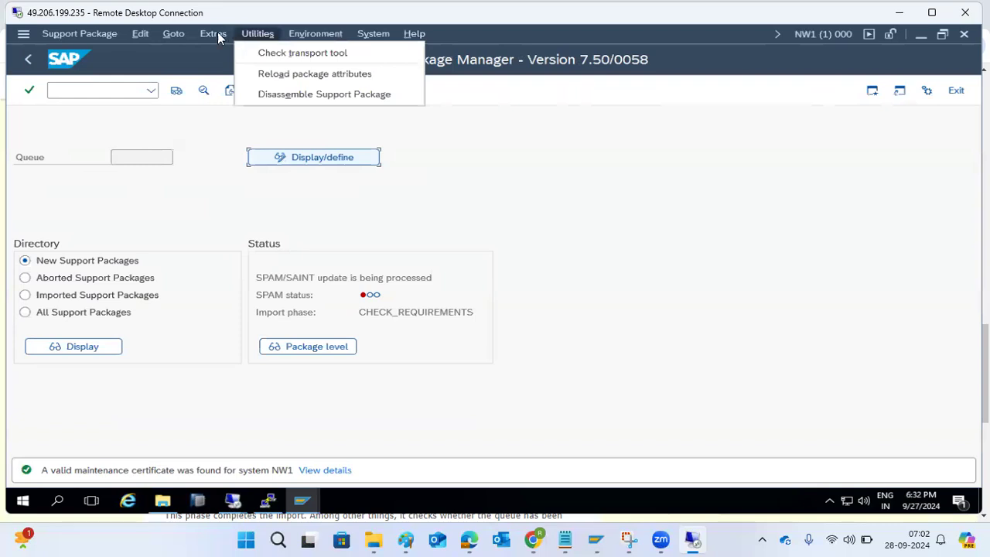
{"action": "left_click", "coordinate": [218, 32]}
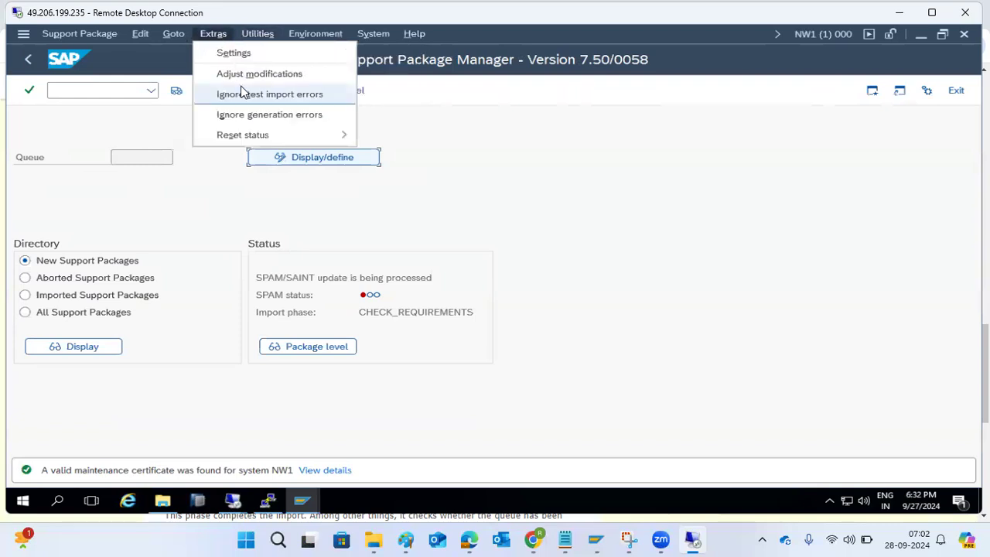
{"action": "left_click", "coordinate": [242, 94]}
- Try again to reset the OCS queue status from the Support Package Manager
{"action": "left_click", "coordinate": [205, 29]}
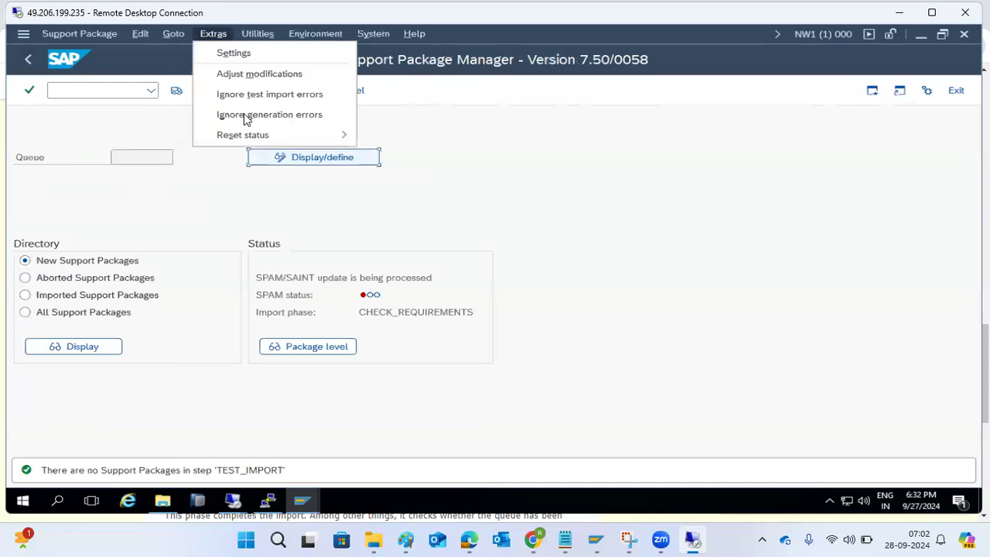
{"action": "mouse_move", "coordinate": [262, 136]}
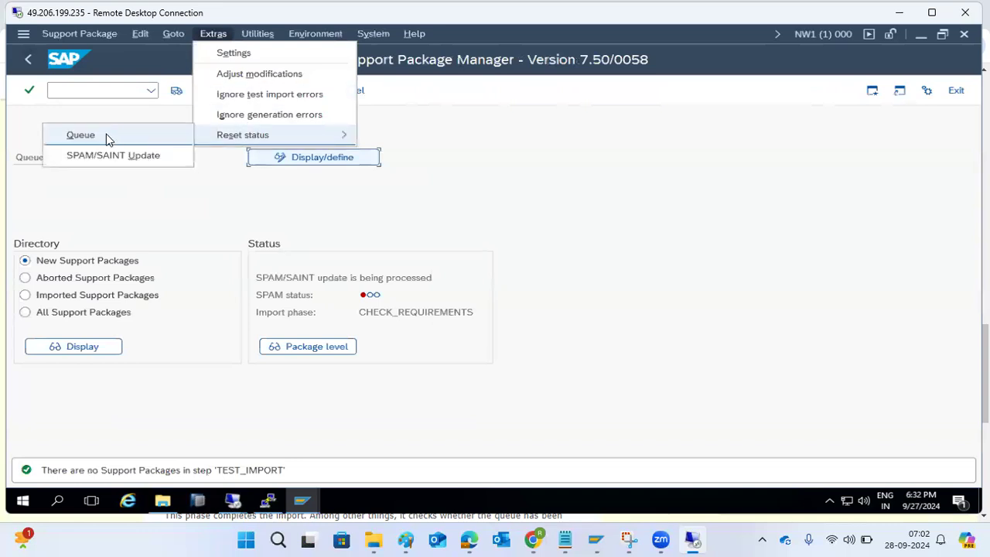
{"action": "left_click", "coordinate": [107, 137]}
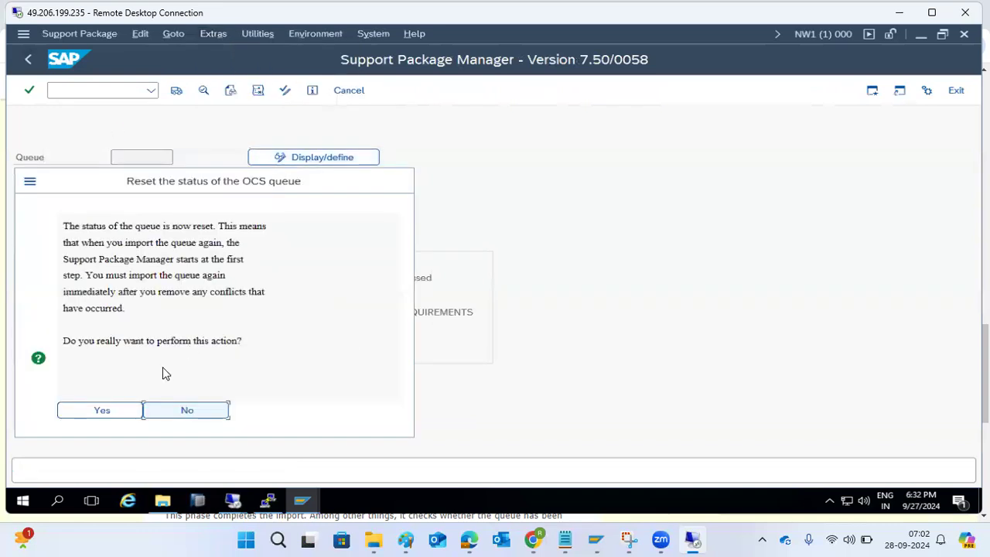
{"action": "left_click", "coordinate": [108, 410]}
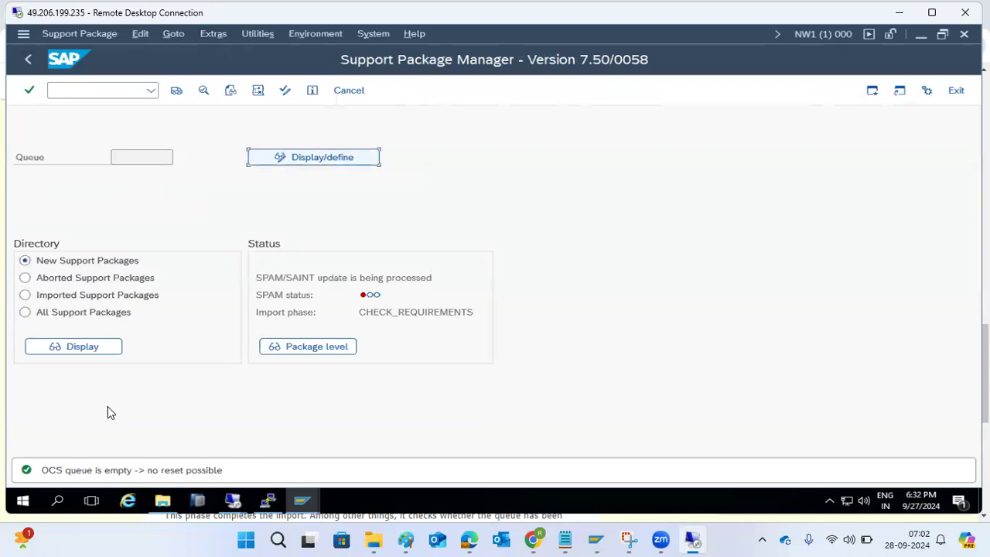
- Check the package levels of the installed software component versions and close the list
{"action": "left_click", "coordinate": [308, 345]}
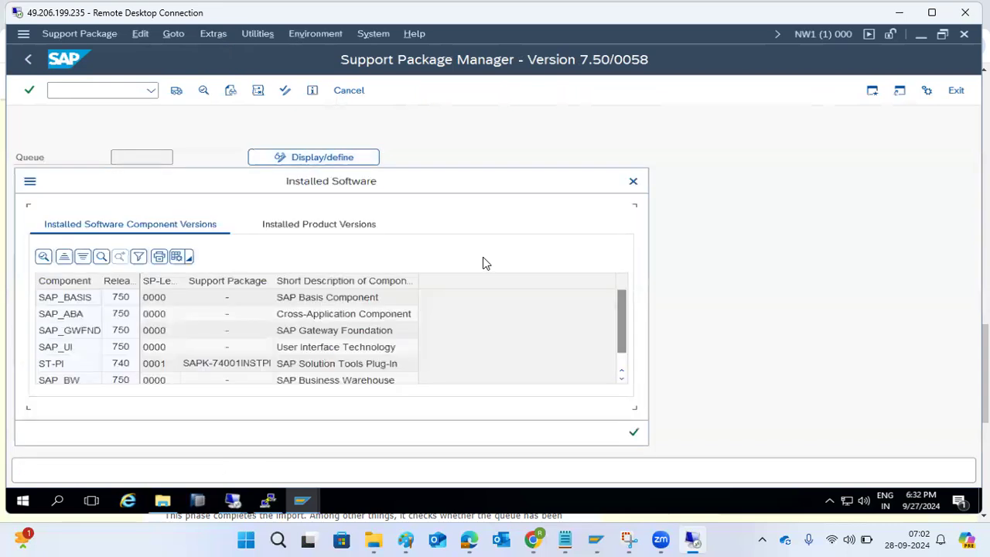
{"action": "left_click", "coordinate": [632, 183]}
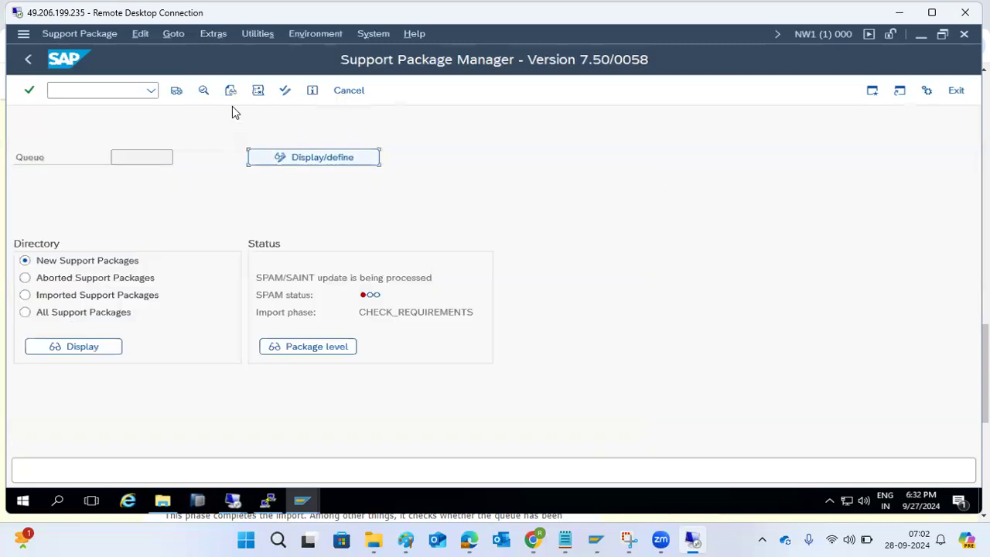
- Load the OCS packages from the application server's EPS inbox and return to the Support Package Manager
{"action": "left_click", "coordinate": [254, 33]}
{"action": "mouse_move", "coordinate": [221, 37]}
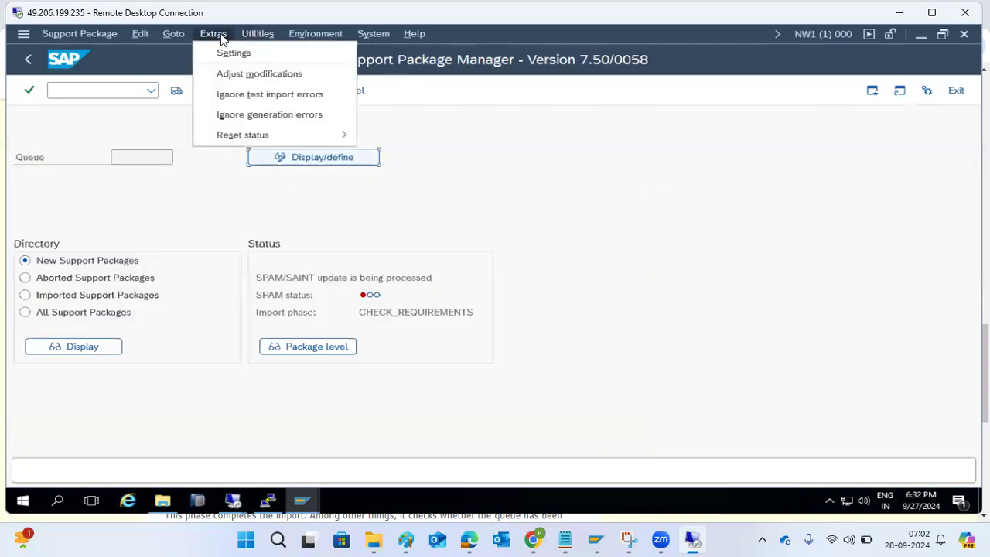
{"action": "mouse_move", "coordinate": [45, 35]}
{"action": "mouse_move", "coordinate": [171, 56]}
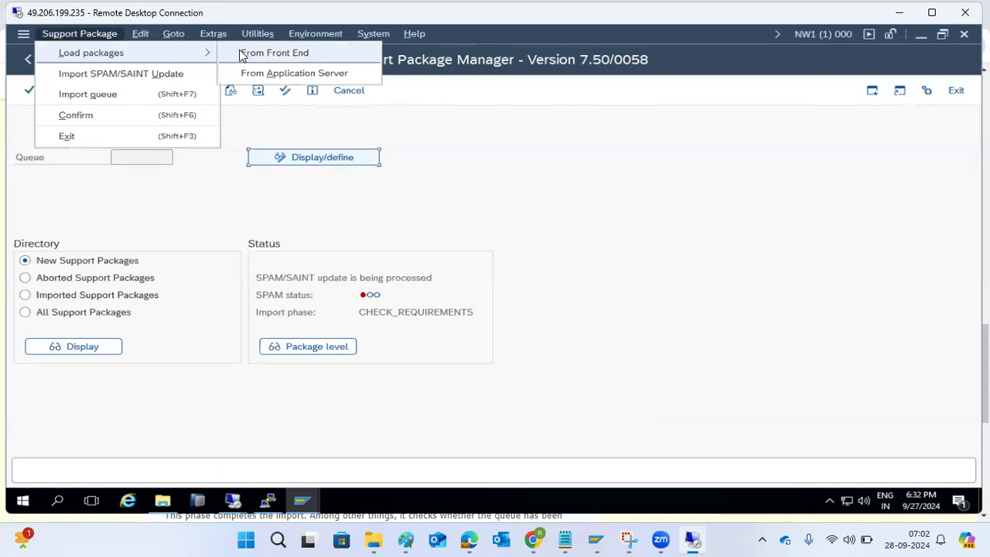
{"action": "left_click", "coordinate": [255, 72]}
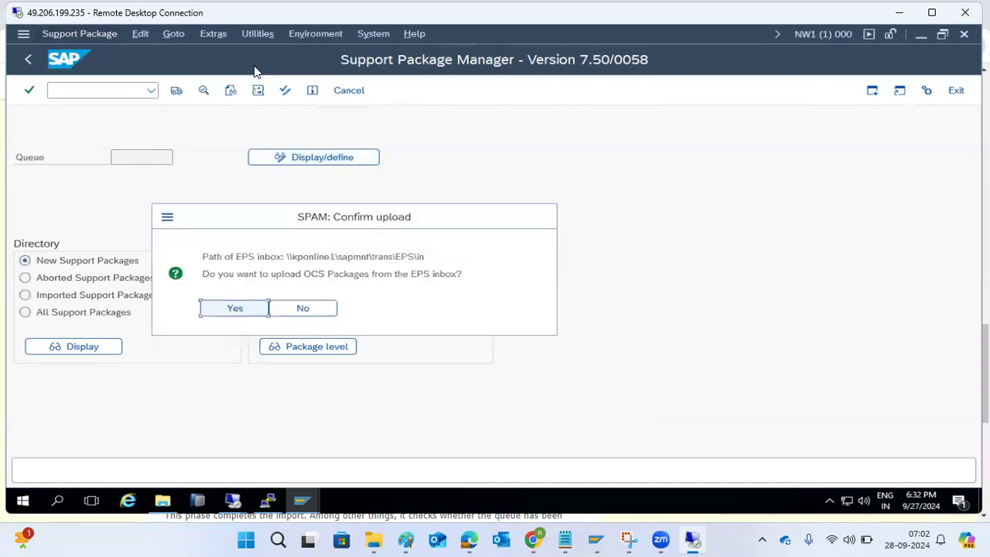
{"action": "left_click", "coordinate": [245, 308]}
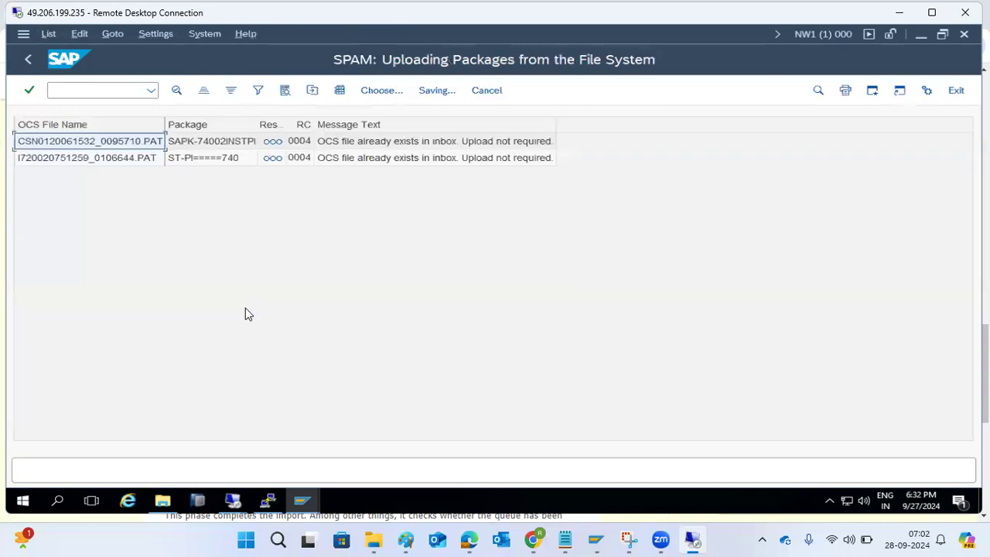
{"action": "left_click", "coordinate": [28, 59]}
- Display the queue for the component SPAM-UPDATE, examine its package ID and close it
{"action": "left_click", "coordinate": [298, 161]}
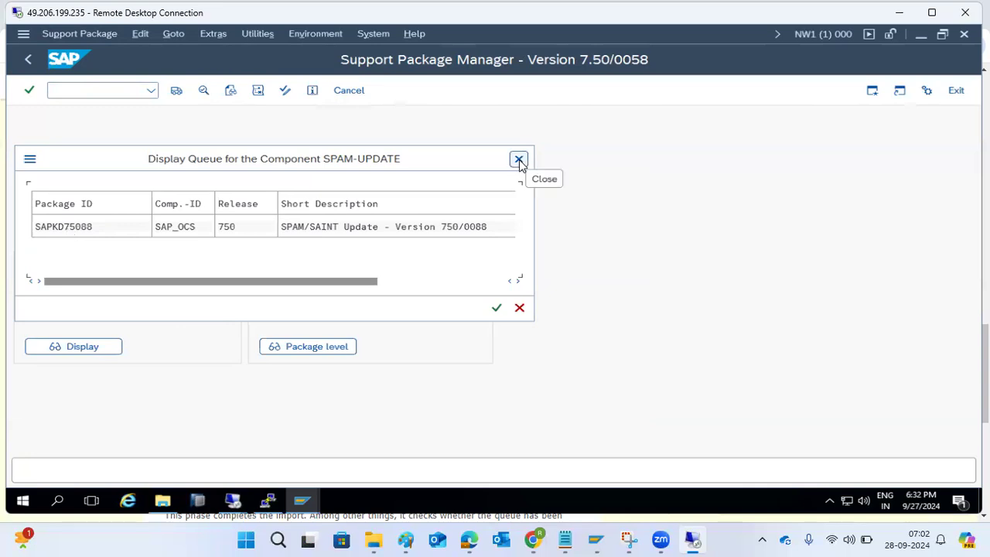
{"action": "left_click", "coordinate": [519, 308]}
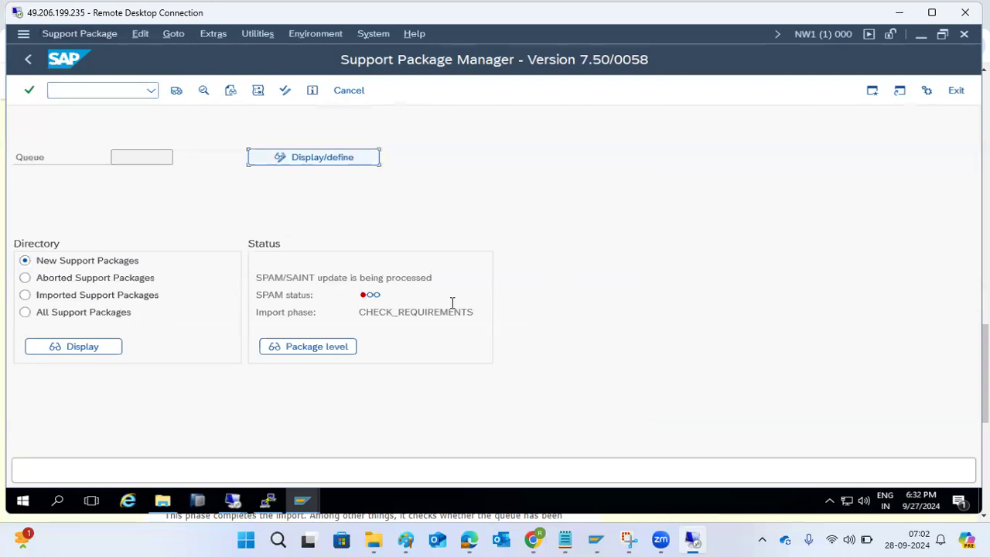
{"action": "left_click", "coordinate": [274, 164]}
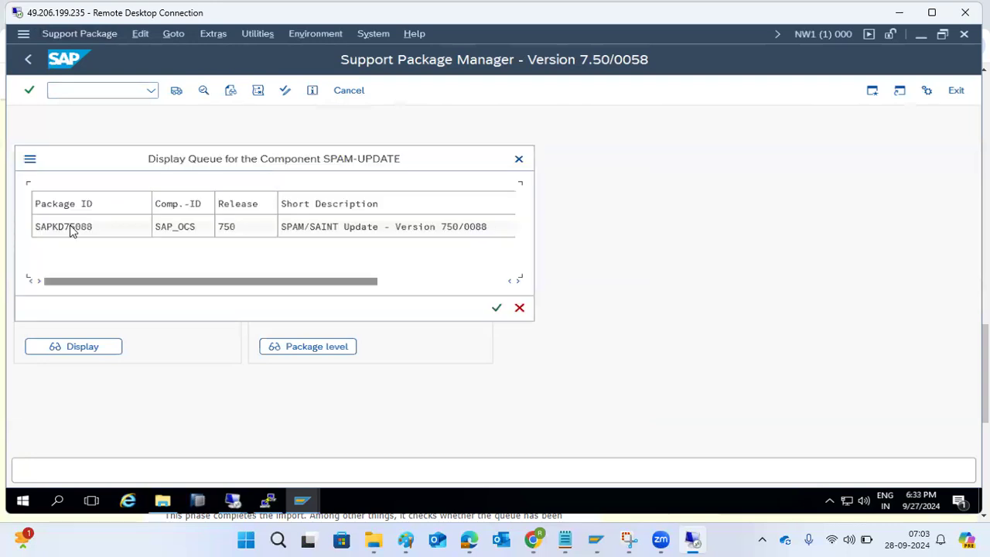
{"action": "left_click", "coordinate": [496, 307]}
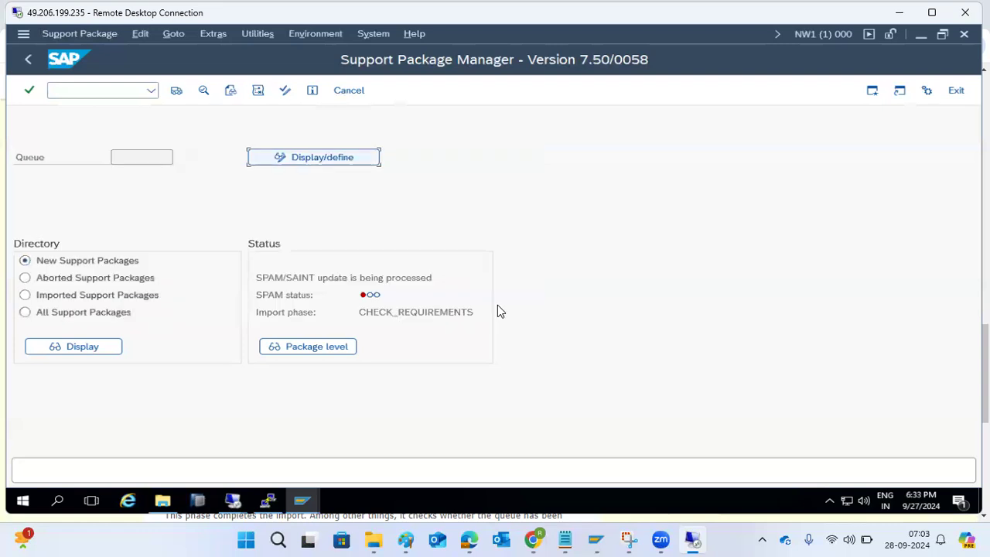
- Review the SPAM-UPDATE queue and try to continue importing the SPAM/SAINT update SAPKD75088
{"action": "left_click", "coordinate": [312, 161]}
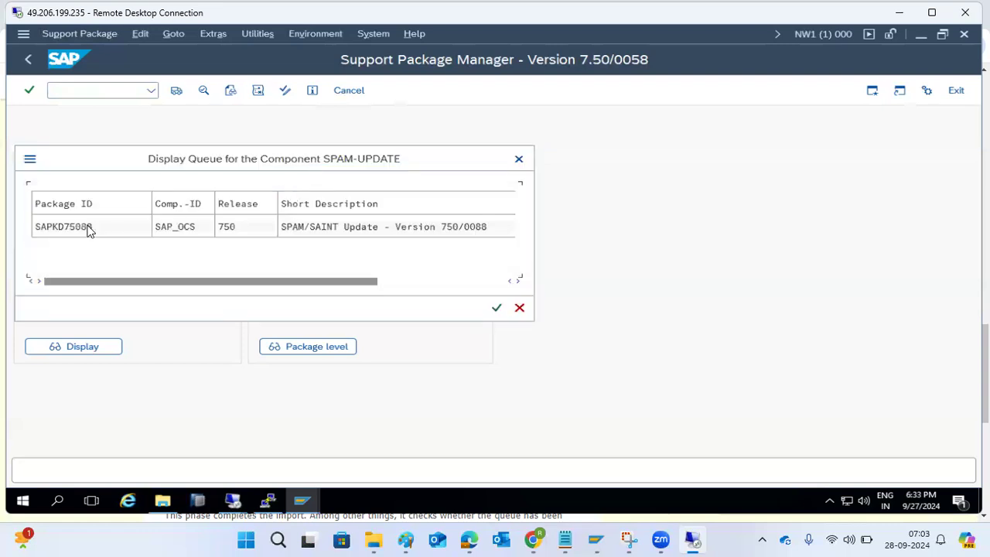
{"action": "left_click", "coordinate": [518, 306]}
{"action": "left_click", "coordinate": [77, 34]}
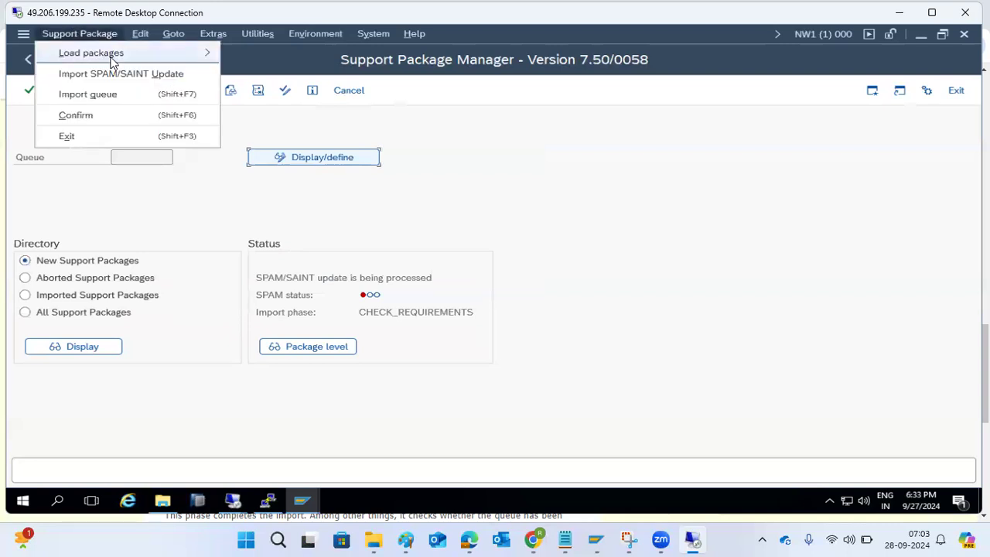
{"action": "left_click", "coordinate": [132, 74]}
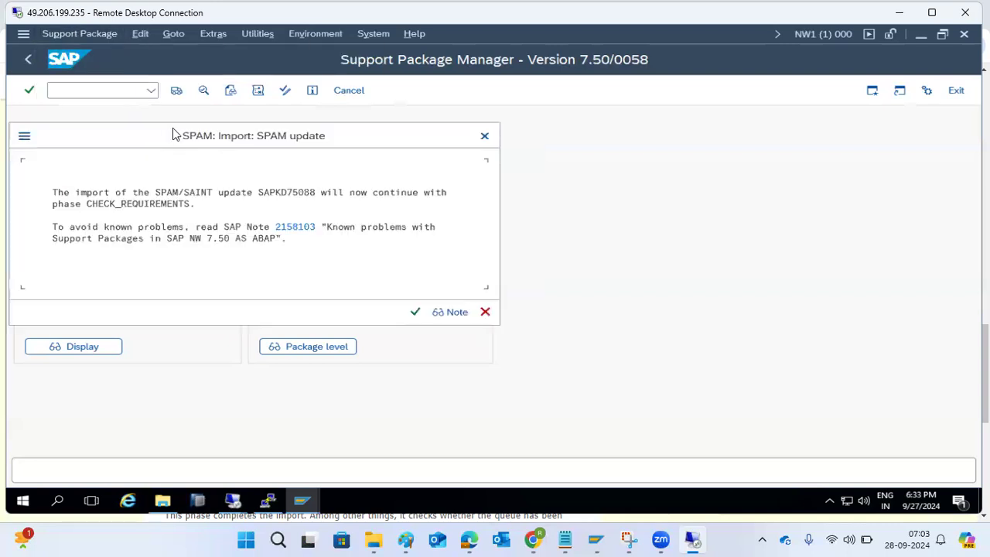
{"action": "left_click", "coordinate": [415, 311]}
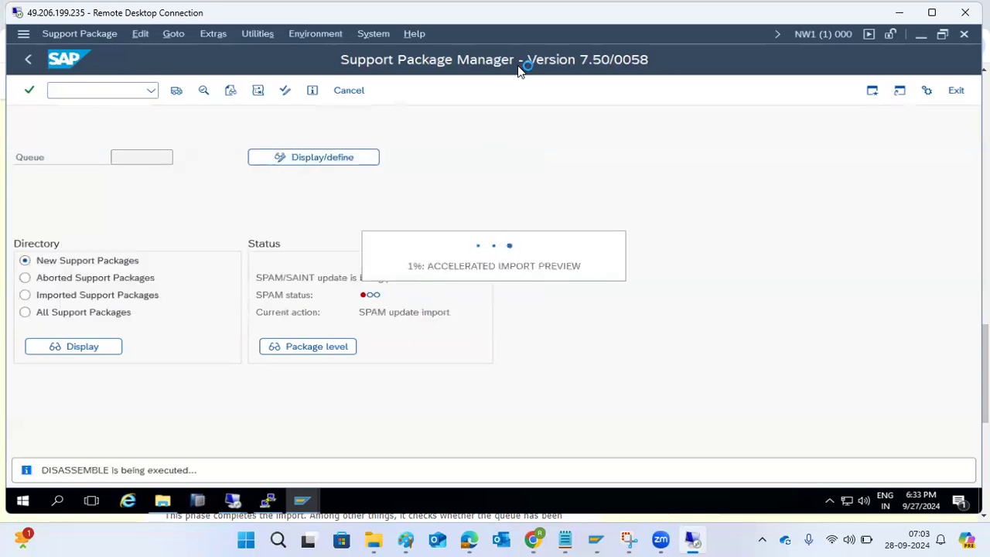
- Read the error details and notes on the DISASSEMBLE phase, close them and return to SAP Easy Access
{"action": "scroll", "coordinate": [343, 340], "scroll_direction": "down", "scroll_amount": 2}
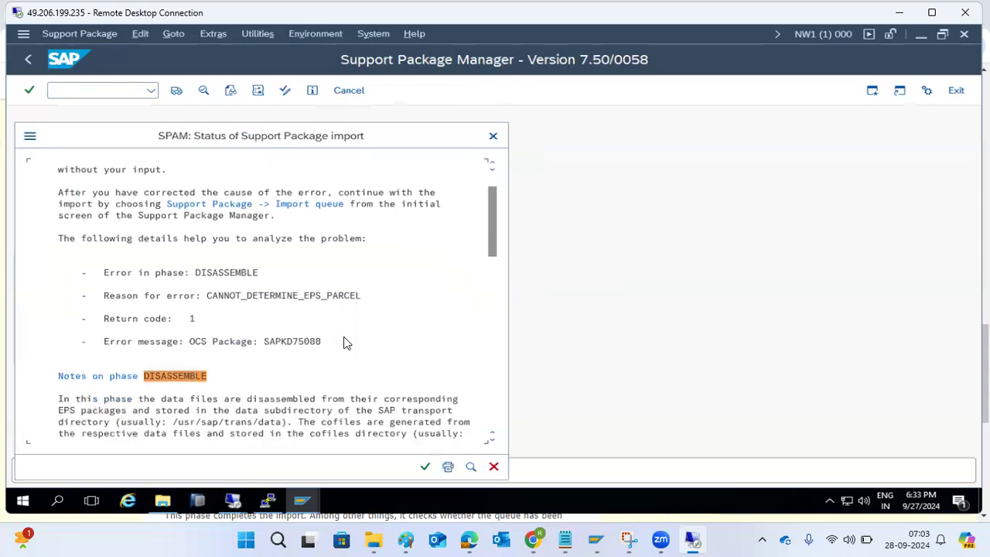
{"action": "scroll", "coordinate": [345, 342], "scroll_direction": "down", "scroll_amount": 4}
{"action": "scroll", "coordinate": [346, 345], "scroll_direction": "down", "scroll_amount": 2}
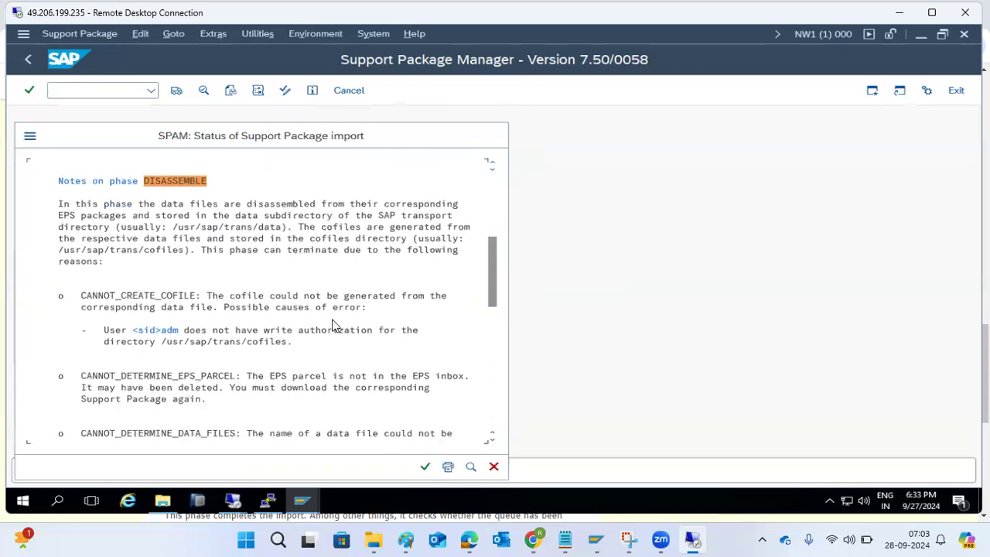
{"action": "left_click", "coordinate": [424, 466]}
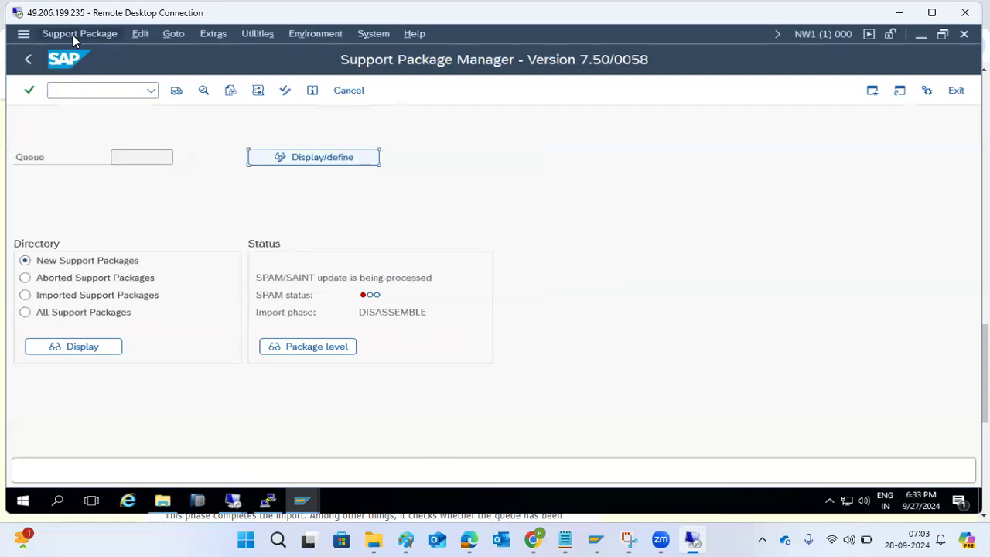
{"action": "left_click", "coordinate": [80, 92]}
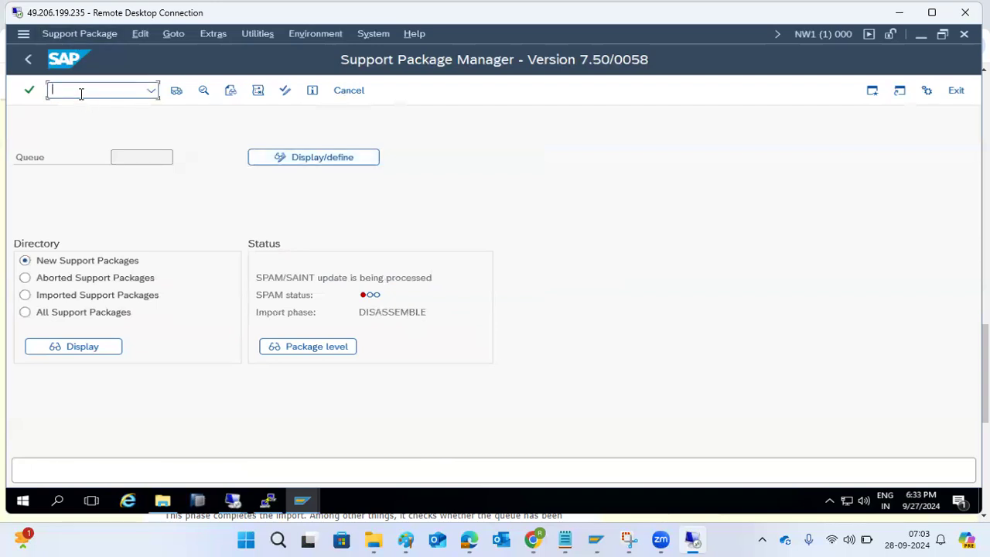
{"action": "left_click", "coordinate": [28, 58]}
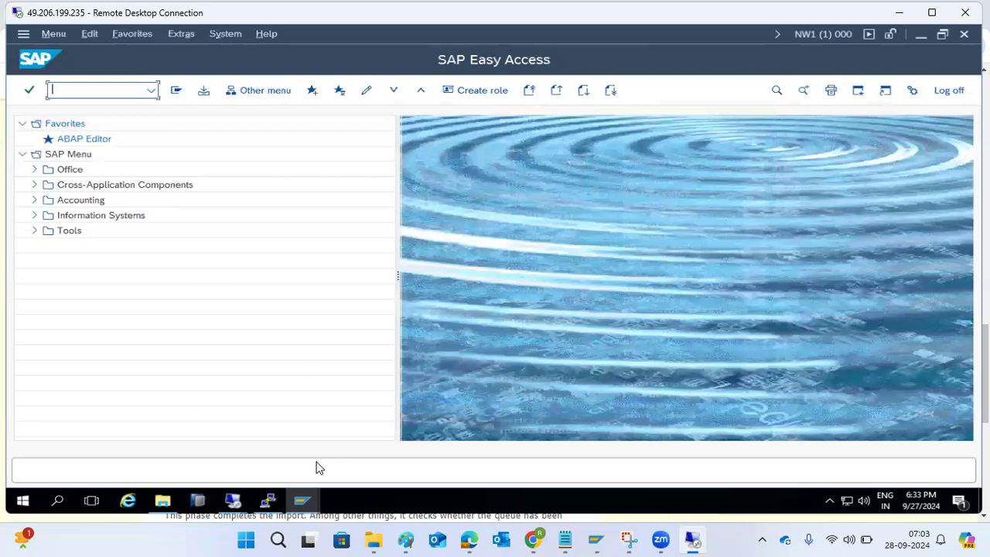
- Switch to the ECD session and accept the user-defined stop before Import 1, continuing the import in the background
{"action": "mouse_move", "coordinate": [309, 499]}
{"action": "left_click", "coordinate": [290, 453]}
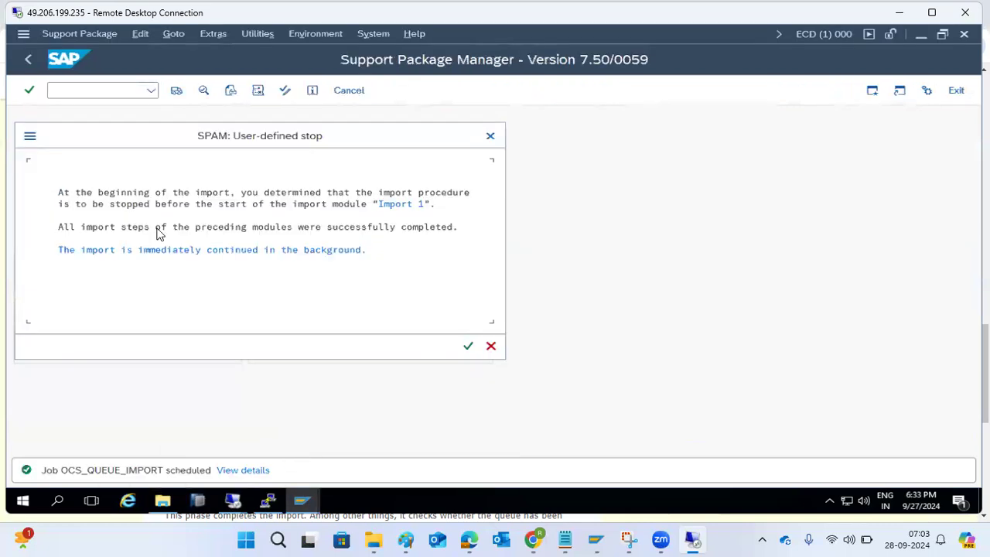
{"action": "left_click", "coordinate": [402, 205]}
{"action": "left_click", "coordinate": [468, 346]}
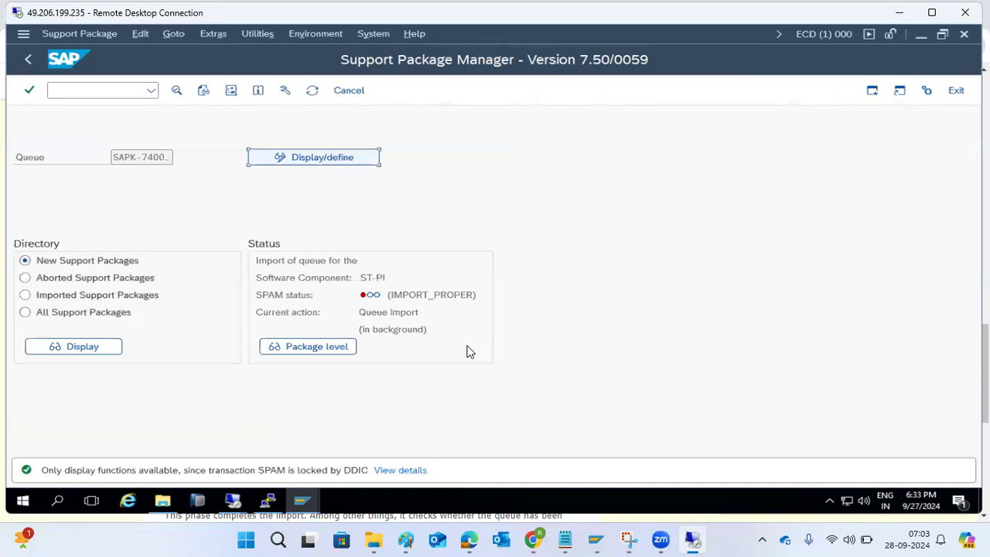
- Refresh the Support Package Manager and examine the current phase of the ST-PI queue import
{"action": "left_click_drag", "start_coordinate": [429, 297], "coordinate": [460, 299]}
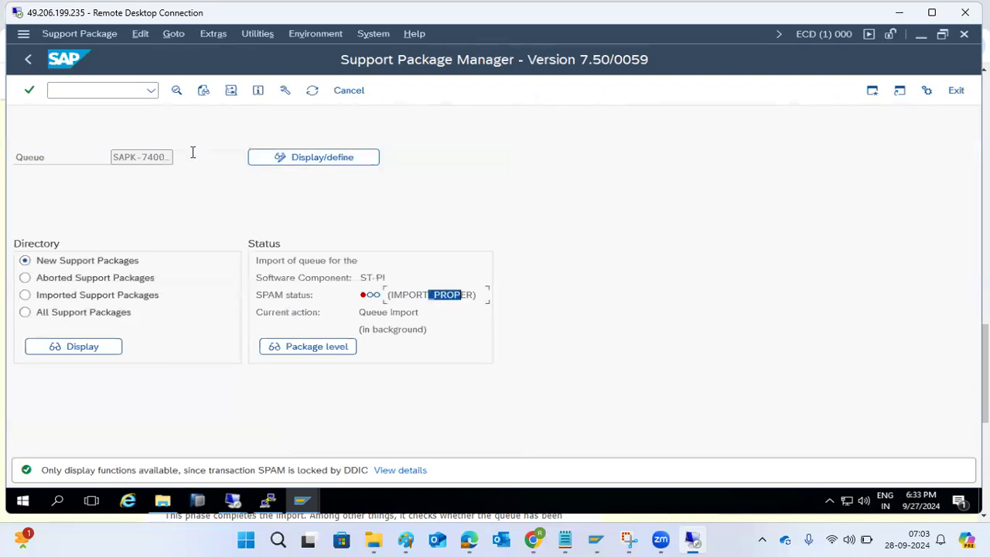
{"action": "left_click", "coordinate": [313, 92]}
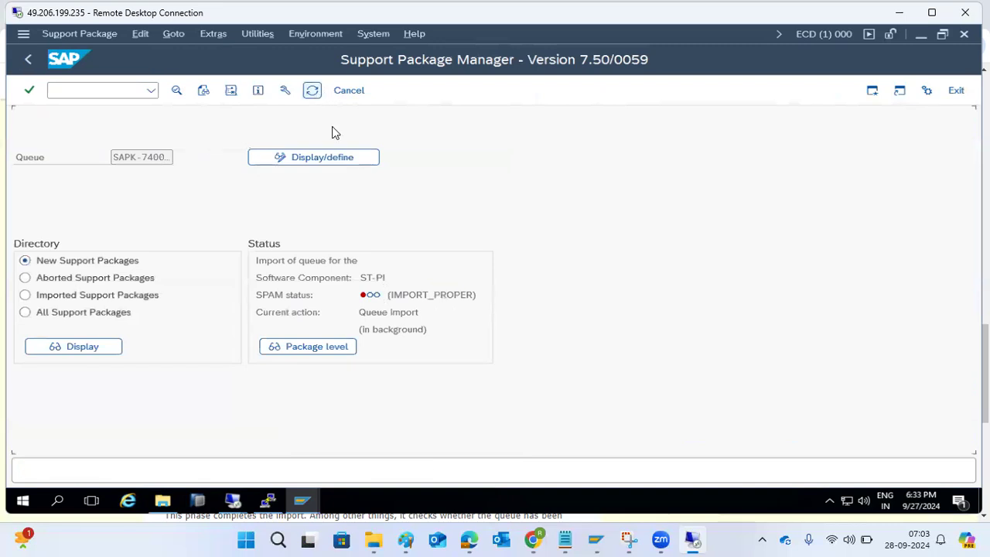
{"action": "left_click_drag", "start_coordinate": [403, 294], "coordinate": [473, 295]}
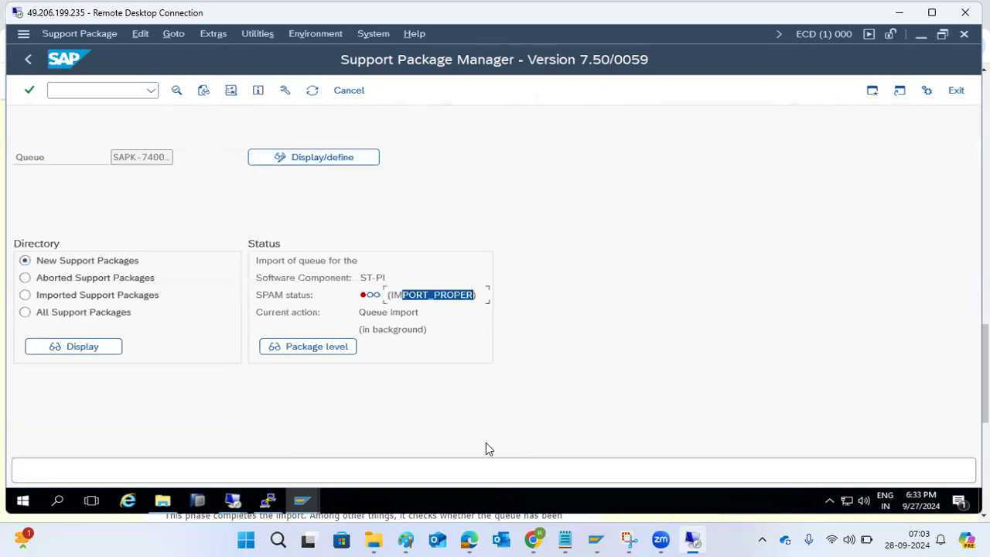
- Switch to Chrome, locate the IMPORT_PROPER phase in the list of SPAM and SAINT phases, and return to the remote desktop
{"action": "left_click", "coordinate": [533, 539]}
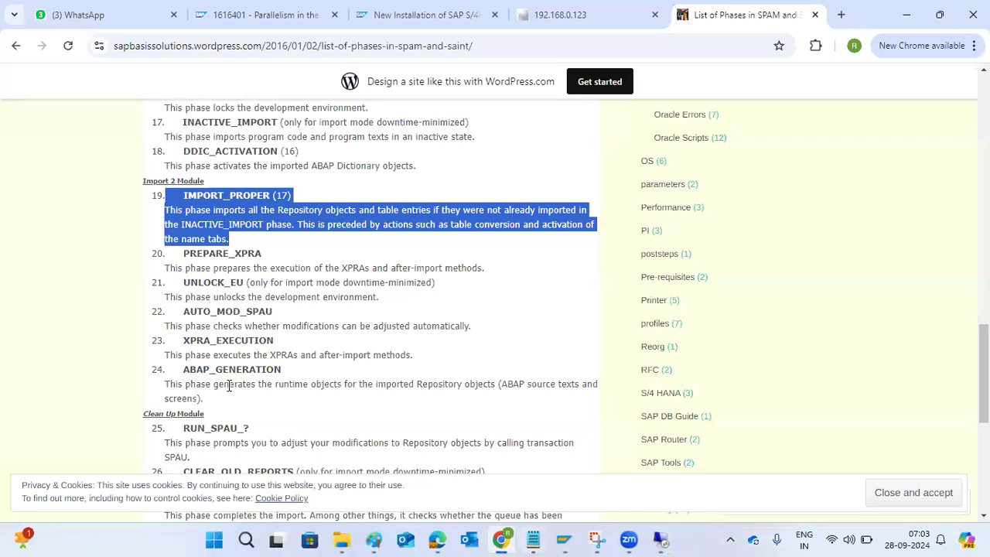
{"action": "scroll", "coordinate": [227, 408], "scroll_direction": "down", "scroll_amount": 1}
{"action": "scroll", "coordinate": [228, 387], "scroll_direction": "up", "scroll_amount": 1}
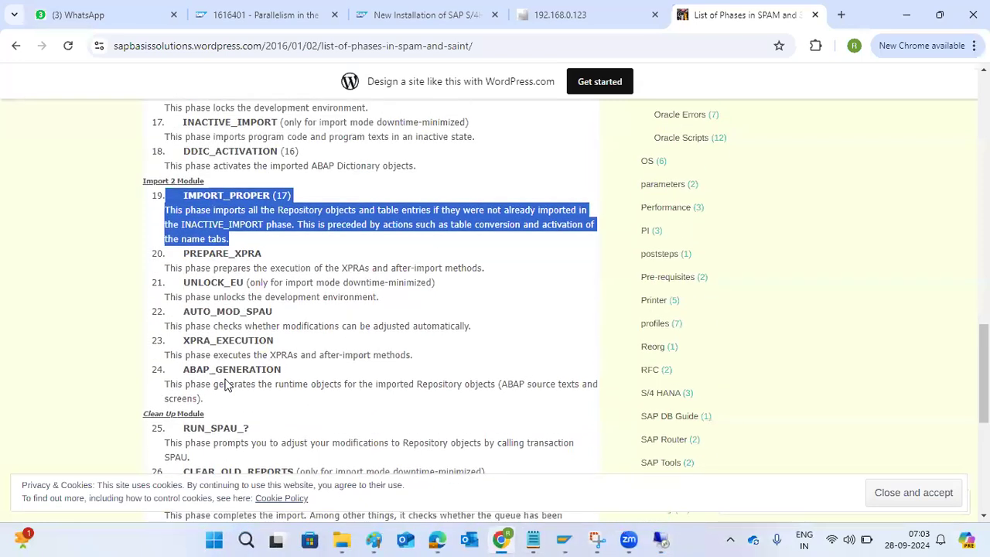
{"action": "left_click", "coordinate": [177, 194]}
{"action": "left_click_drag", "start_coordinate": [154, 194], "coordinate": [294, 203]}
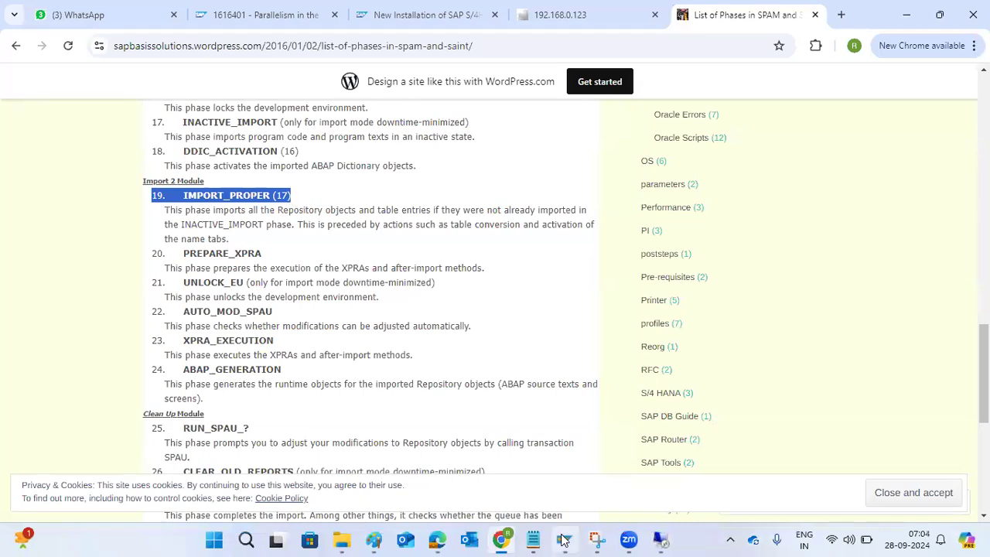
{"action": "mouse_move", "coordinate": [660, 539]}
{"action": "left_click", "coordinate": [658, 487]}
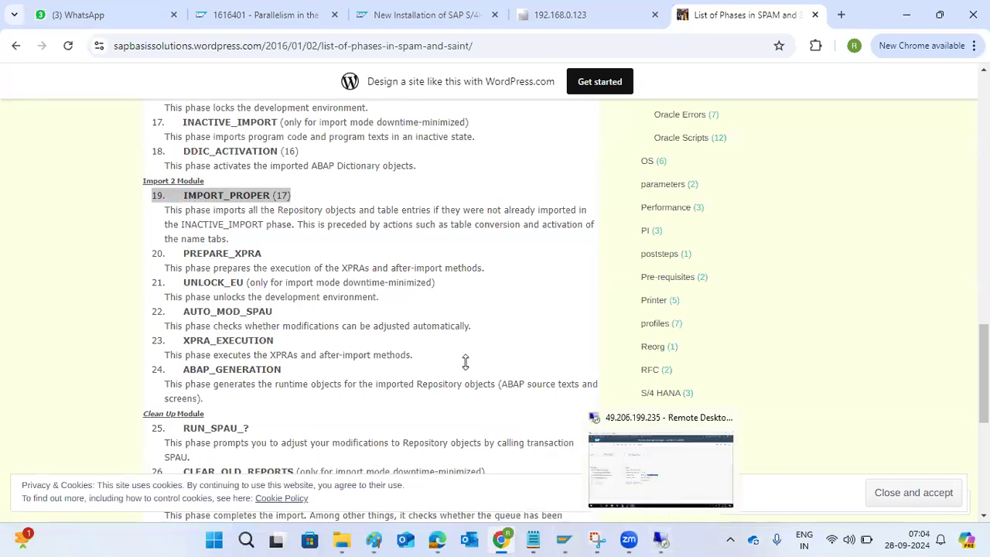
- Refresh the ST-PI queue status, view the OCS import status message and close it
{"action": "left_click", "coordinate": [311, 91]}
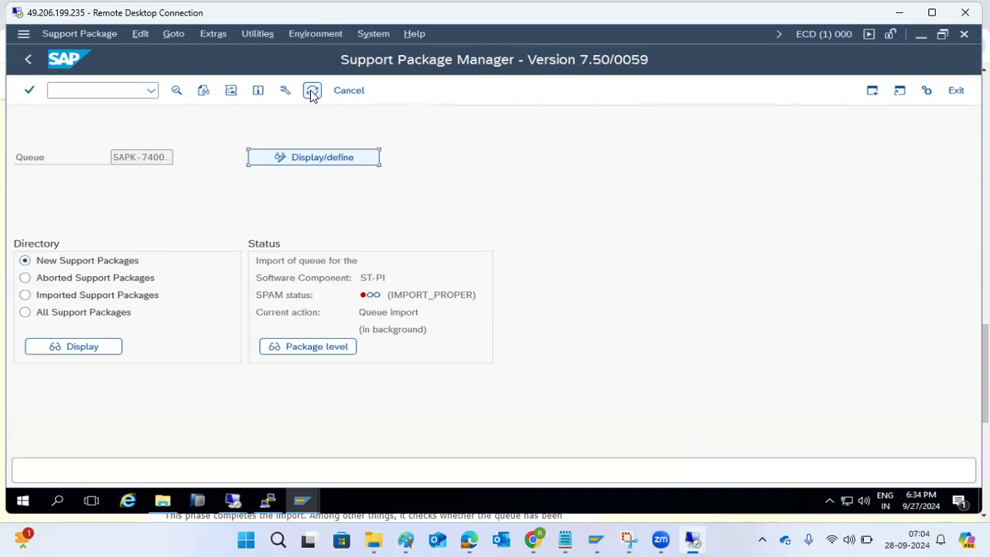
{"action": "left_click", "coordinate": [311, 91]}
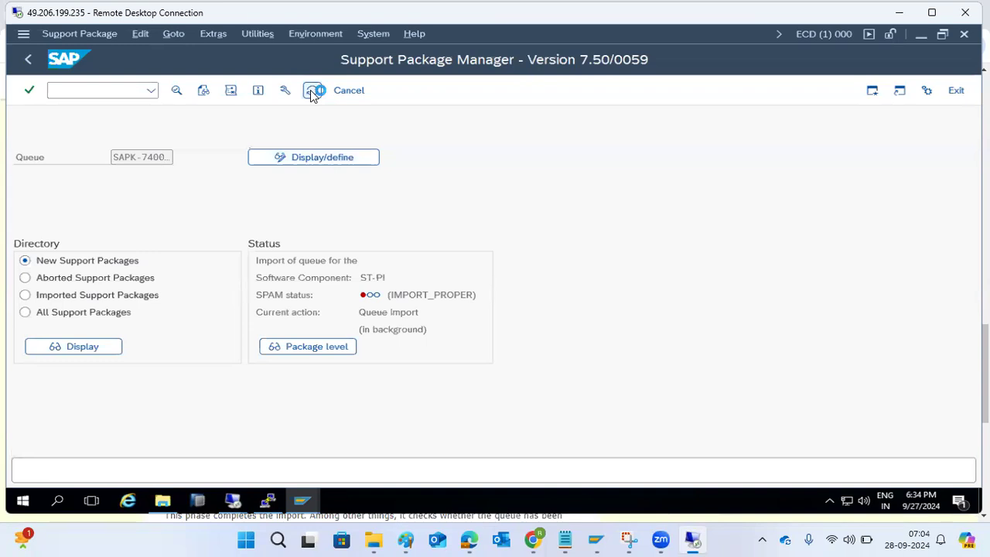
{"action": "mouse_move", "coordinate": [301, 501]}
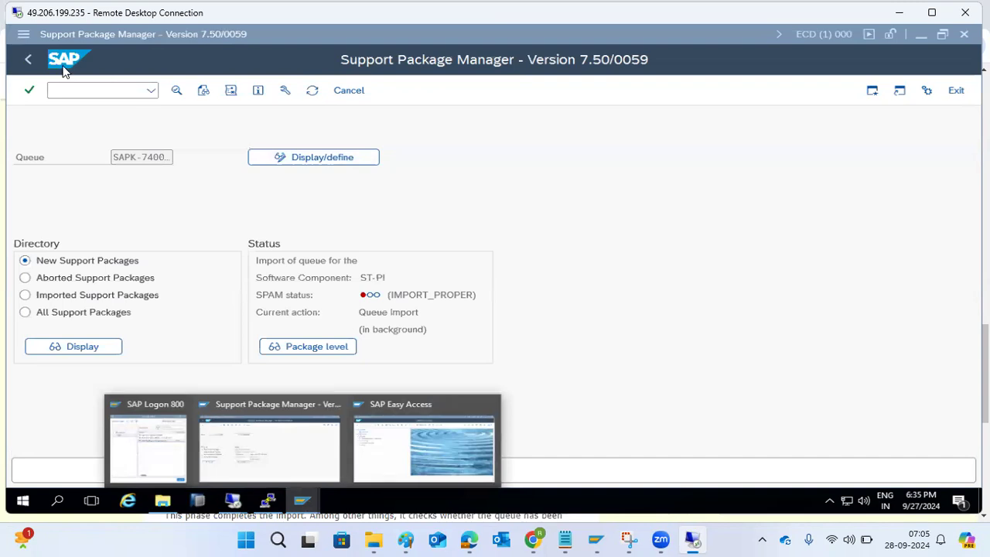
{"action": "left_click", "coordinate": [283, 166]}
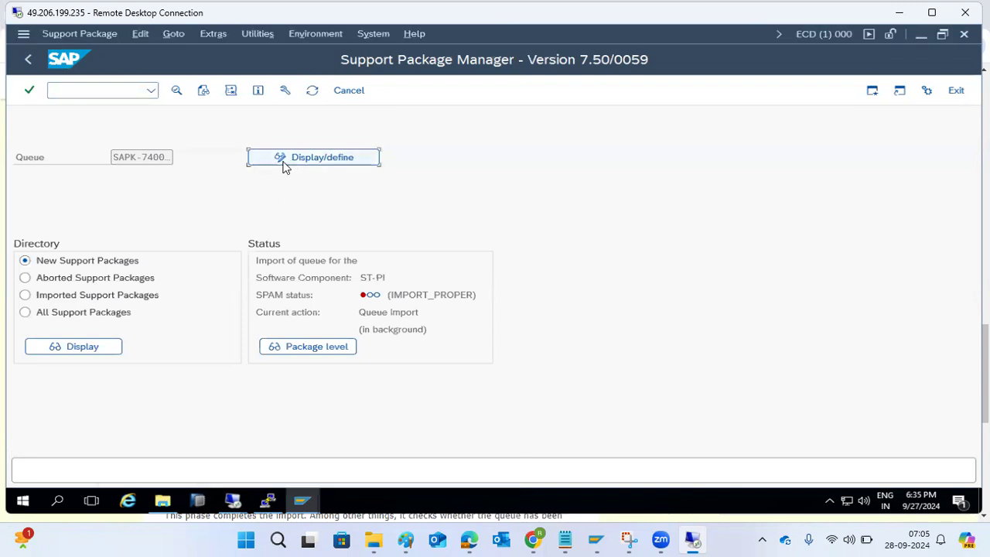
{"action": "left_click", "coordinate": [175, 91]}
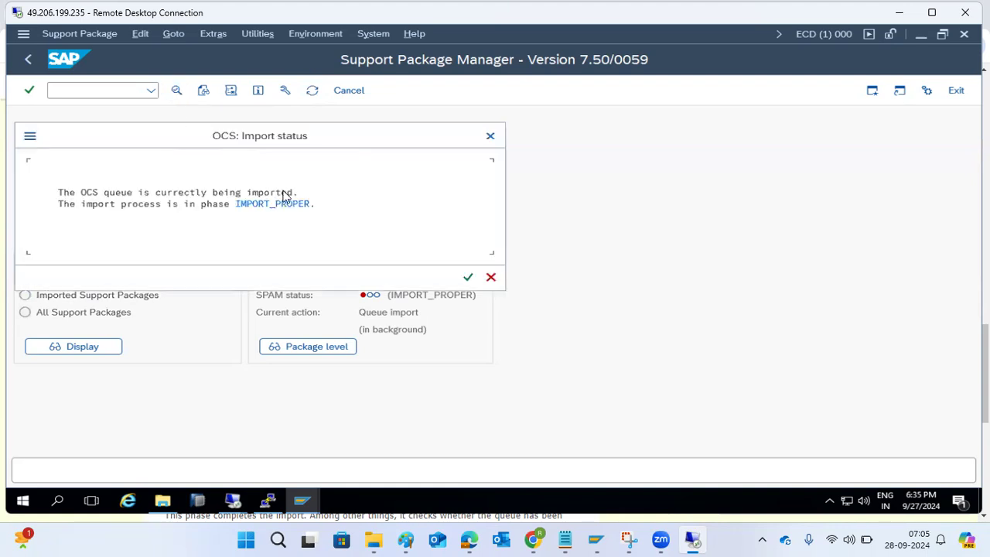
{"action": "left_click", "coordinate": [466, 277]}
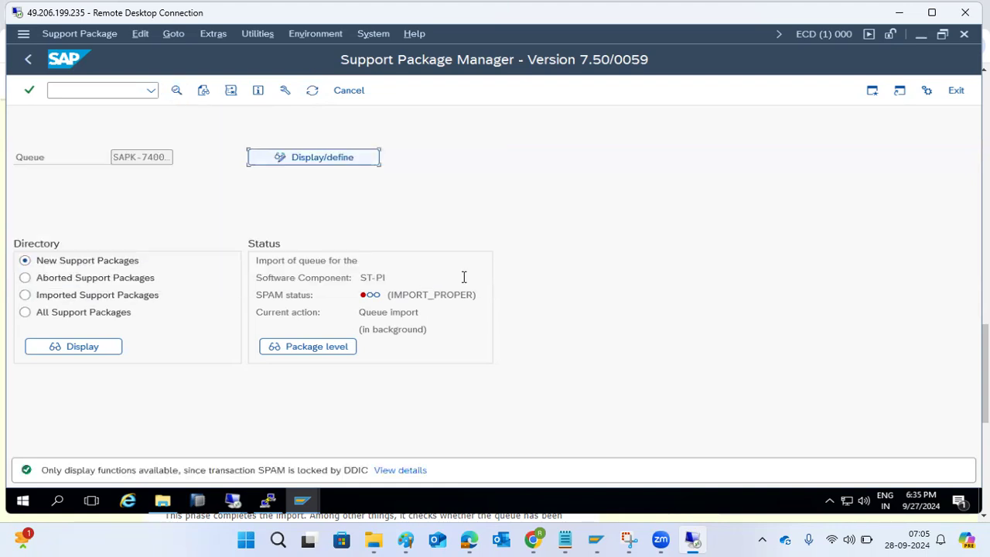
- Refresh the ST-PI import status again and check which phase it has reached
{"action": "left_click", "coordinate": [311, 90]}
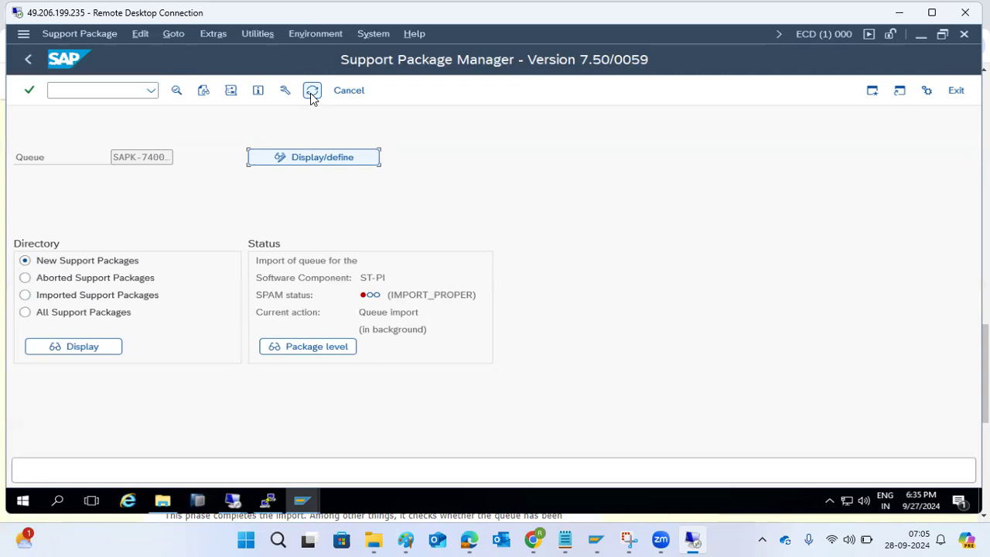
{"action": "left_click", "coordinate": [312, 92]}
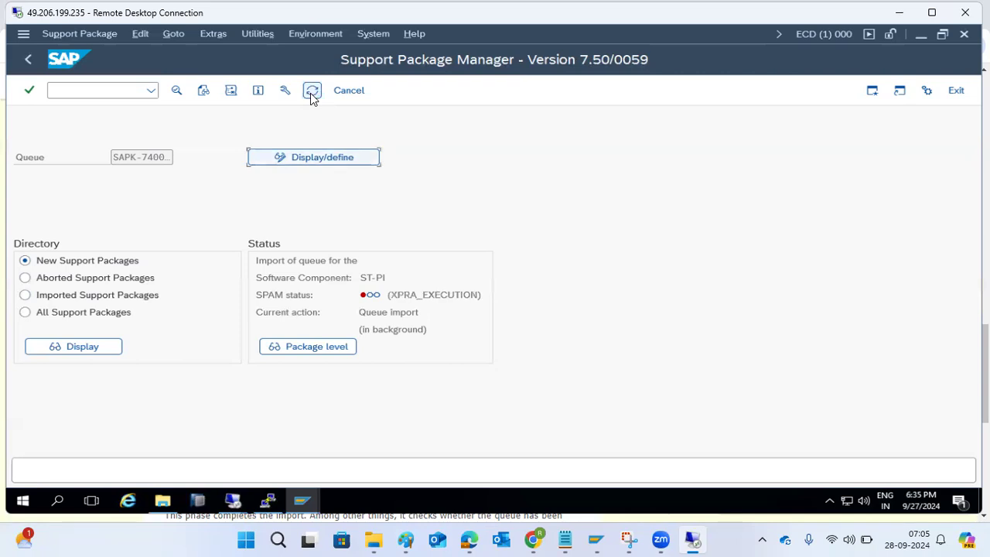
{"action": "left_click_drag", "start_coordinate": [410, 294], "coordinate": [436, 295]}
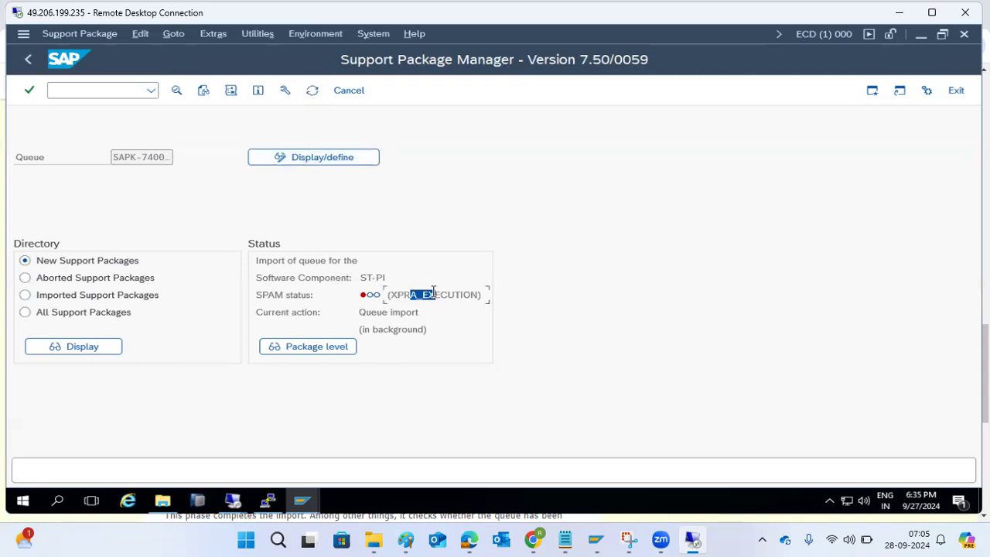
- Switch to Chrome, look up XPRA_EXECUTION and the phases following it in the list, and return to the remote desktop
{"action": "left_click", "coordinate": [532, 539]}
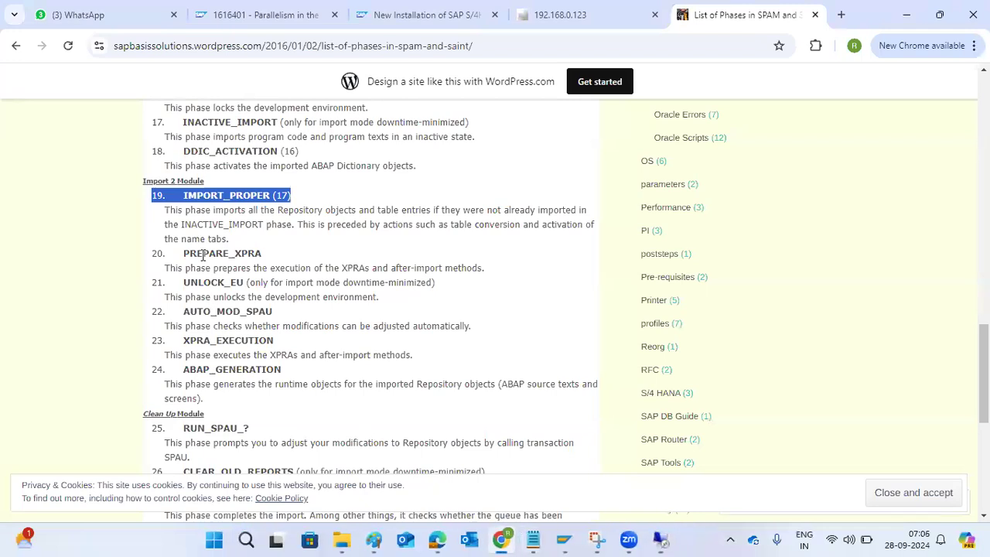
{"action": "left_click_drag", "start_coordinate": [194, 342], "coordinate": [248, 343]}
{"action": "scroll", "coordinate": [246, 342], "scroll_direction": "down", "scroll_amount": 1}
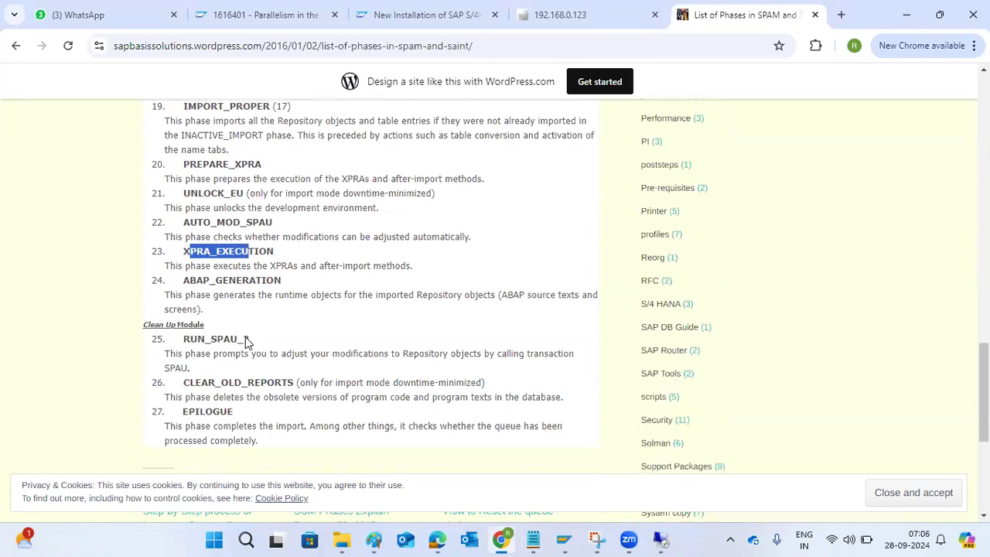
{"action": "scroll", "coordinate": [245, 343], "scroll_direction": "down", "scroll_amount": 1}
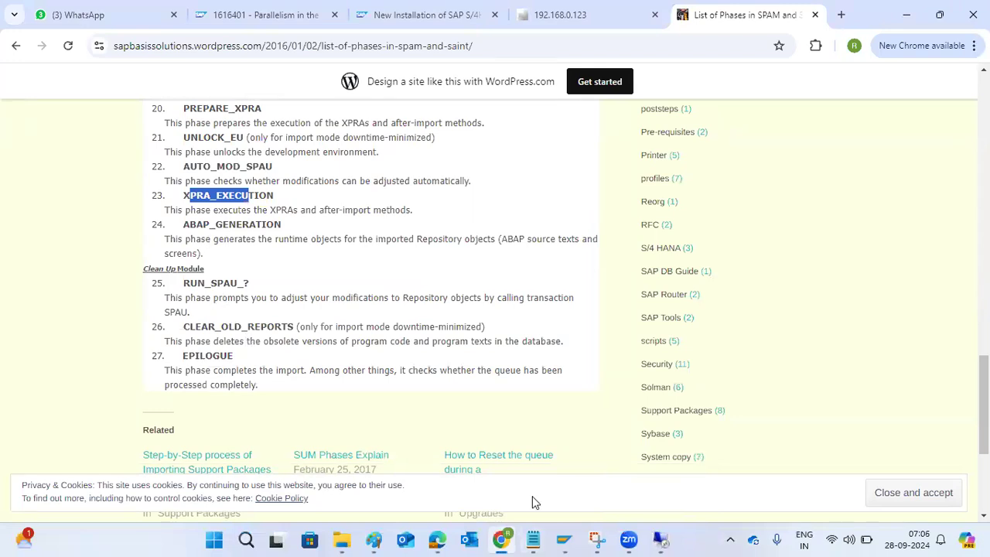
{"action": "mouse_move", "coordinate": [663, 540]}
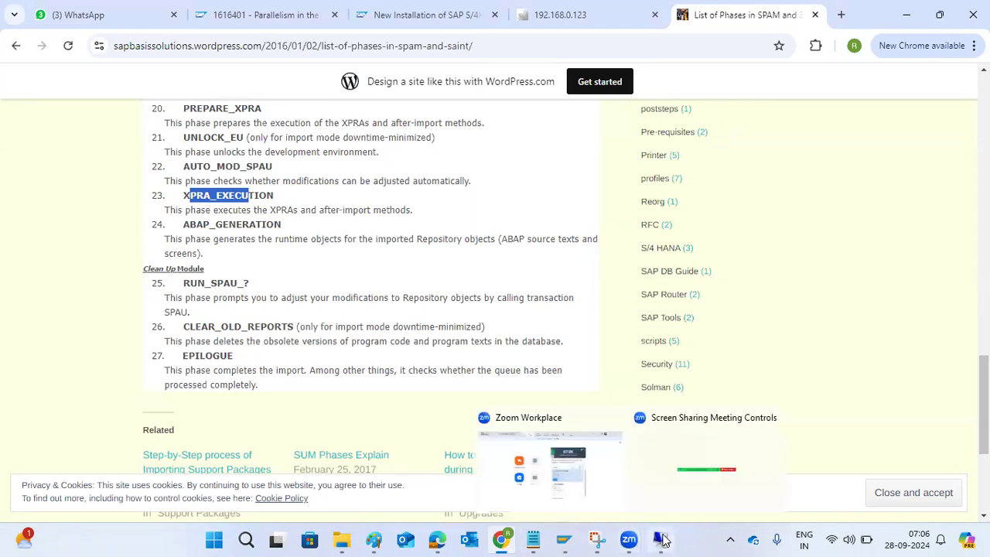
{"action": "left_click", "coordinate": [646, 474]}
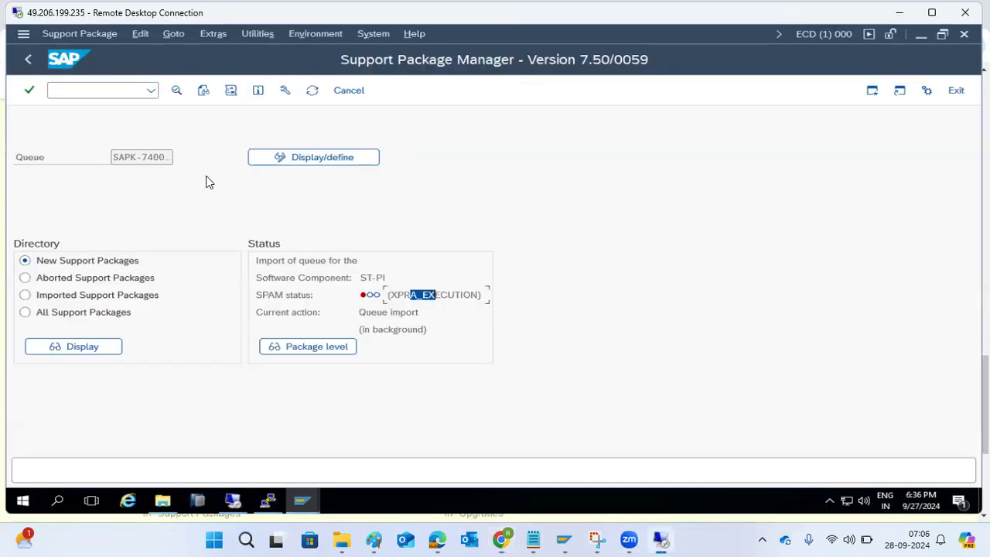
- Refresh the ST-PI import status, confirm the imported support package queue, and decline to send the runtime analysis
{"action": "left_click", "coordinate": [312, 92]}
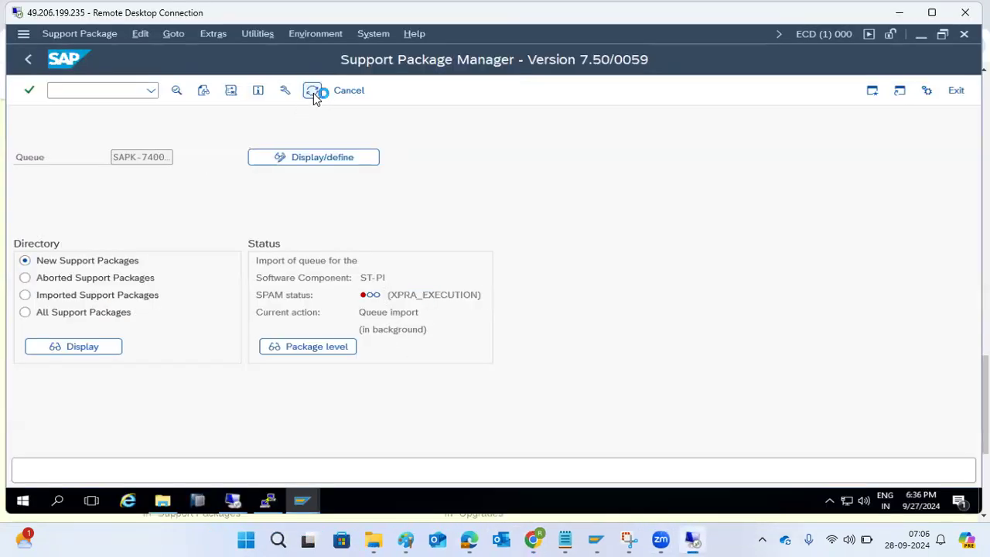
{"action": "left_click_drag", "start_coordinate": [371, 312], "coordinate": [395, 311]}
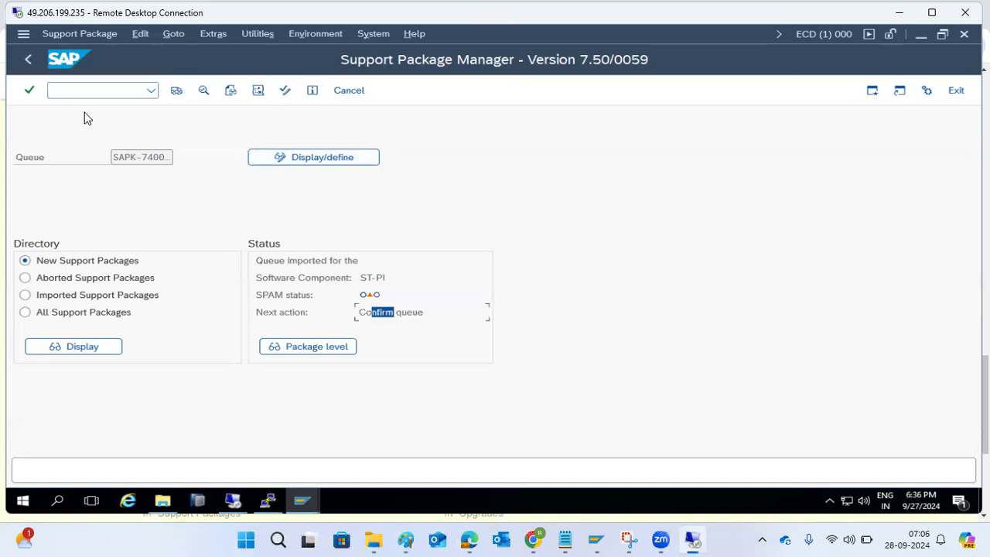
{"action": "left_click", "coordinate": [72, 34]}
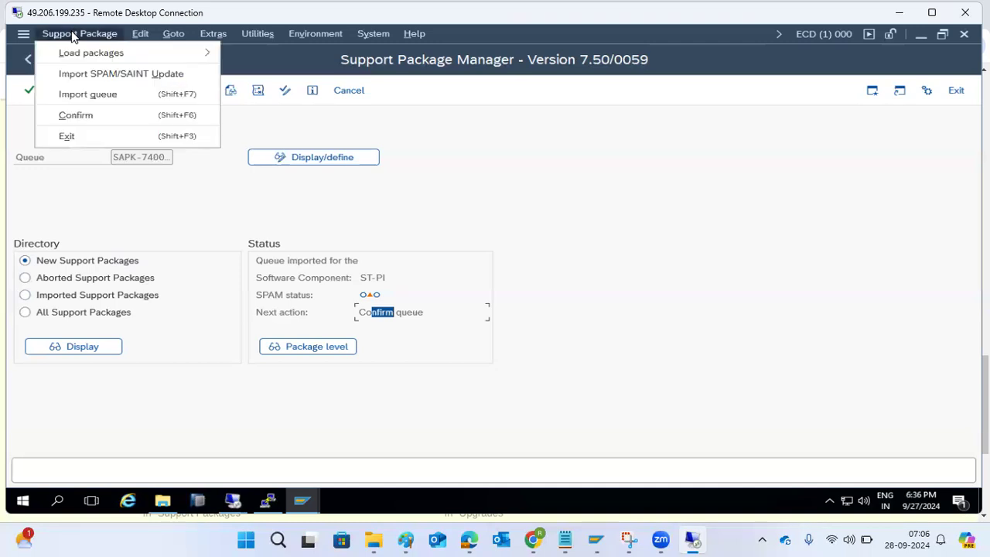
{"action": "left_click", "coordinate": [82, 110]}
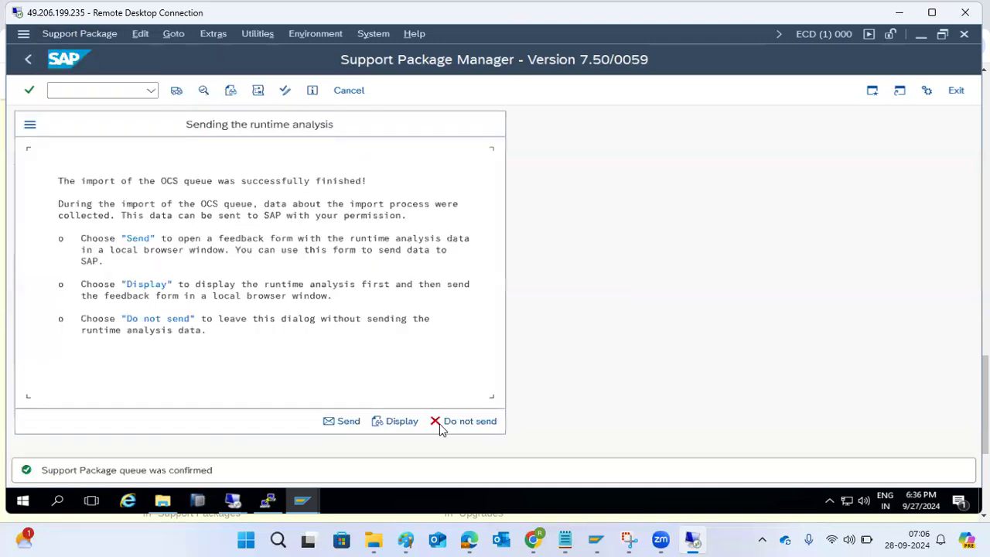
{"action": "left_click", "coordinate": [456, 424]}
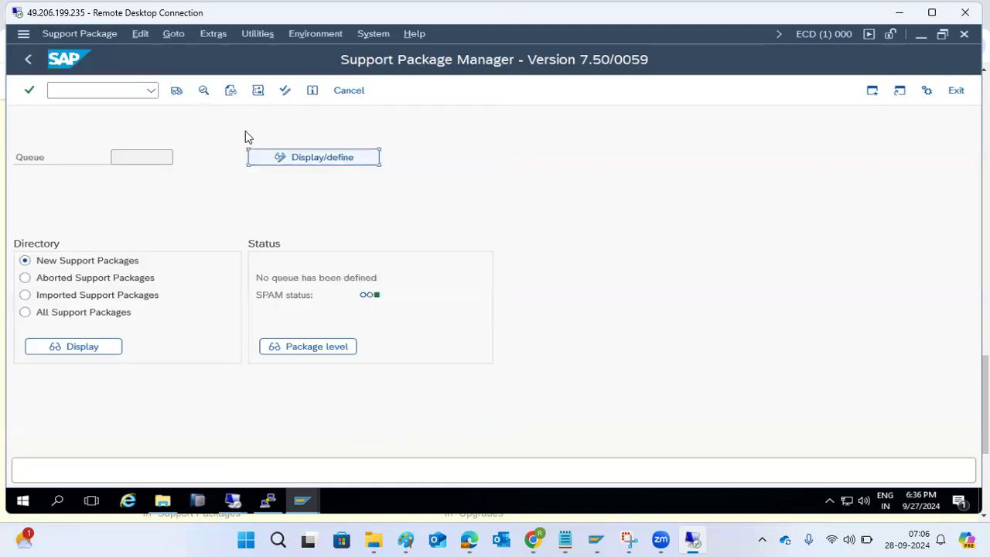
- Check the ST-PI release and support package level among the installed software components in the system status, and close both dialogs
{"action": "left_click", "coordinate": [372, 34]}
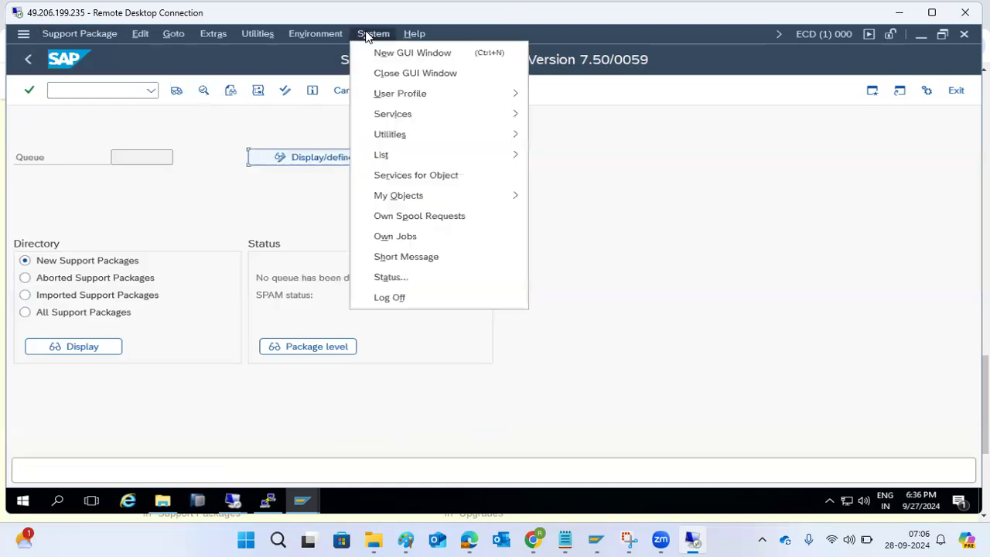
{"action": "left_click", "coordinate": [390, 278]}
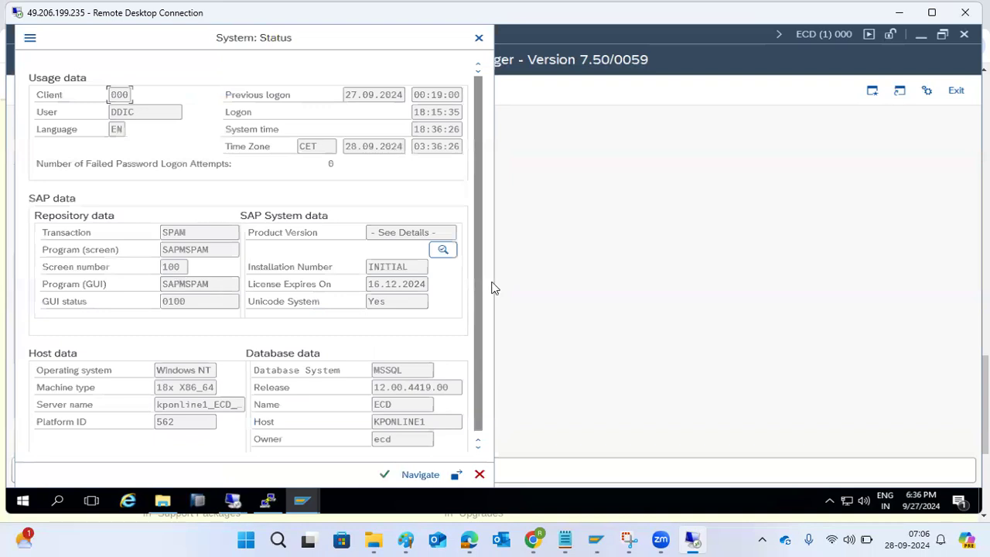
{"action": "left_click", "coordinate": [453, 252]}
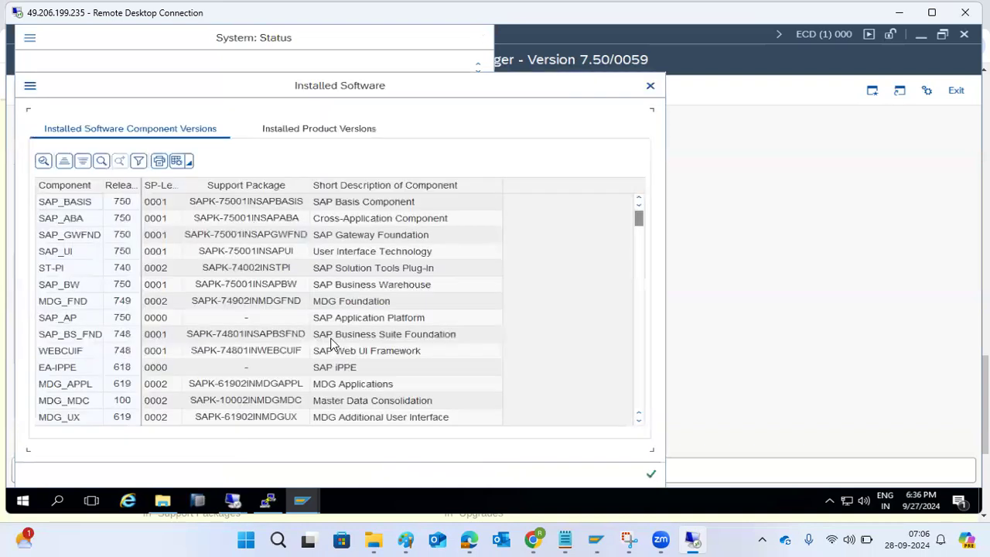
{"action": "left_click", "coordinate": [52, 273]}
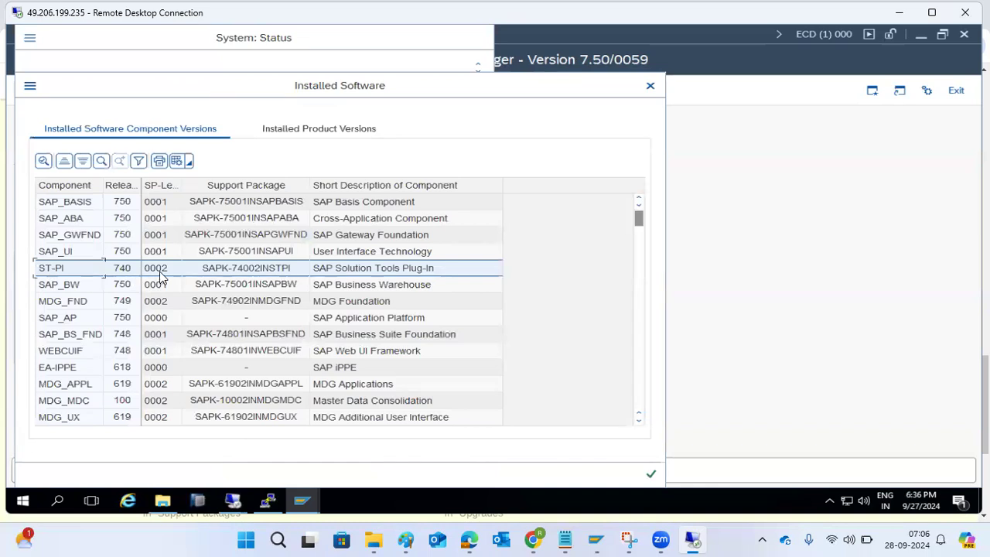
{"action": "scroll", "coordinate": [164, 279], "scroll_direction": "down", "scroll_amount": 20}
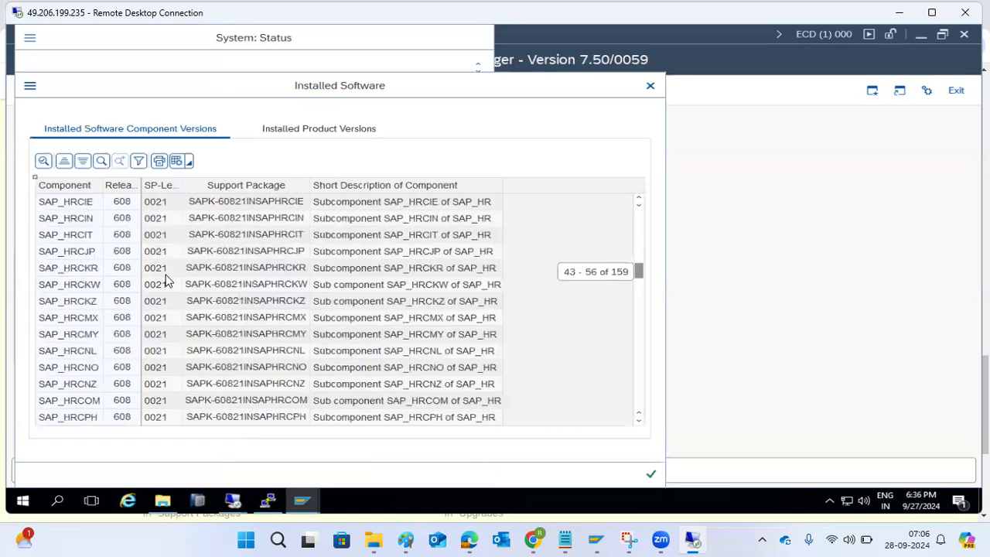
{"action": "scroll", "coordinate": [402, 352], "scroll_direction": "up", "scroll_amount": 20}
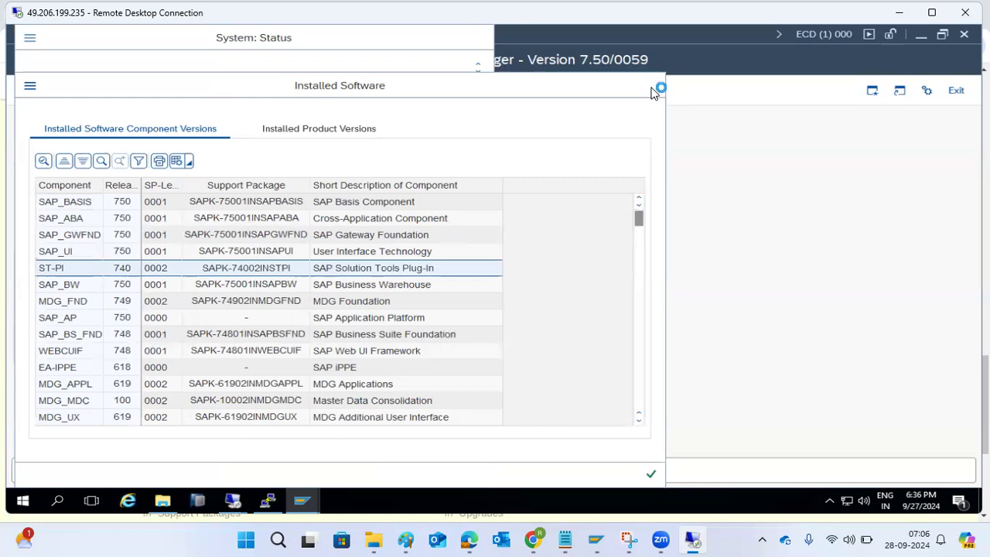
{"action": "left_click", "coordinate": [651, 88]}
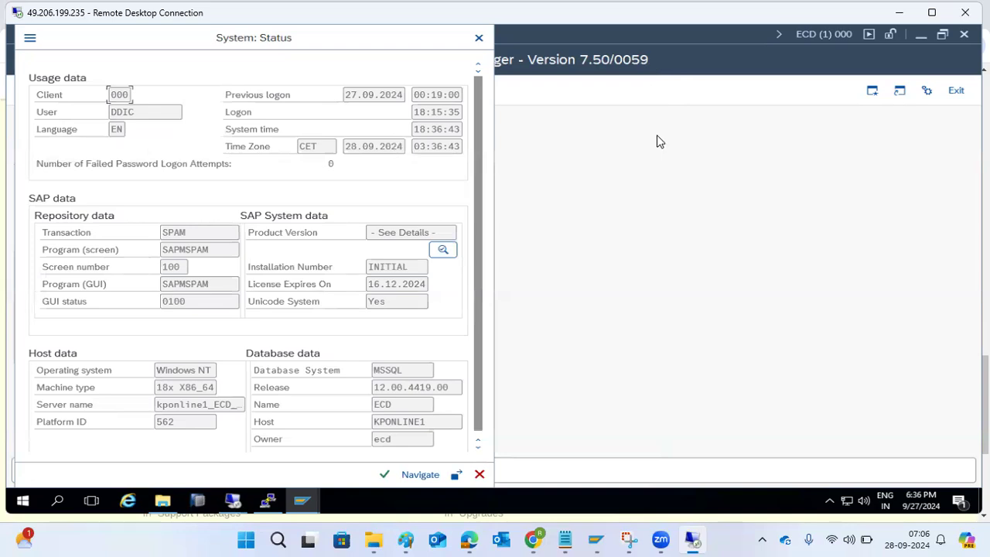
{"action": "left_click", "coordinate": [479, 474]}
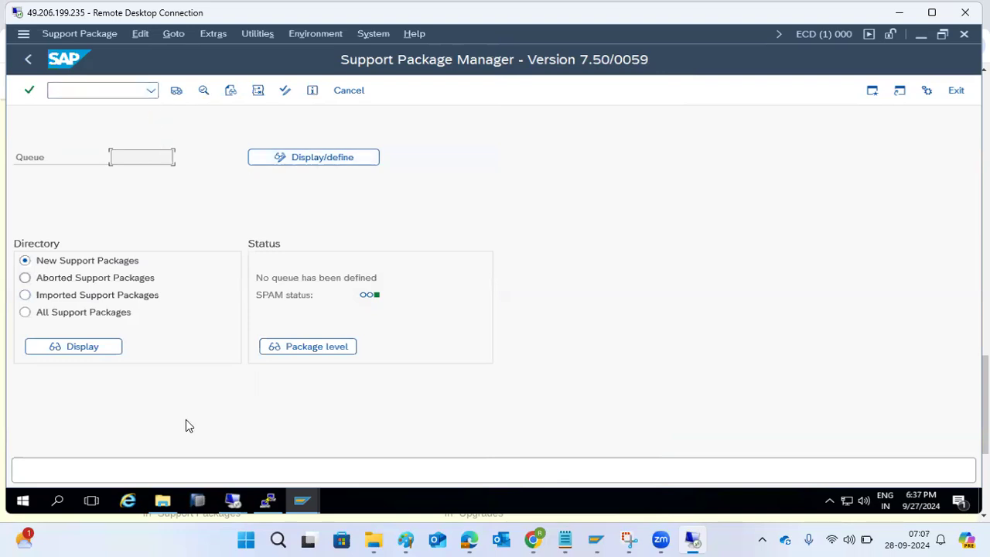
- Switch to File Explorer, examine the SAR archives in the PLUGINS folder on Local Disk (C:), and return to Support Package Manager
{"action": "left_click", "coordinate": [162, 499]}
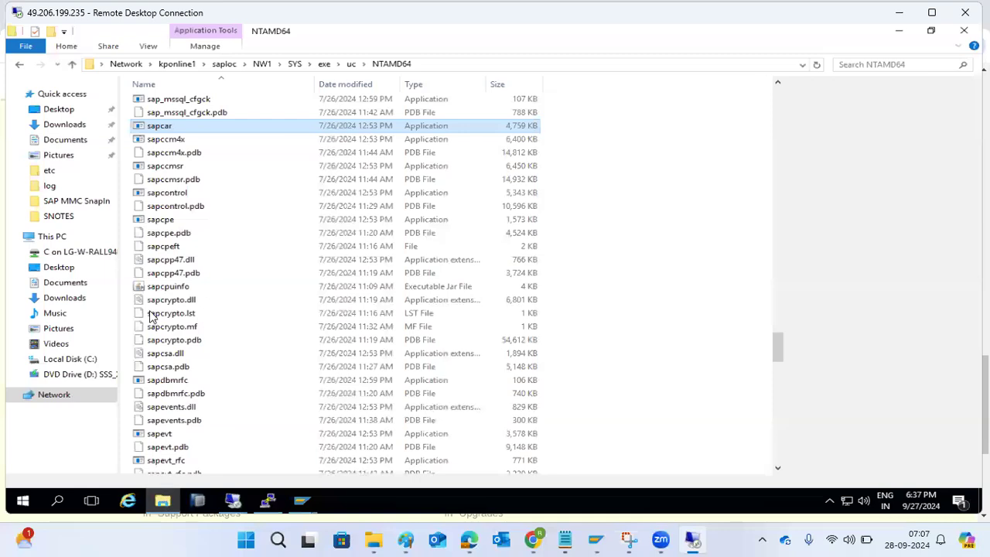
{"action": "left_click", "coordinate": [68, 359]}
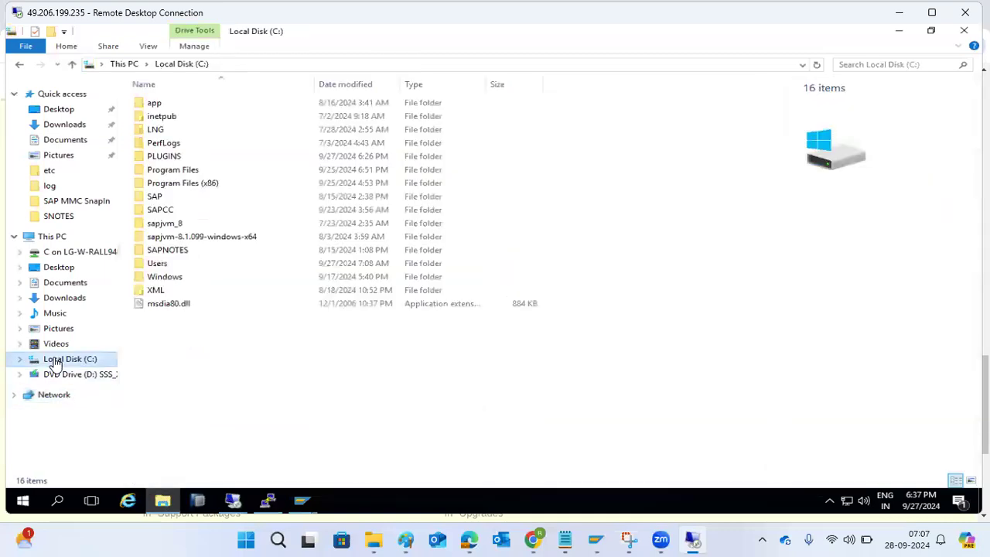
{"action": "double_click", "coordinate": [165, 157]}
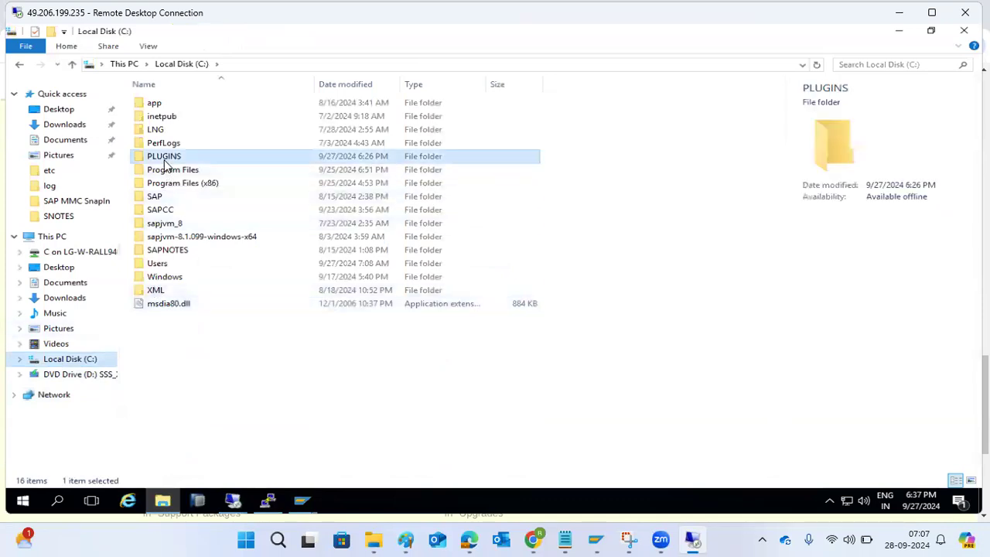
{"action": "left_click", "coordinate": [189, 183]}
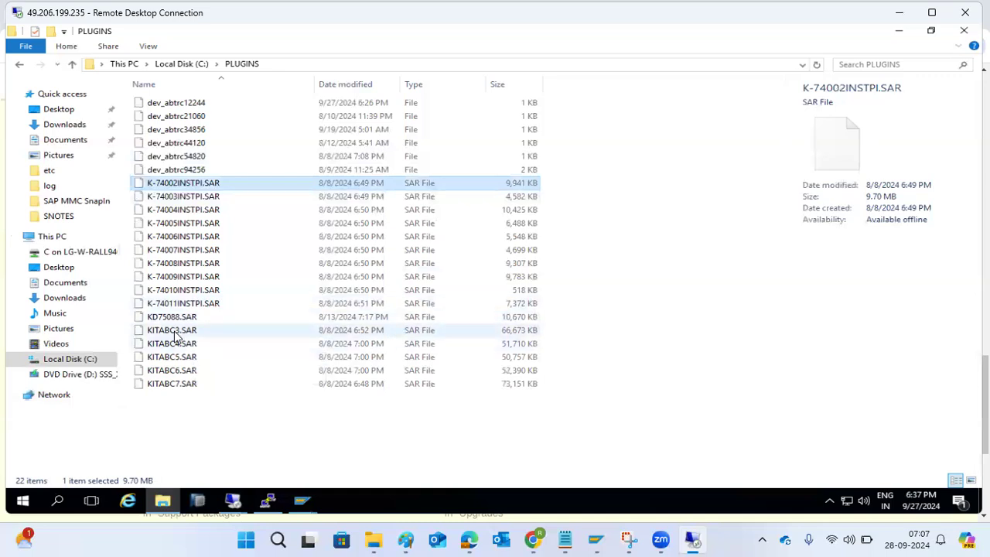
{"action": "left_click", "coordinate": [301, 501]}
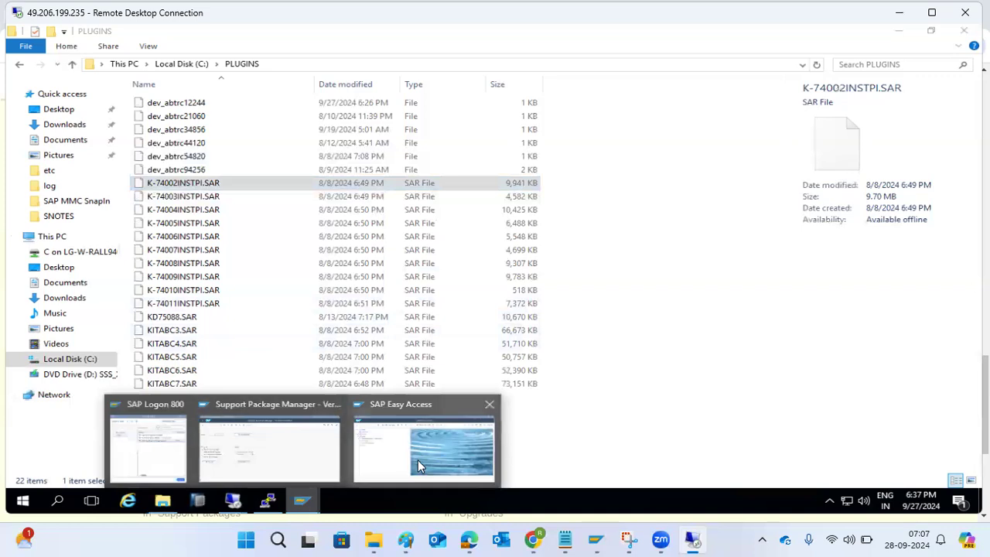
{"action": "left_click", "coordinate": [266, 444]}
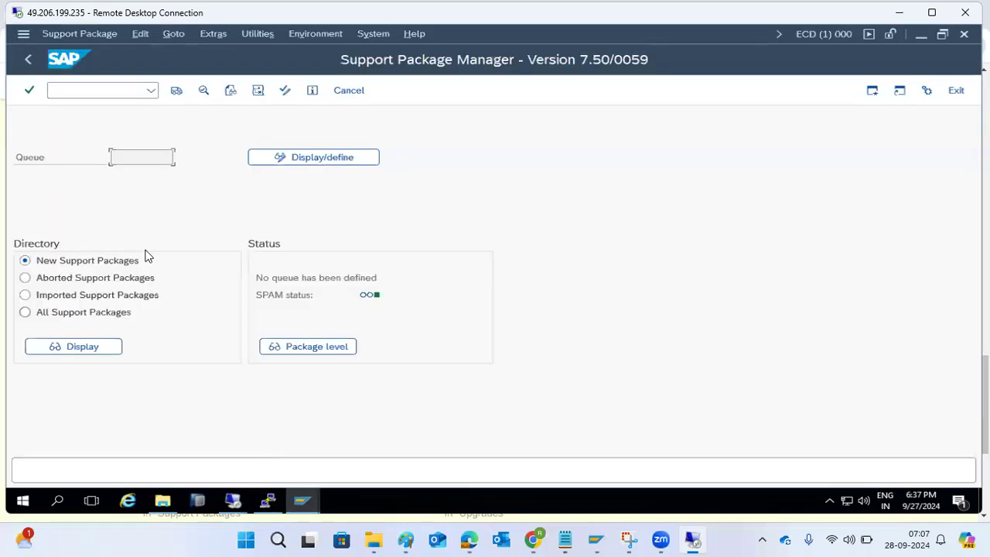
- Open the Add-On Installation Tool (SAINT), check the installable add-on packages, and go back to the installed add-ons overview
{"action": "left_click", "coordinate": [82, 90]}
{"action": "type", "text": "/n"}
{"action": "type", "text": "spam"}
{"action": "key", "text": "Return"}
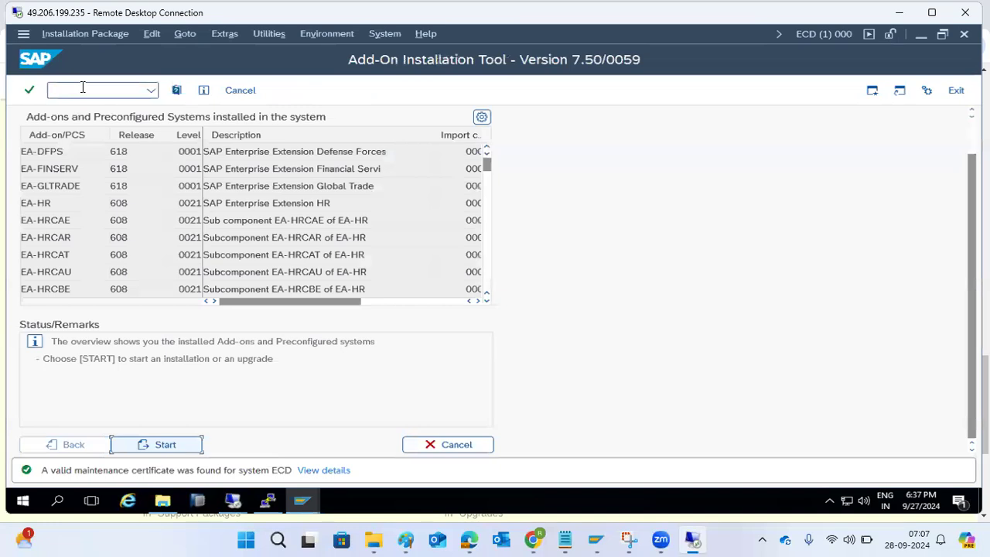
{"action": "left_click", "coordinate": [168, 451]}
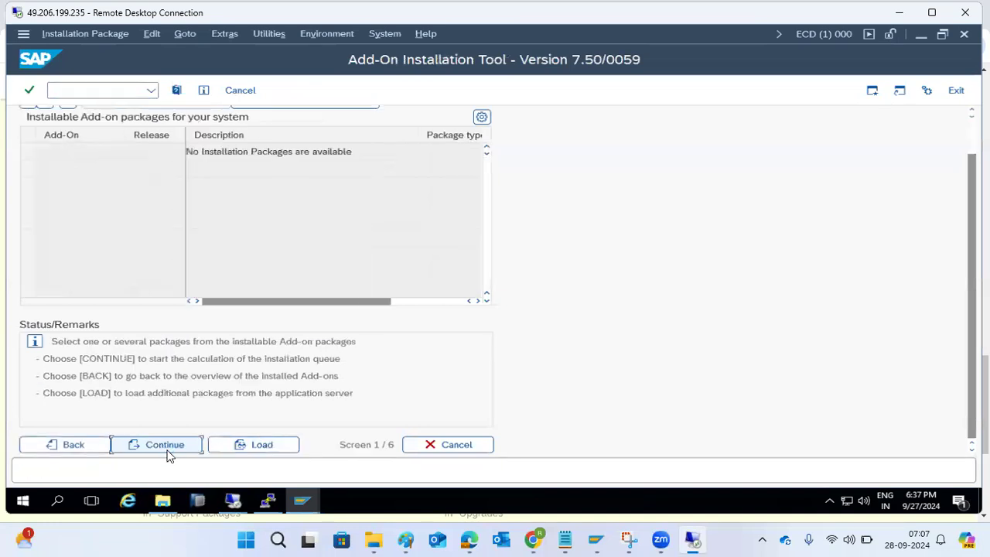
{"action": "left_click", "coordinate": [95, 443]}
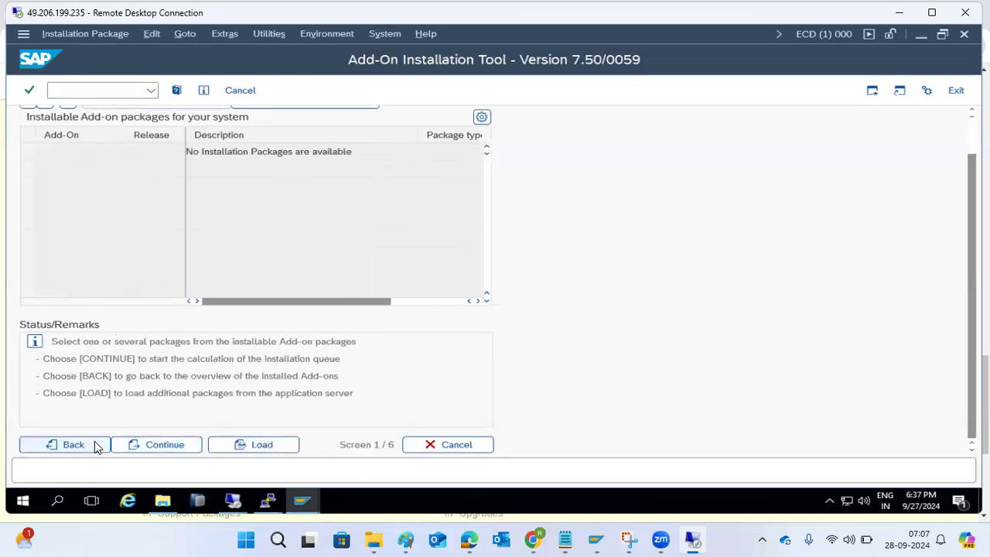
- Load the package archive KITABC3.SAR from the front end's C:\PLUGINS folder and allow SAP GUI to access the file
{"action": "left_click", "coordinate": [62, 35]}
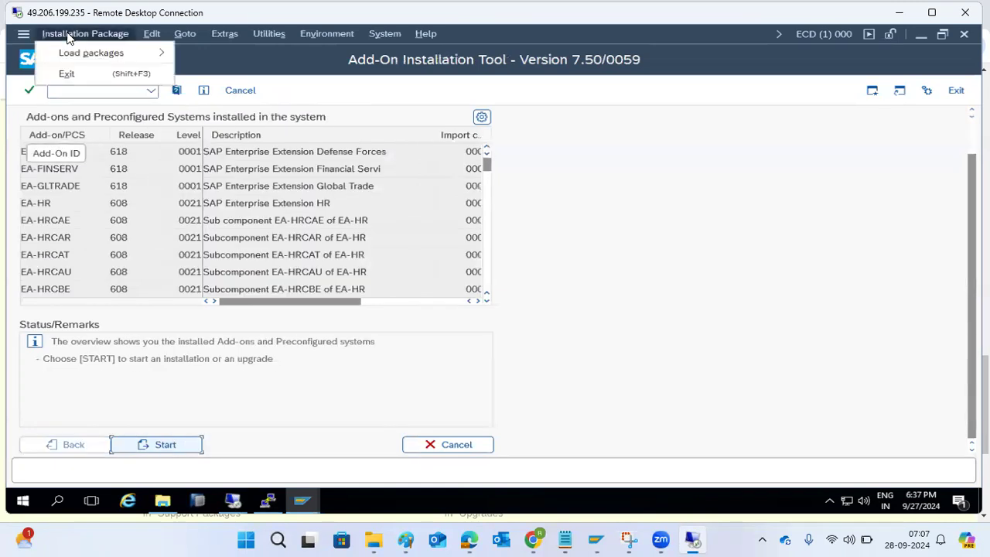
{"action": "mouse_move", "coordinate": [88, 52]}
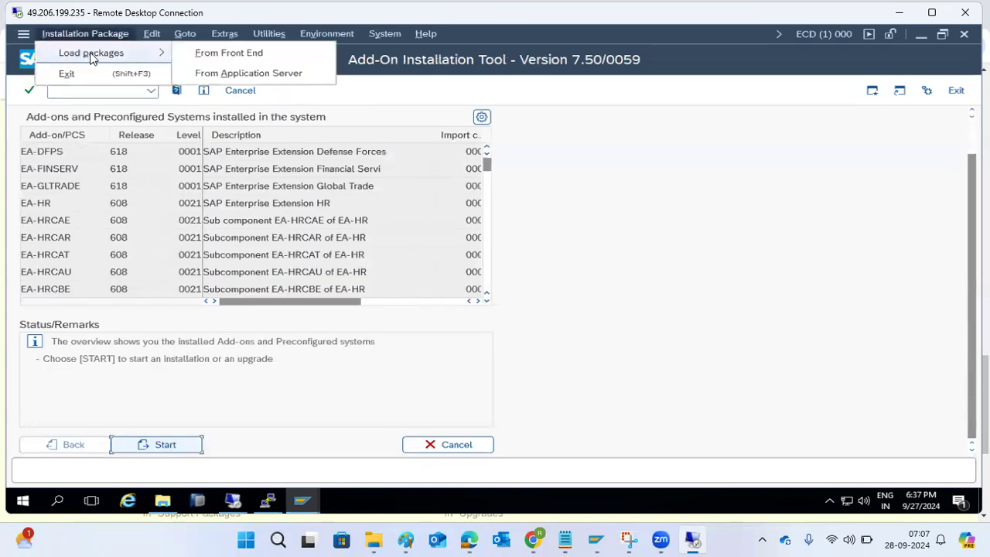
{"action": "left_click", "coordinate": [206, 58]}
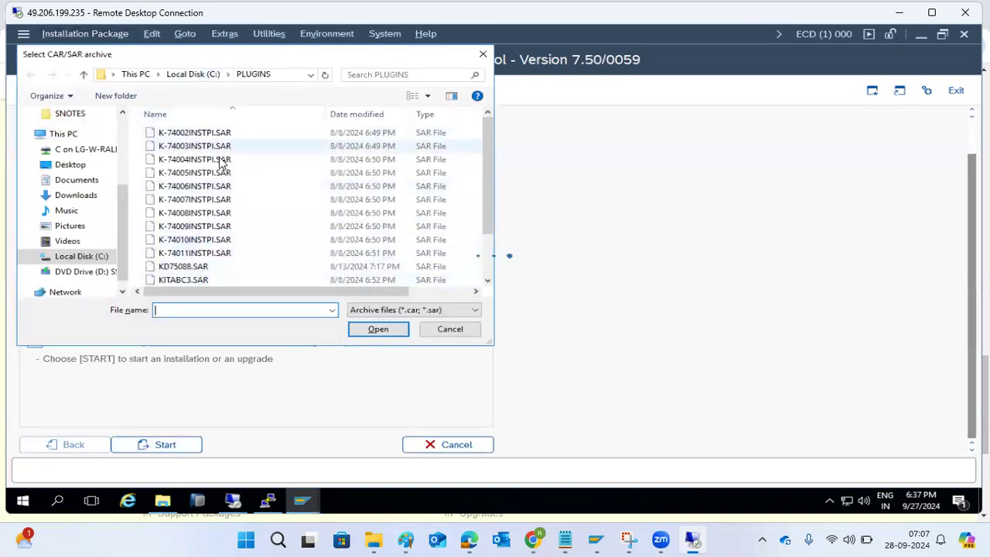
{"action": "scroll", "coordinate": [210, 232], "scroll_direction": "down", "scroll_amount": 2}
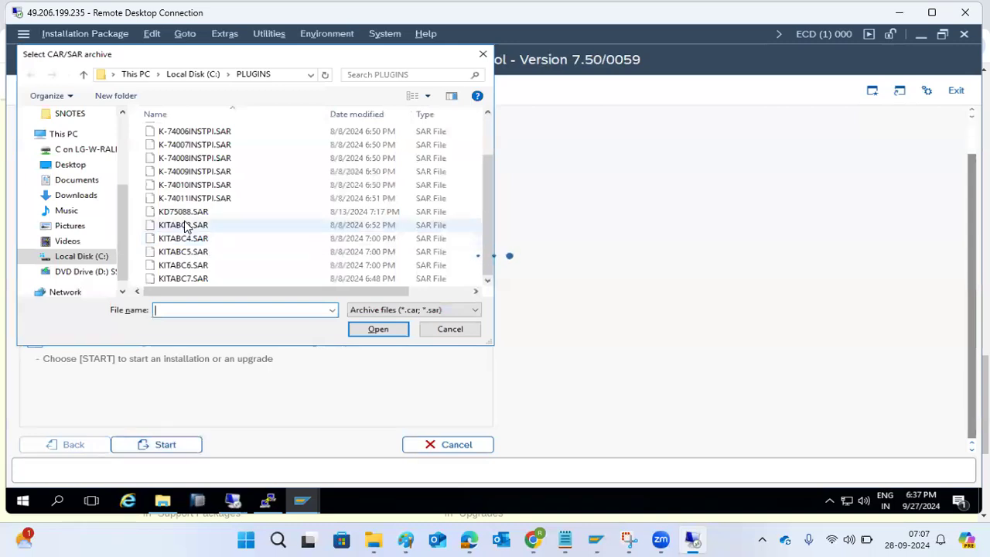
{"action": "double_click", "coordinate": [185, 225]}
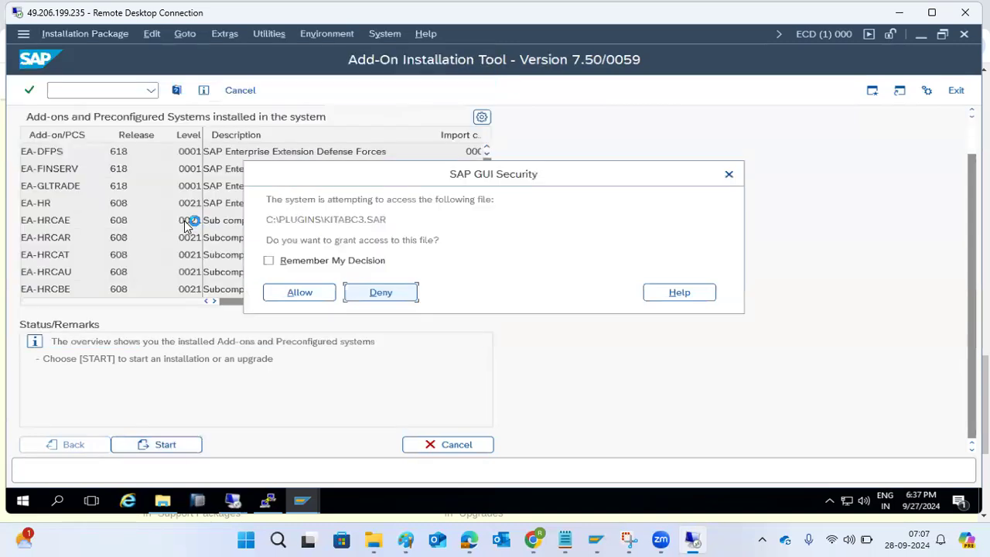
{"action": "left_click", "coordinate": [285, 287]}
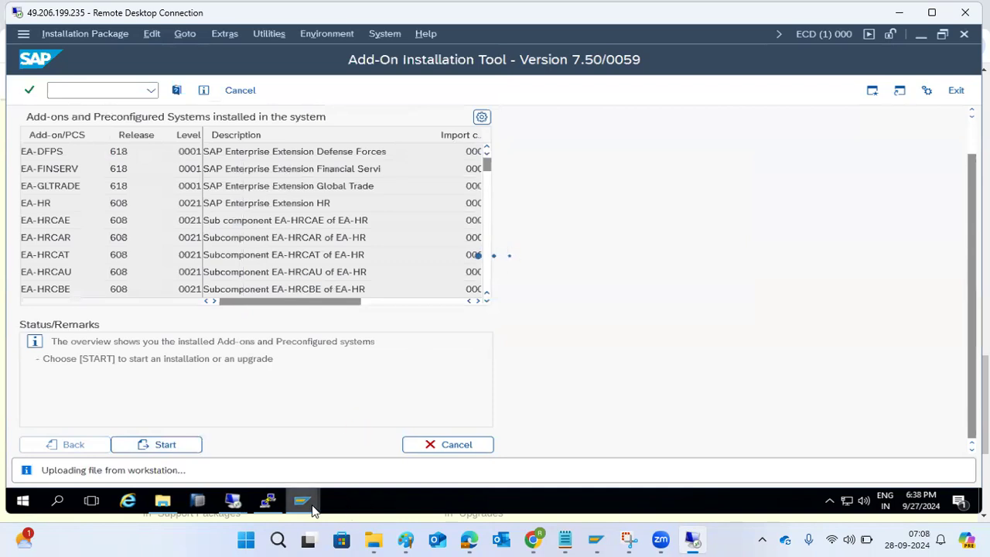
- Switch to File Explorer, select KITABC3.SAR in PLUGINS, and open the trans folder under sapmnt on the kponline1 network host
{"action": "mouse_move", "coordinate": [311, 501]}
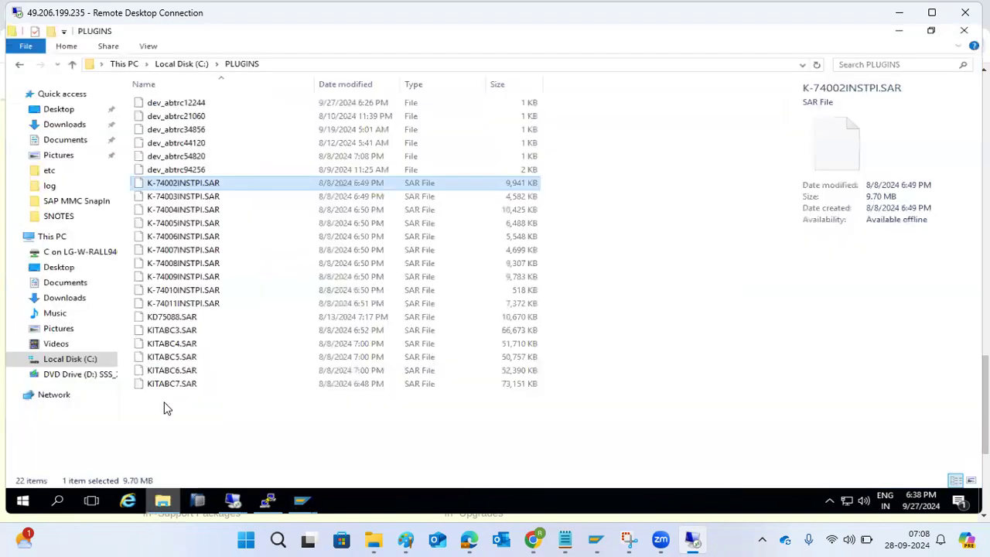
{"action": "left_click", "coordinate": [171, 330]}
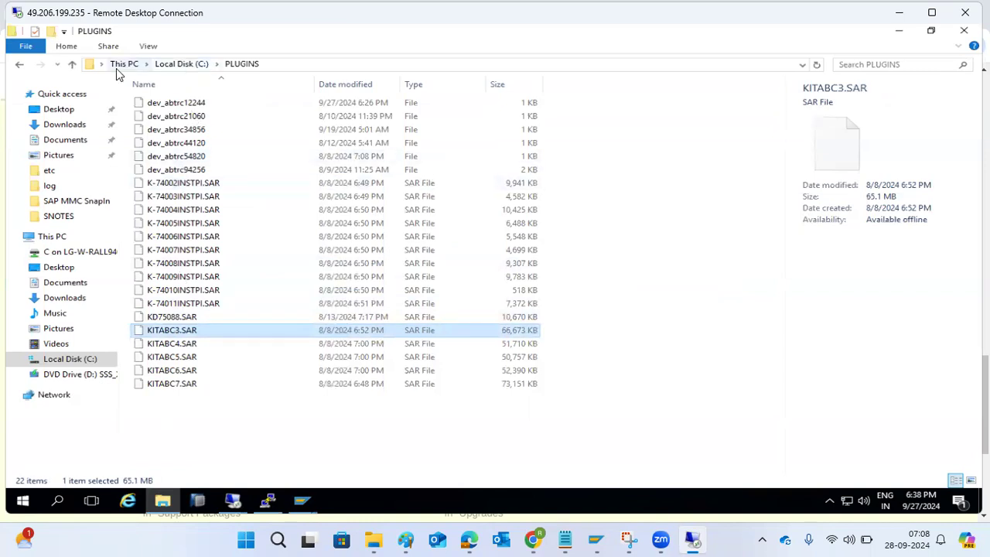
{"action": "left_click", "coordinate": [21, 67]}
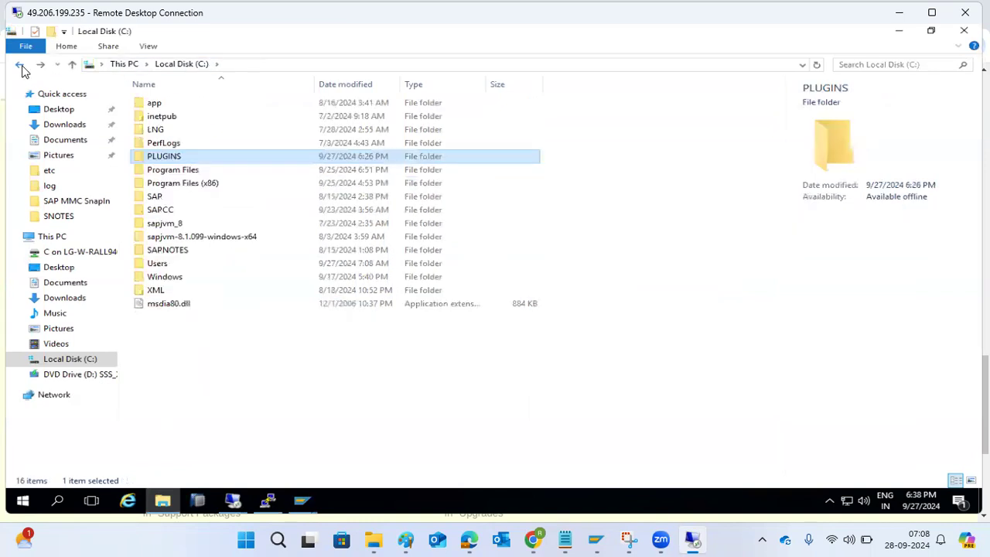
{"action": "left_click", "coordinate": [802, 65]}
{"action": "left_click", "coordinate": [125, 82]}
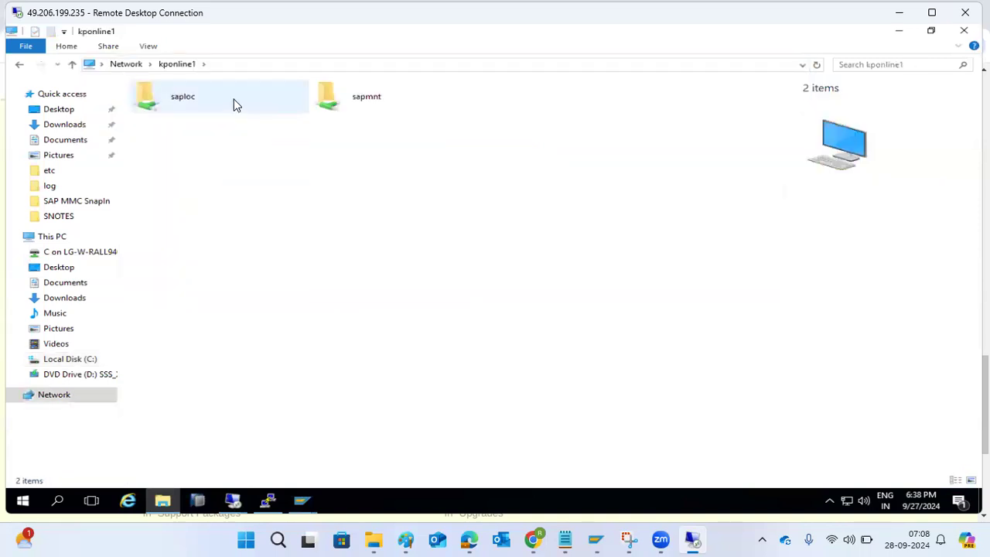
{"action": "double_click", "coordinate": [344, 101]}
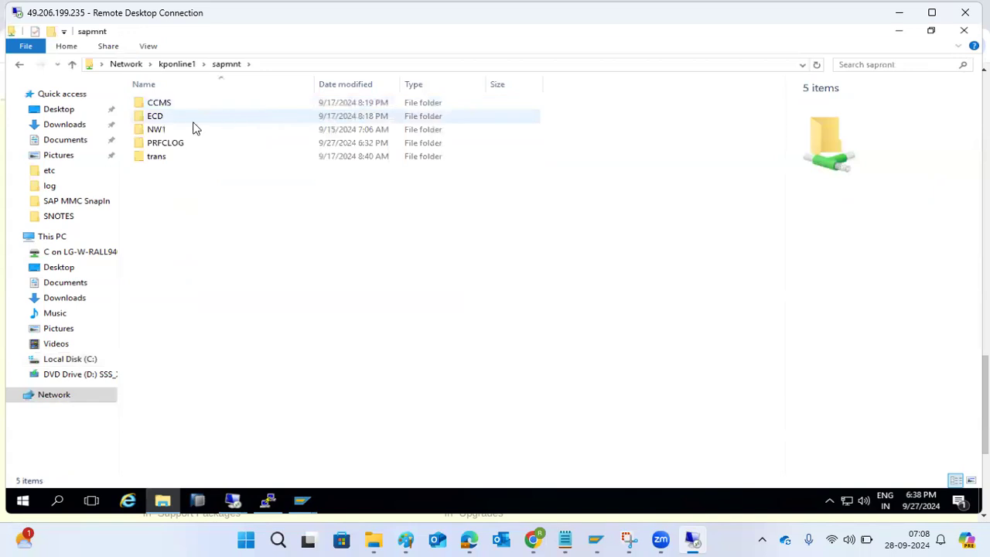
{"action": "double_click", "coordinate": [159, 117]}
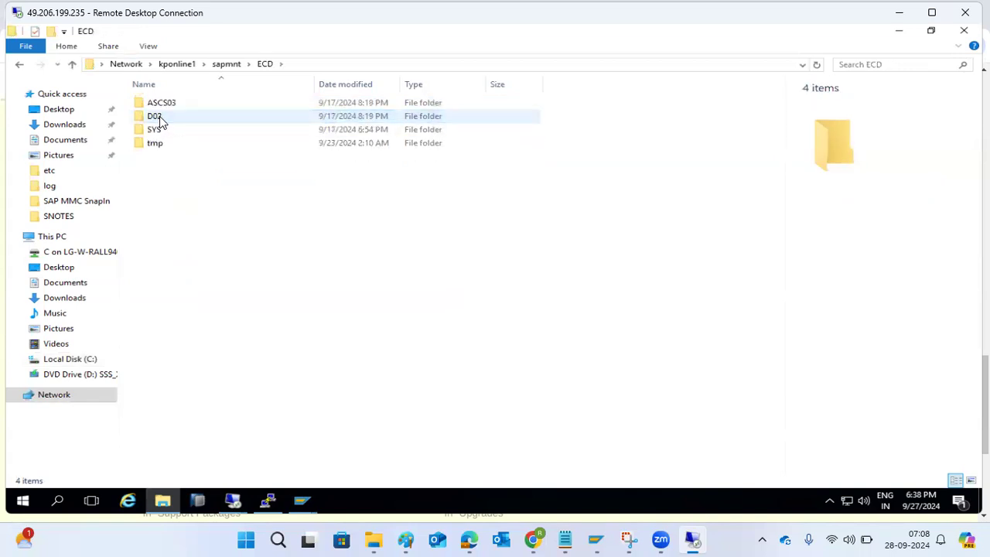
{"action": "left_click", "coordinate": [230, 65]}
{"action": "double_click", "coordinate": [179, 157]}
{"action": "left_click", "coordinate": [164, 132]}
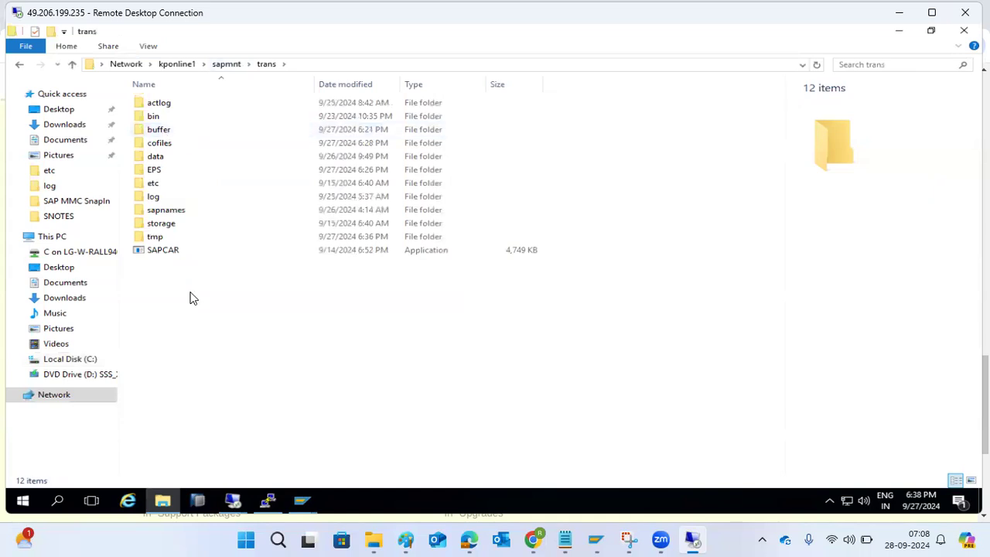
- Paste KITABC3.SAR into the trans folder, stop the Add-On Installation Tool transaction that is uploading the file, and return to the copy progress
{"action": "key", "text": "ctrl+v"}
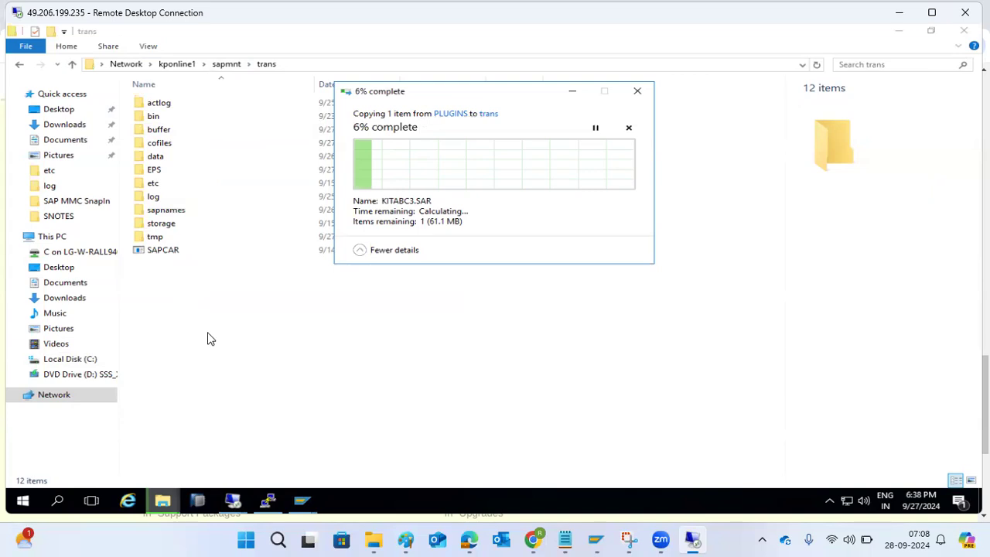
{"action": "left_click", "coordinate": [301, 502]}
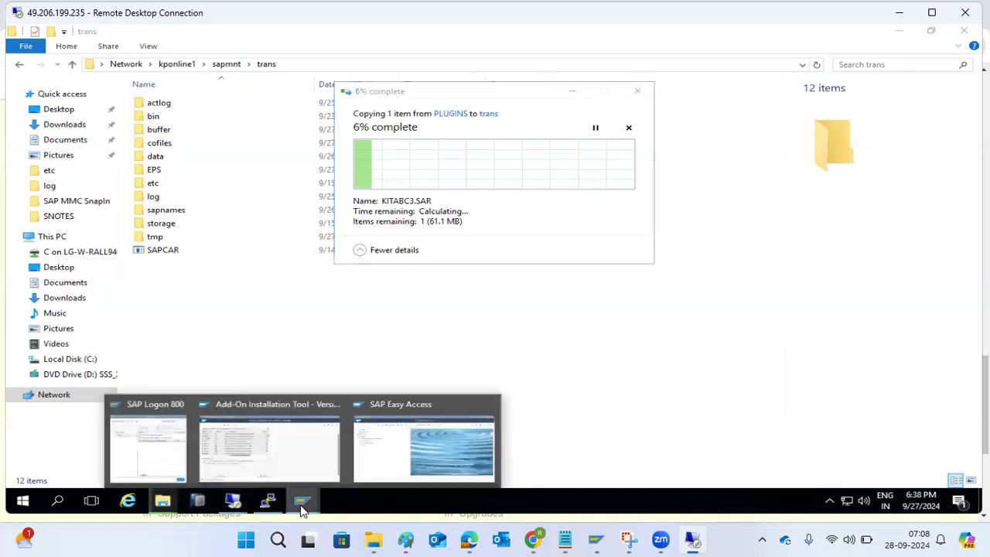
{"action": "left_click", "coordinate": [288, 450]}
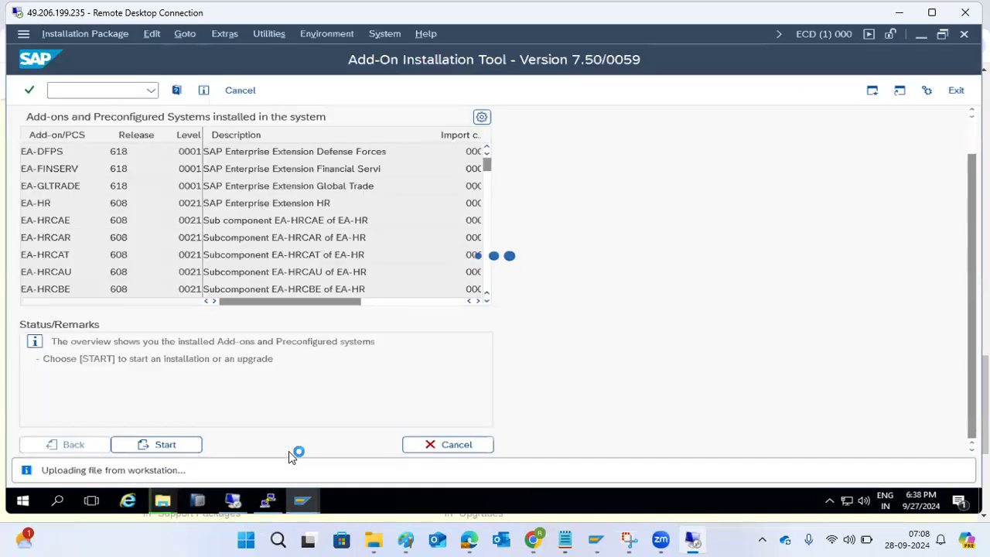
{"action": "left_click", "coordinate": [23, 33]}
{"action": "left_click", "coordinate": [65, 197]}
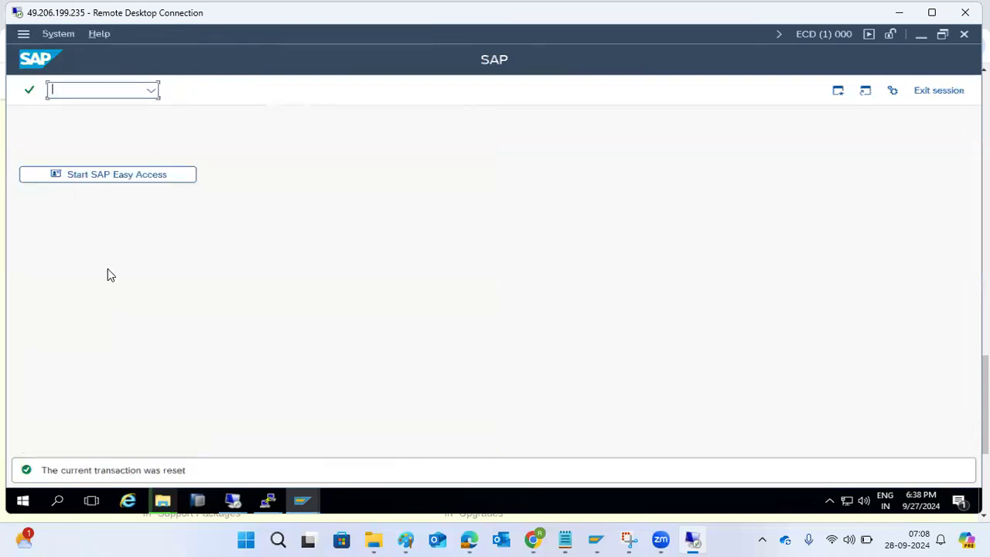
{"action": "mouse_move", "coordinate": [177, 500]}
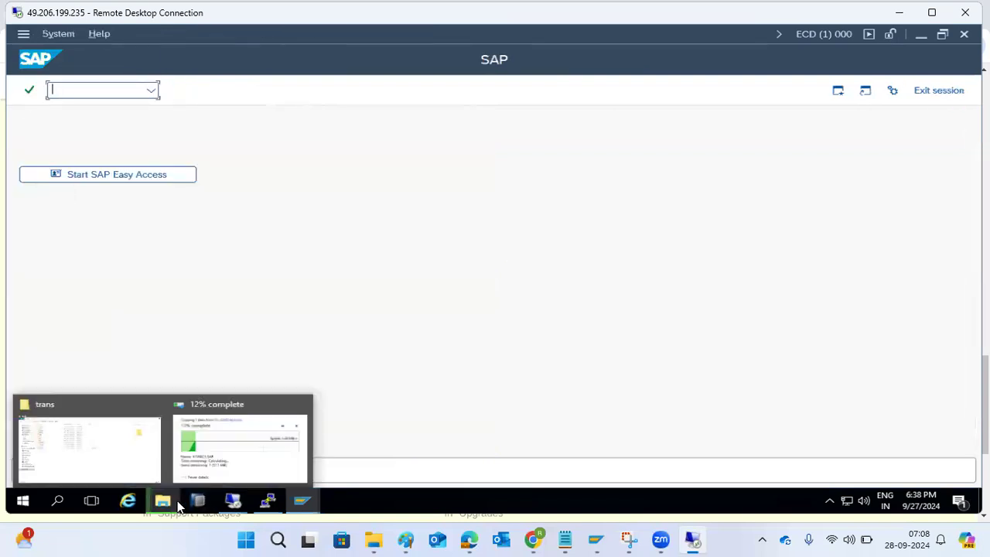
{"action": "left_click", "coordinate": [209, 464]}
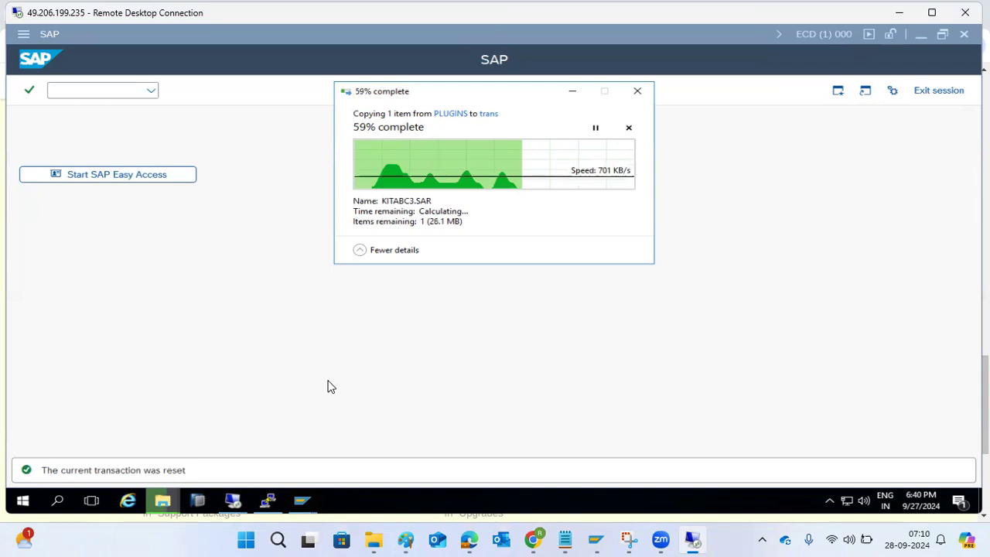
{"action": "right_click", "coordinate": [380, 509]}
{"action": "left_click", "coordinate": [428, 413]}
{"action": "right_click", "coordinate": [441, 226]}
{"action": "left_click", "coordinate": [495, 263]}
{"action": "right_click", "coordinate": [494, 264]}
{"action": "left_click", "coordinate": [475, 301]}
{"action": "right_click", "coordinate": [477, 268]}
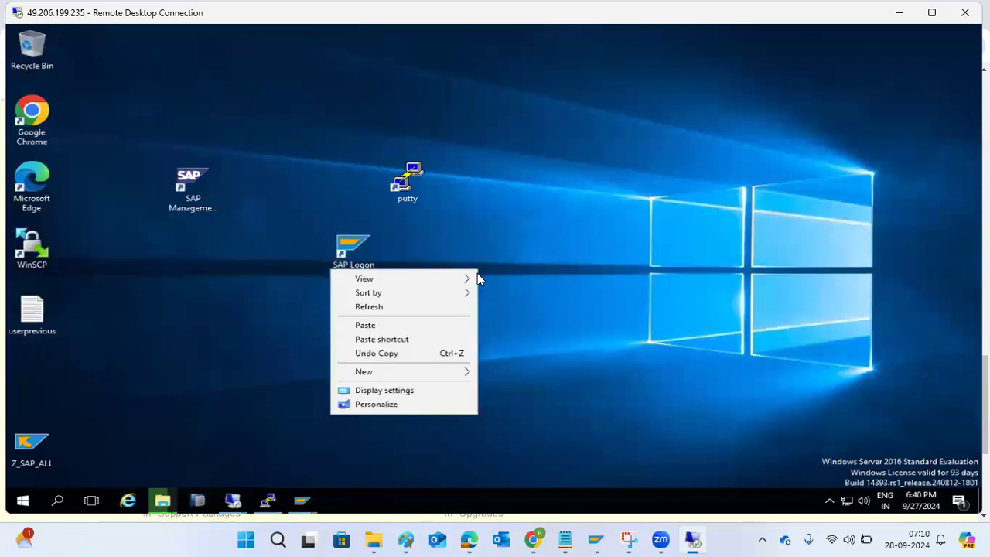
{"action": "left_click", "coordinate": [395, 306]}
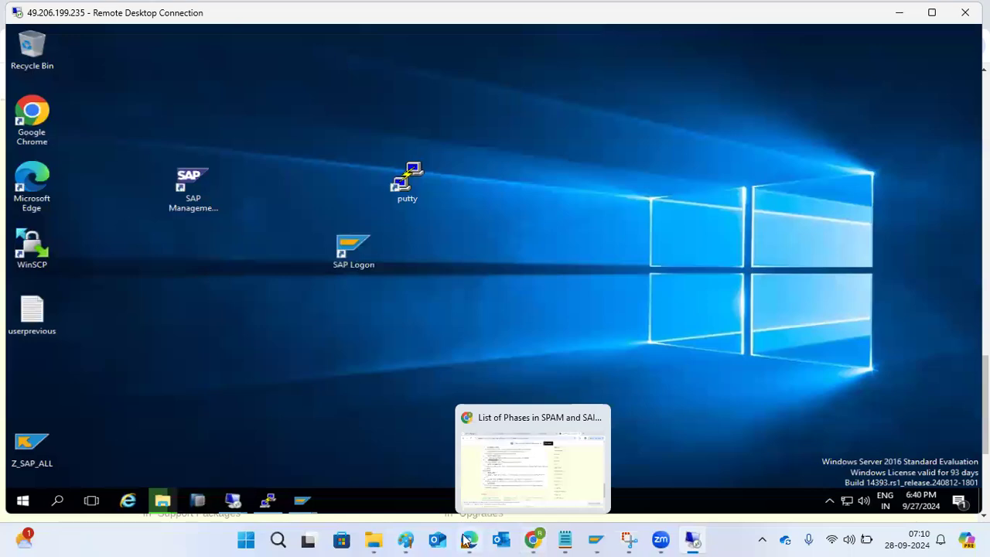
- Switch to Microsoft Edge, restore the expired SAP software download session, and go back to the Download Software overview
{"action": "mouse_move", "coordinate": [461, 539]}
{"action": "left_click", "coordinate": [476, 481]}
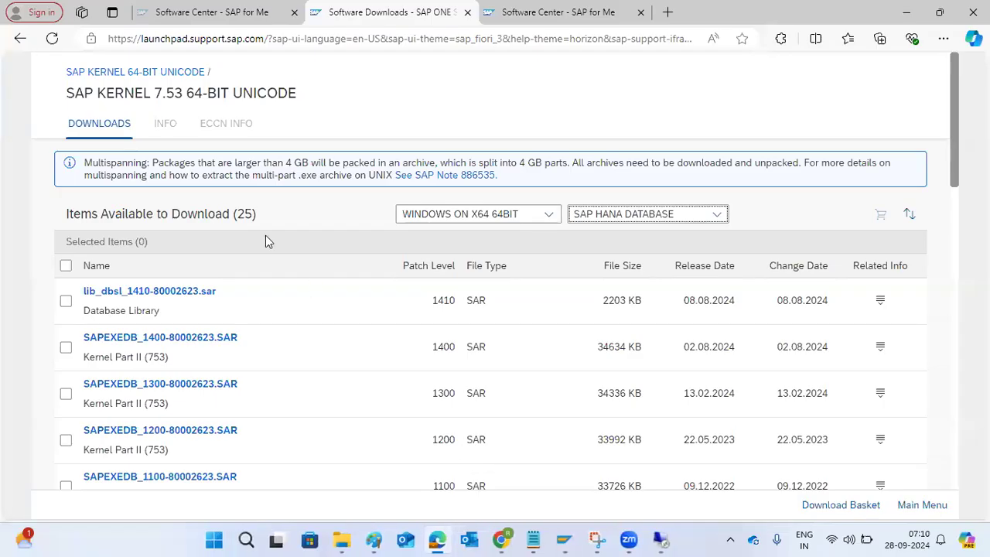
{"action": "left_click", "coordinate": [118, 72]}
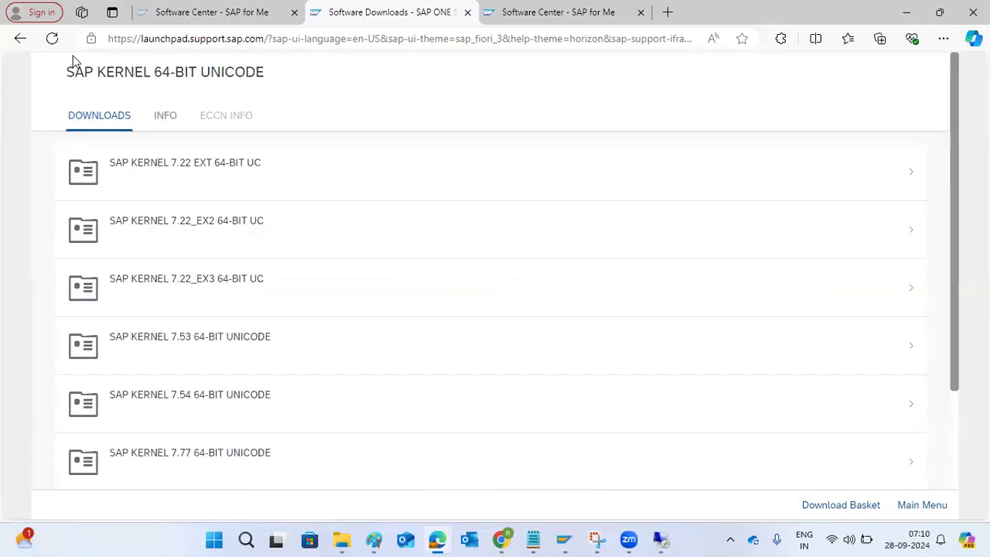
{"action": "left_click", "coordinate": [22, 42]}
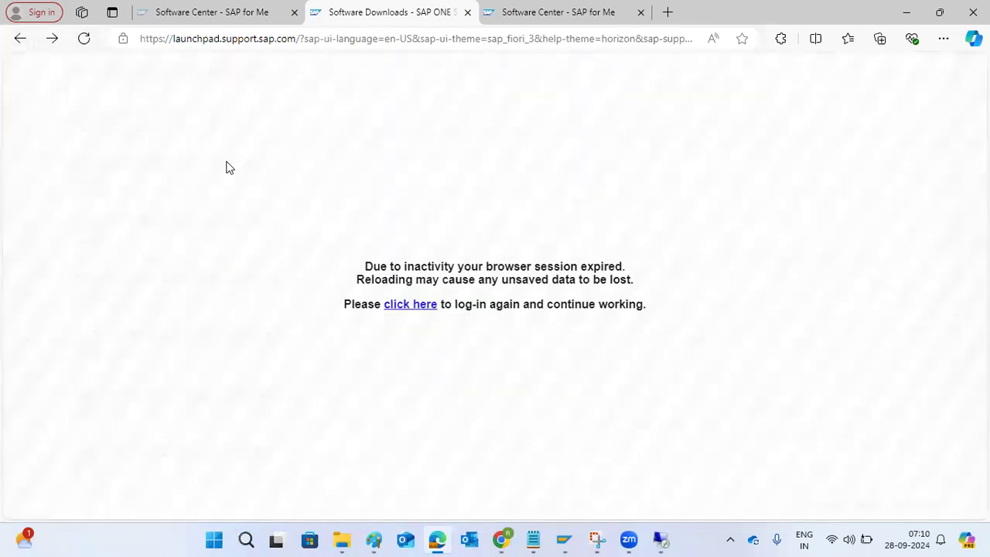
{"action": "left_click", "coordinate": [402, 306]}
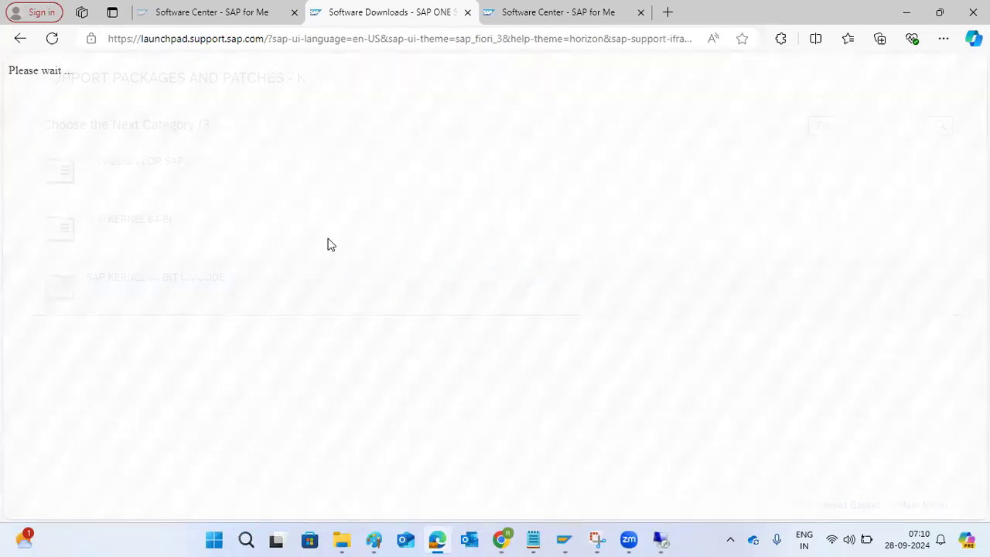
{"action": "left_click", "coordinate": [19, 42]}
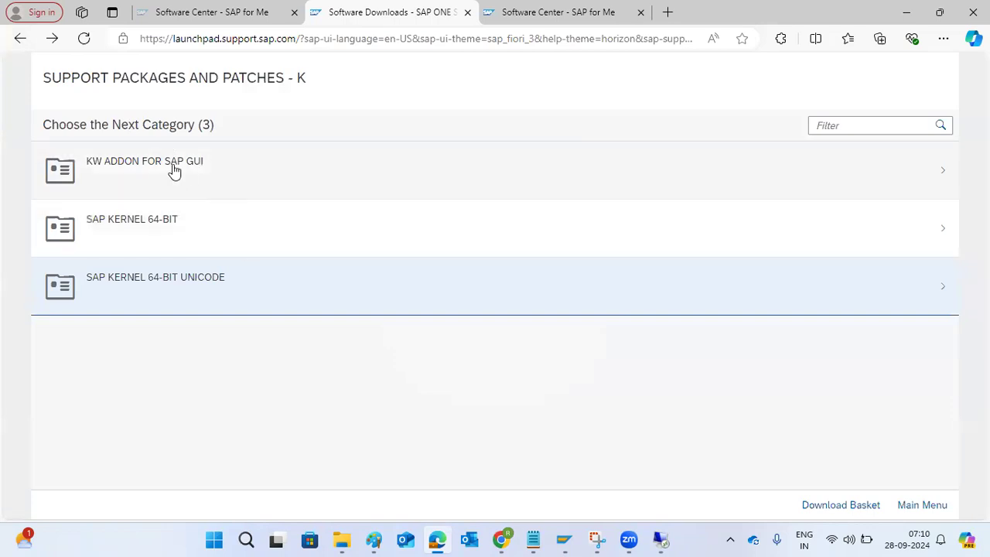
{"action": "left_click", "coordinate": [17, 39]}
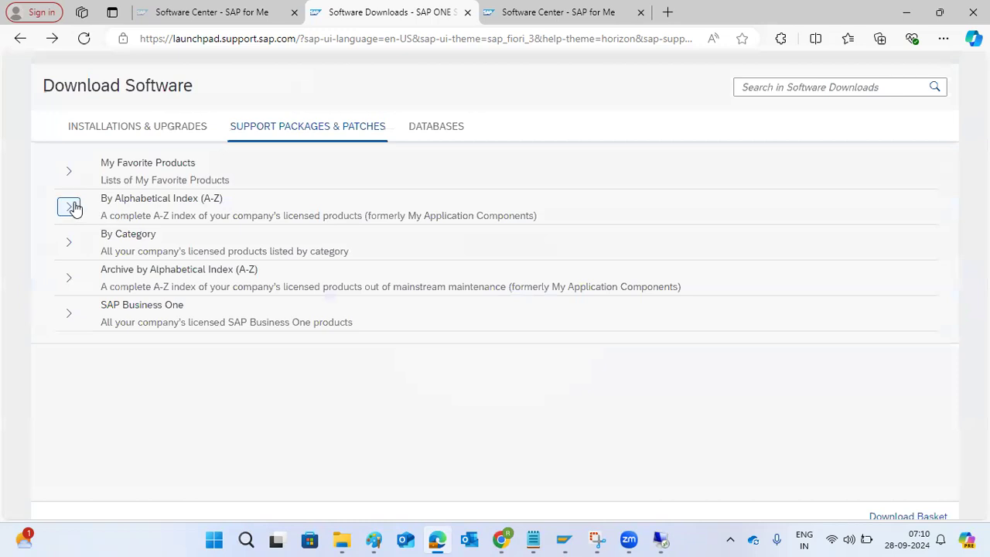
- Find ST-A/PI under letter S of the alphabetical support packages index and examine its available releases
{"action": "left_click", "coordinate": [71, 207]}
{"action": "scroll", "coordinate": [188, 382], "scroll_direction": "down", "scroll_amount": 5}
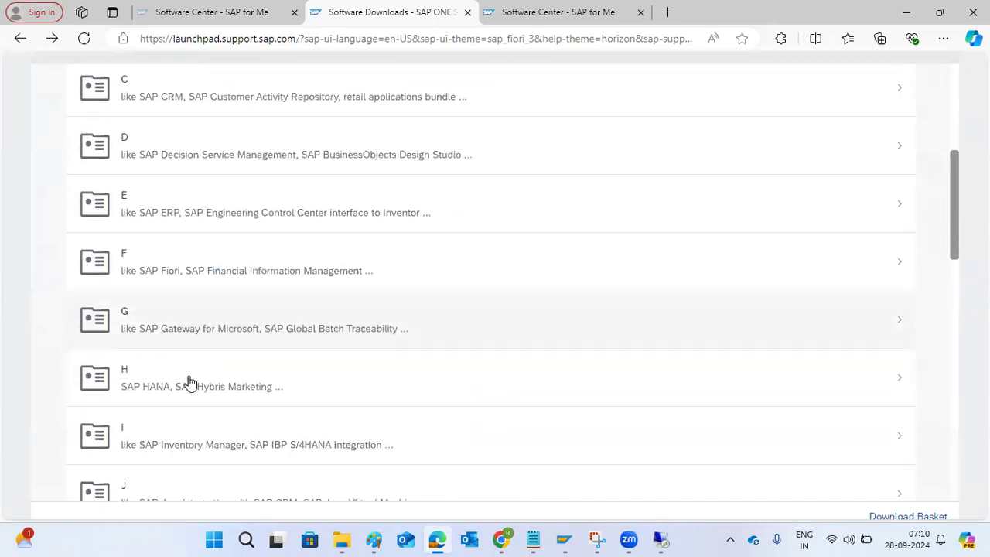
{"action": "scroll", "coordinate": [191, 382], "scroll_direction": "down", "scroll_amount": 9}
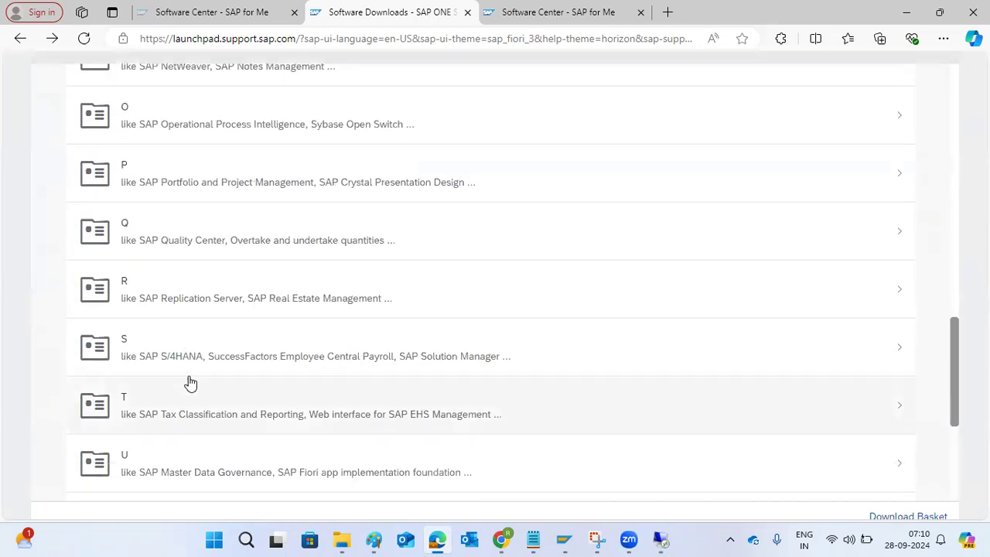
{"action": "left_click", "coordinate": [169, 346]}
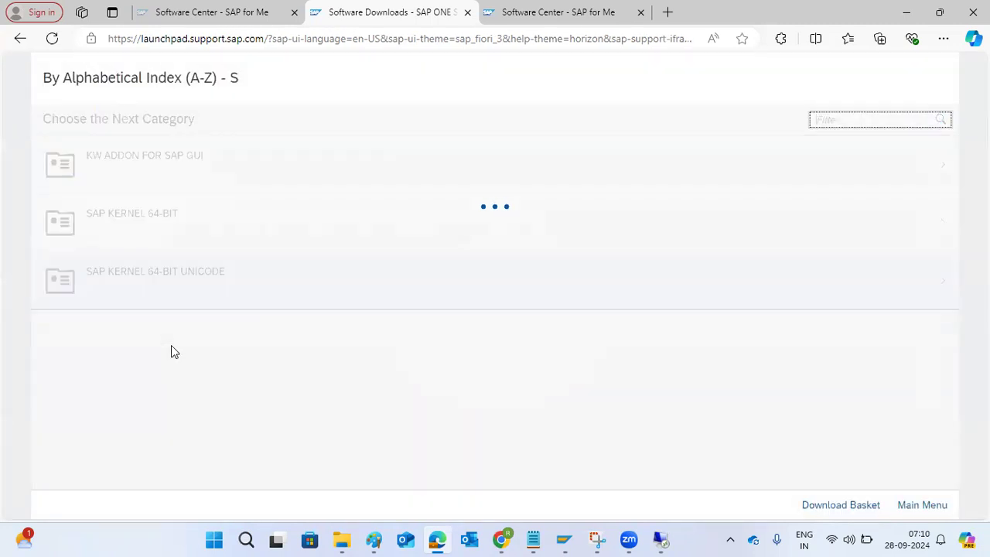
{"action": "scroll", "coordinate": [173, 352], "scroll_direction": "down", "scroll_amount": 4}
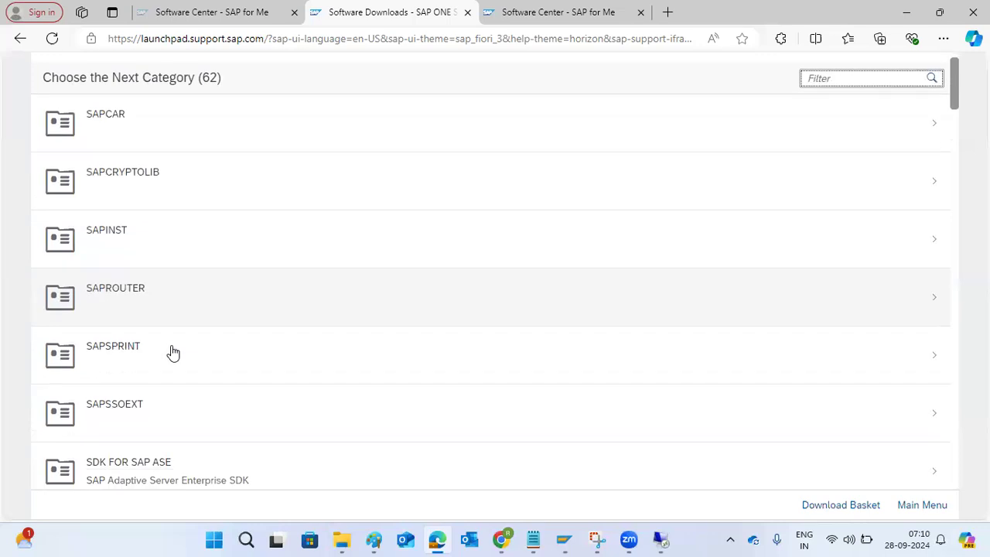
{"action": "scroll", "coordinate": [173, 353], "scroll_direction": "down", "scroll_amount": 2}
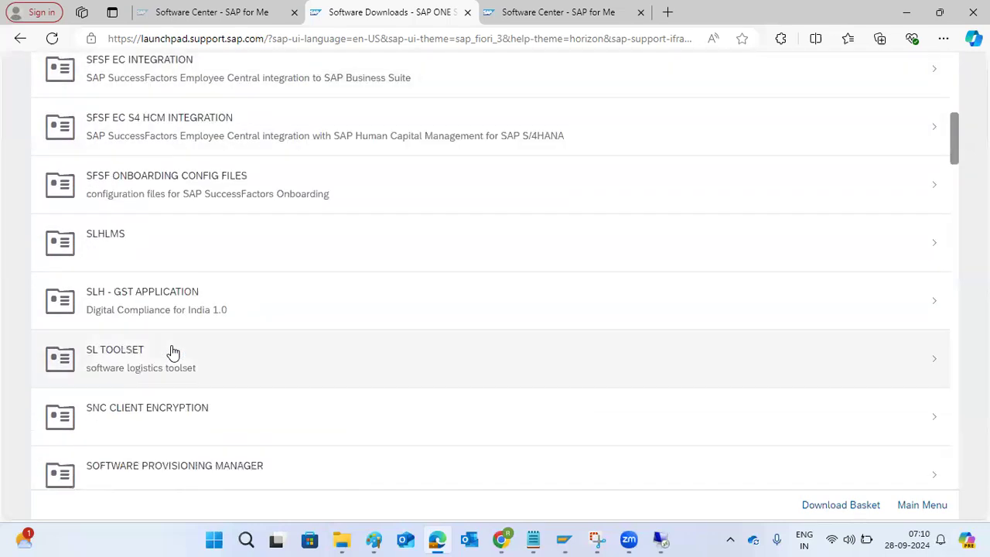
{"action": "scroll", "coordinate": [173, 352], "scroll_direction": "down", "scroll_amount": 4}
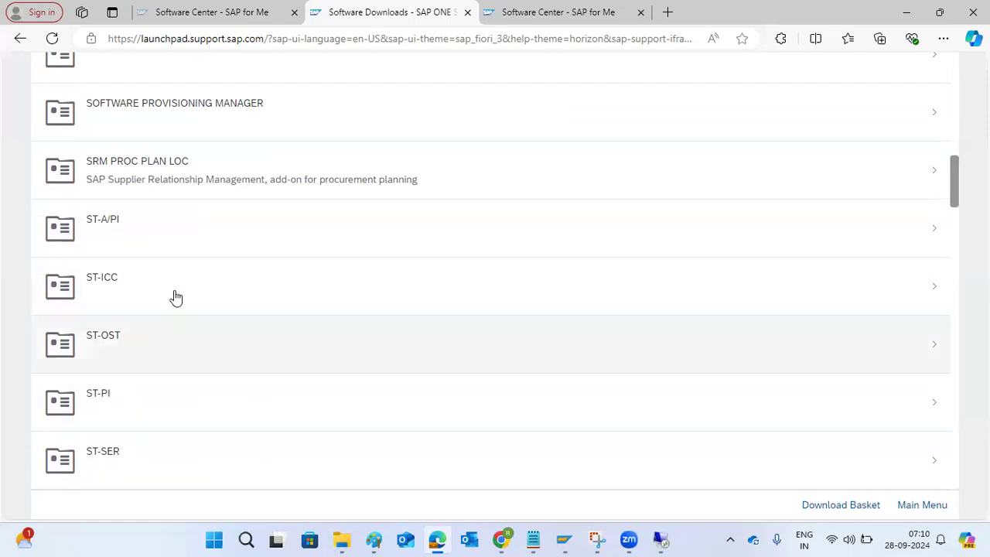
{"action": "left_click", "coordinate": [139, 239]}
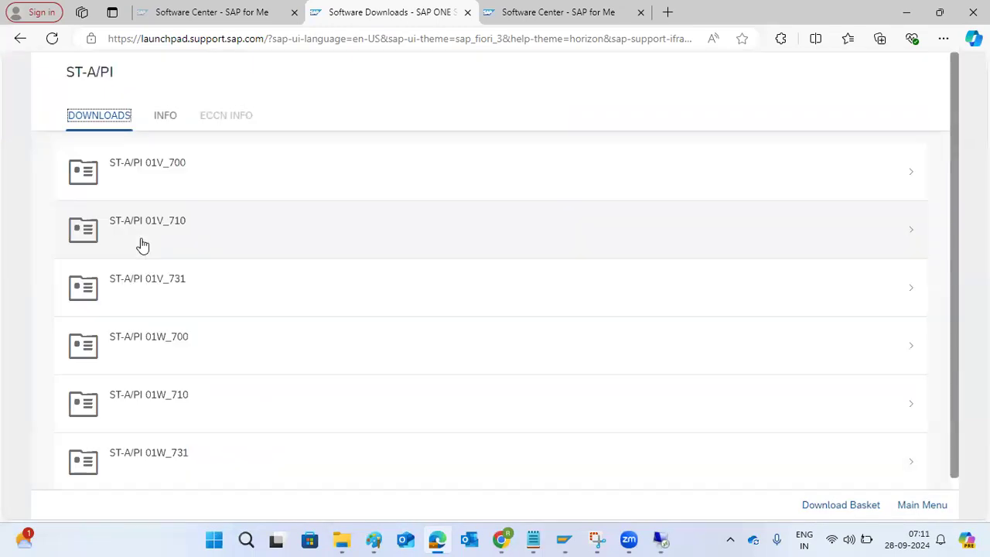
{"action": "scroll", "coordinate": [203, 417], "scroll_direction": "down", "scroll_amount": 1}
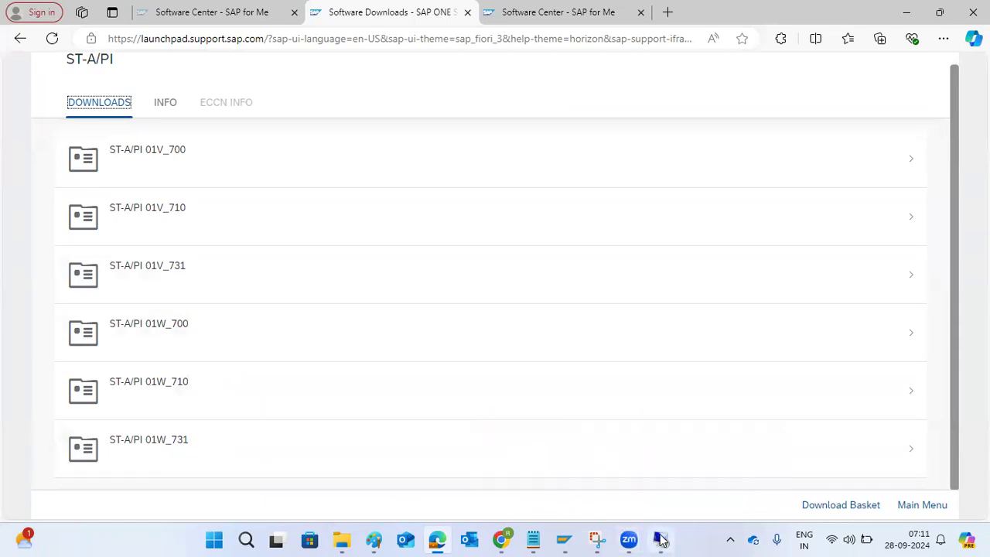
- Switch to the kponline1 remote desktop session and open the E:\usr\sap\trans folder in File Explorer
{"action": "mouse_move", "coordinate": [663, 532]}
{"action": "left_click", "coordinate": [651, 469]}
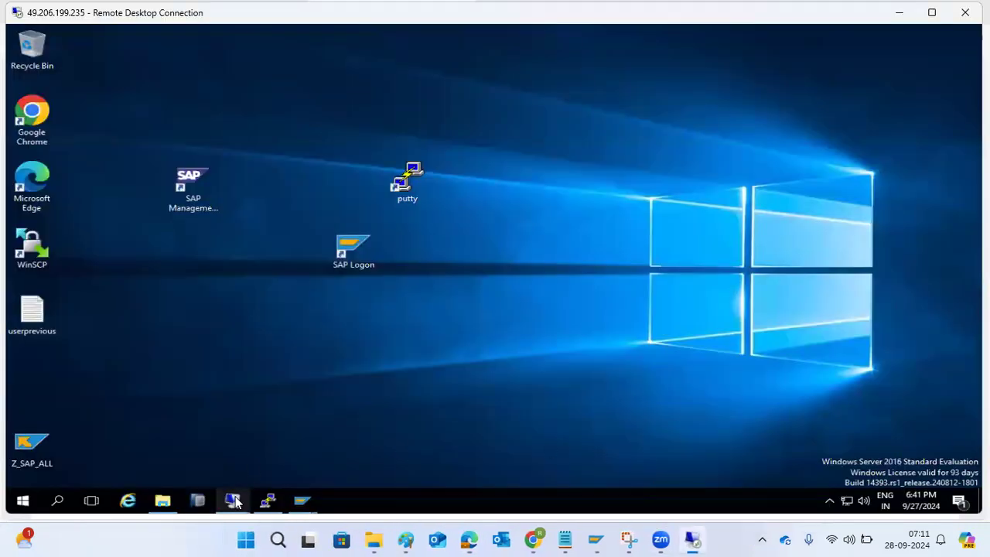
{"action": "mouse_move", "coordinate": [236, 500]}
{"action": "left_click", "coordinate": [288, 446]}
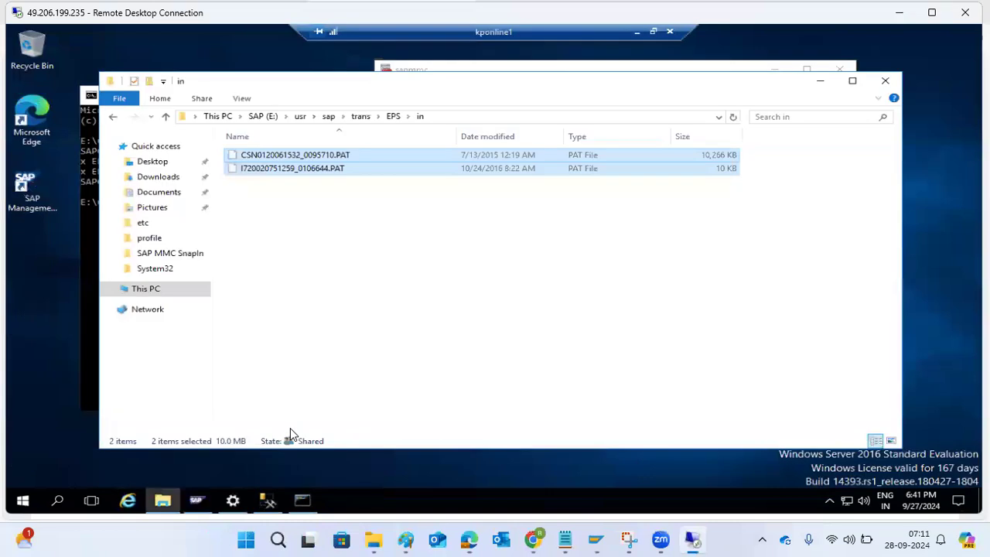
{"action": "left_click", "coordinate": [361, 117]}
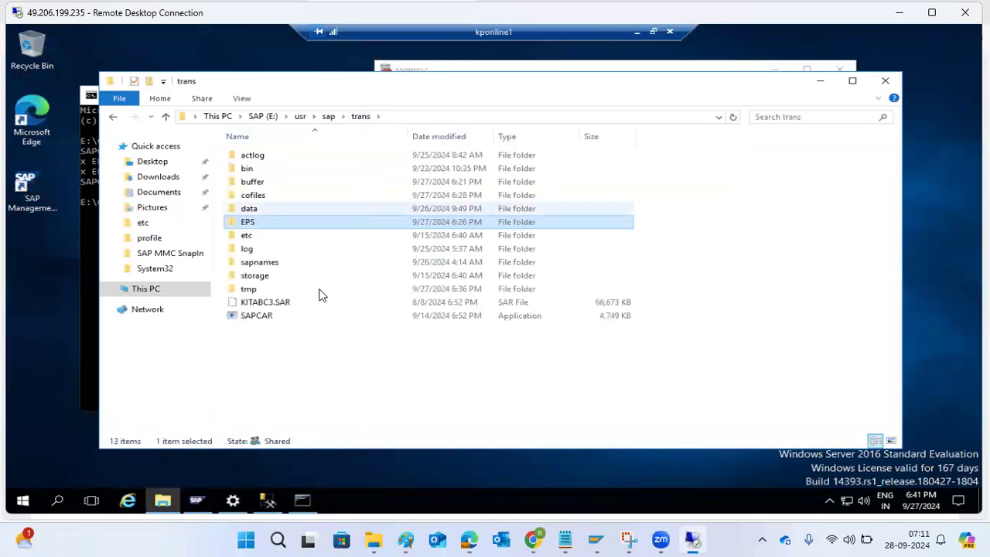
- Extract KITABC3.SAR in E:\usr\sap\trans with the command SAPCAR -xvf K*.SAR, and close the command prompt
{"action": "left_click", "coordinate": [403, 118]}
{"action": "type", "text": "cmd"}
{"action": "key", "text": "Return"}
{"action": "type", "text": "SAPCAR -xf"}
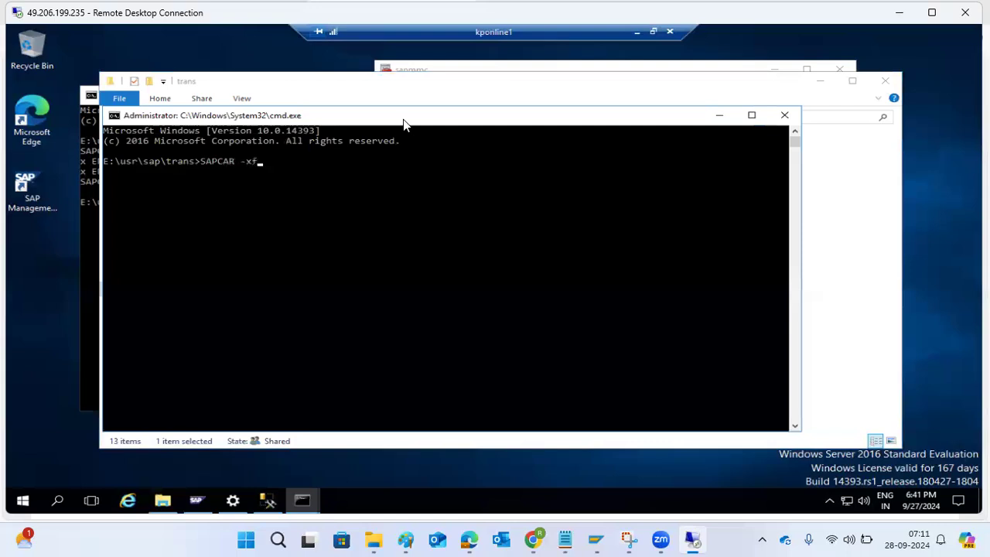
{"action": "key", "text": "BackSpace"}
{"action": "type", "text": "vf K"}
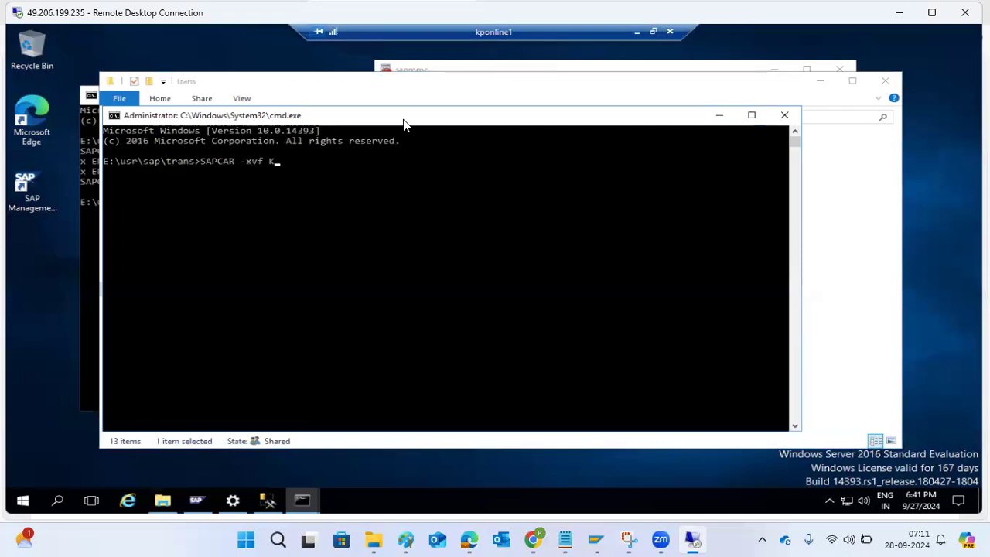
{"action": "left_click_drag", "start_coordinate": [398, 116], "coordinate": [394, 325]}
{"action": "left_click_drag", "start_coordinate": [394, 321], "coordinate": [417, 160]}
{"action": "type", "text": "*.SAR"}
{"action": "key", "text": "Return"}
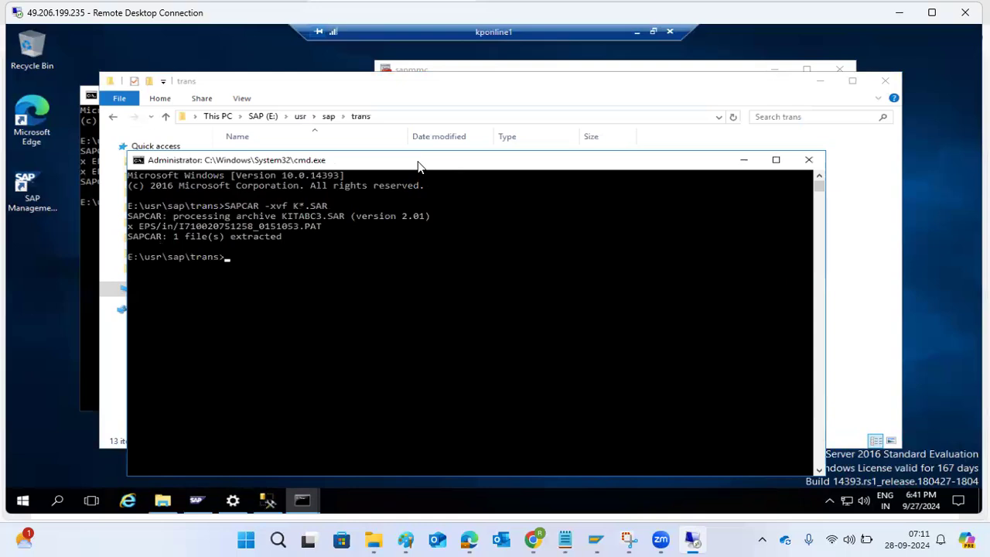
{"action": "left_click", "coordinate": [808, 160]}
- Minimize the kponline1 session, open the Add-On Installation Tool in the ECD session, and dismiss the RFC error
{"action": "left_click", "coordinate": [636, 32]}
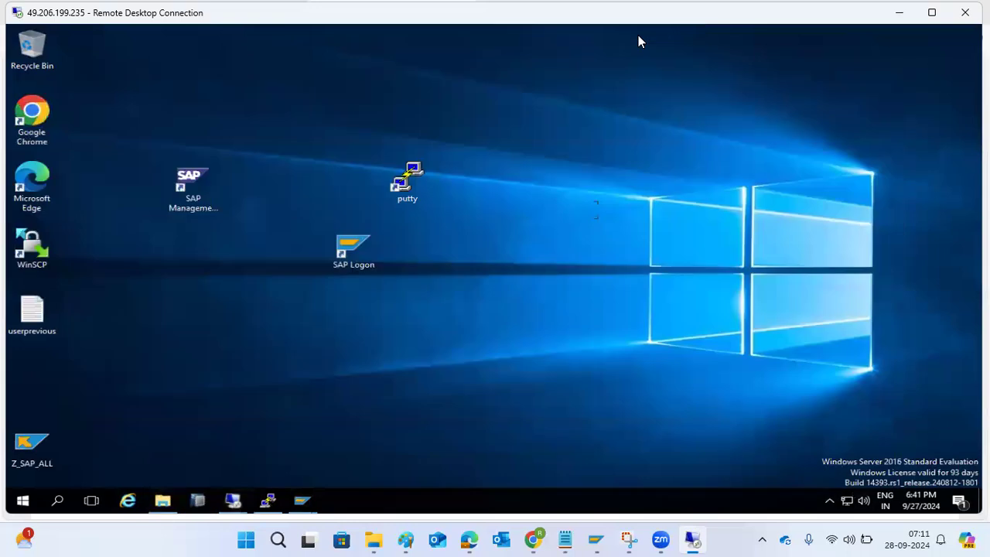
{"action": "mouse_move", "coordinate": [302, 500]}
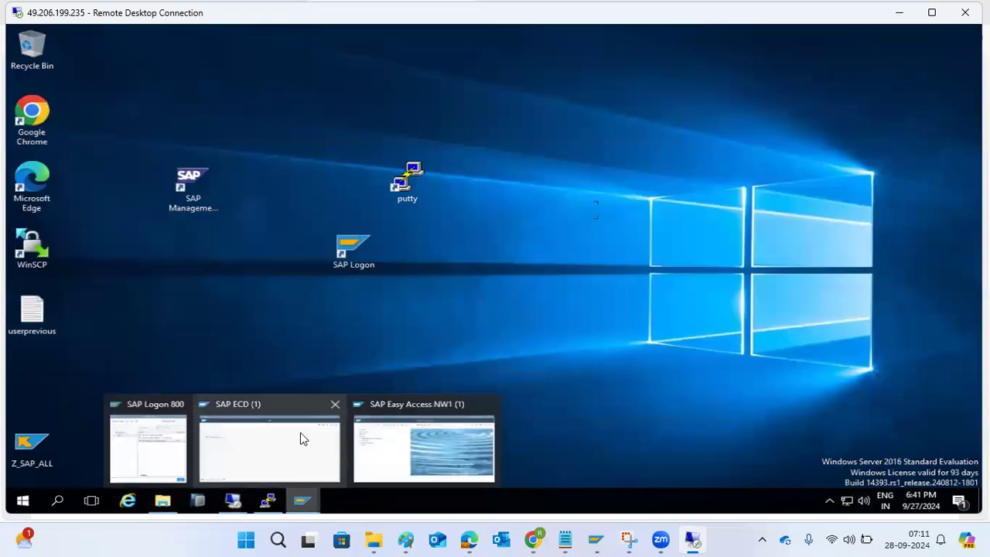
{"action": "left_click", "coordinate": [300, 435]}
{"action": "type", "text": "stms"}
{"action": "key", "text": "Return"}
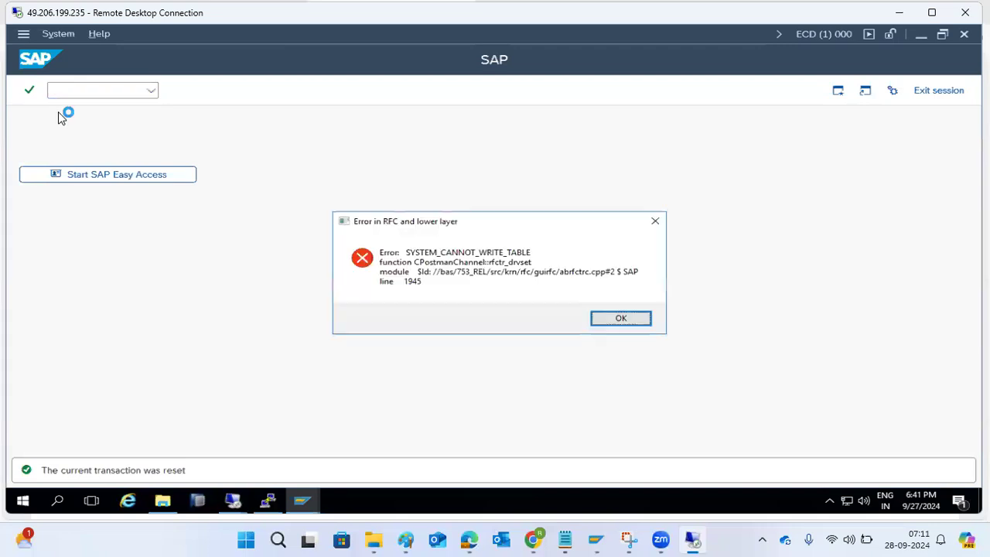
{"action": "left_click", "coordinate": [610, 318]}
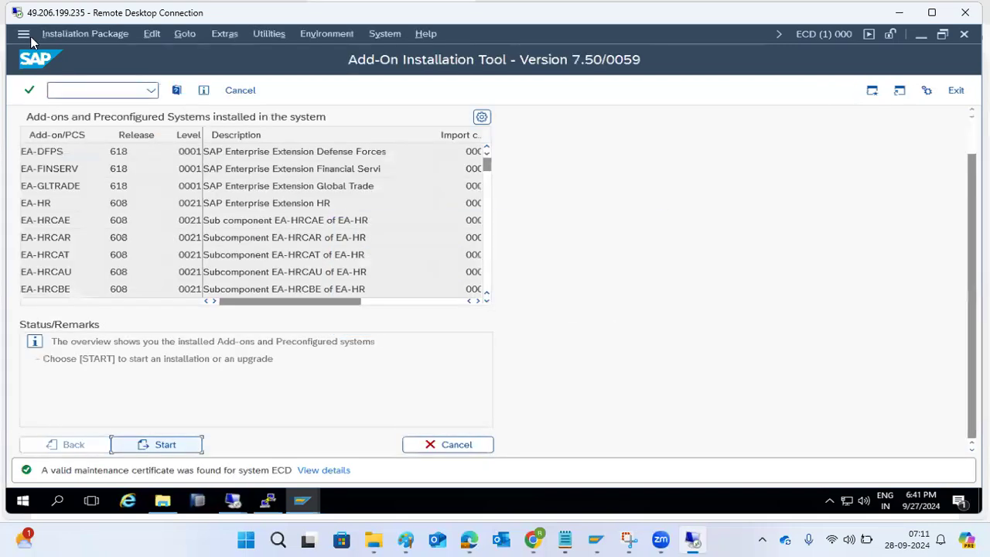
- Leave the runtime error description and restart the Add-On Installation Tool with transaction saint
{"action": "left_click", "coordinate": [50, 34]}
{"action": "left_click", "coordinate": [29, 58]}
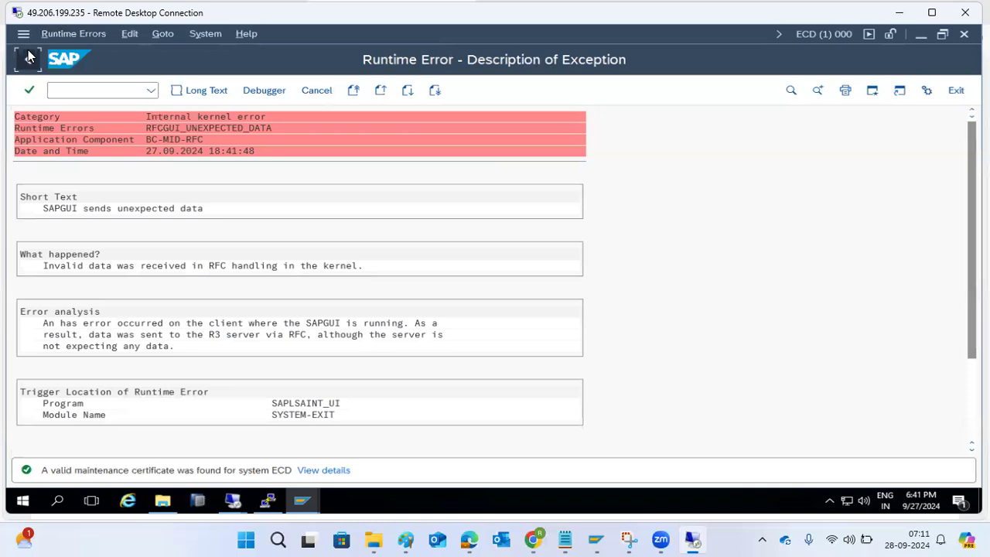
{"action": "type", "text": "saint"}
{"action": "key", "text": "Return"}
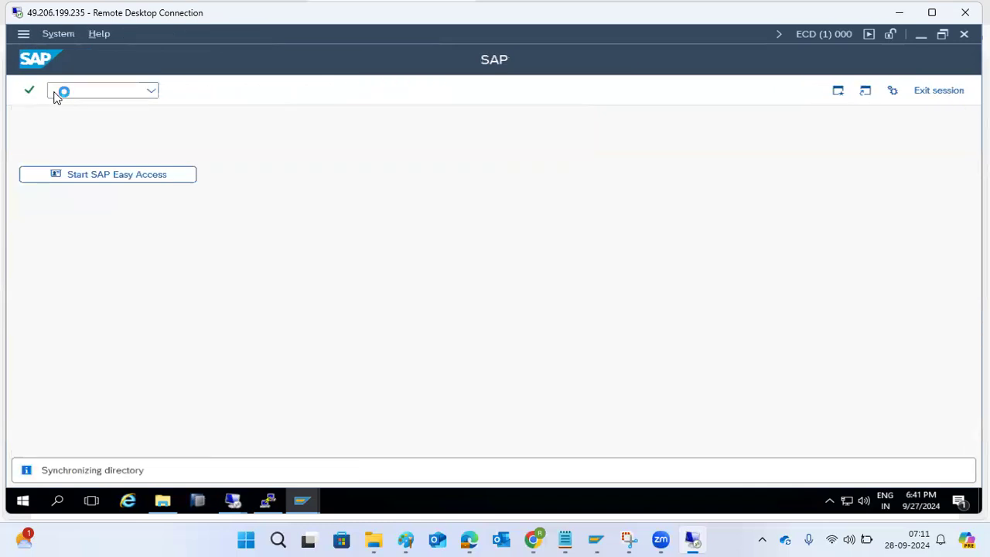
- Load the packages from the application server's EPS inbox at \\kponline1\sapmnt\trans\EPS\in and return to the installed add-ons overview
{"action": "left_click", "coordinate": [86, 35]}
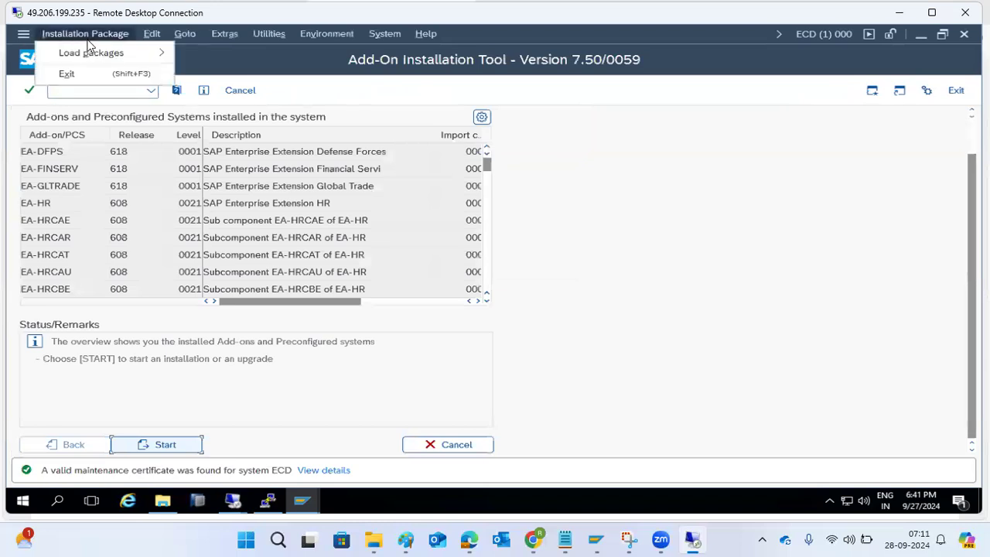
{"action": "mouse_move", "coordinate": [109, 54]}
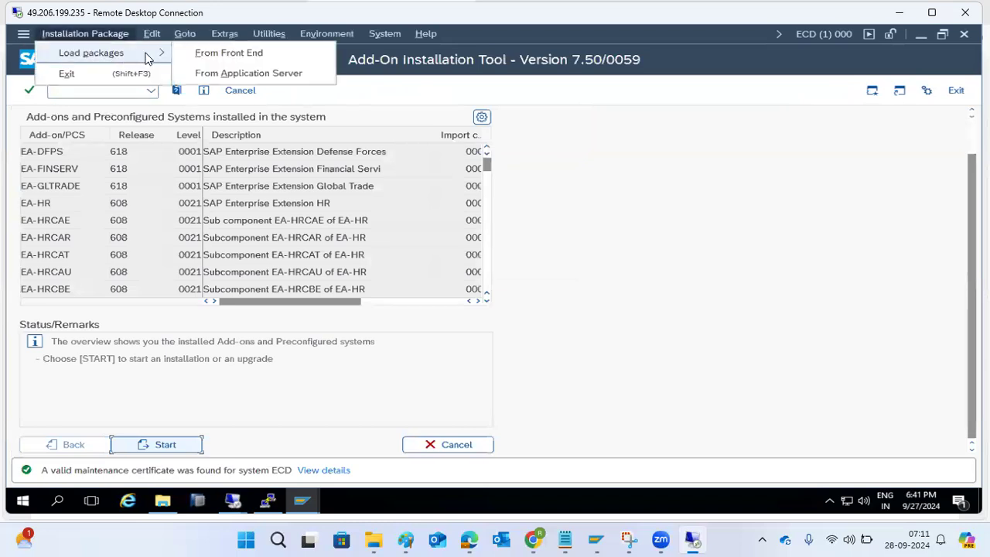
{"action": "left_click", "coordinate": [223, 73]}
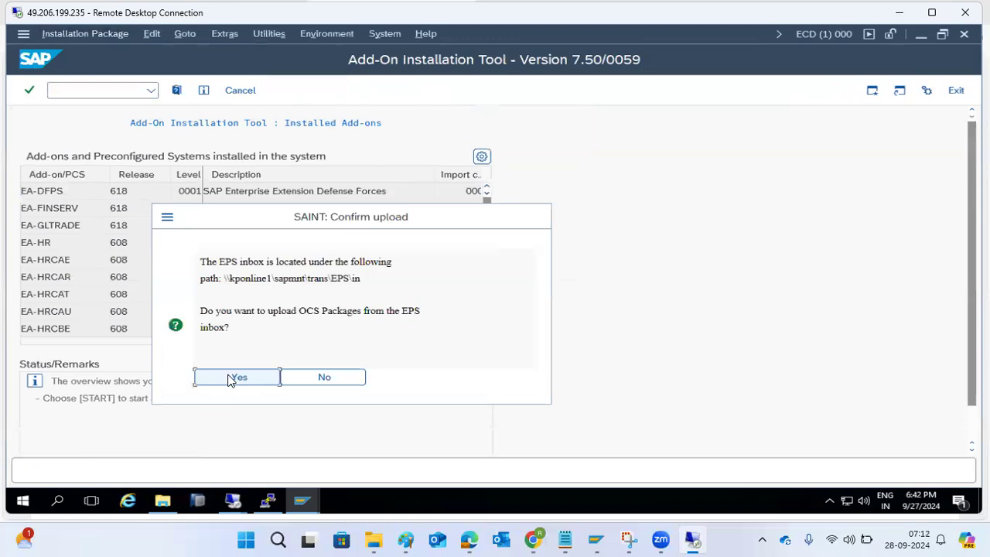
{"action": "left_click_drag", "start_coordinate": [228, 278], "coordinate": [362, 280]}
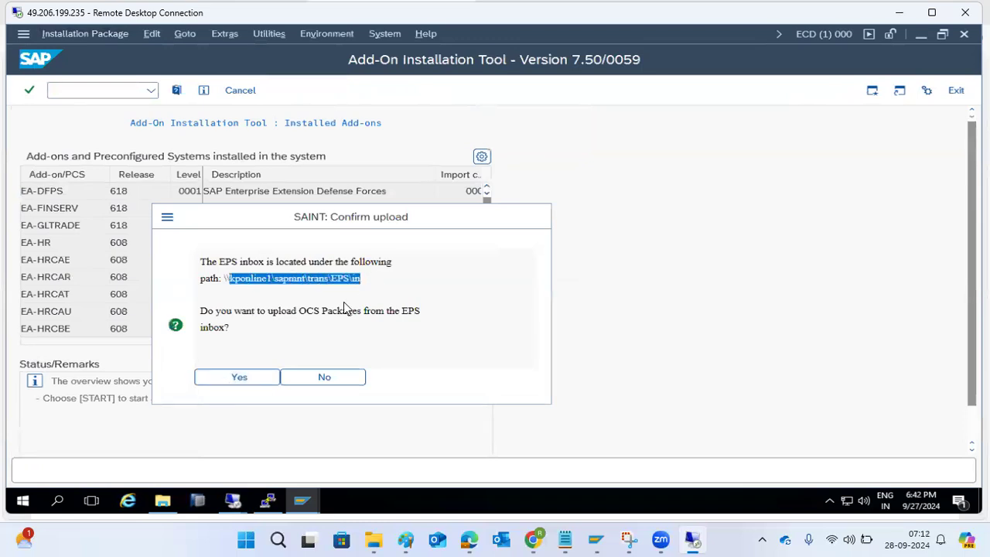
{"action": "left_click", "coordinate": [238, 377]}
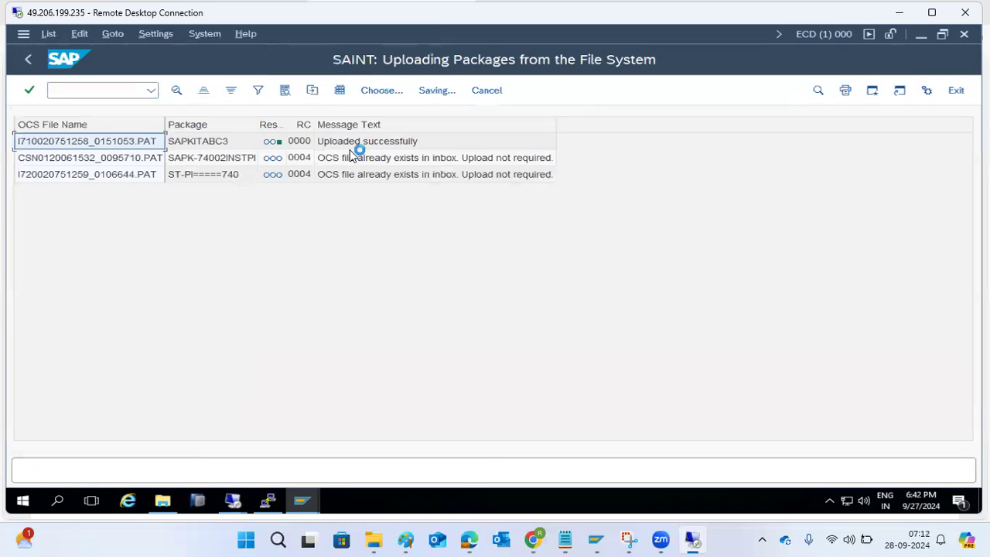
{"action": "left_click", "coordinate": [29, 62]}
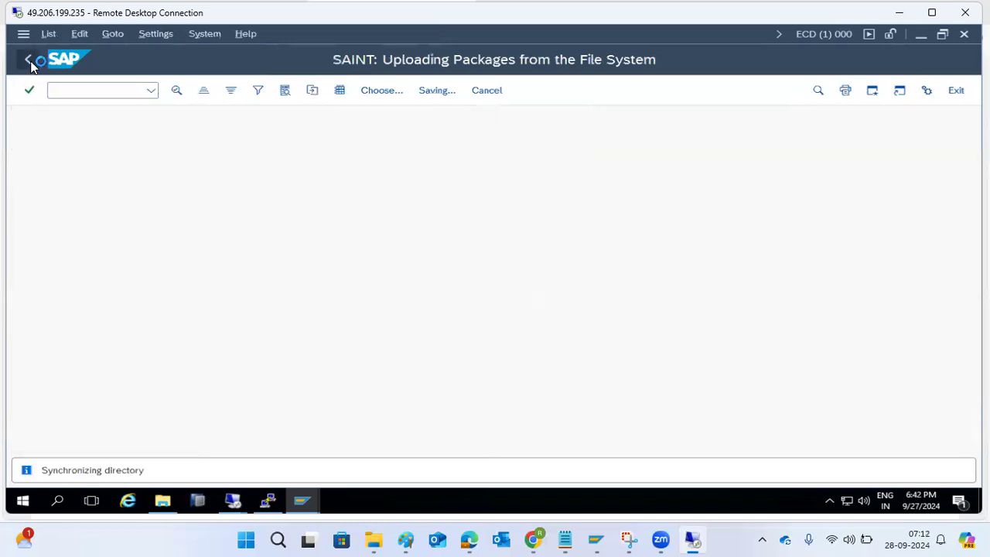
- Start a new installation and select the ST-A/PI add-on package, release 01V_731
{"action": "left_click", "coordinate": [144, 446]}
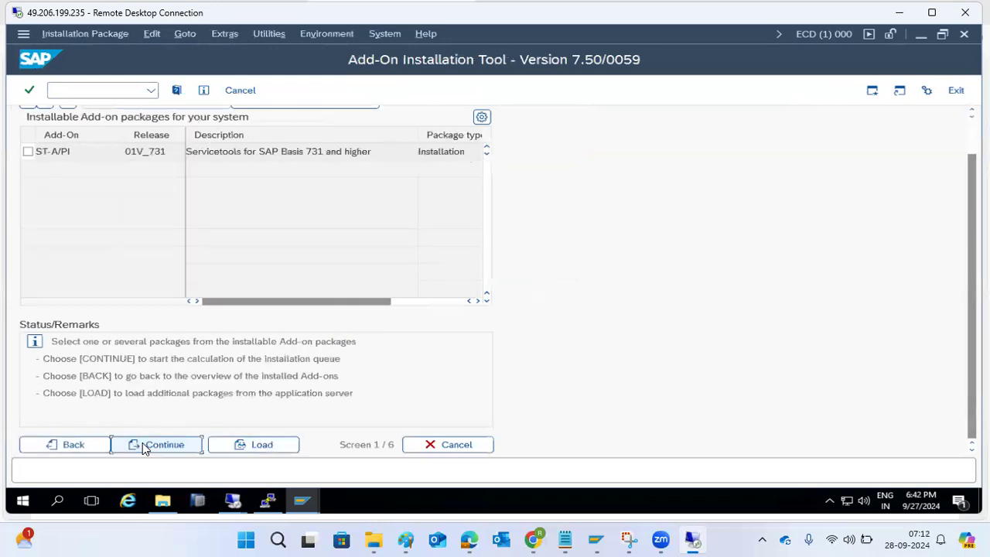
{"action": "left_click", "coordinate": [28, 153]}
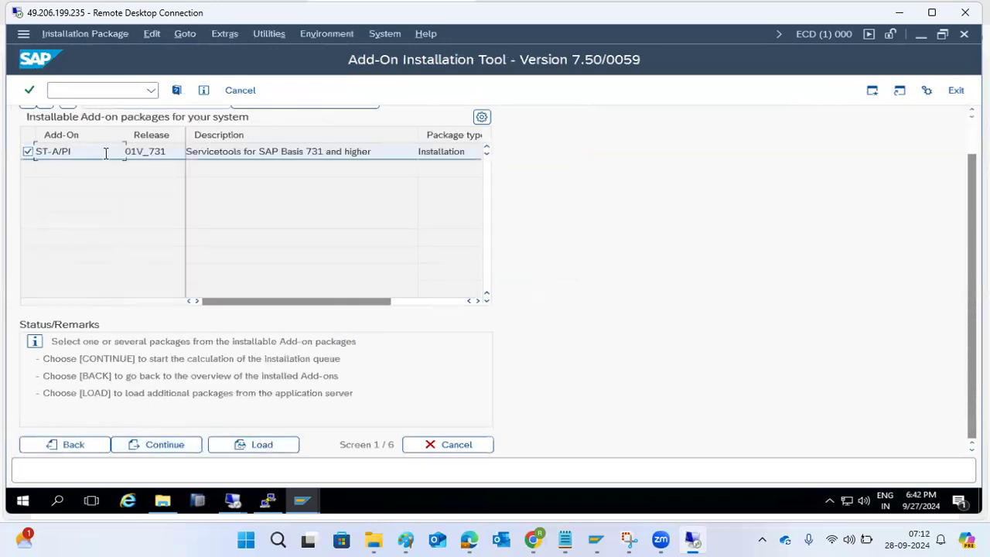
{"action": "left_click_drag", "start_coordinate": [437, 154], "coordinate": [457, 153]}
- Review the installed software component versions in the system status details, and close both dialogs
{"action": "left_click", "coordinate": [379, 35]}
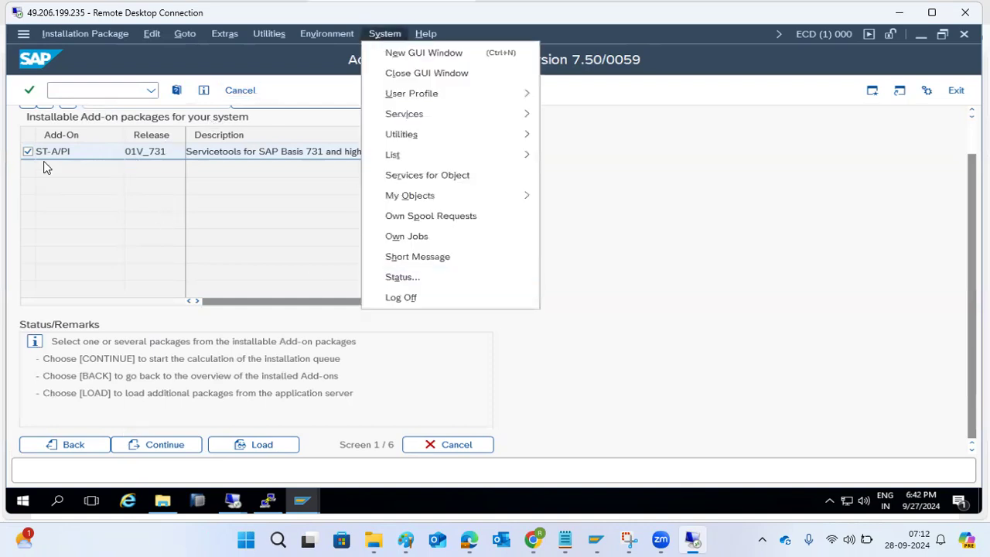
{"action": "left_click", "coordinate": [392, 280]}
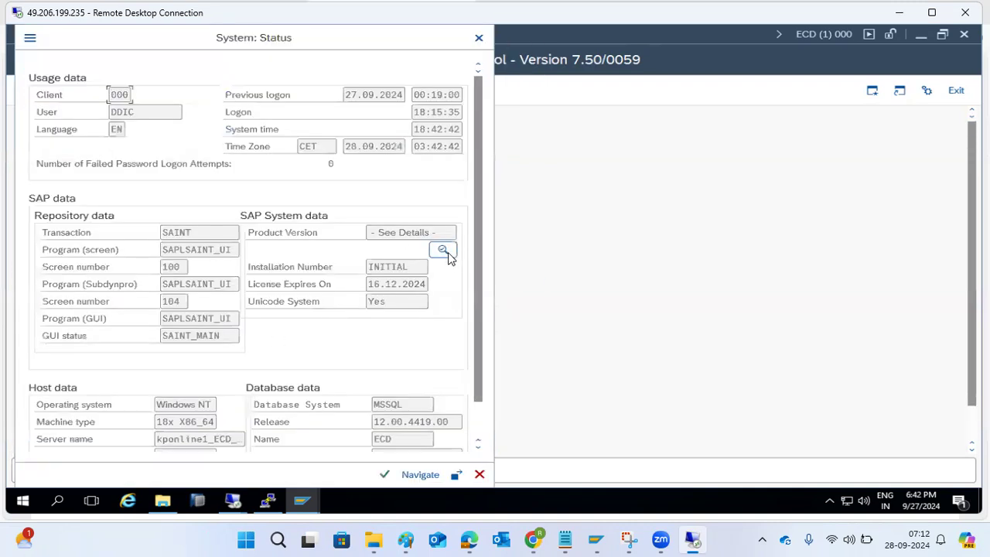
{"action": "left_click", "coordinate": [442, 250]}
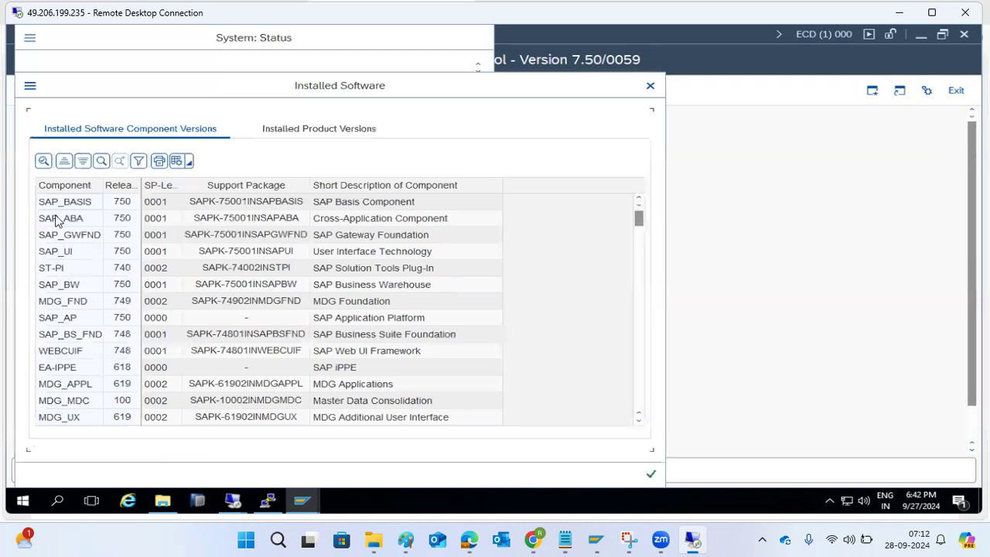
{"action": "scroll", "coordinate": [64, 386], "scroll_direction": "down", "scroll_amount": 3}
{"action": "scroll", "coordinate": [62, 386], "scroll_direction": "up", "scroll_amount": 2}
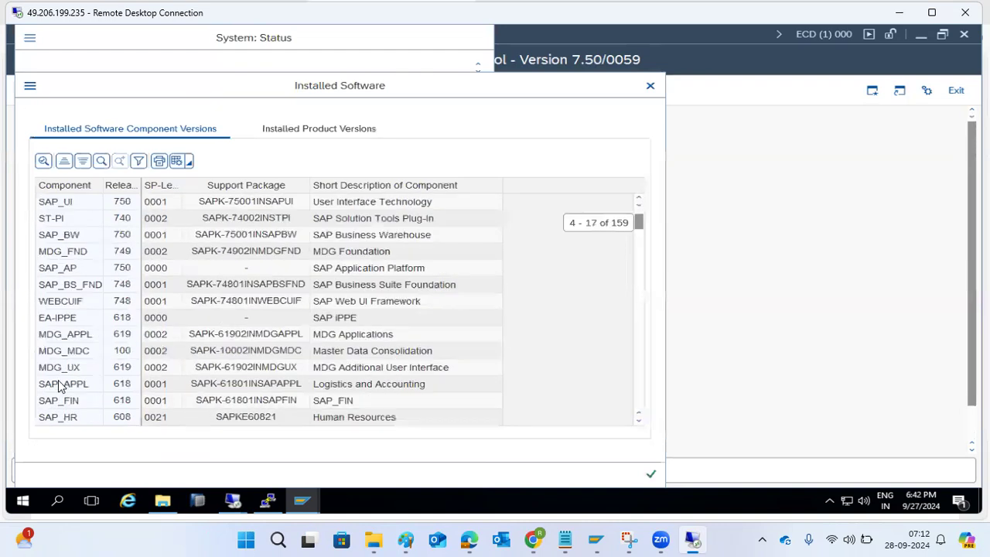
{"action": "left_click", "coordinate": [60, 219]}
{"action": "scroll", "coordinate": [73, 383], "scroll_direction": "down", "scroll_amount": 18}
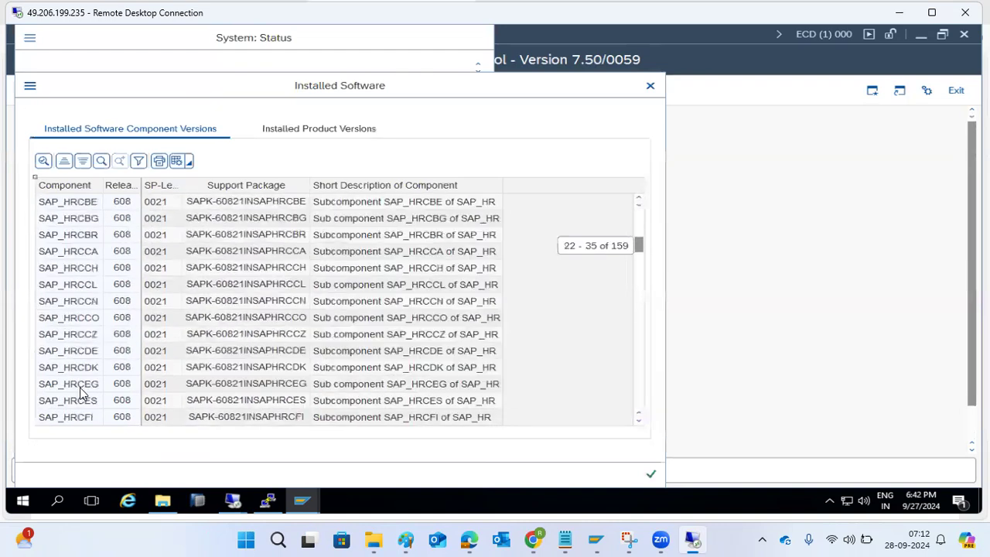
{"action": "scroll", "coordinate": [79, 395], "scroll_direction": "down", "scroll_amount": 20}
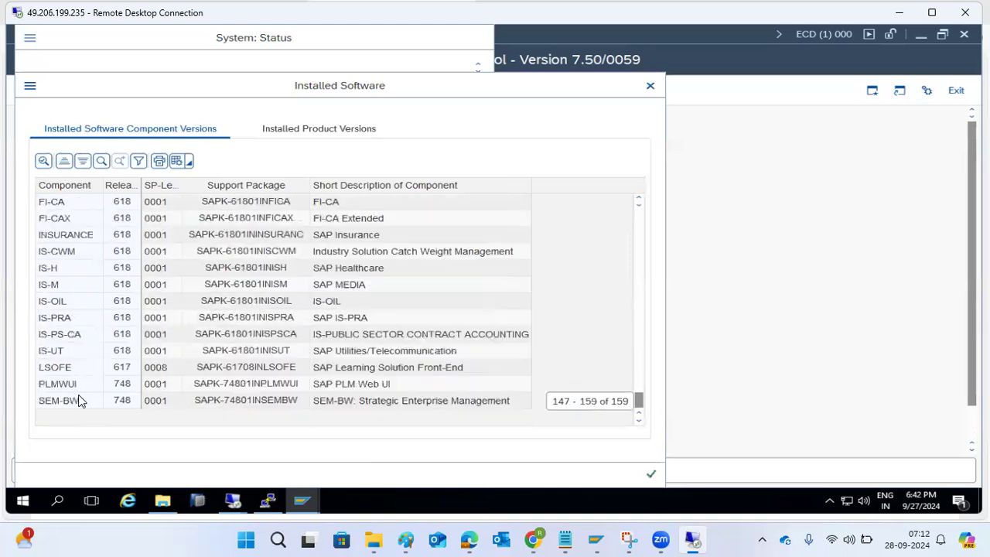
{"action": "left_click", "coordinate": [650, 473]}
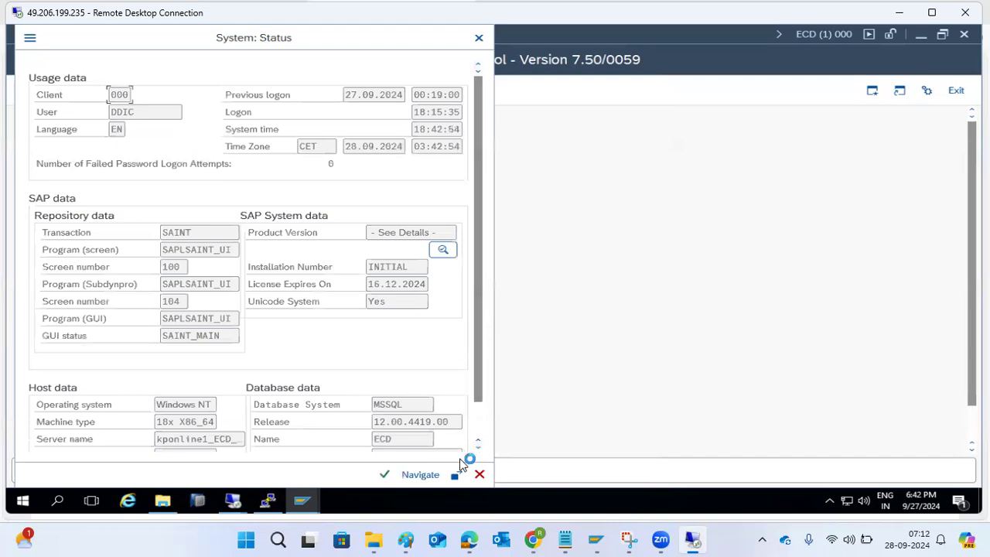
{"action": "left_click", "coordinate": [480, 474]}
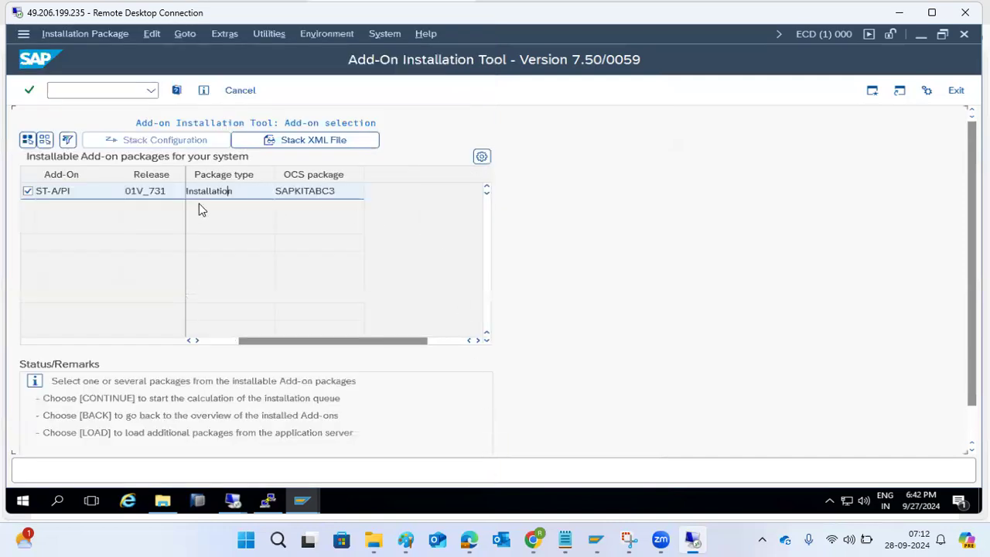
- Proceed with ST-A/PI to the Support Package selection and leave its target Support Package empty
{"action": "left_click_drag", "start_coordinate": [214, 195], "coordinate": [184, 192]}
{"action": "scroll", "coordinate": [711, 398], "scroll_direction": "down", "scroll_amount": 1}
{"action": "left_click", "coordinate": [164, 447]}
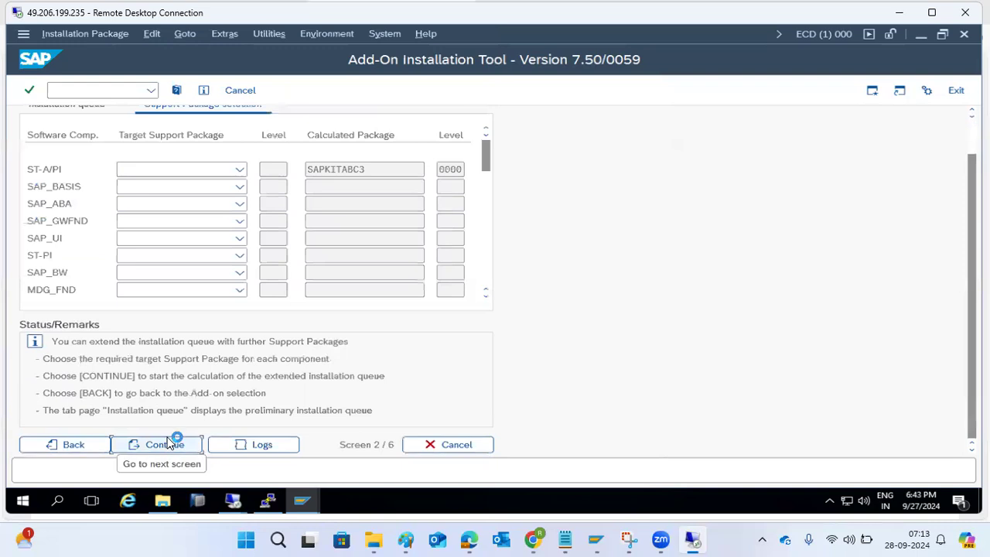
{"action": "left_click", "coordinate": [238, 176]}
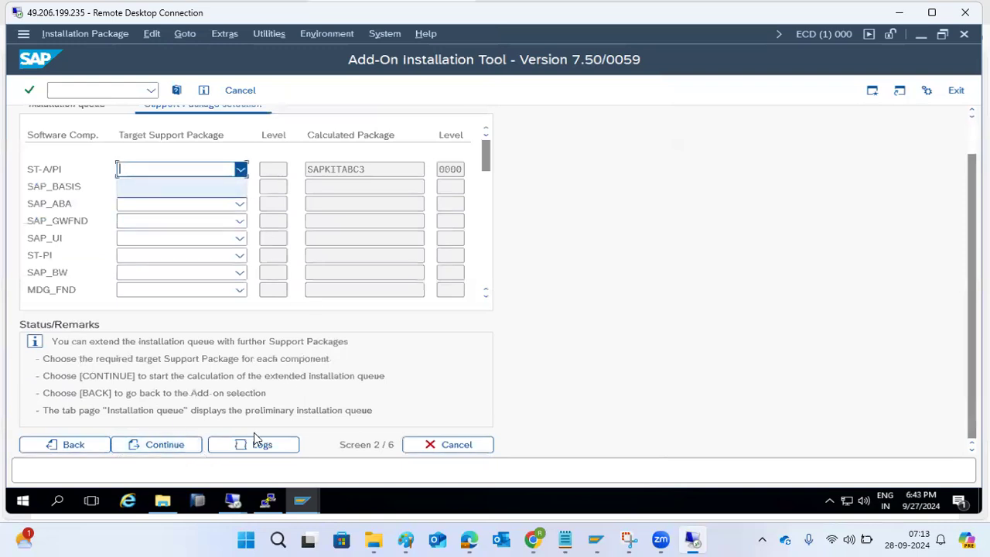
{"action": "left_click", "coordinate": [167, 445]}
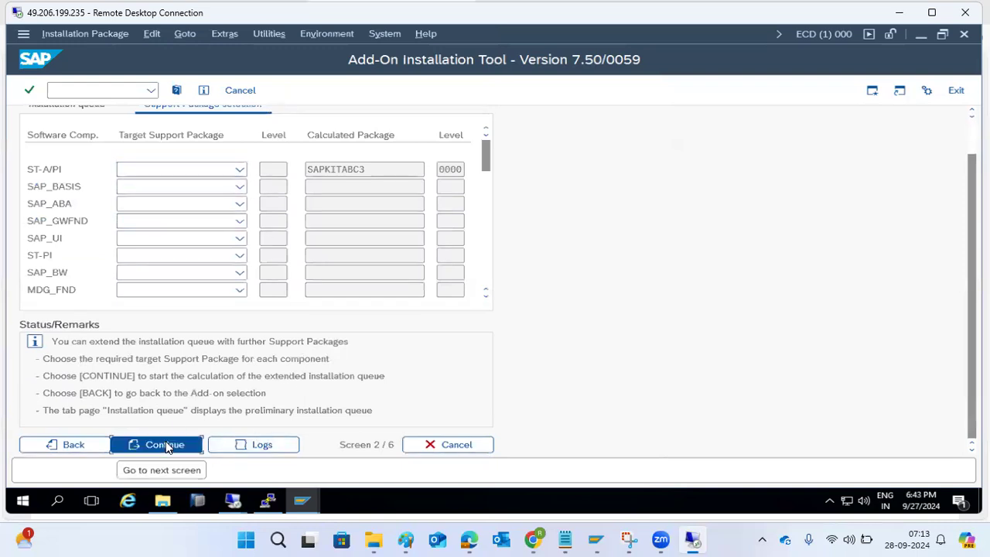
- Continue with the calculated installation queue without adding Modification Adjustment Transports, and acknowledge the important SAP Notes
{"action": "left_click", "coordinate": [168, 448]}
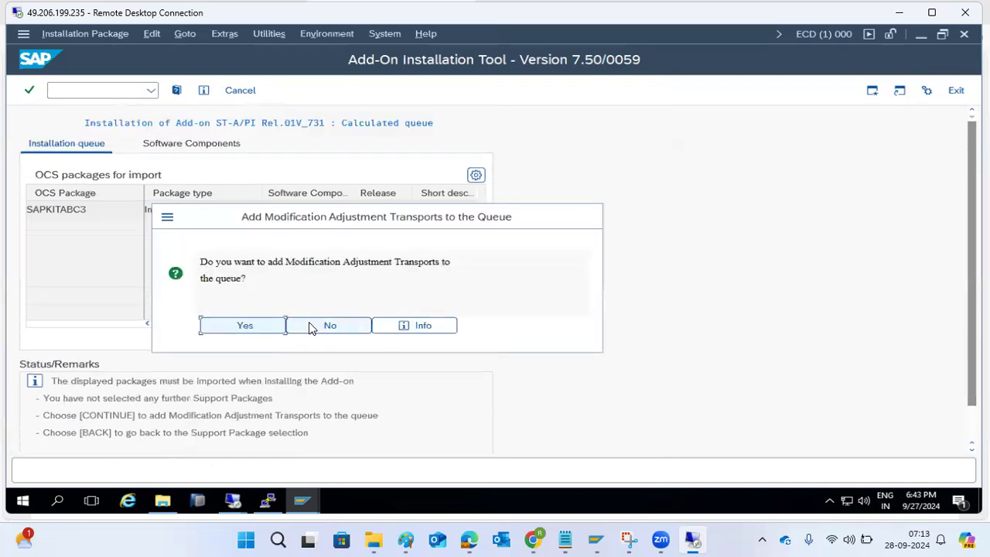
{"action": "left_click", "coordinate": [309, 324]}
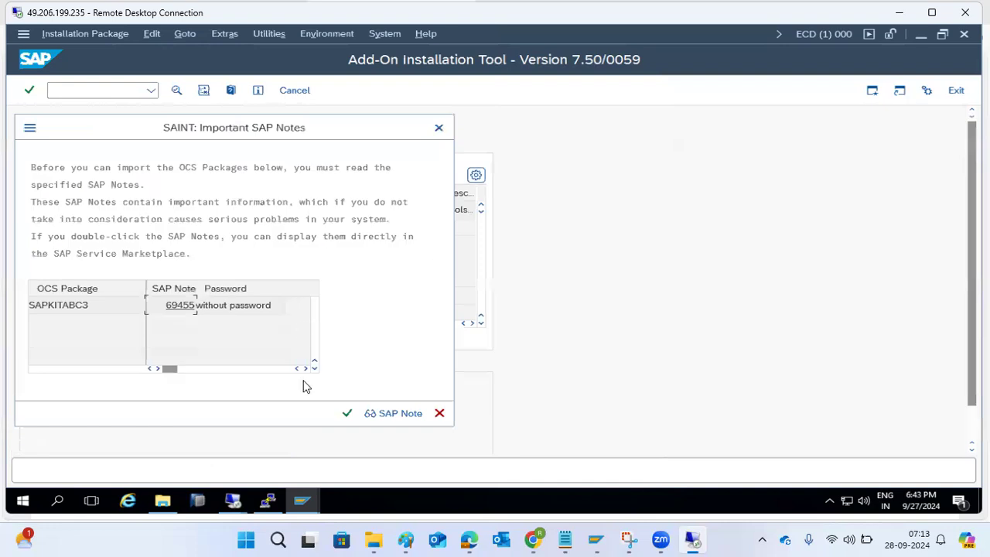
{"action": "left_click", "coordinate": [348, 415]}
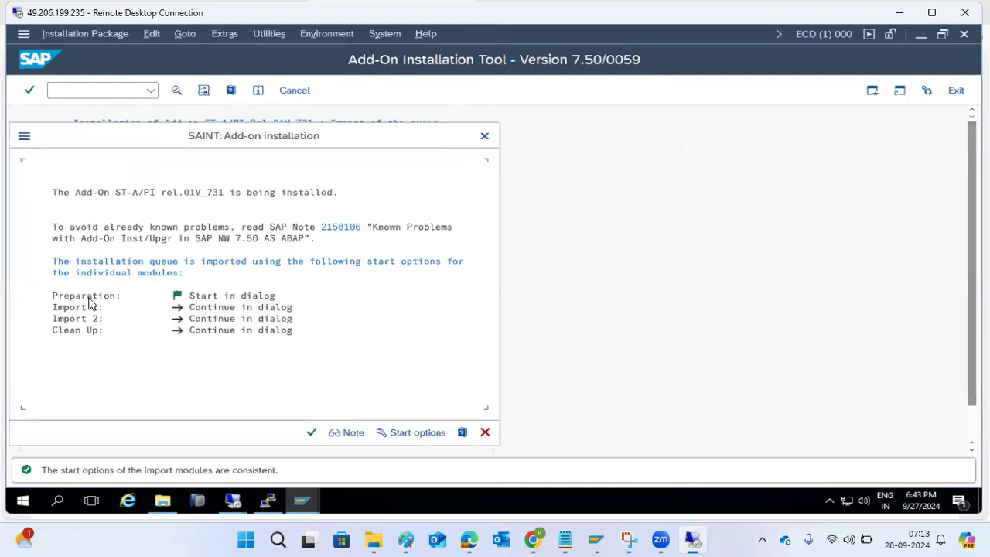
- Set the Import 1 start option to Continue in background immediately and start the ST-A/PI import
{"action": "left_click", "coordinate": [409, 433]}
{"action": "left_click", "coordinate": [158, 272]}
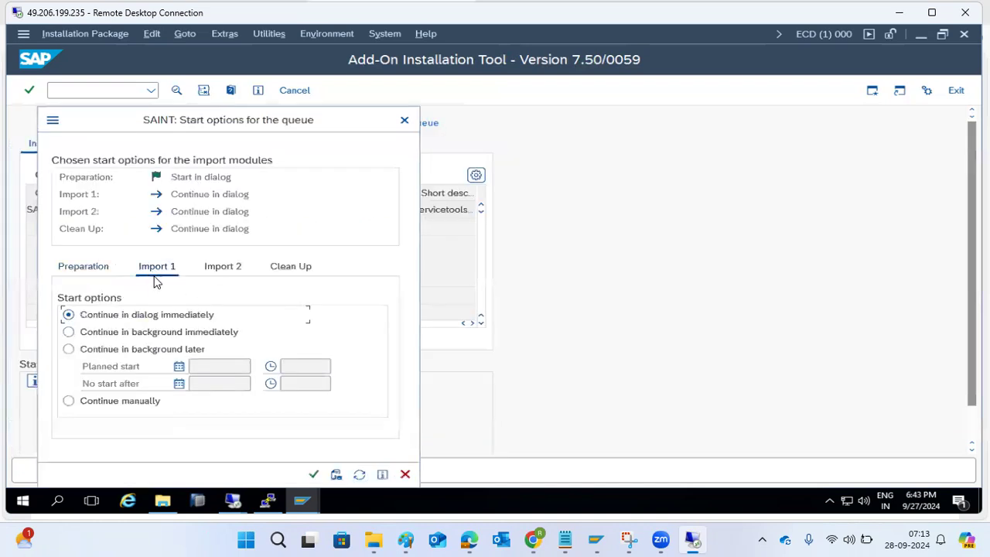
{"action": "left_click", "coordinate": [135, 333]}
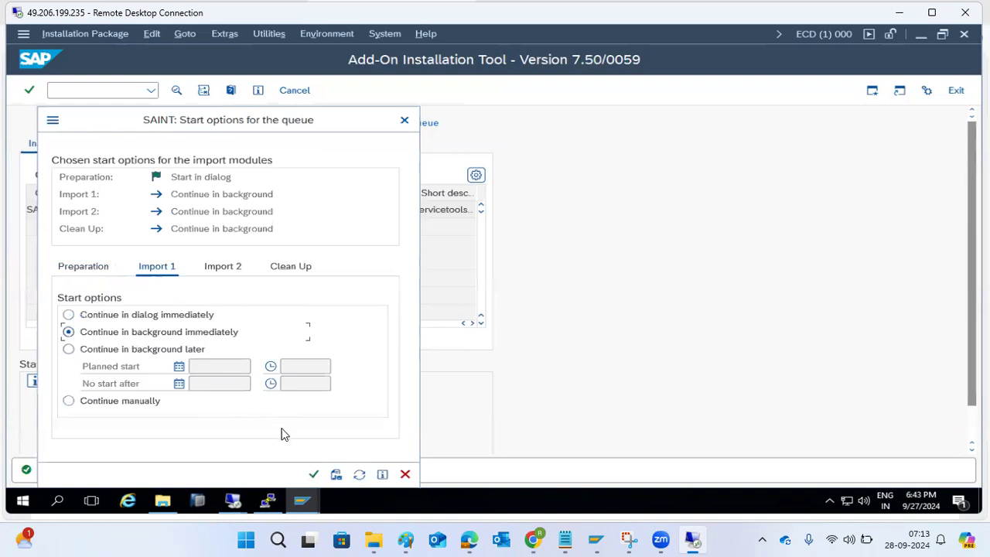
{"action": "left_click", "coordinate": [314, 474]}
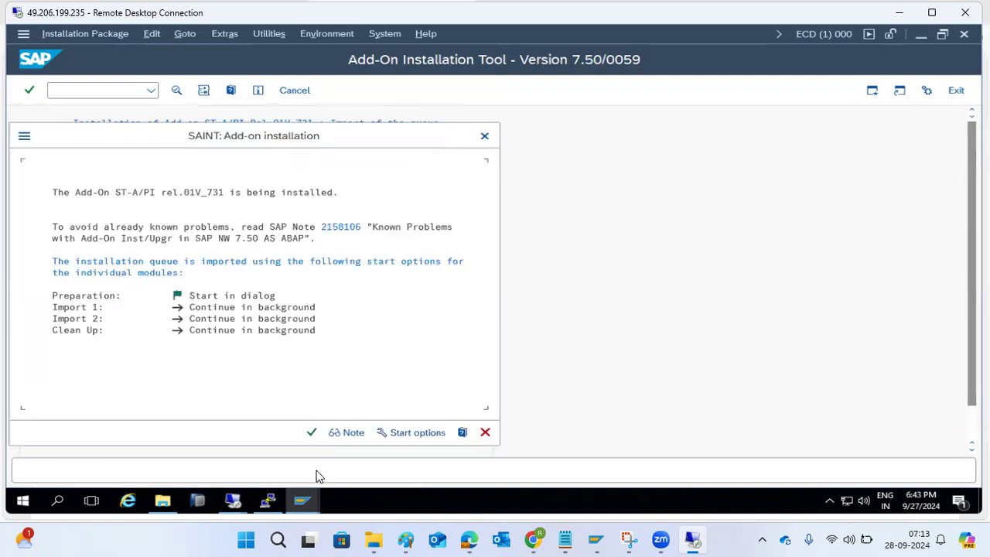
{"action": "left_click", "coordinate": [310, 433]}
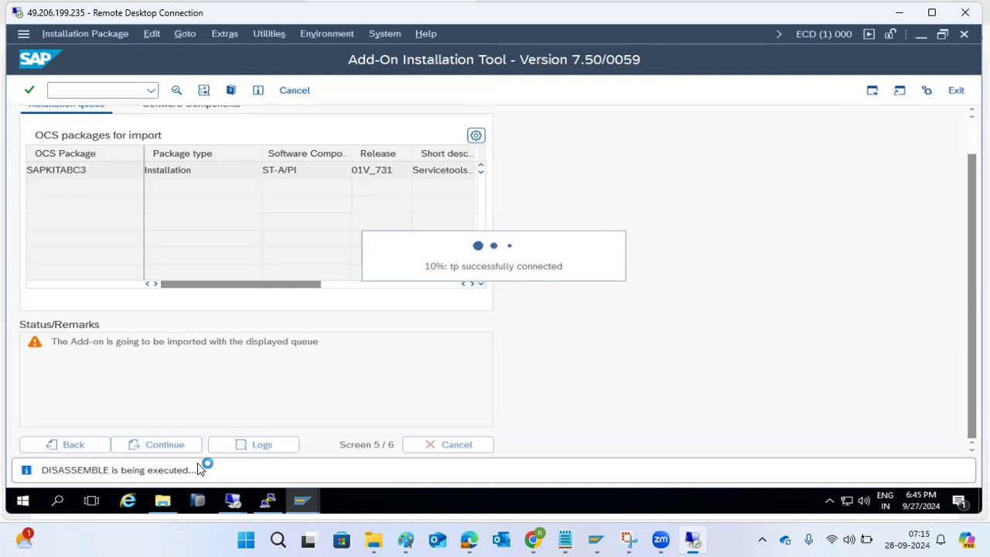
- Copy the SAR files from K-74003INSTPI.SAR through KITABC7.SAR in C:\PLUGINS into \\kponline1\saploc\trans
{"action": "left_click", "coordinate": [157, 501]}
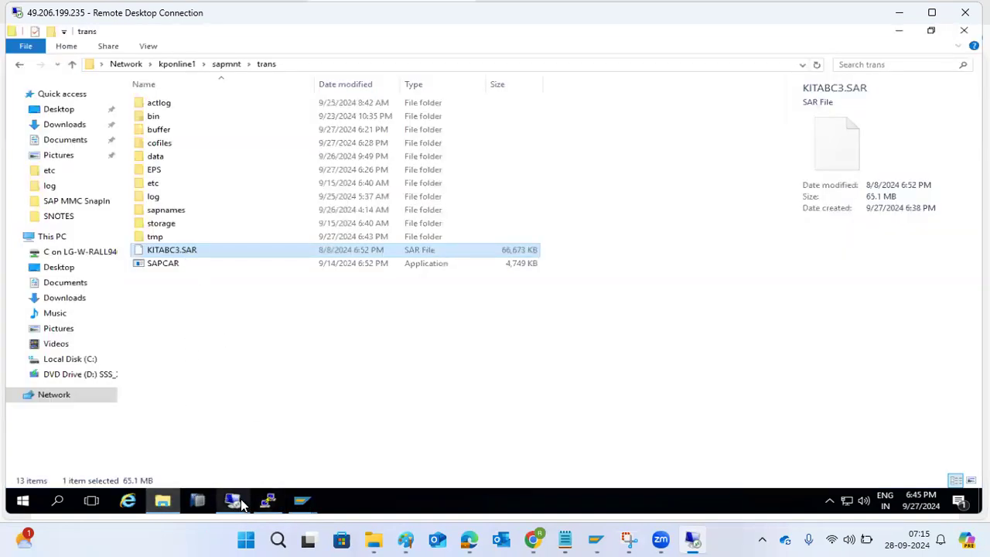
{"action": "left_click", "coordinate": [81, 358]}
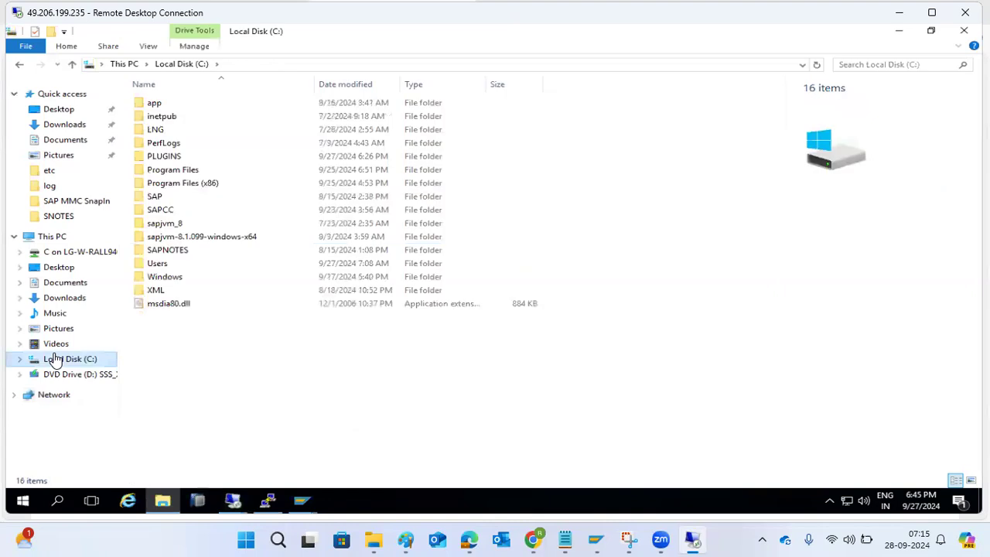
{"action": "double_click", "coordinate": [166, 156]}
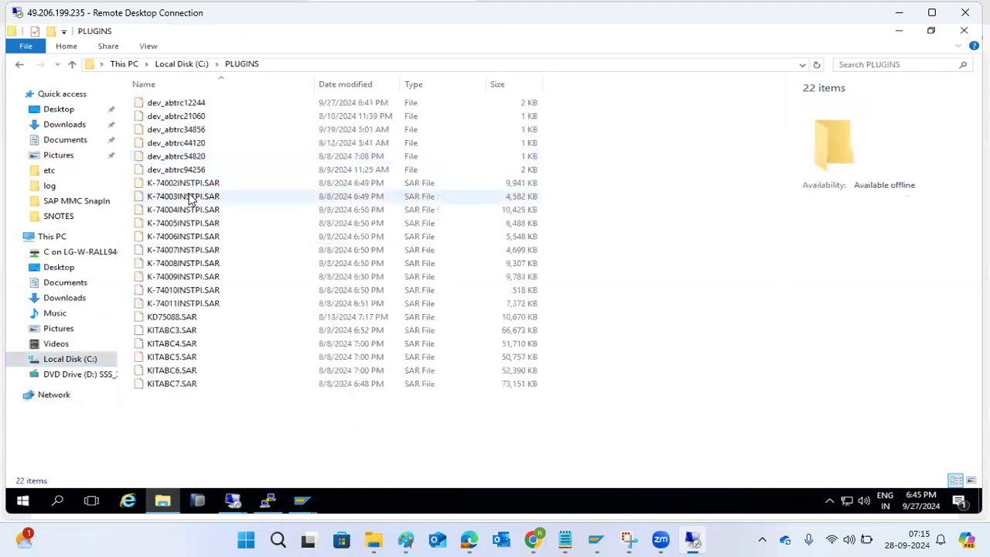
{"action": "left_click_drag", "start_coordinate": [186, 418], "coordinate": [165, 202]}
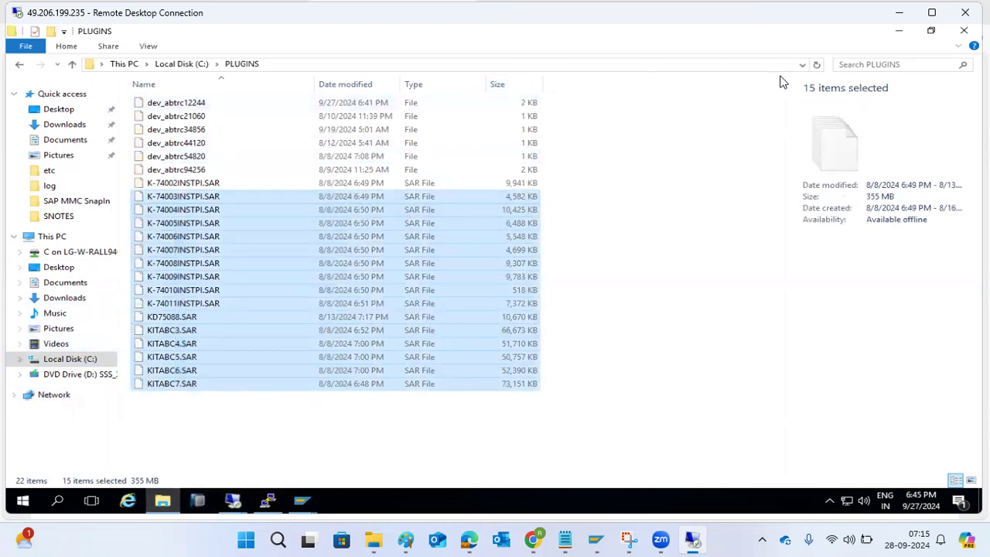
{"action": "left_click", "coordinate": [802, 65]}
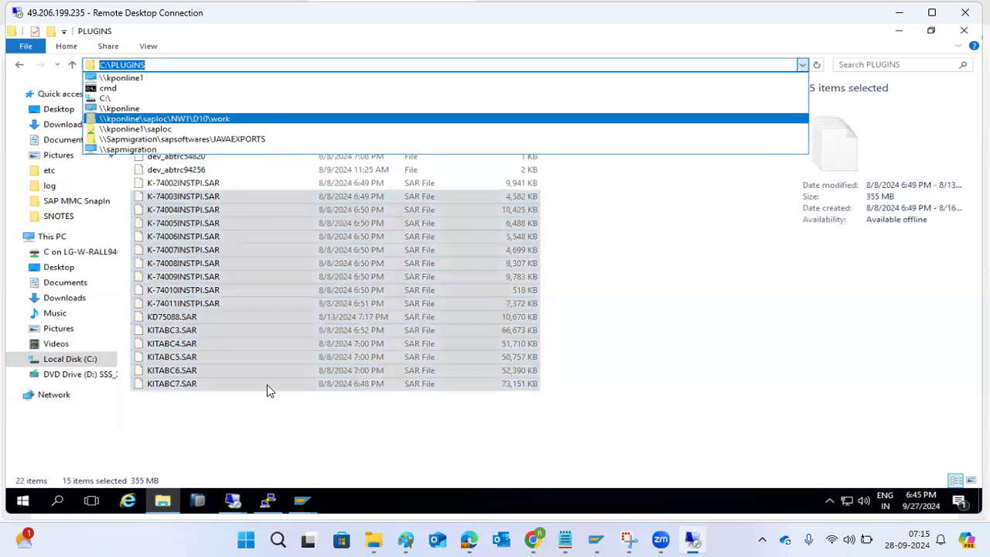
{"action": "left_click", "coordinate": [138, 78]}
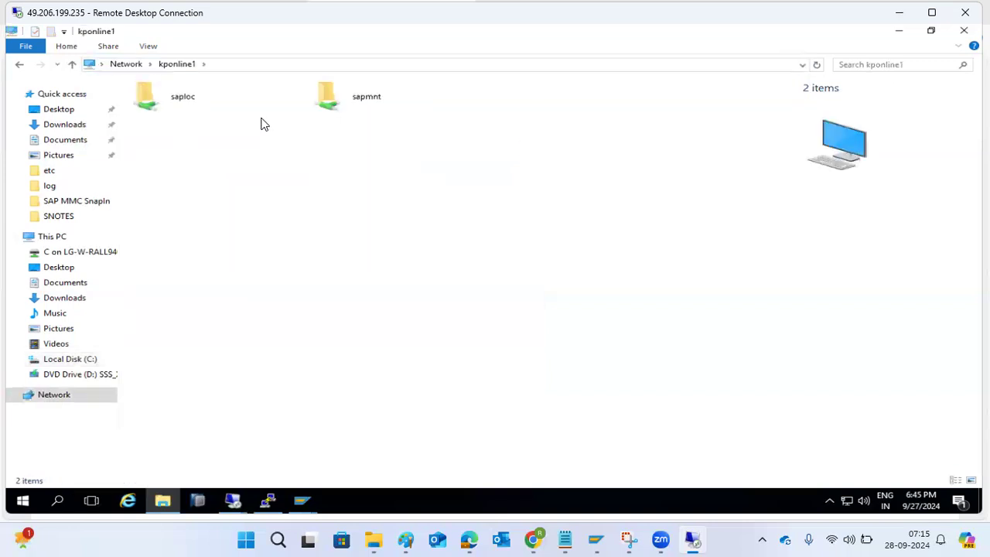
{"action": "left_click", "coordinate": [133, 99]}
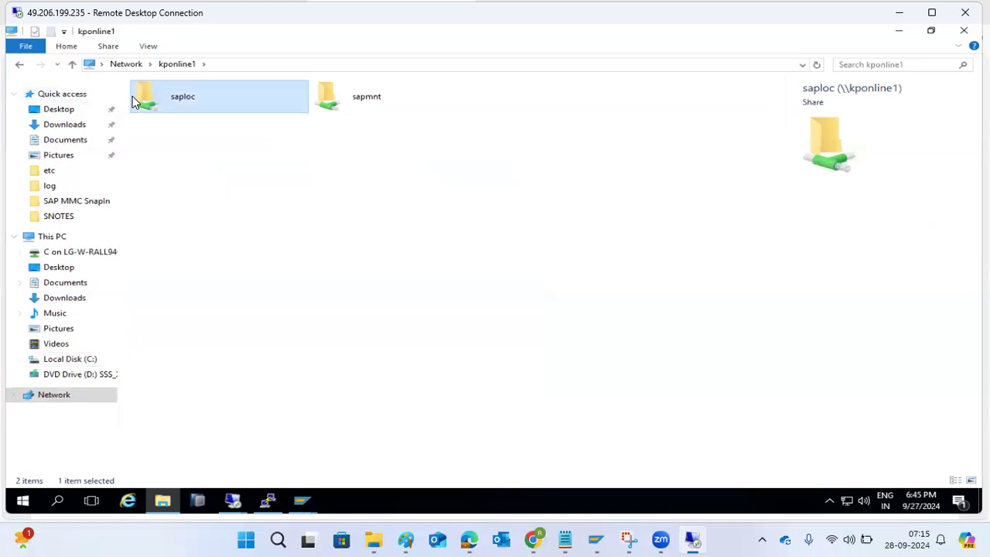
{"action": "double_click", "coordinate": [133, 97]}
{"action": "double_click", "coordinate": [159, 157]}
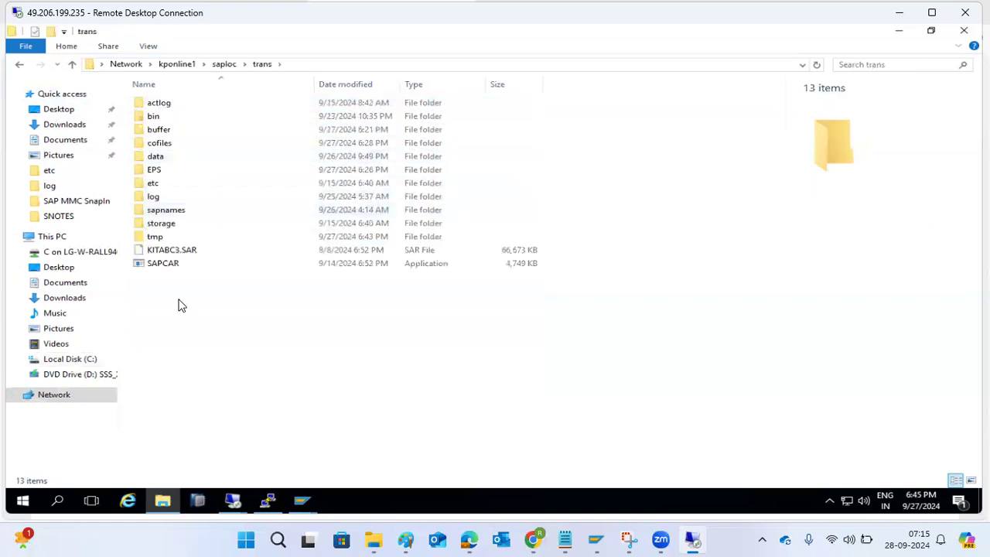
{"action": "key", "text": "ctrl+v"}
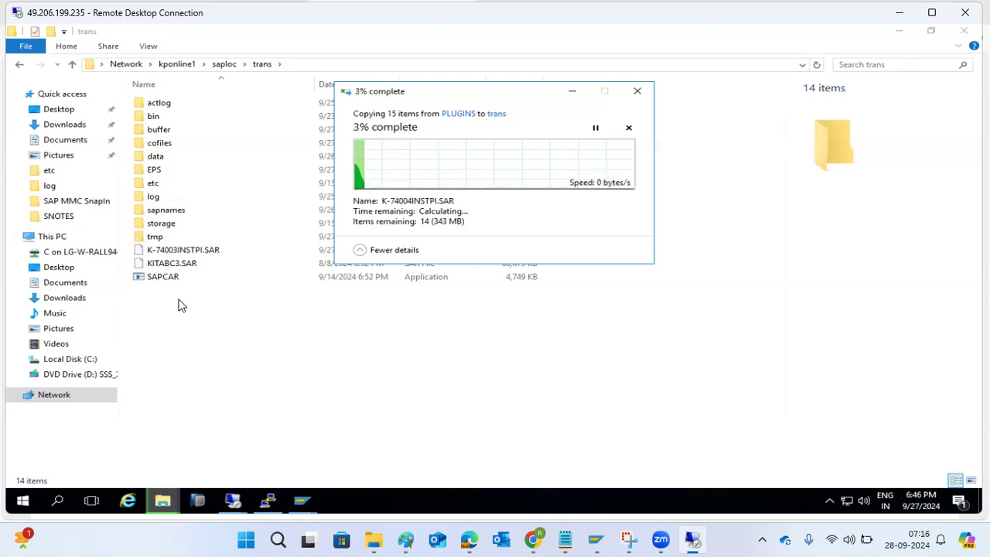
- Bring the Add-On Installation Tool window to the front to check the running ST-A/PI import
{"action": "mouse_move", "coordinate": [249, 502]}
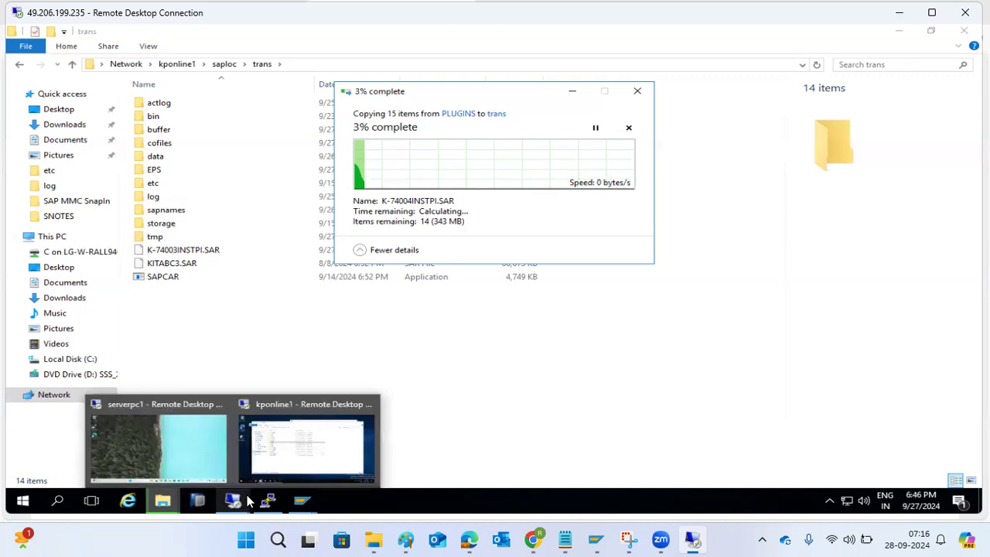
{"action": "mouse_move", "coordinate": [302, 503]}
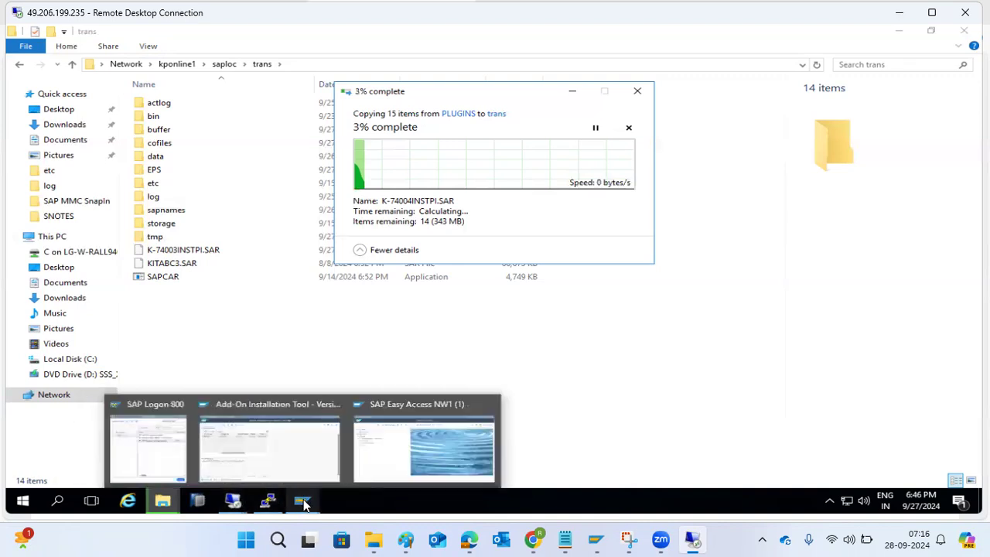
{"action": "left_click", "coordinate": [306, 458]}
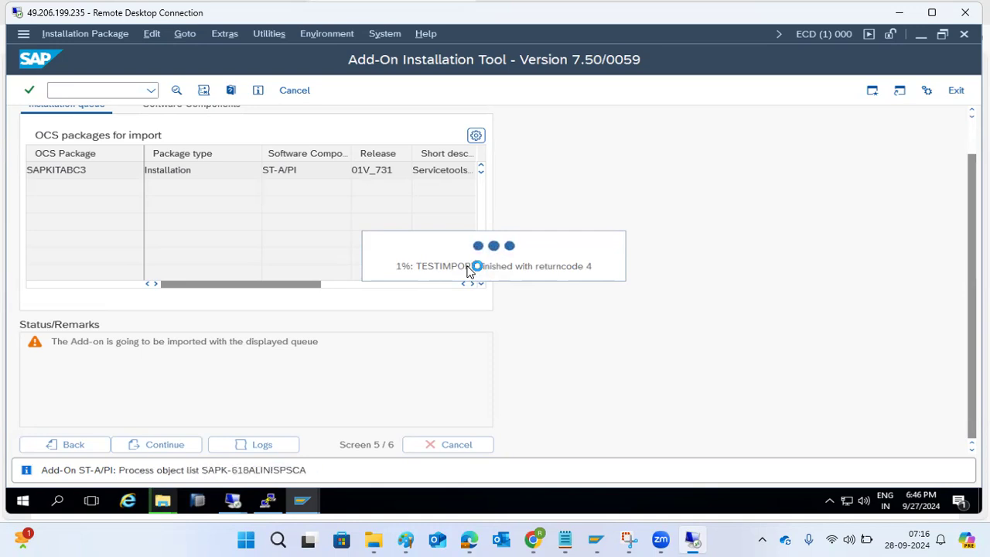
- Switch to Chrome and examine the Import 2 module phases, from IMPORT_PROPER to ABAP_GENERATION, in the list of SPAM and SAINT phases
{"action": "mouse_move", "coordinate": [541, 537]}
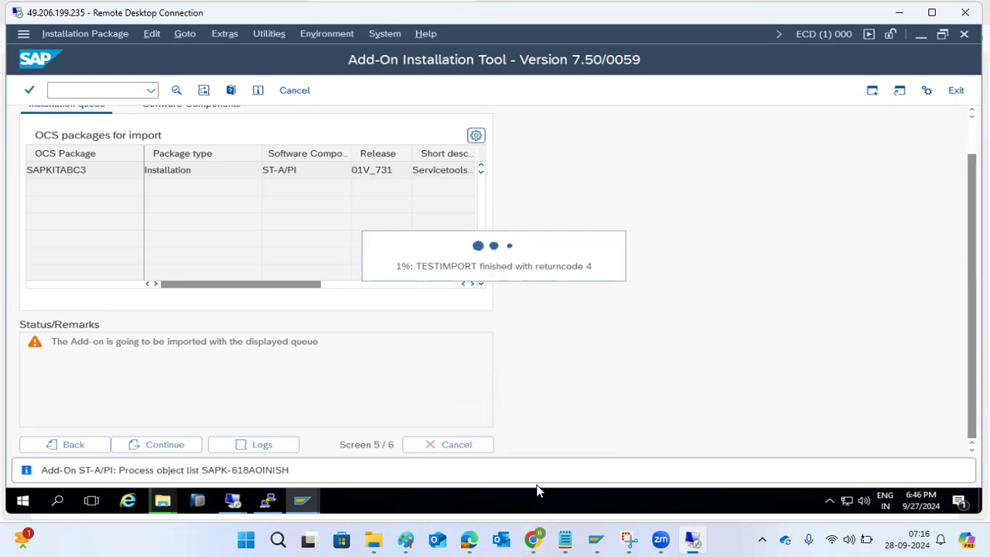
{"action": "left_click", "coordinate": [535, 539]}
{"action": "left_click", "coordinate": [202, 207]}
{"action": "scroll", "coordinate": [199, 207], "scroll_direction": "up", "scroll_amount": 1}
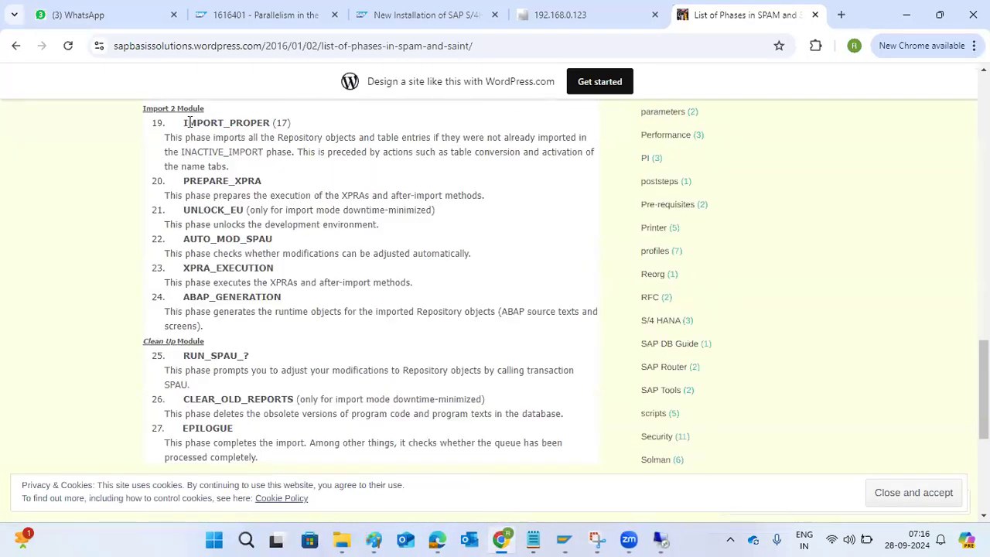
{"action": "left_click_drag", "start_coordinate": [186, 123], "coordinate": [273, 122]}
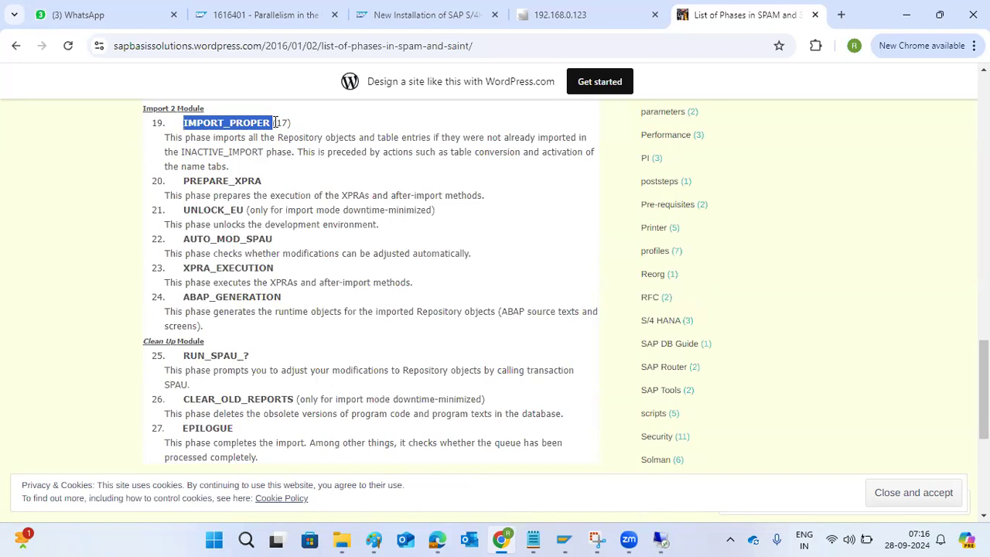
{"action": "scroll", "coordinate": [275, 122], "scroll_direction": "up", "scroll_amount": 2}
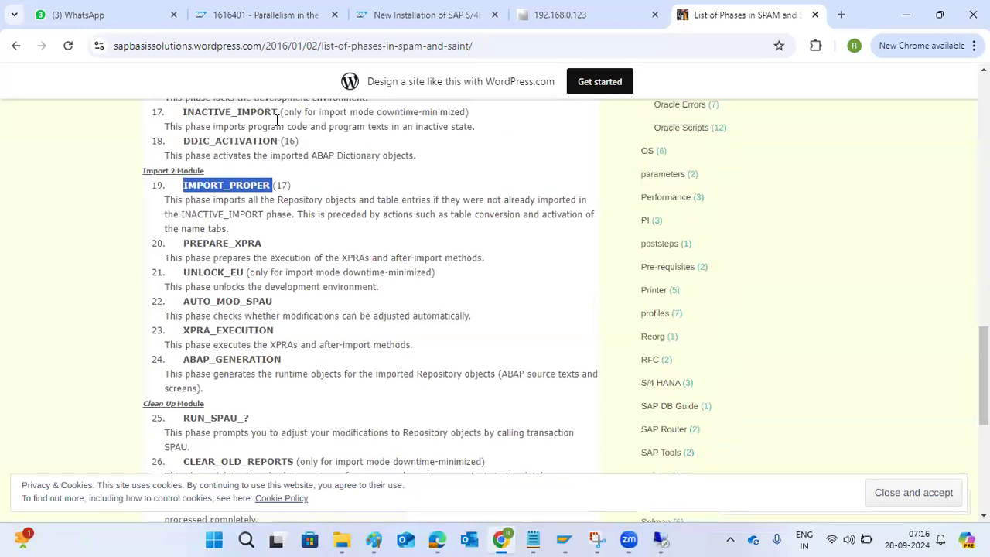
{"action": "left_click", "coordinate": [276, 232]}
{"action": "left_click_drag", "start_coordinate": [276, 232], "coordinate": [194, 198]}
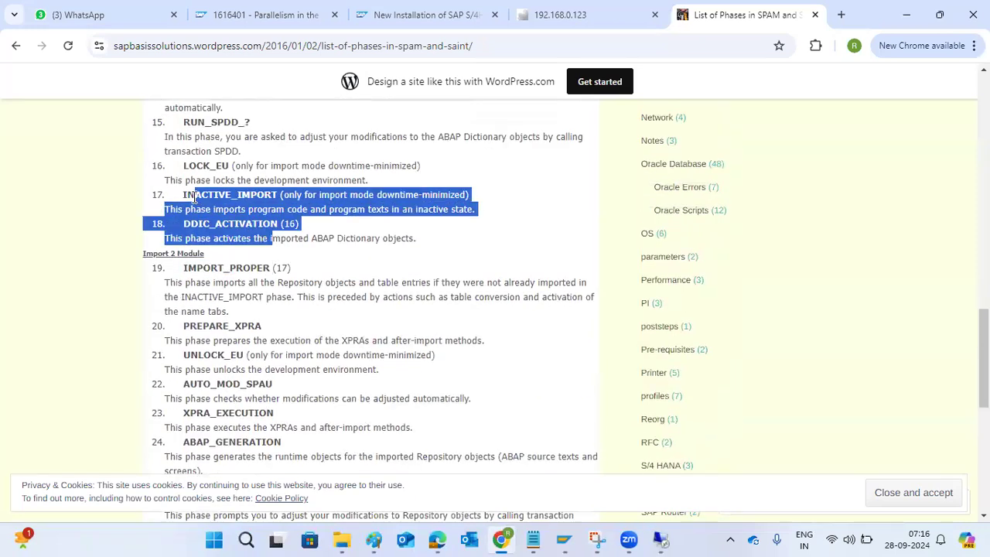
{"action": "scroll", "coordinate": [191, 195], "scroll_direction": "down", "scroll_amount": 1}
{"action": "left_click_drag", "start_coordinate": [178, 200], "coordinate": [227, 235]}
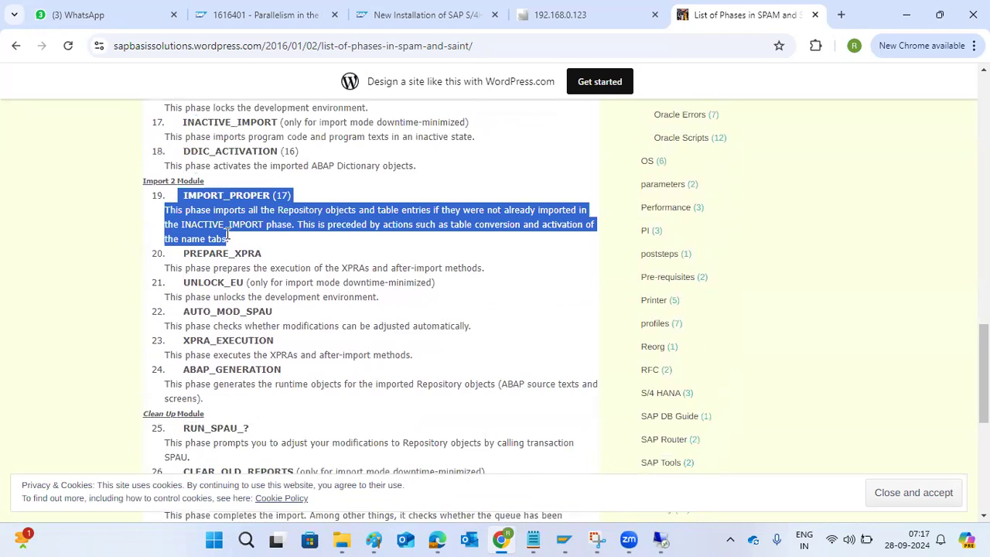
{"action": "left_click", "coordinate": [213, 225]}
{"action": "left_click_drag", "start_coordinate": [189, 210], "coordinate": [275, 370]}
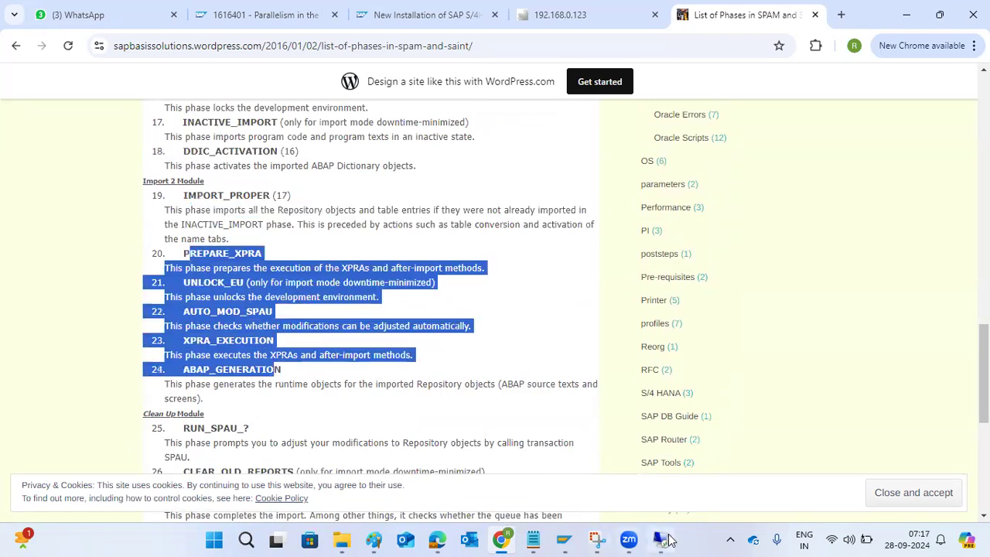
- Return to the remote desktop session and check the progress of the archive copy from PLUGINS to trans
{"action": "left_click", "coordinate": [661, 539]}
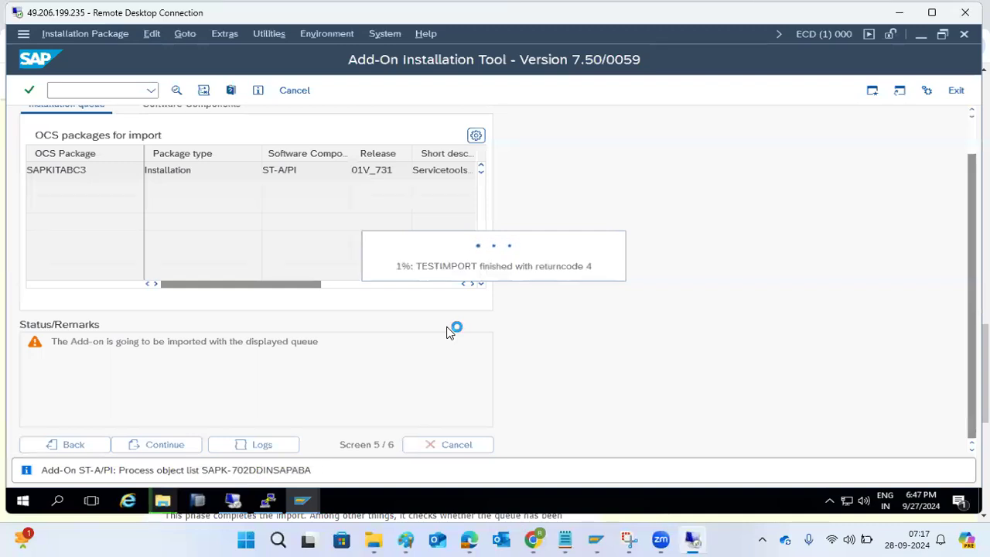
{"action": "mouse_move", "coordinate": [171, 501]}
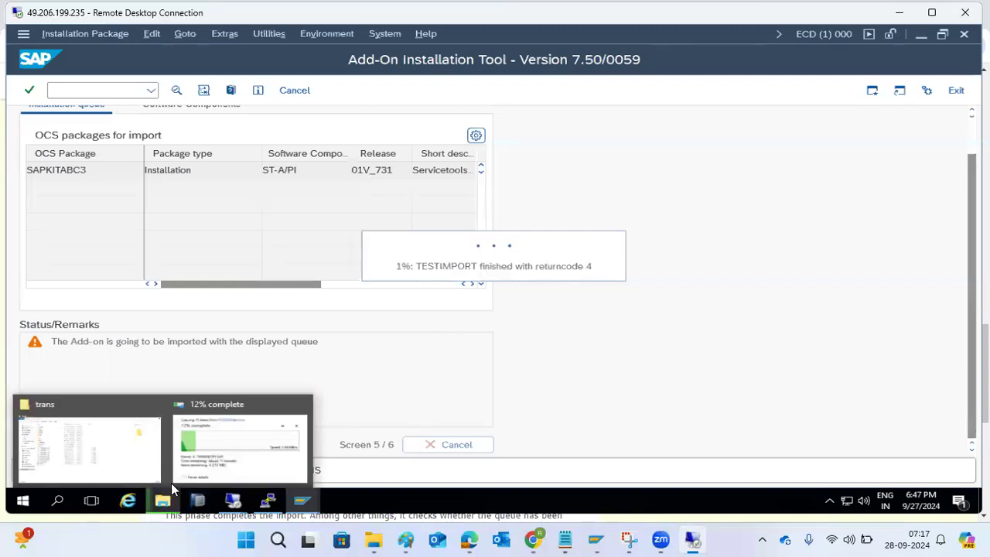
{"action": "left_click", "coordinate": [200, 450]}
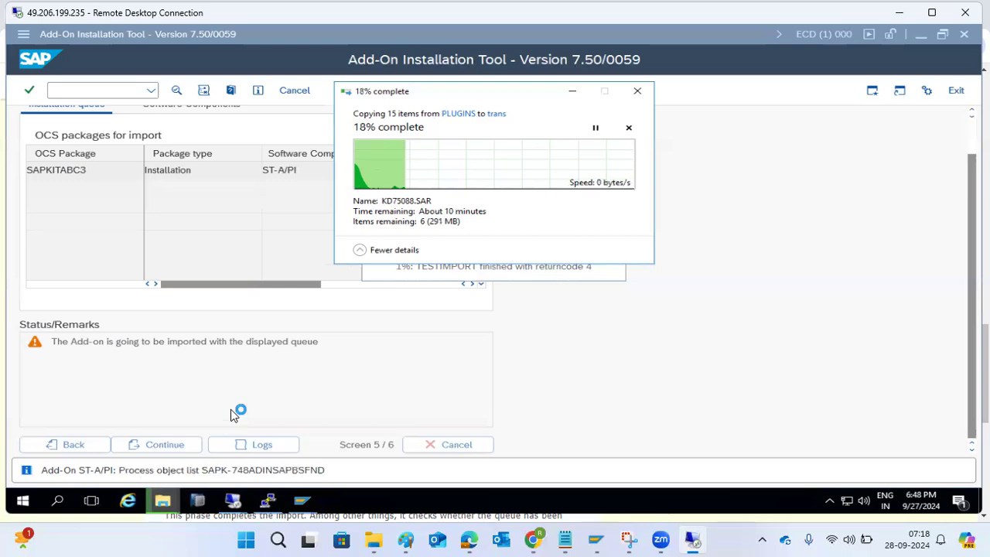
{"action": "left_click", "coordinate": [230, 409]}
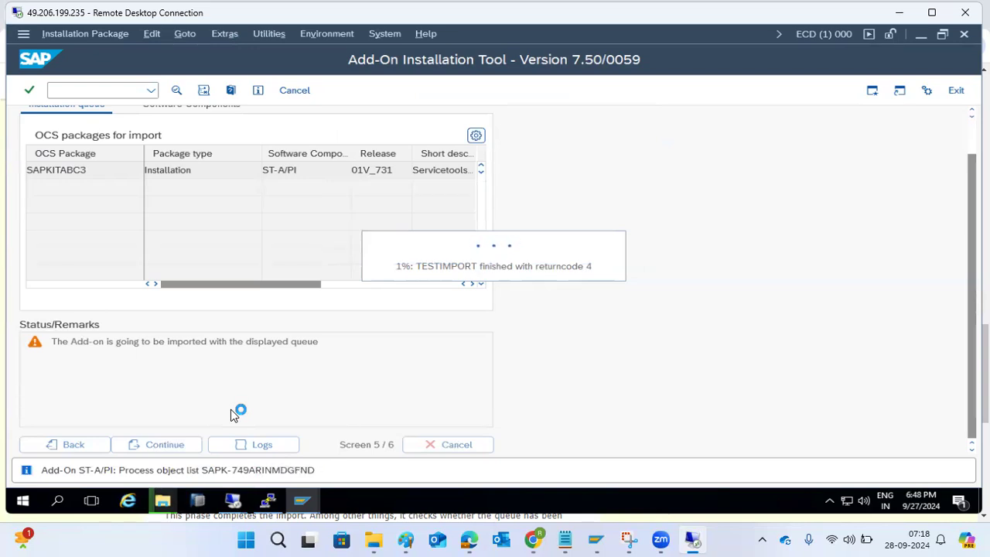
- Look up the TEST_IMPORT phase in the list of SPAM and SAINT phases in Chrome
{"action": "left_click", "coordinate": [533, 539]}
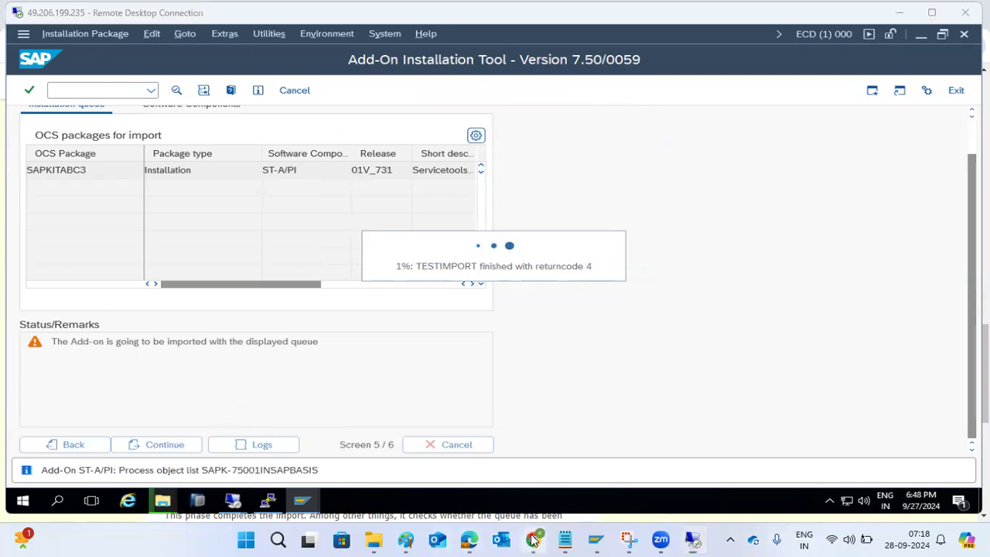
{"action": "scroll", "coordinate": [408, 429], "scroll_direction": "up", "scroll_amount": 2}
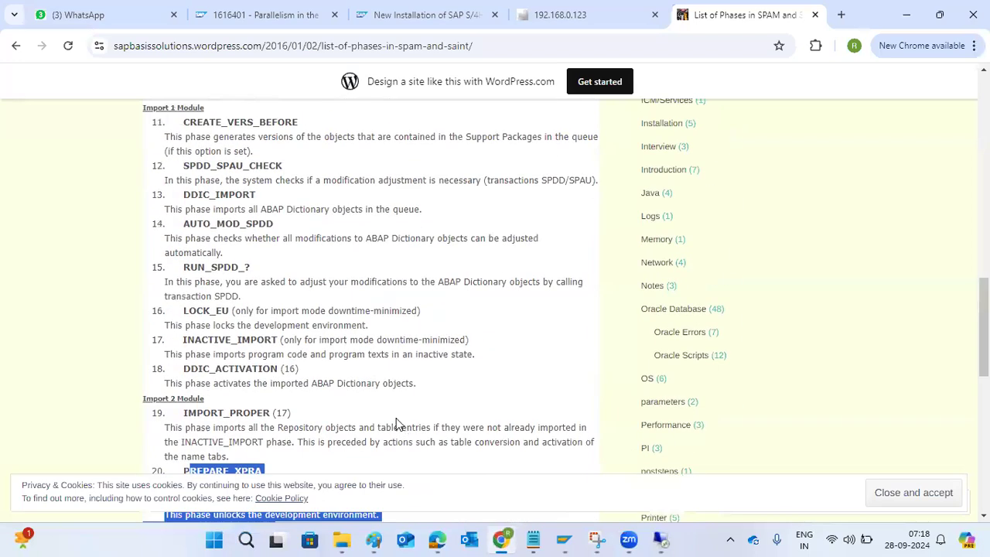
{"action": "scroll", "coordinate": [398, 421], "scroll_direction": "up", "scroll_amount": 3}
{"action": "scroll", "coordinate": [396, 417], "scroll_direction": "up", "scroll_amount": 1}
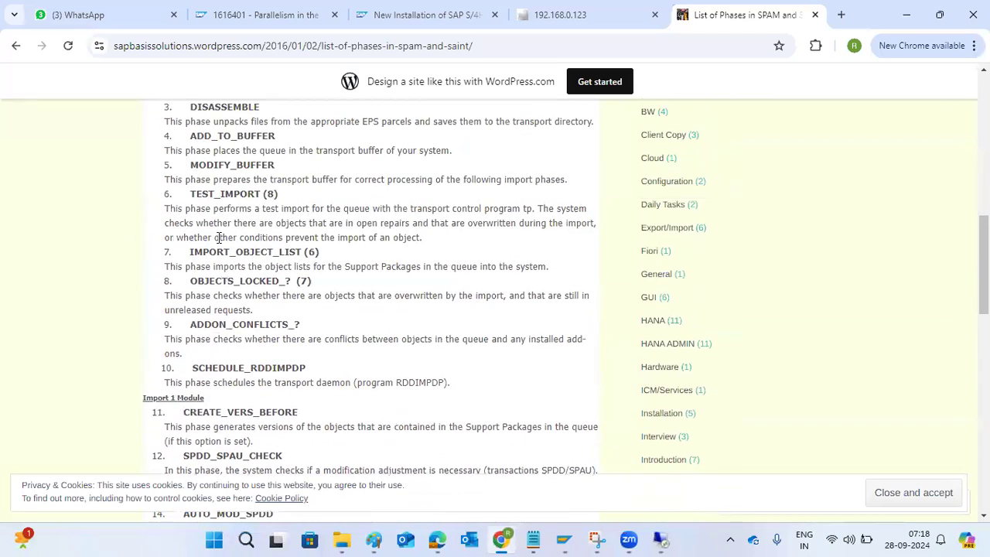
{"action": "left_click_drag", "start_coordinate": [197, 196], "coordinate": [226, 207]}
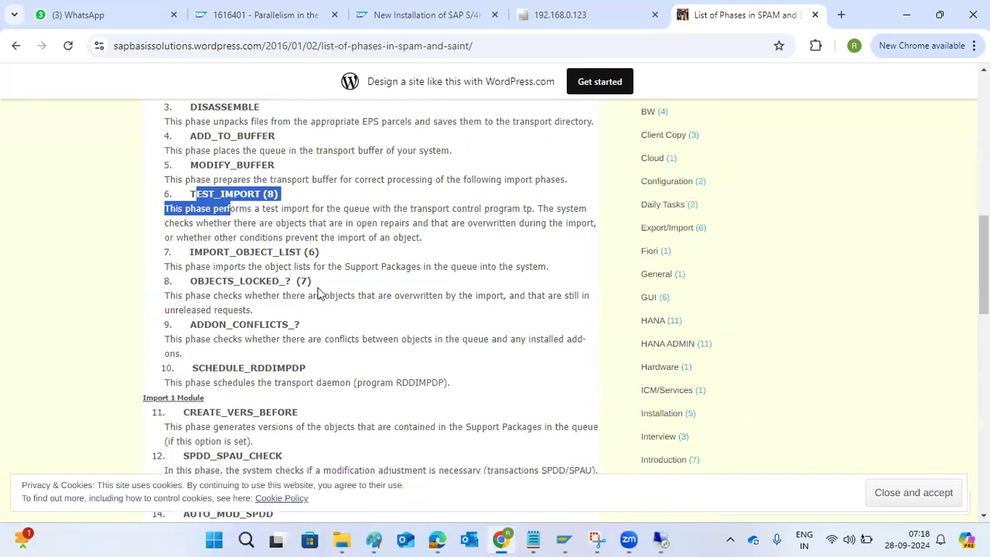
- Return to the remote desktop session, acknowledge the user-defined stop before Import 1, and refresh the installation status
{"action": "mouse_move", "coordinate": [669, 539]}
{"action": "left_click", "coordinate": [642, 440]}
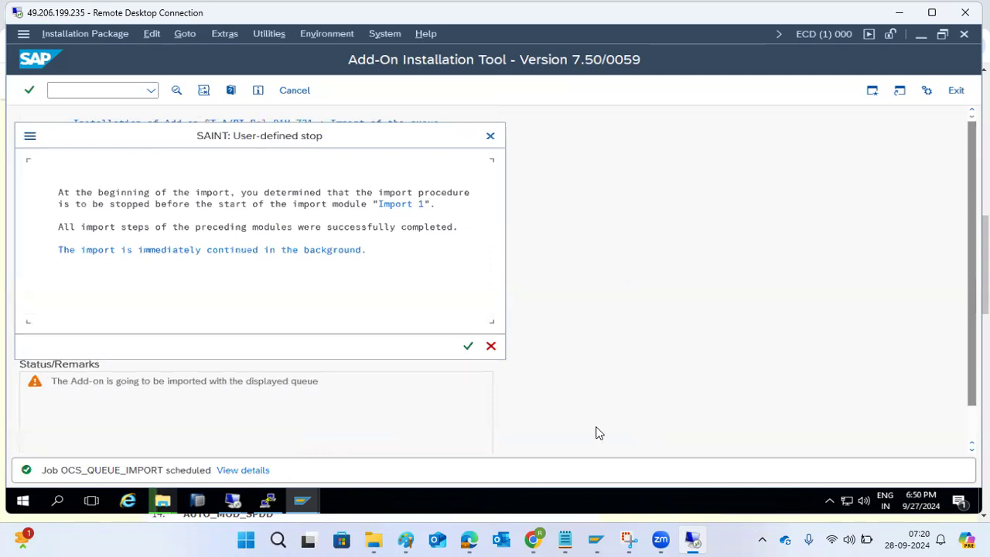
{"action": "left_click", "coordinate": [469, 348]}
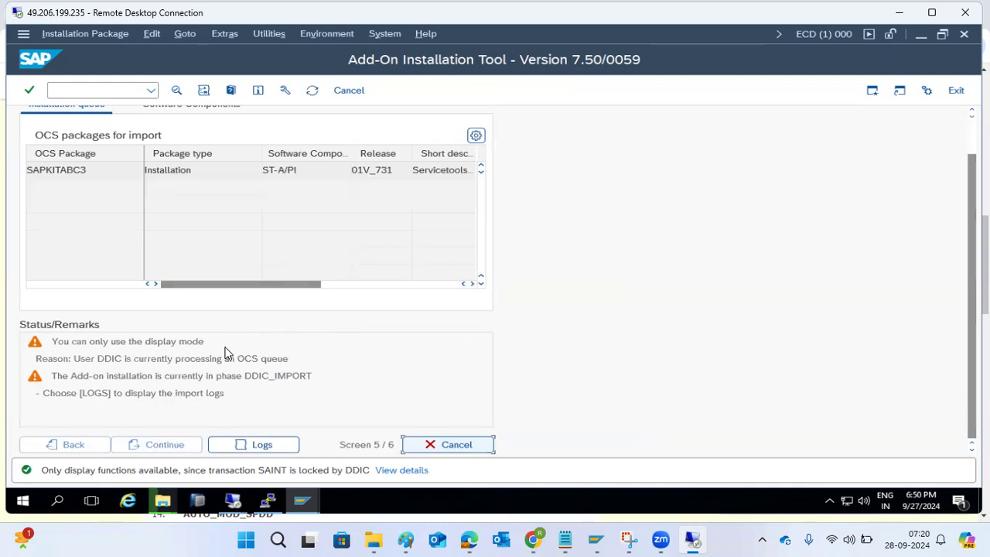
{"action": "left_click", "coordinate": [313, 96]}
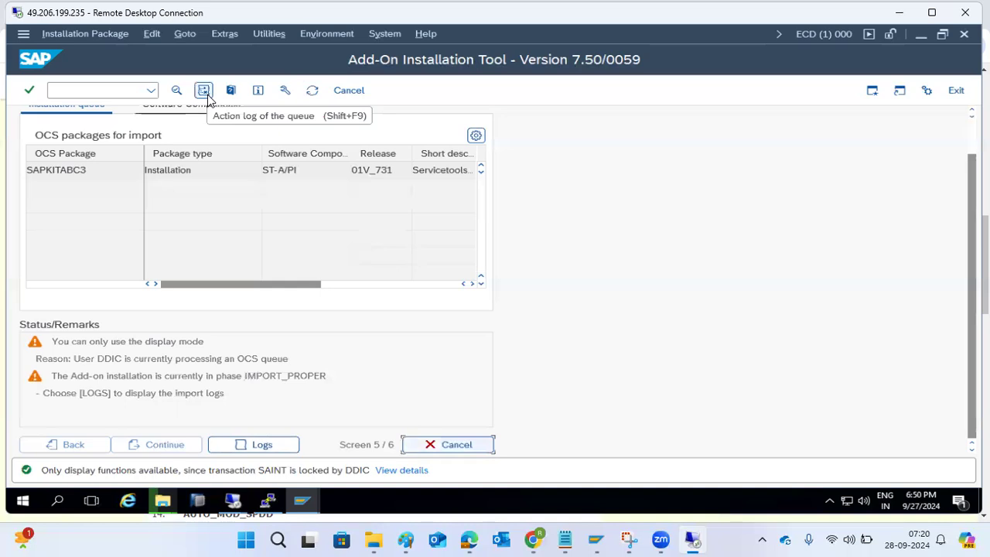
- Run transaction SM37 and list the background jobs of user DDIC for 27.09.2024
{"action": "left_click", "coordinate": [93, 90]}
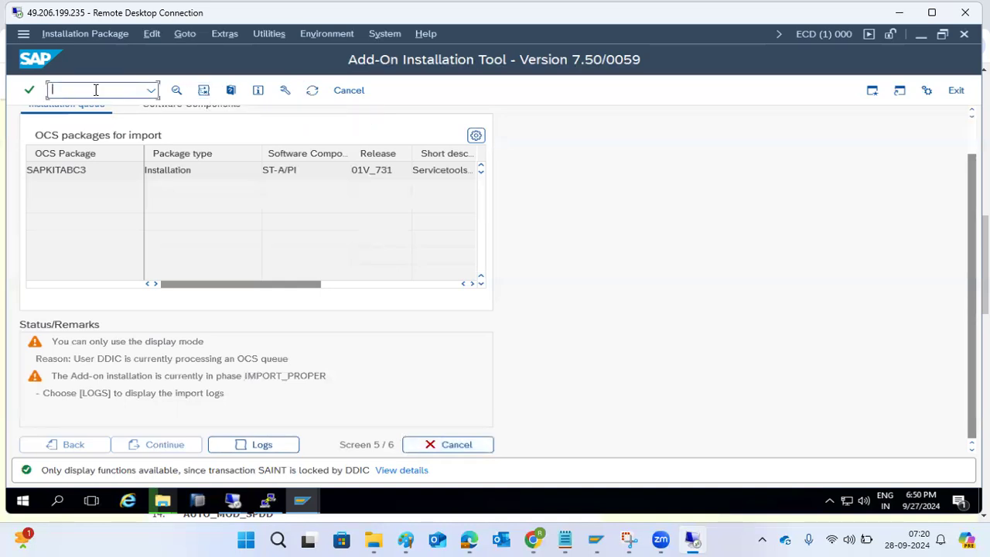
{"action": "type", "text": "/nsm37"}
{"action": "key", "text": "Return"}
{"action": "left_click", "coordinate": [220, 89]}
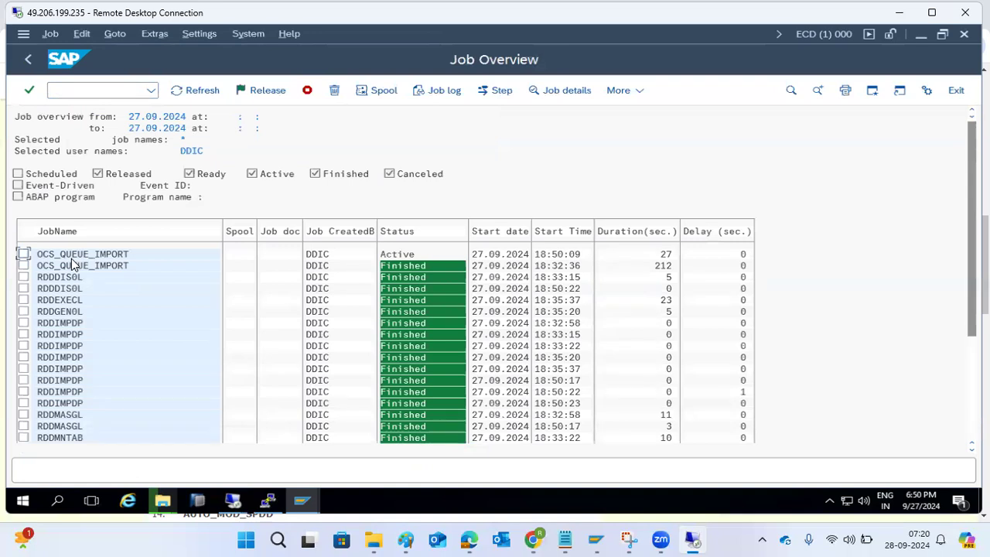
- Leave the job overview, reopen SAINT, and refresh the phase shown for the ST-A/PI installation
{"action": "left_click", "coordinate": [31, 62]}
{"action": "left_click", "coordinate": [31, 62]}
{"action": "type", "text": "/nsai"}
{"action": "key", "text": "Return"}
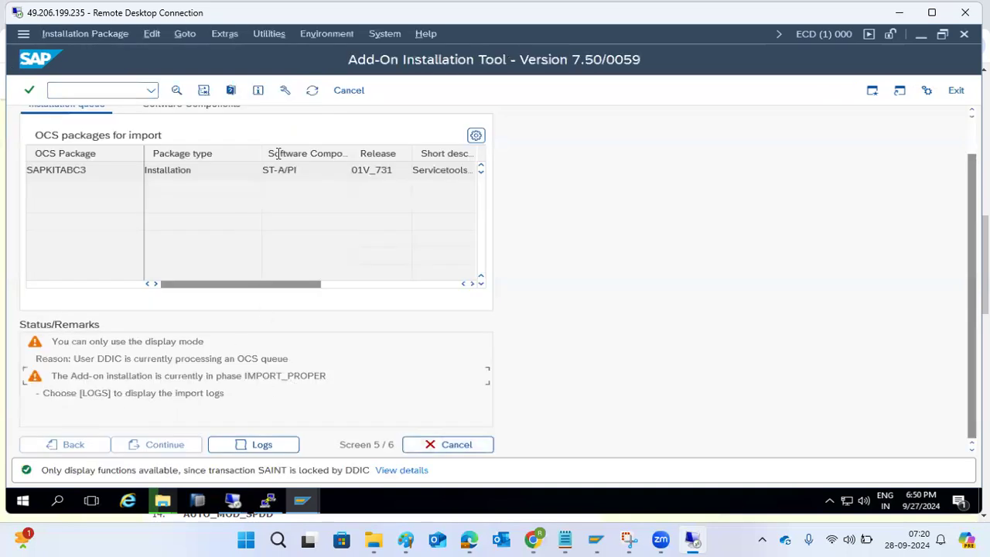
{"action": "left_click", "coordinate": [313, 91]}
{"action": "left_click", "coordinate": [312, 91]}
- Check the progress of the archive copy to trans and refresh the add-on installation status
{"action": "mouse_move", "coordinate": [173, 499]}
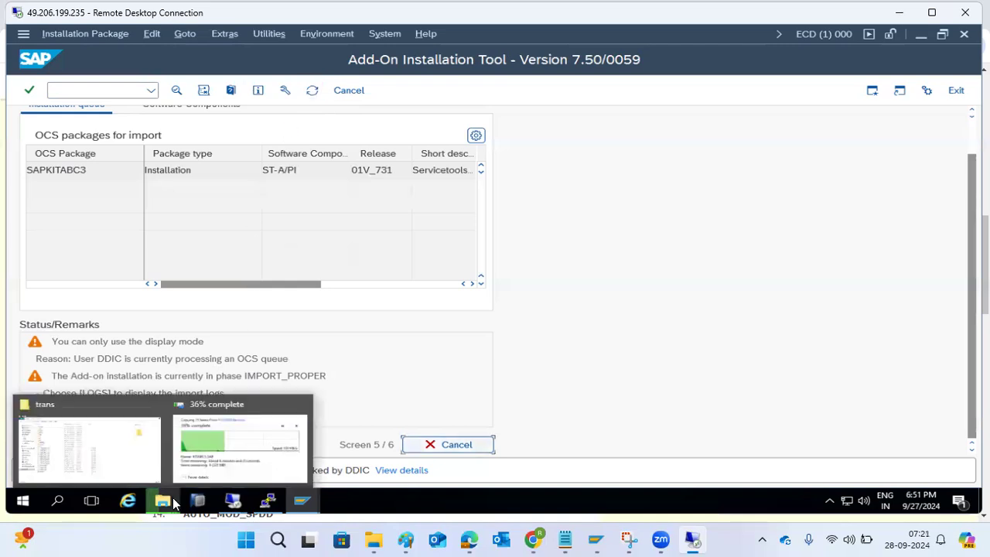
{"action": "left_click", "coordinate": [240, 444]}
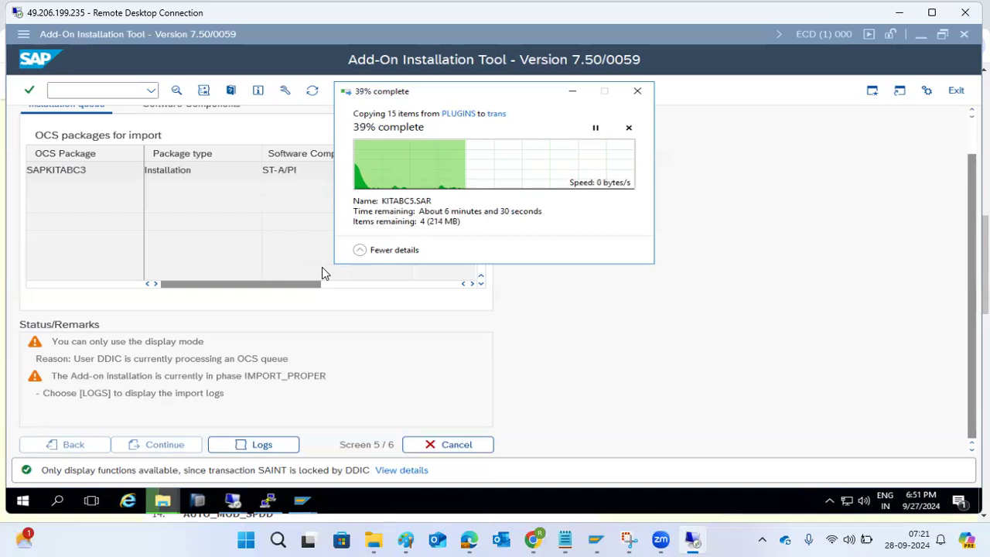
{"action": "left_click", "coordinate": [322, 266]}
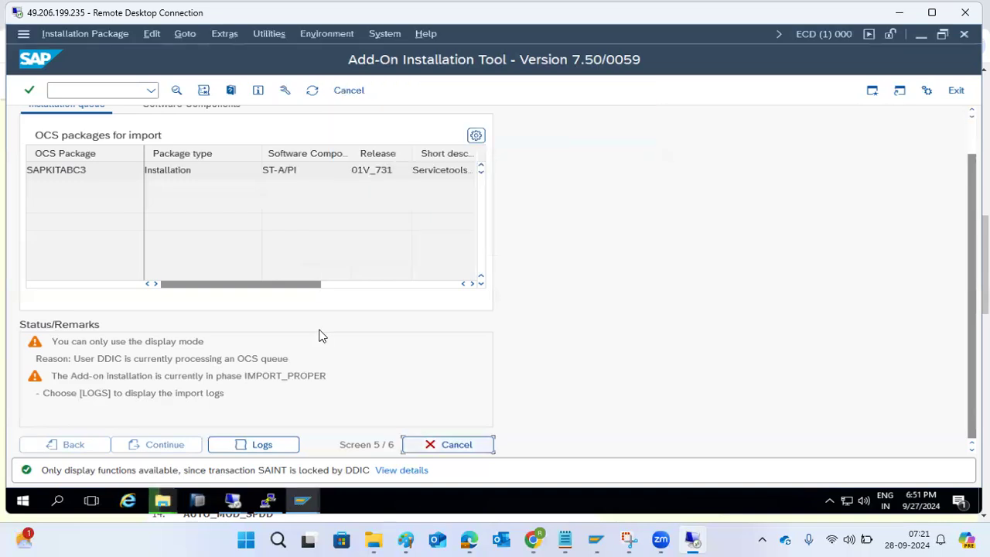
{"action": "left_click", "coordinate": [312, 93]}
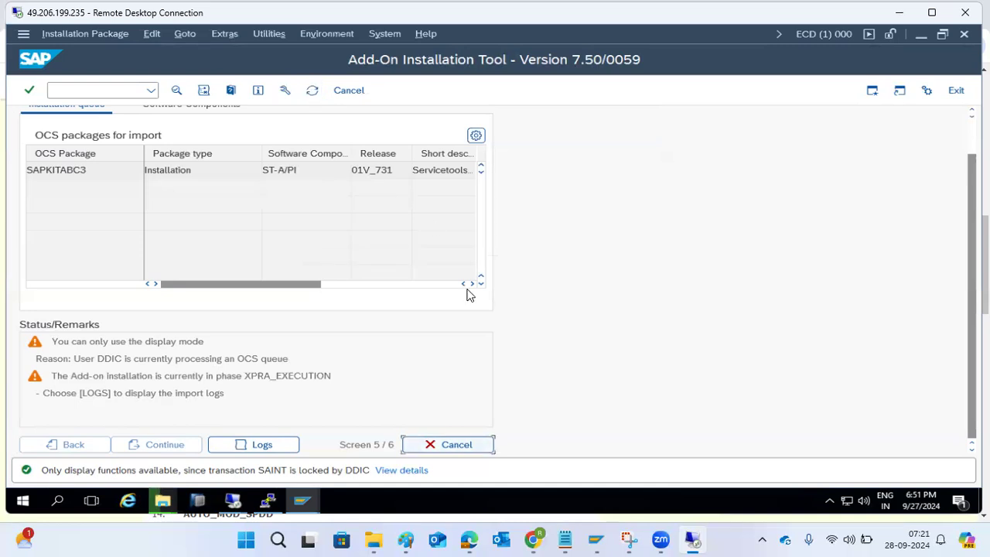
- Look up the XPRA_EXECUTION phase in the list of SPAM and SAINT phases in Chrome
{"action": "left_click", "coordinate": [534, 539]}
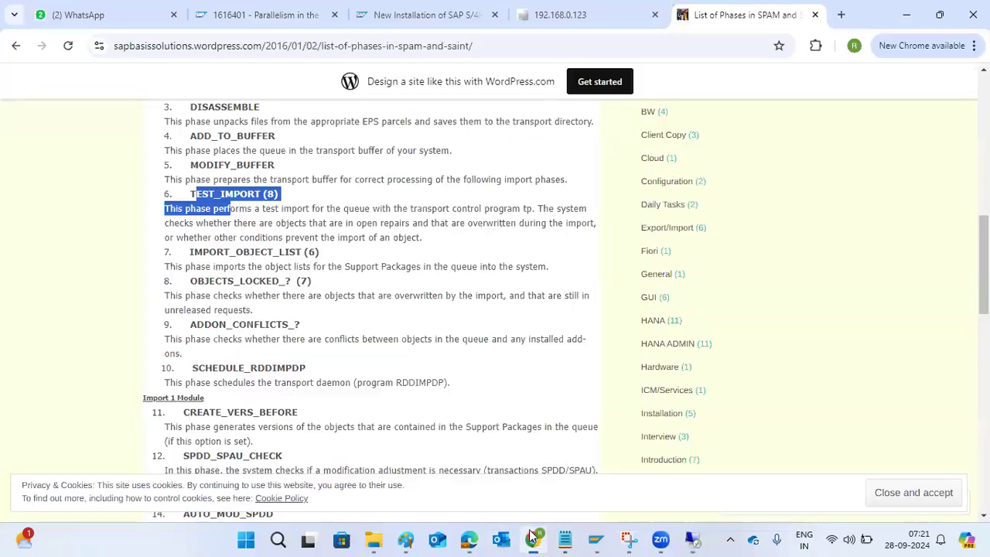
{"action": "scroll", "coordinate": [220, 396], "scroll_direction": "down", "scroll_amount": 5}
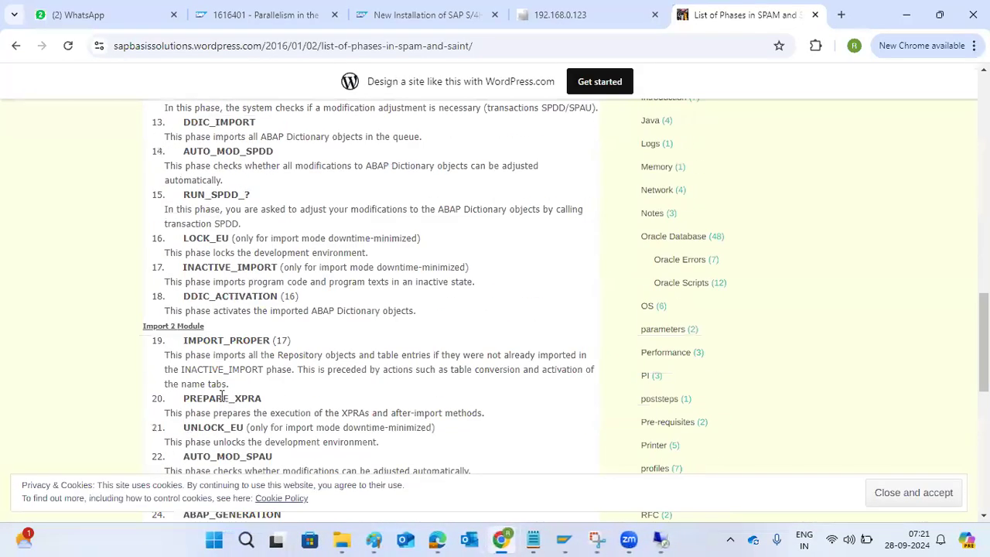
{"action": "scroll", "coordinate": [220, 396], "scroll_direction": "down", "scroll_amount": 3}
{"action": "scroll", "coordinate": [220, 395], "scroll_direction": "down", "scroll_amount": 1}
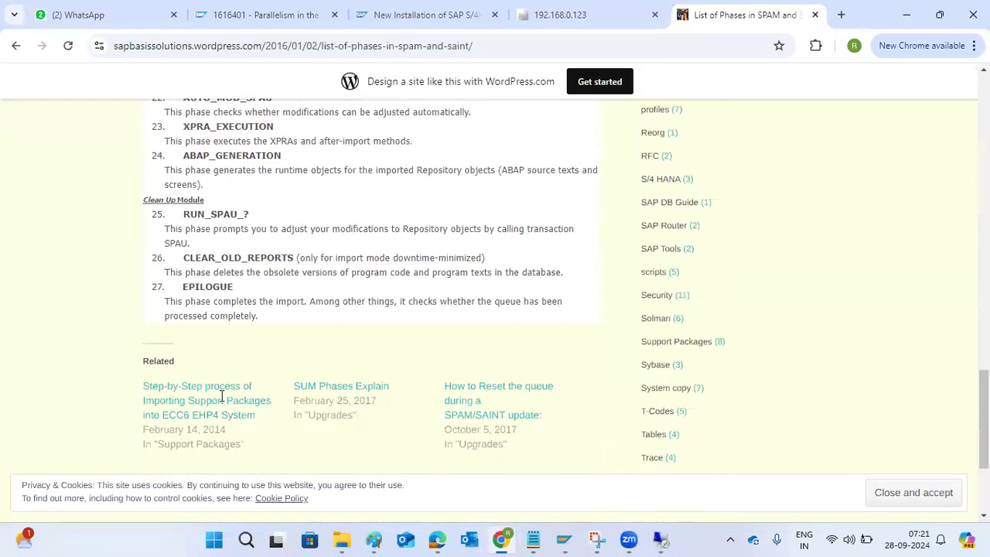
{"action": "scroll", "coordinate": [221, 396], "scroll_direction": "up", "scroll_amount": 1}
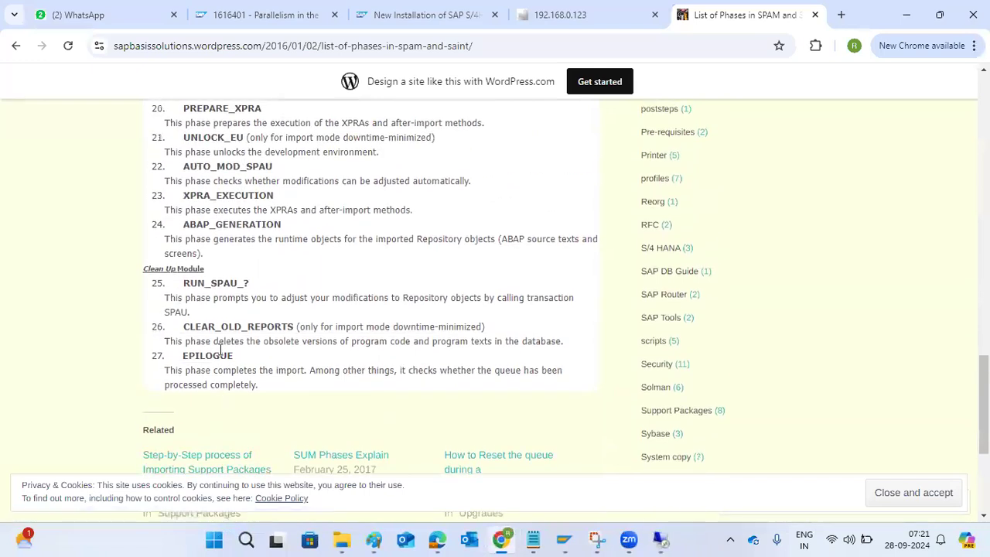
{"action": "left_click_drag", "start_coordinate": [184, 195], "coordinate": [277, 209]}
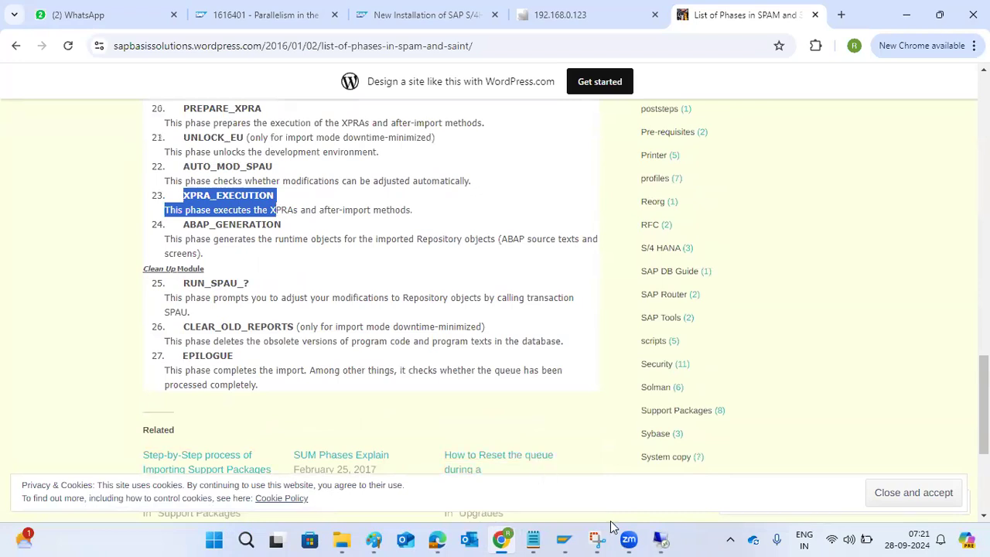
- Switch back to the remote desktop session and refresh the ST-A/PI import status once more
{"action": "mouse_move", "coordinate": [662, 538]}
{"action": "left_click", "coordinate": [653, 492]}
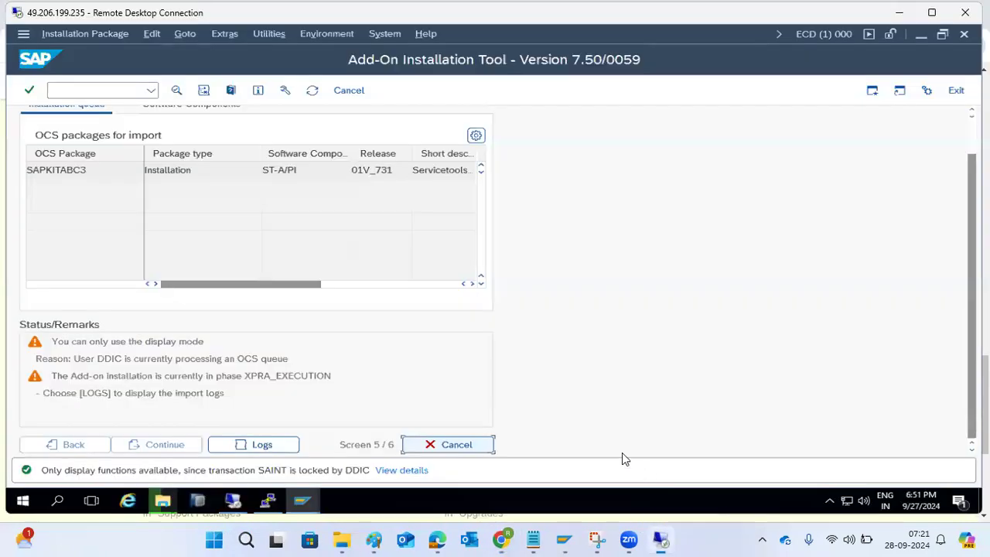
{"action": "left_click", "coordinate": [313, 90]}
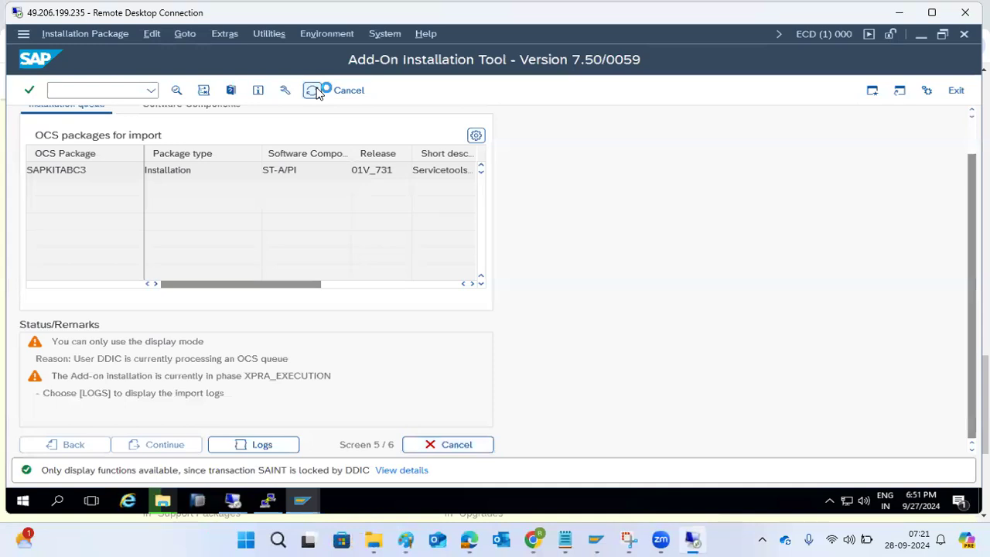
- Keep refreshing the ST-A/PI import status until it finishes, and complete the installation without sending the runtime analysis data
{"action": "left_click", "coordinate": [313, 91]}
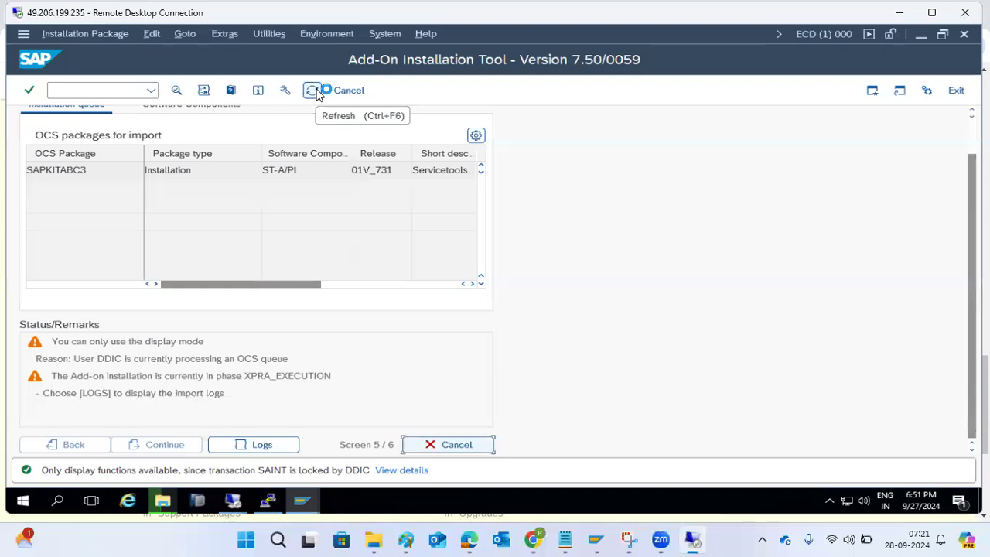
{"action": "left_click", "coordinate": [313, 91]}
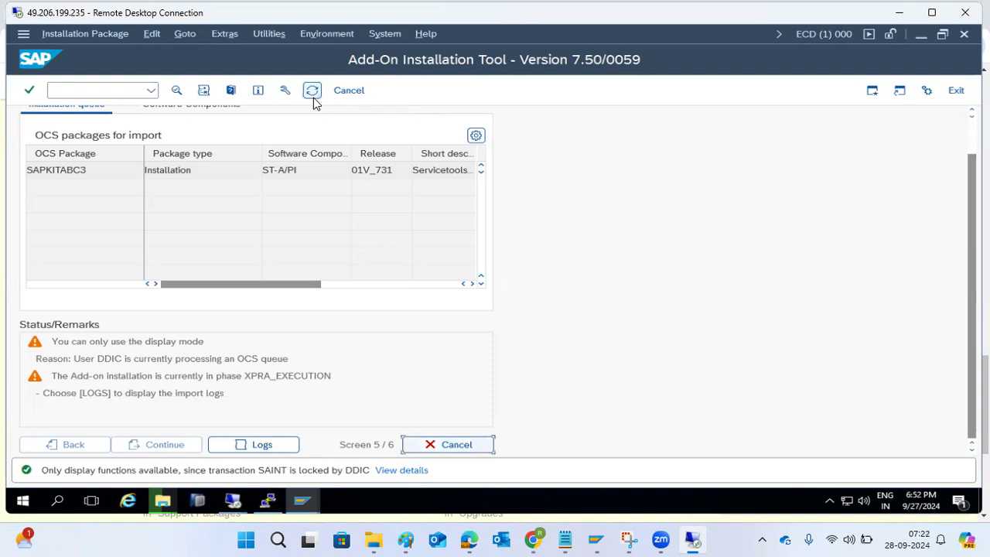
{"action": "left_click", "coordinate": [314, 99]}
{"action": "left_click", "coordinate": [314, 98]}
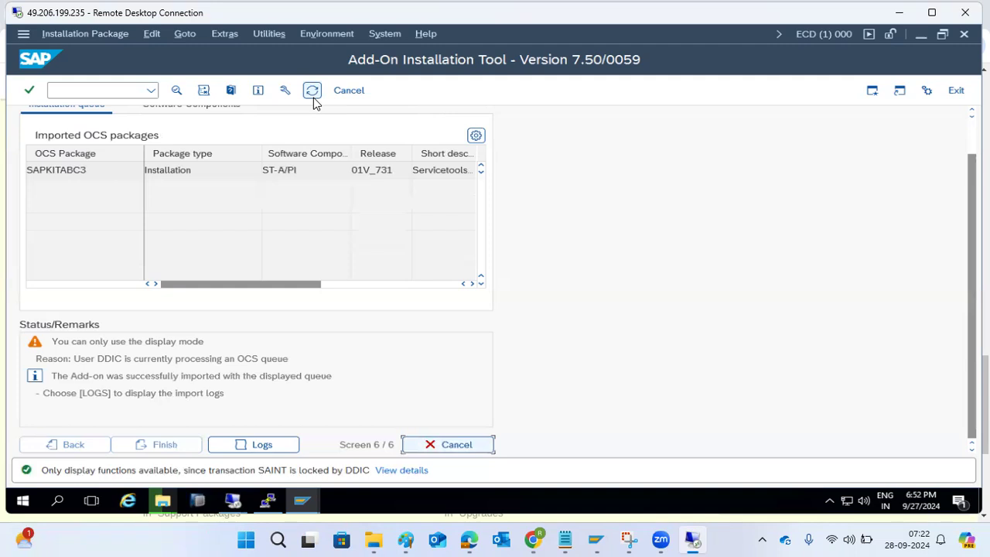
{"action": "left_click", "coordinate": [312, 91]}
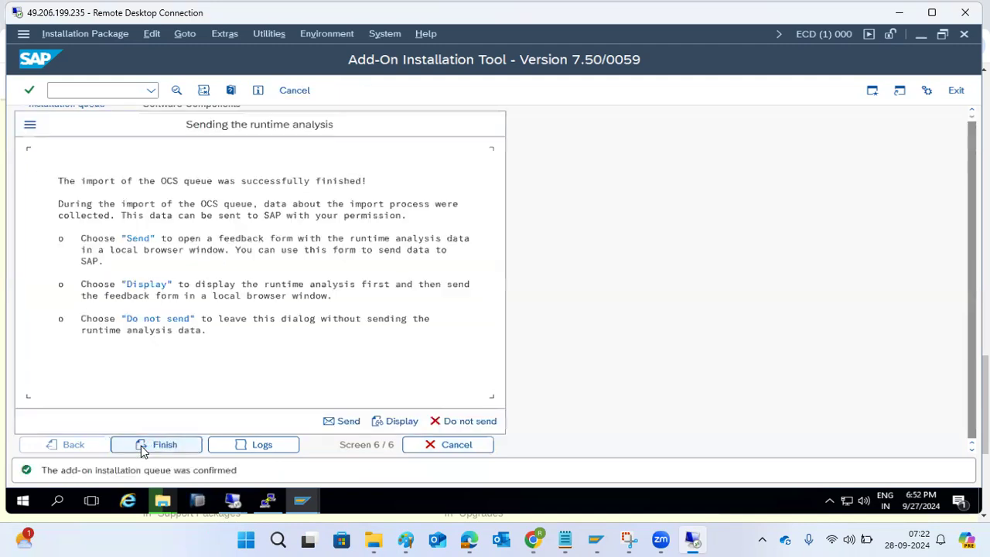
{"action": "left_click", "coordinate": [467, 422]}
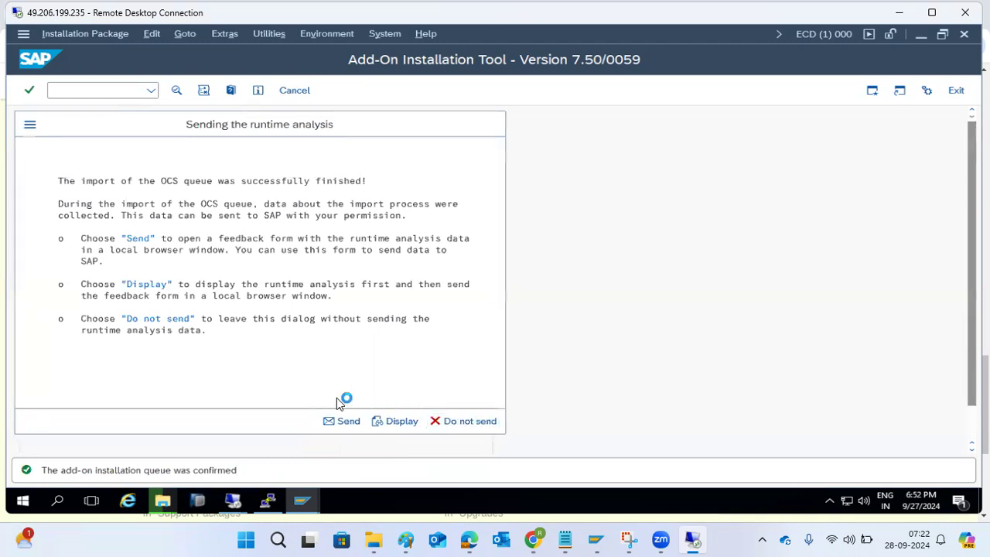
- Open the system status's installed software component list and find the ST-A/PI component entry
{"action": "left_click", "coordinate": [382, 33]}
{"action": "left_click", "coordinate": [416, 279]}
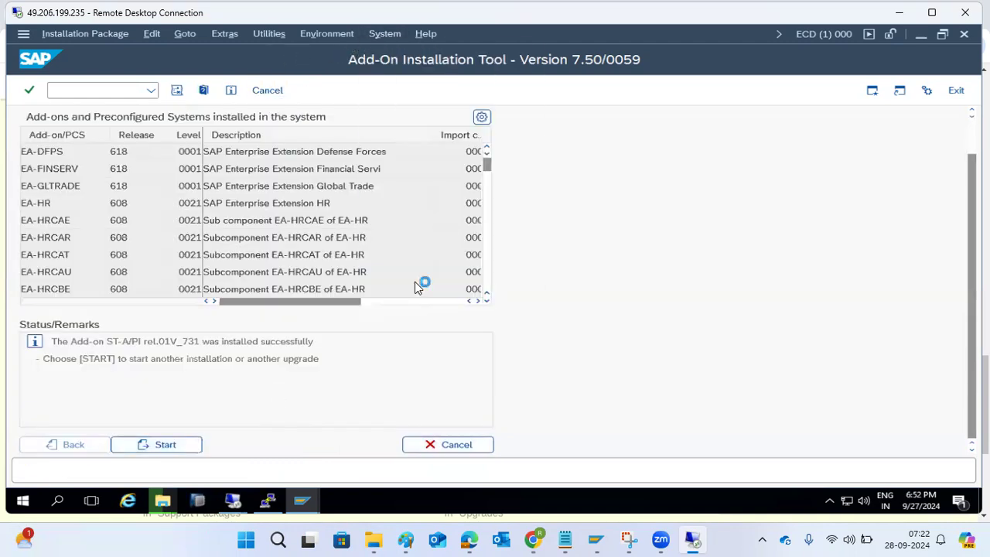
{"action": "left_click", "coordinate": [441, 250]}
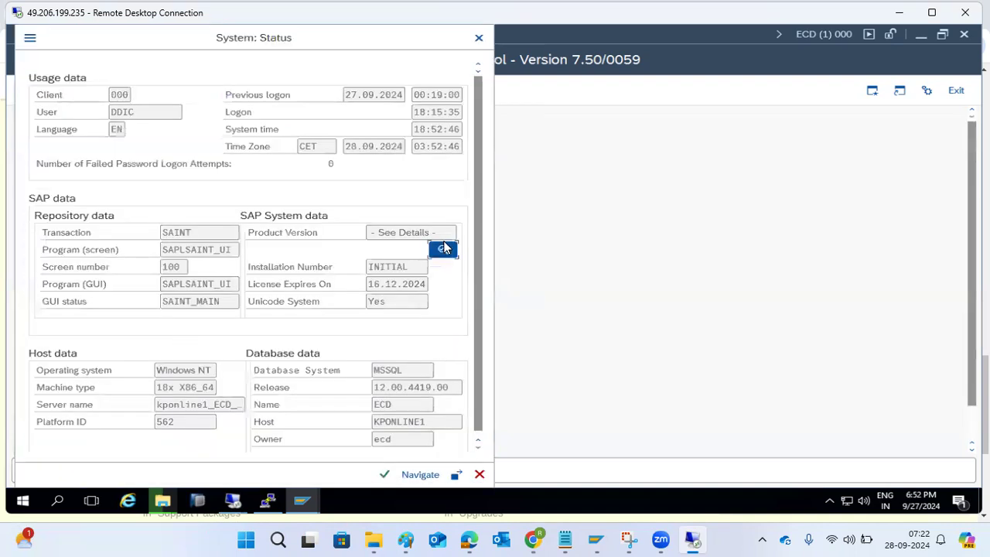
{"action": "scroll", "coordinate": [92, 362], "scroll_direction": "down", "scroll_amount": 20}
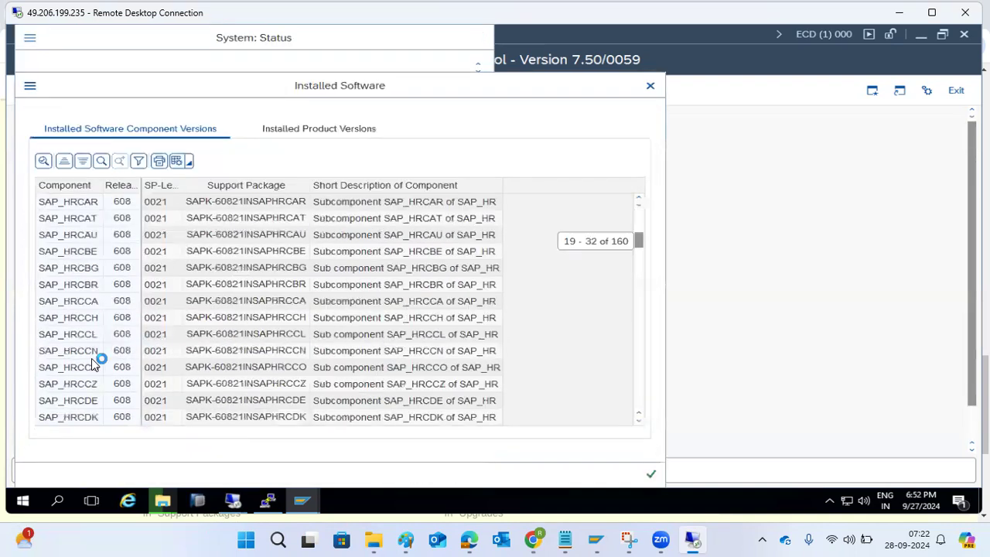
{"action": "scroll", "coordinate": [114, 397], "scroll_direction": "down", "scroll_amount": 18}
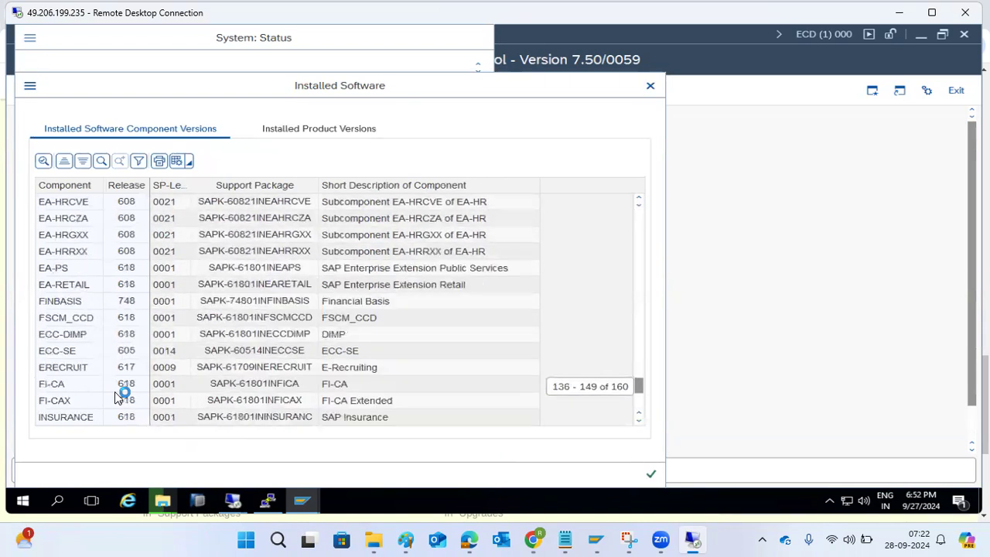
{"action": "scroll", "coordinate": [114, 397], "scroll_direction": "down", "scroll_amount": 4}
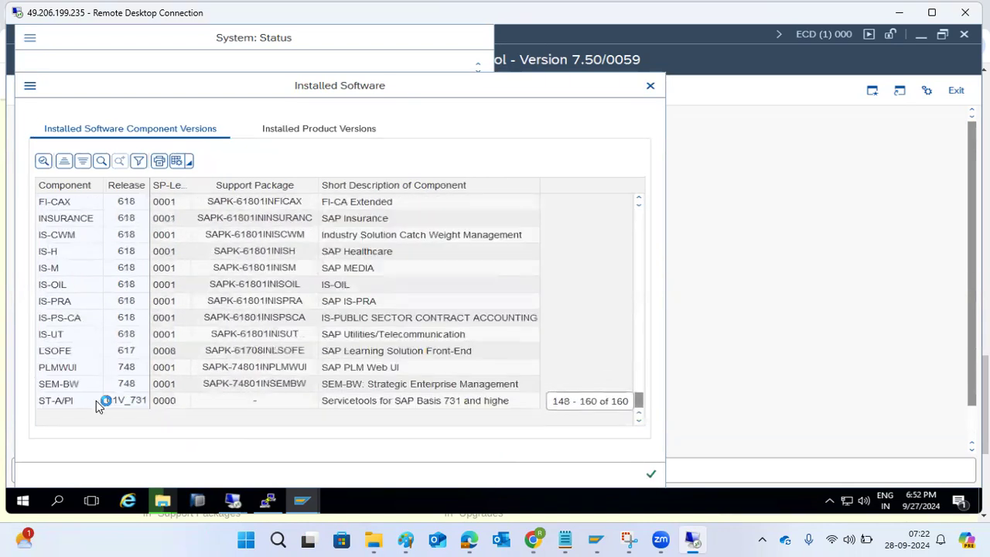
{"action": "left_click", "coordinate": [77, 402]}
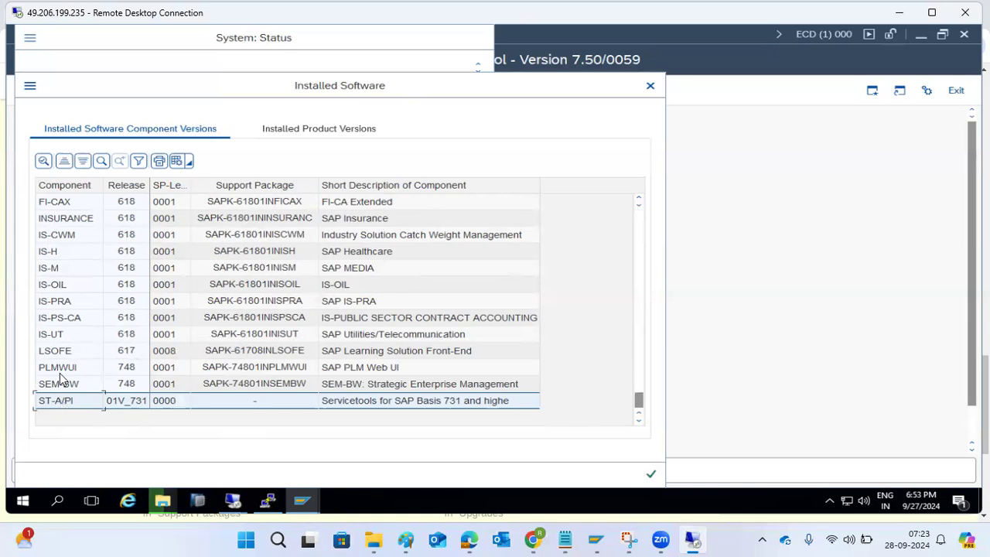
- Look through the other installed component versions, and close the component list and the system status
{"action": "left_click", "coordinate": [60, 294]}
{"action": "scroll", "coordinate": [61, 297], "scroll_direction": "up", "scroll_amount": 20}
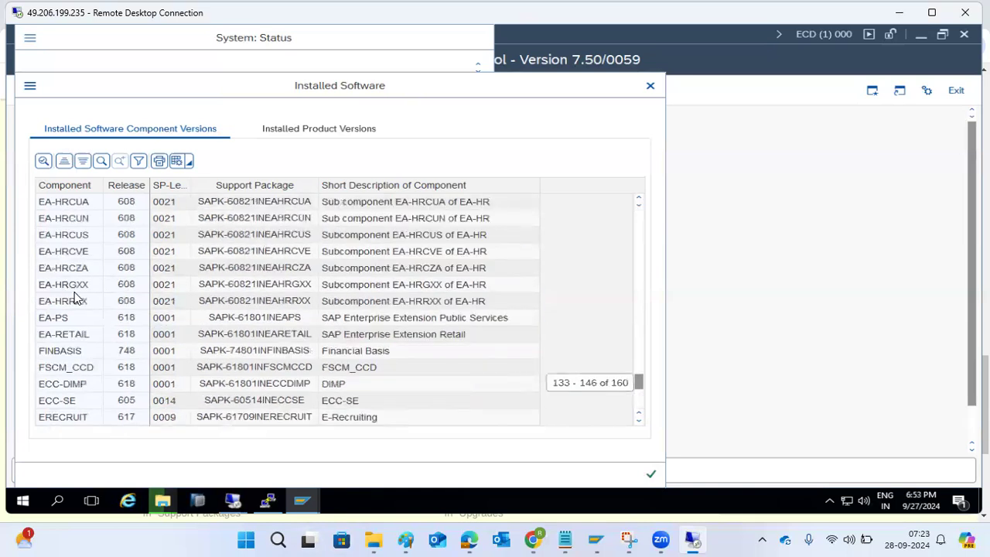
{"action": "scroll", "coordinate": [95, 307], "scroll_direction": "up", "scroll_amount": 20}
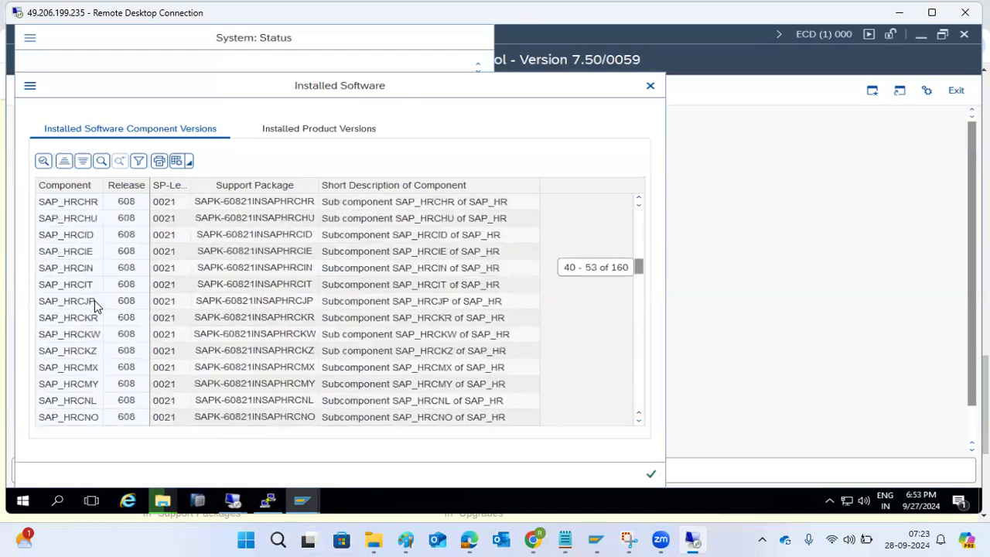
{"action": "scroll", "coordinate": [95, 307], "scroll_direction": "down", "scroll_amount": 20}
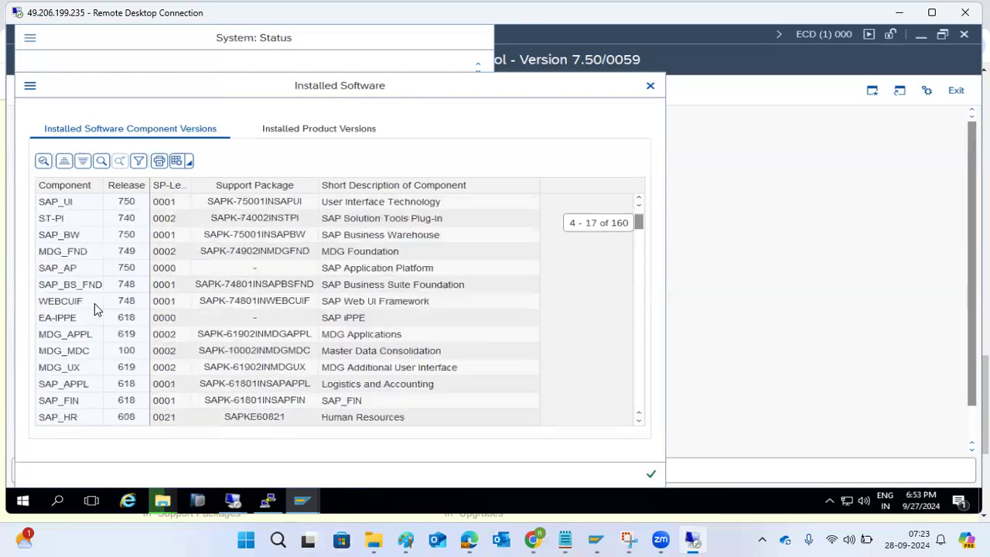
{"action": "scroll", "coordinate": [99, 329], "scroll_direction": "down", "scroll_amount": 20}
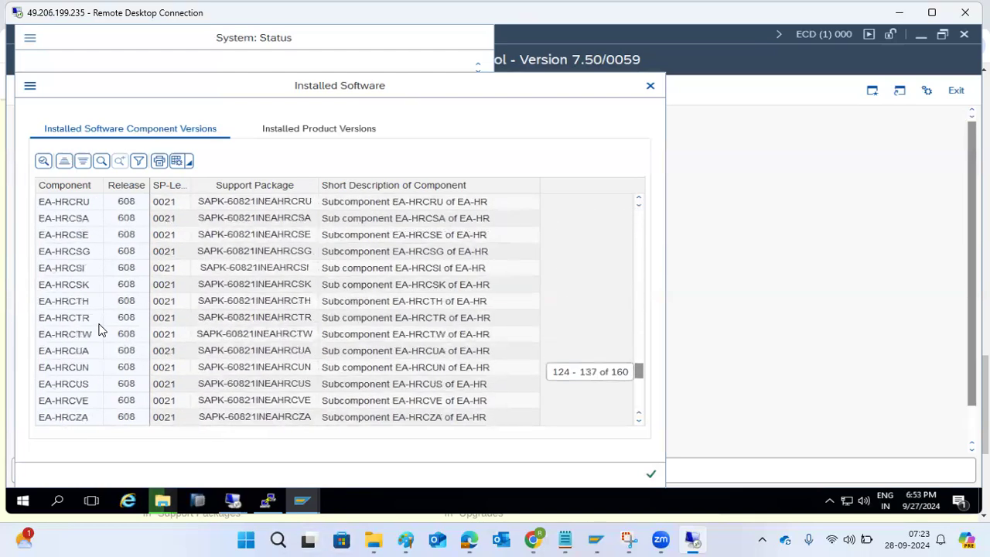
{"action": "scroll", "coordinate": [96, 323], "scroll_direction": "up", "scroll_amount": 1}
{"action": "scroll", "coordinate": [96, 324], "scroll_direction": "down", "scroll_amount": 1}
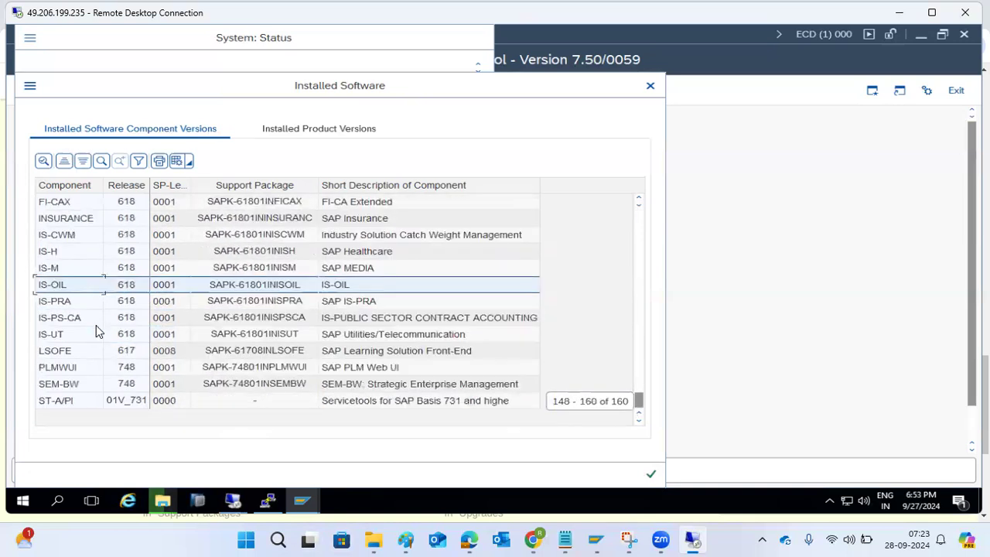
{"action": "left_click", "coordinate": [652, 474]}
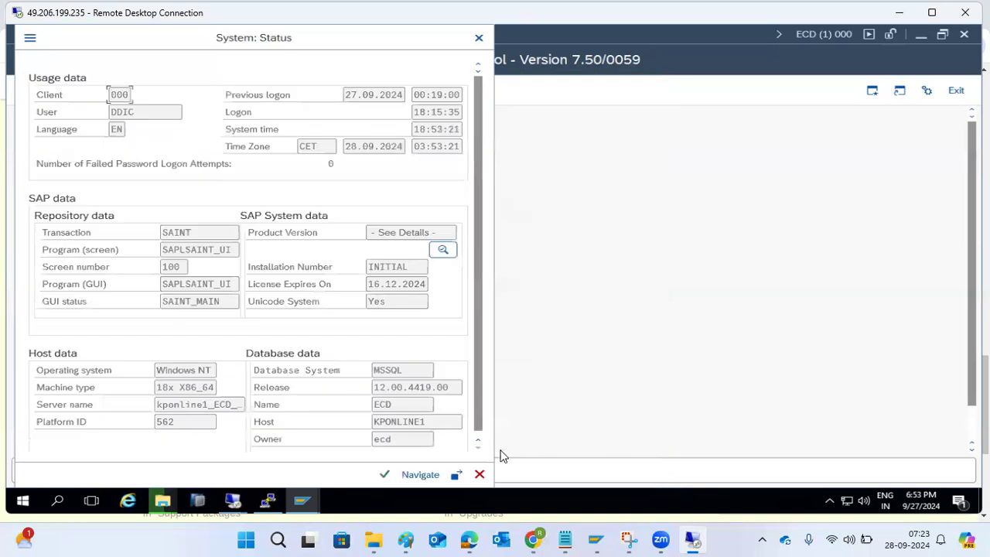
{"action": "left_click", "coordinate": [478, 474]}
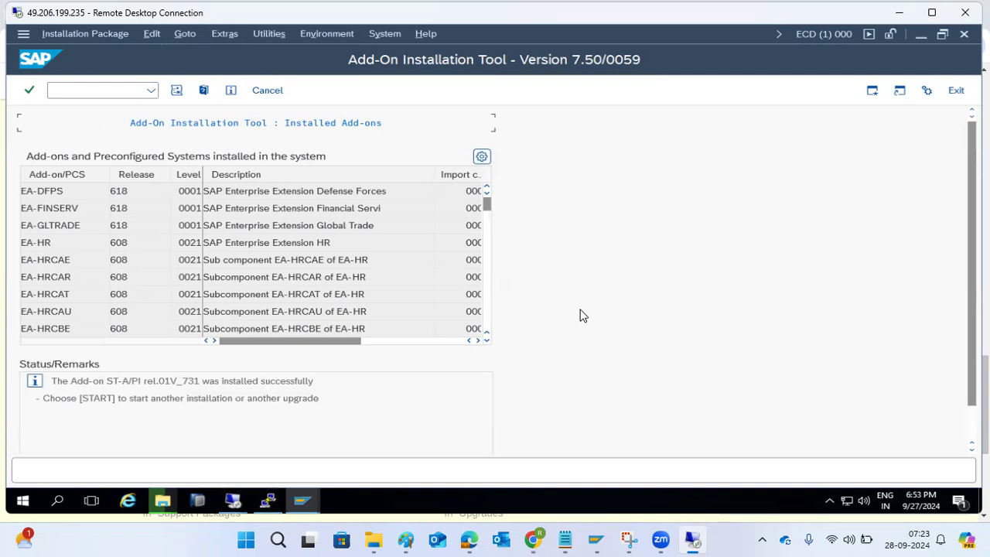
- Leave the Add-On Installation Tool and check the progress of the archive copy from PLUGINS to trans
{"action": "scroll", "coordinate": [463, 316], "scroll_direction": "down", "scroll_amount": 1}
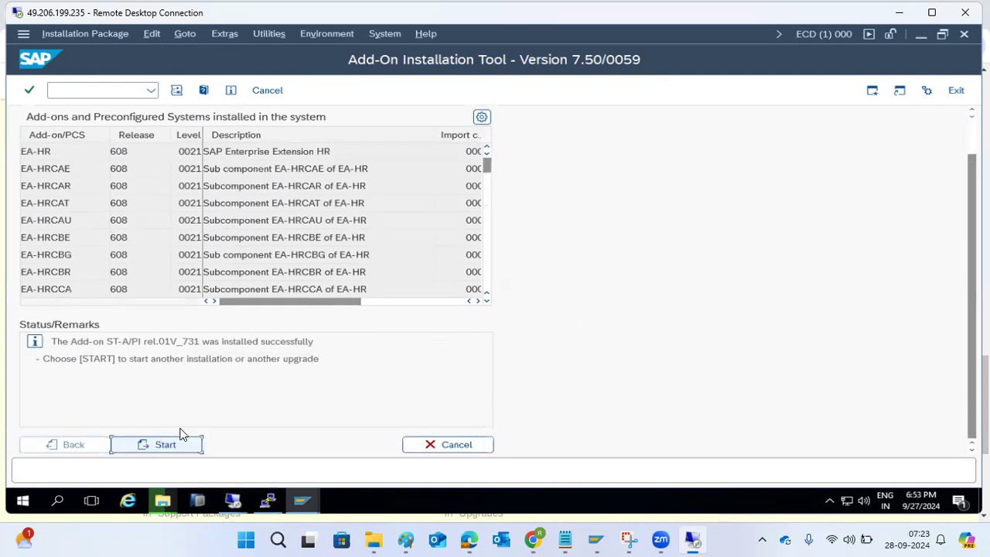
{"action": "left_click", "coordinate": [257, 92]}
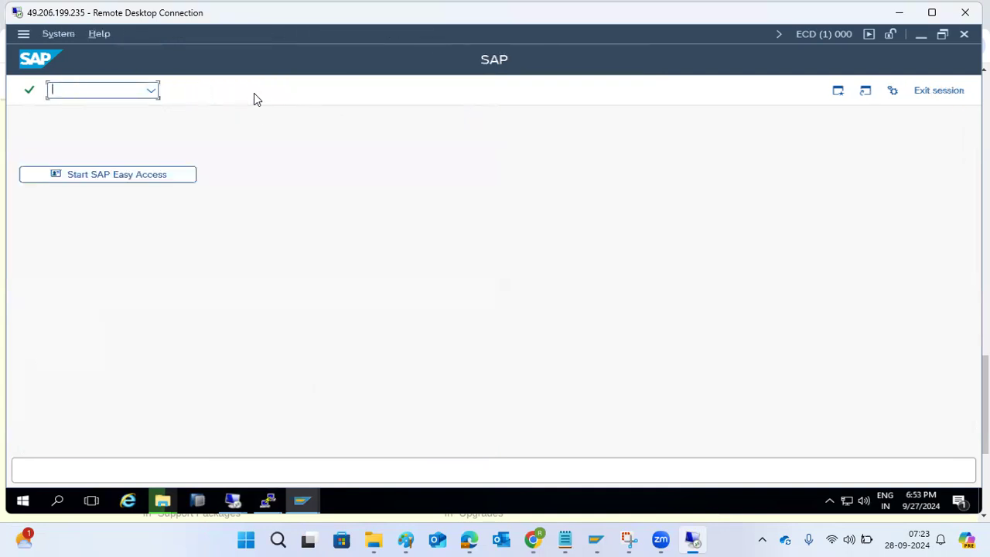
{"action": "left_click", "coordinate": [162, 501]}
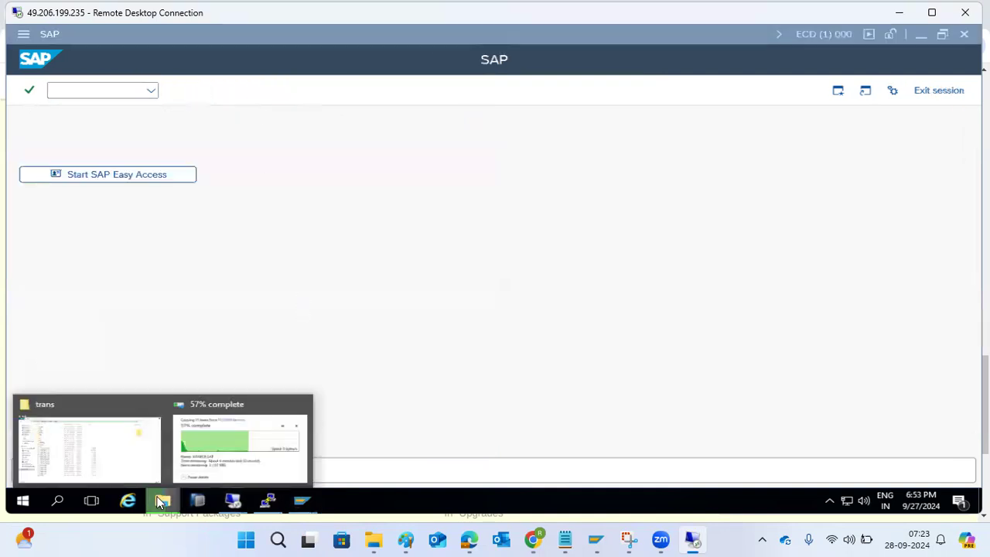
{"action": "left_click", "coordinate": [245, 436]}
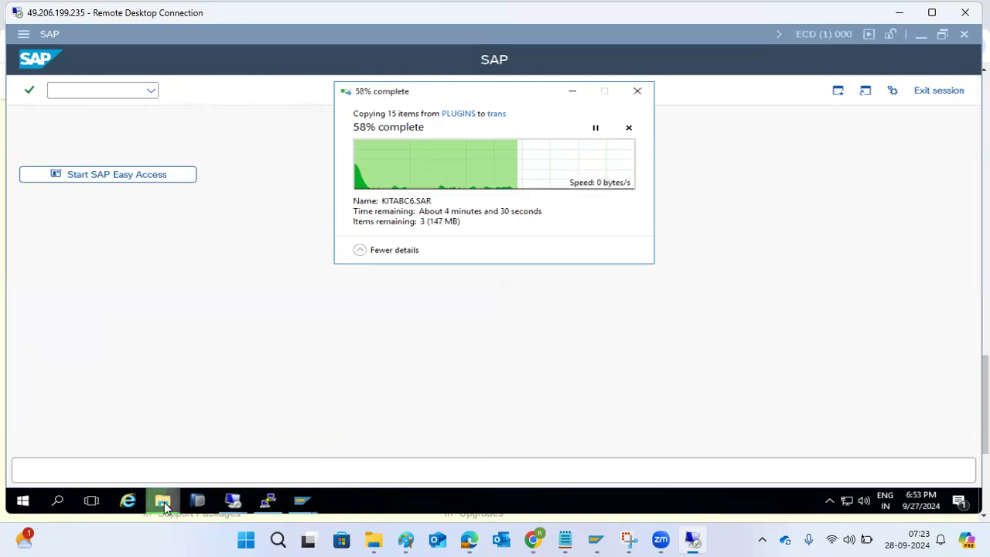
- Return to the ECD session and open the Support Package Manager with transaction spam
{"action": "mouse_move", "coordinate": [166, 499]}
{"action": "mouse_move", "coordinate": [236, 498]}
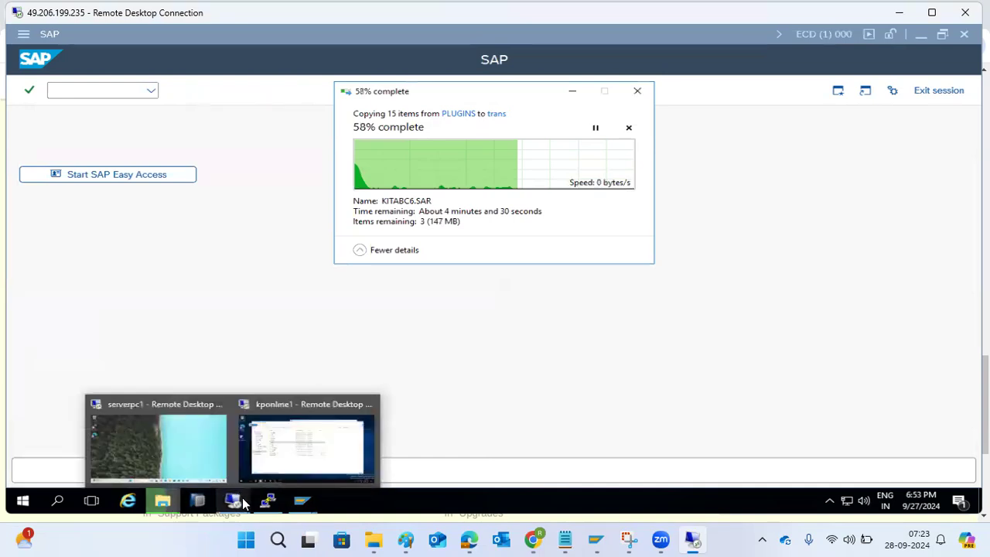
{"action": "mouse_move", "coordinate": [302, 501]}
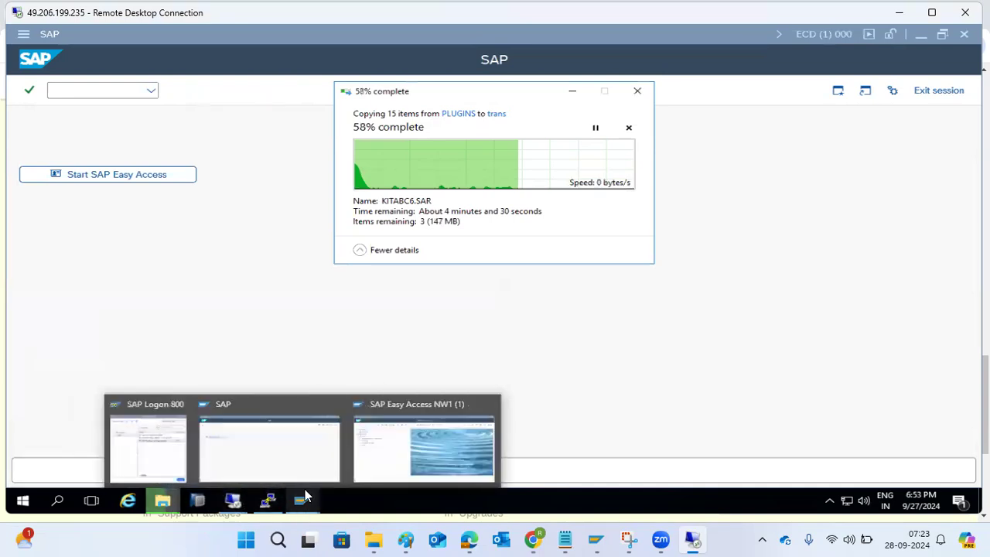
{"action": "left_click", "coordinate": [271, 433]}
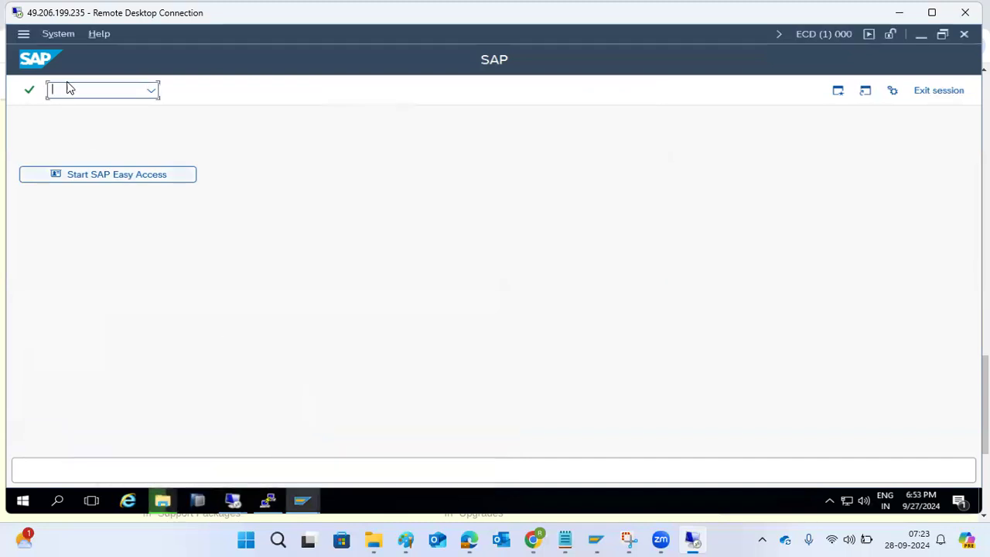
{"action": "left_click", "coordinate": [152, 90]}
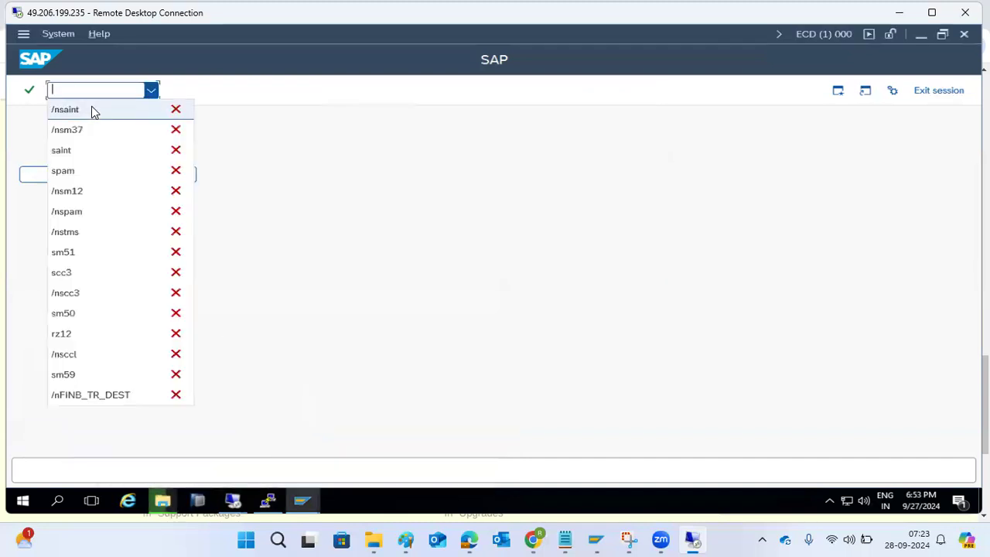
{"action": "left_click", "coordinate": [76, 170]}
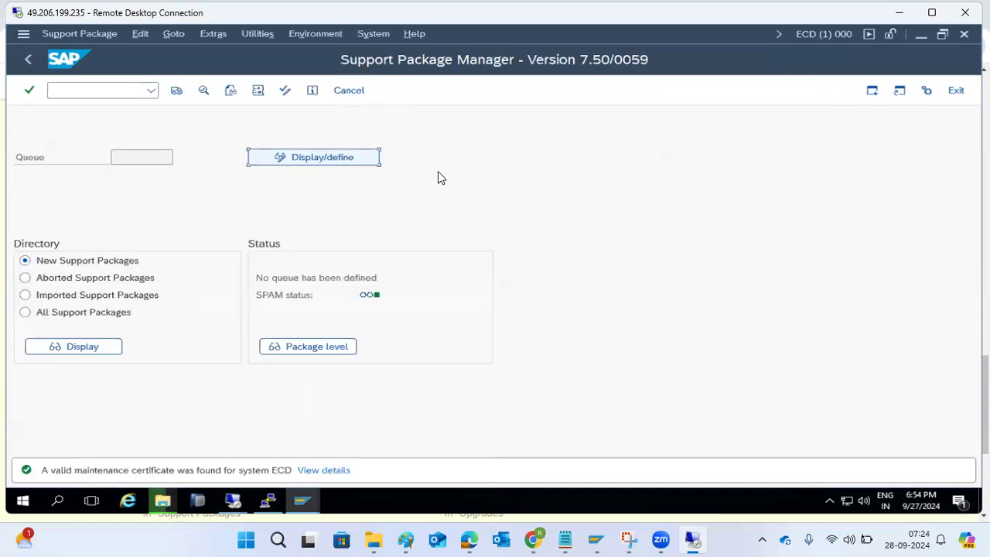
- Load support packages from the application server in the Support Package Manager
{"action": "left_click", "coordinate": [55, 38]}
{"action": "mouse_move", "coordinate": [202, 54]}
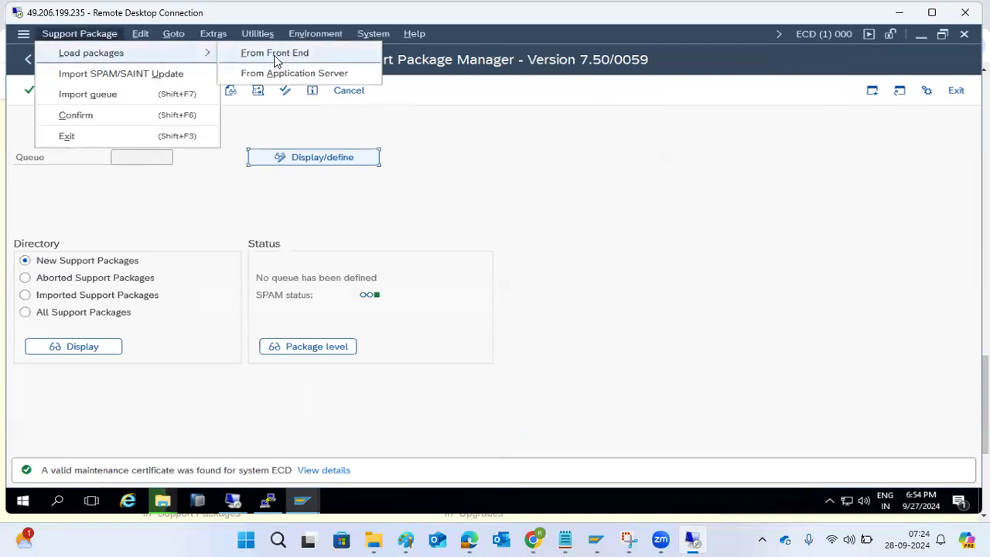
{"action": "left_click", "coordinate": [296, 73]}
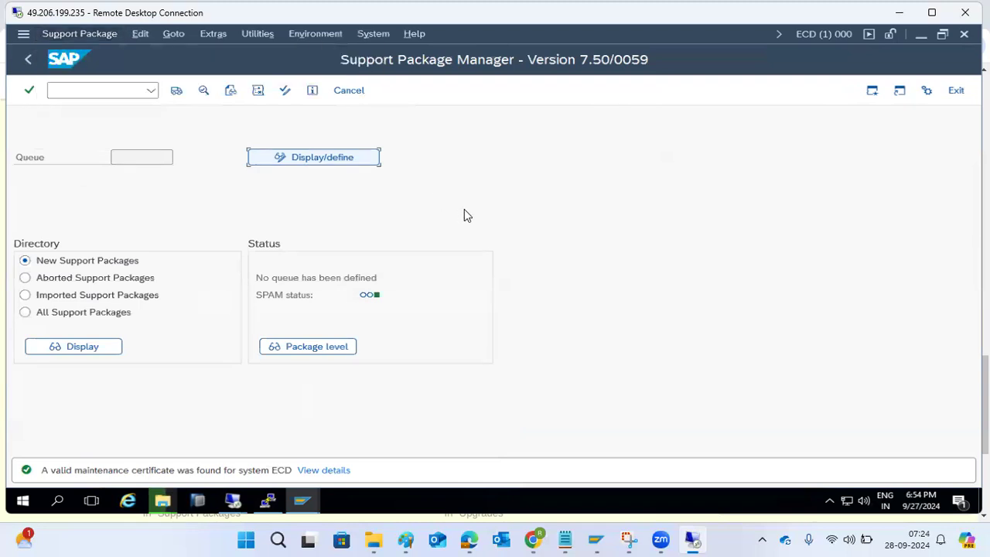
- Check for importable support packages for the ST-PI component, and close the component selection without defining a queue
{"action": "left_click", "coordinate": [292, 152]}
{"action": "double_click", "coordinate": [70, 294]}
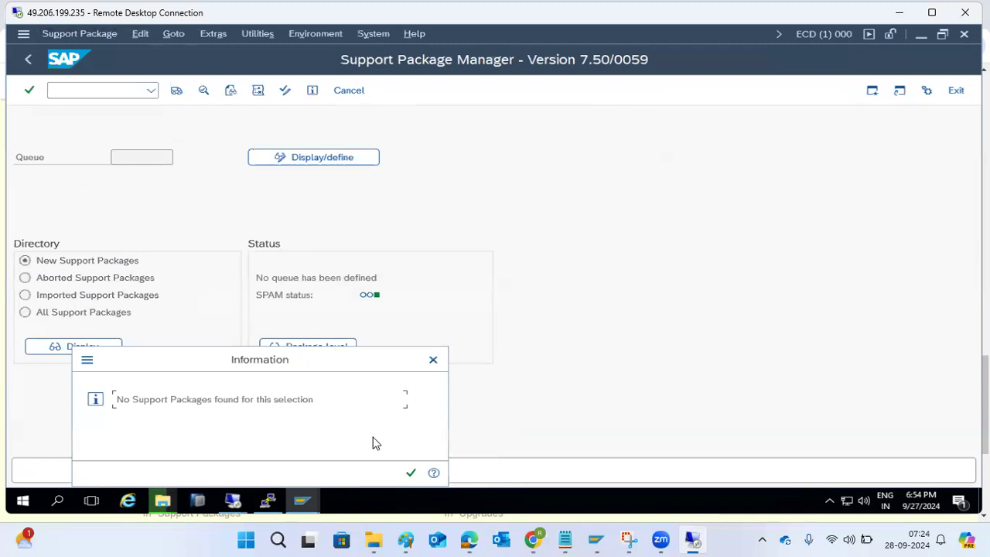
{"action": "left_click", "coordinate": [411, 472]}
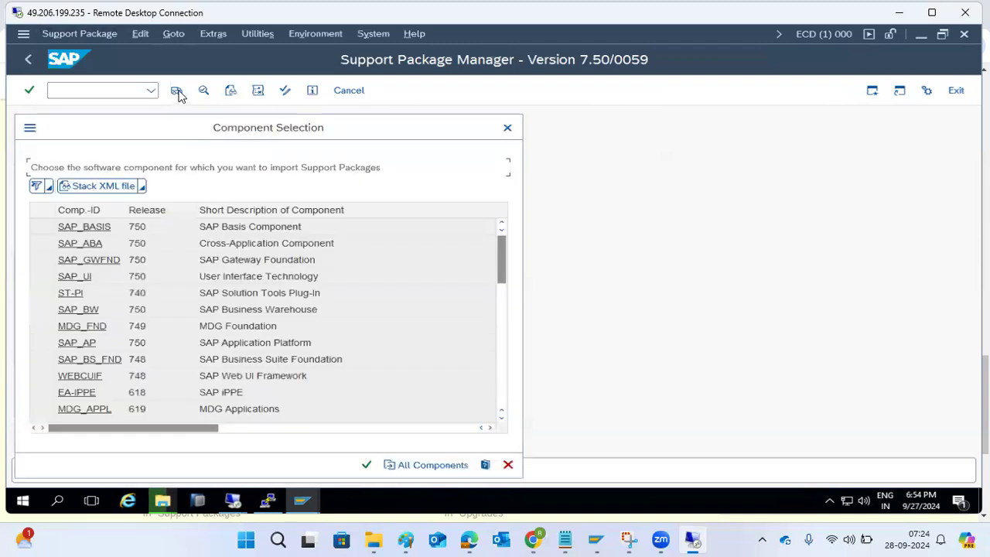
{"action": "left_click", "coordinate": [507, 127]}
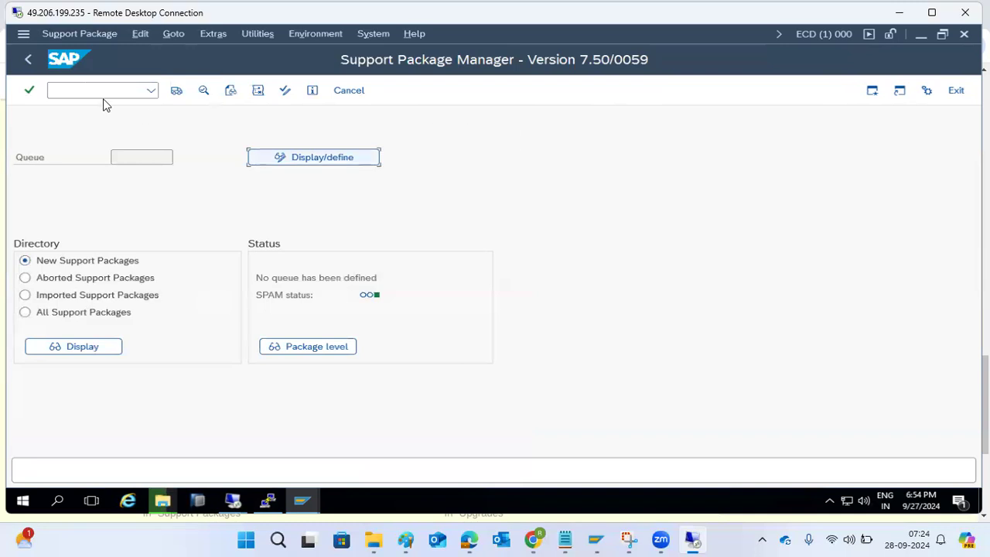
- Leave the Support Package Manager and look at the copy progress of the remaining plug-in archives
{"action": "left_click", "coordinate": [26, 62]}
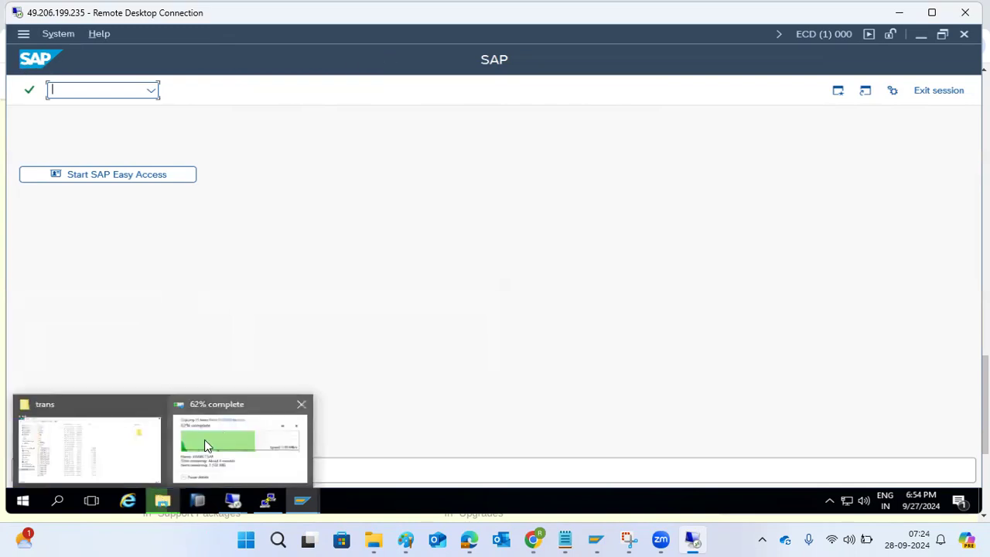
{"action": "left_click", "coordinate": [204, 439]}
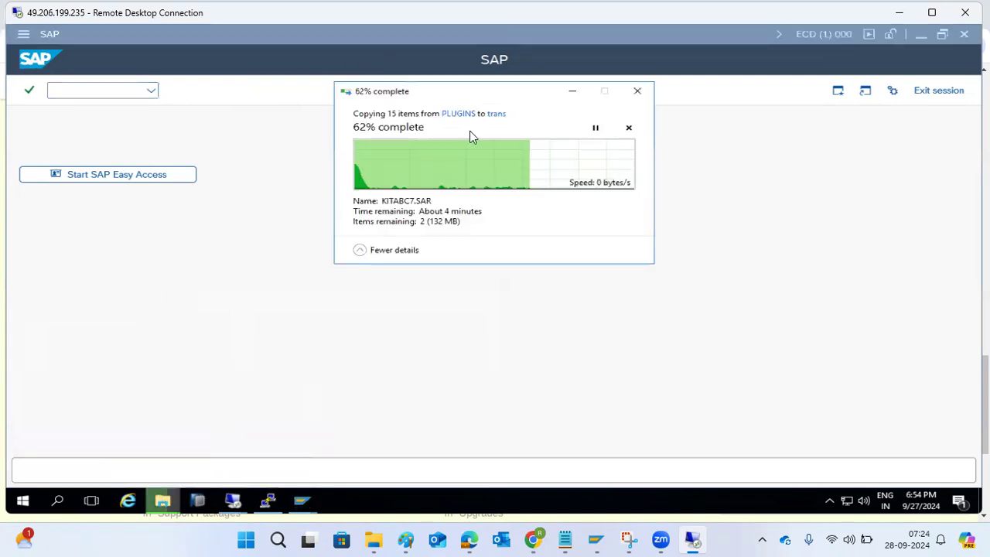